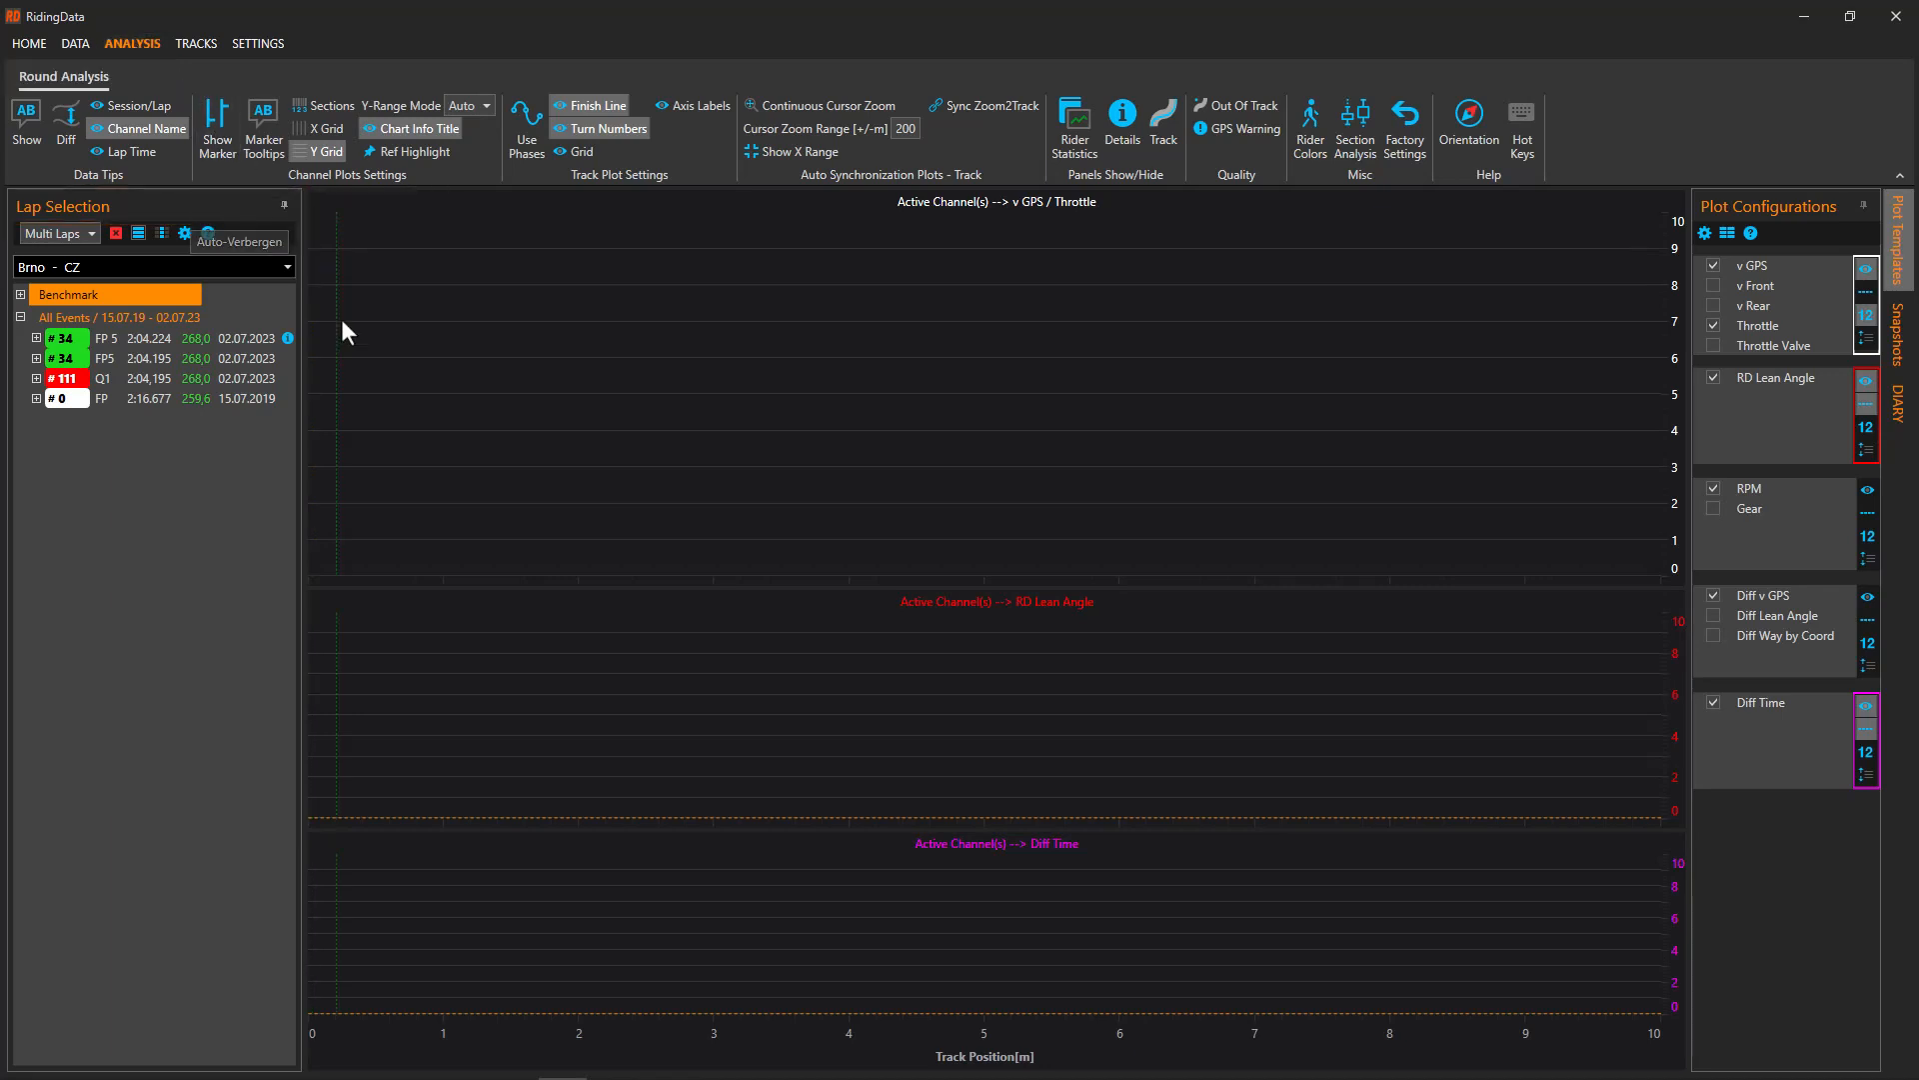
Collapse and re-dock the lap selection panel, then view and close its help page
{"action": "left_click", "coordinate": [284, 206]}
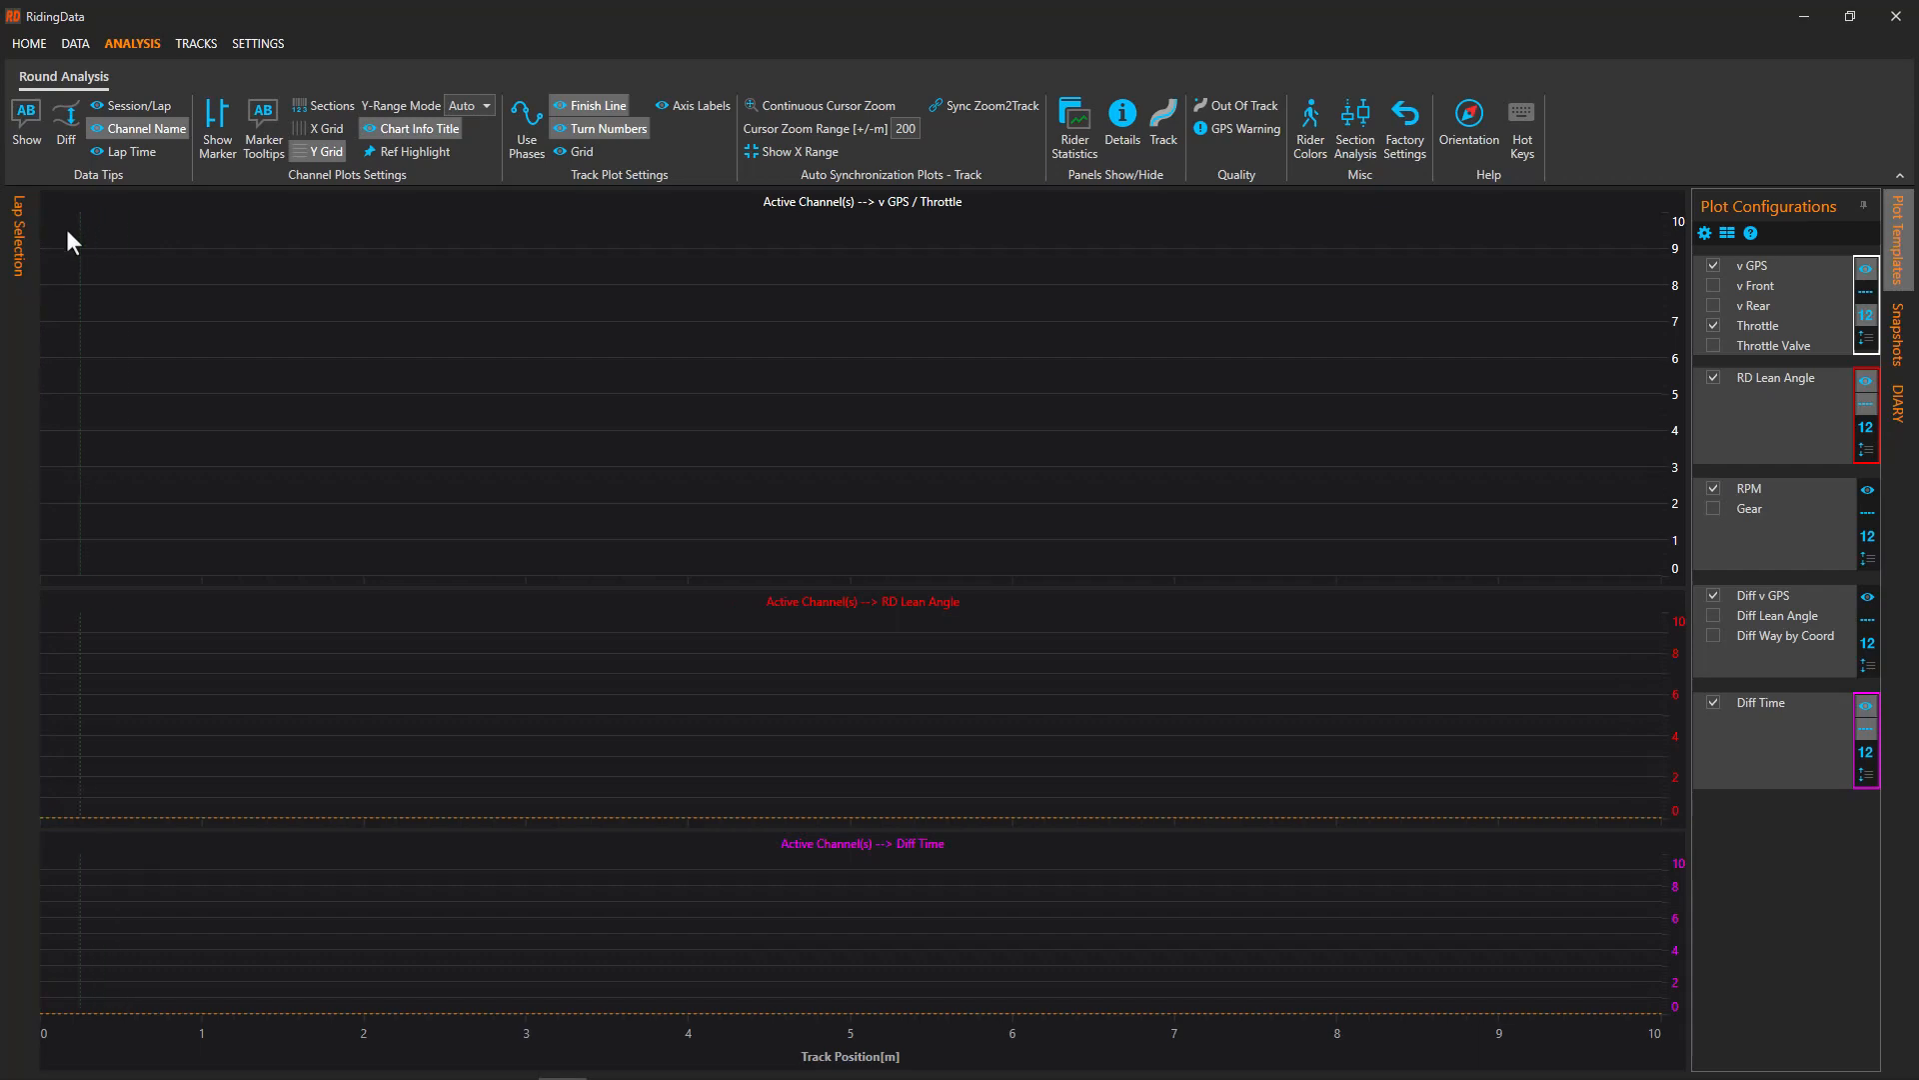
{"action": "mouse_move", "coordinate": [26, 235]}
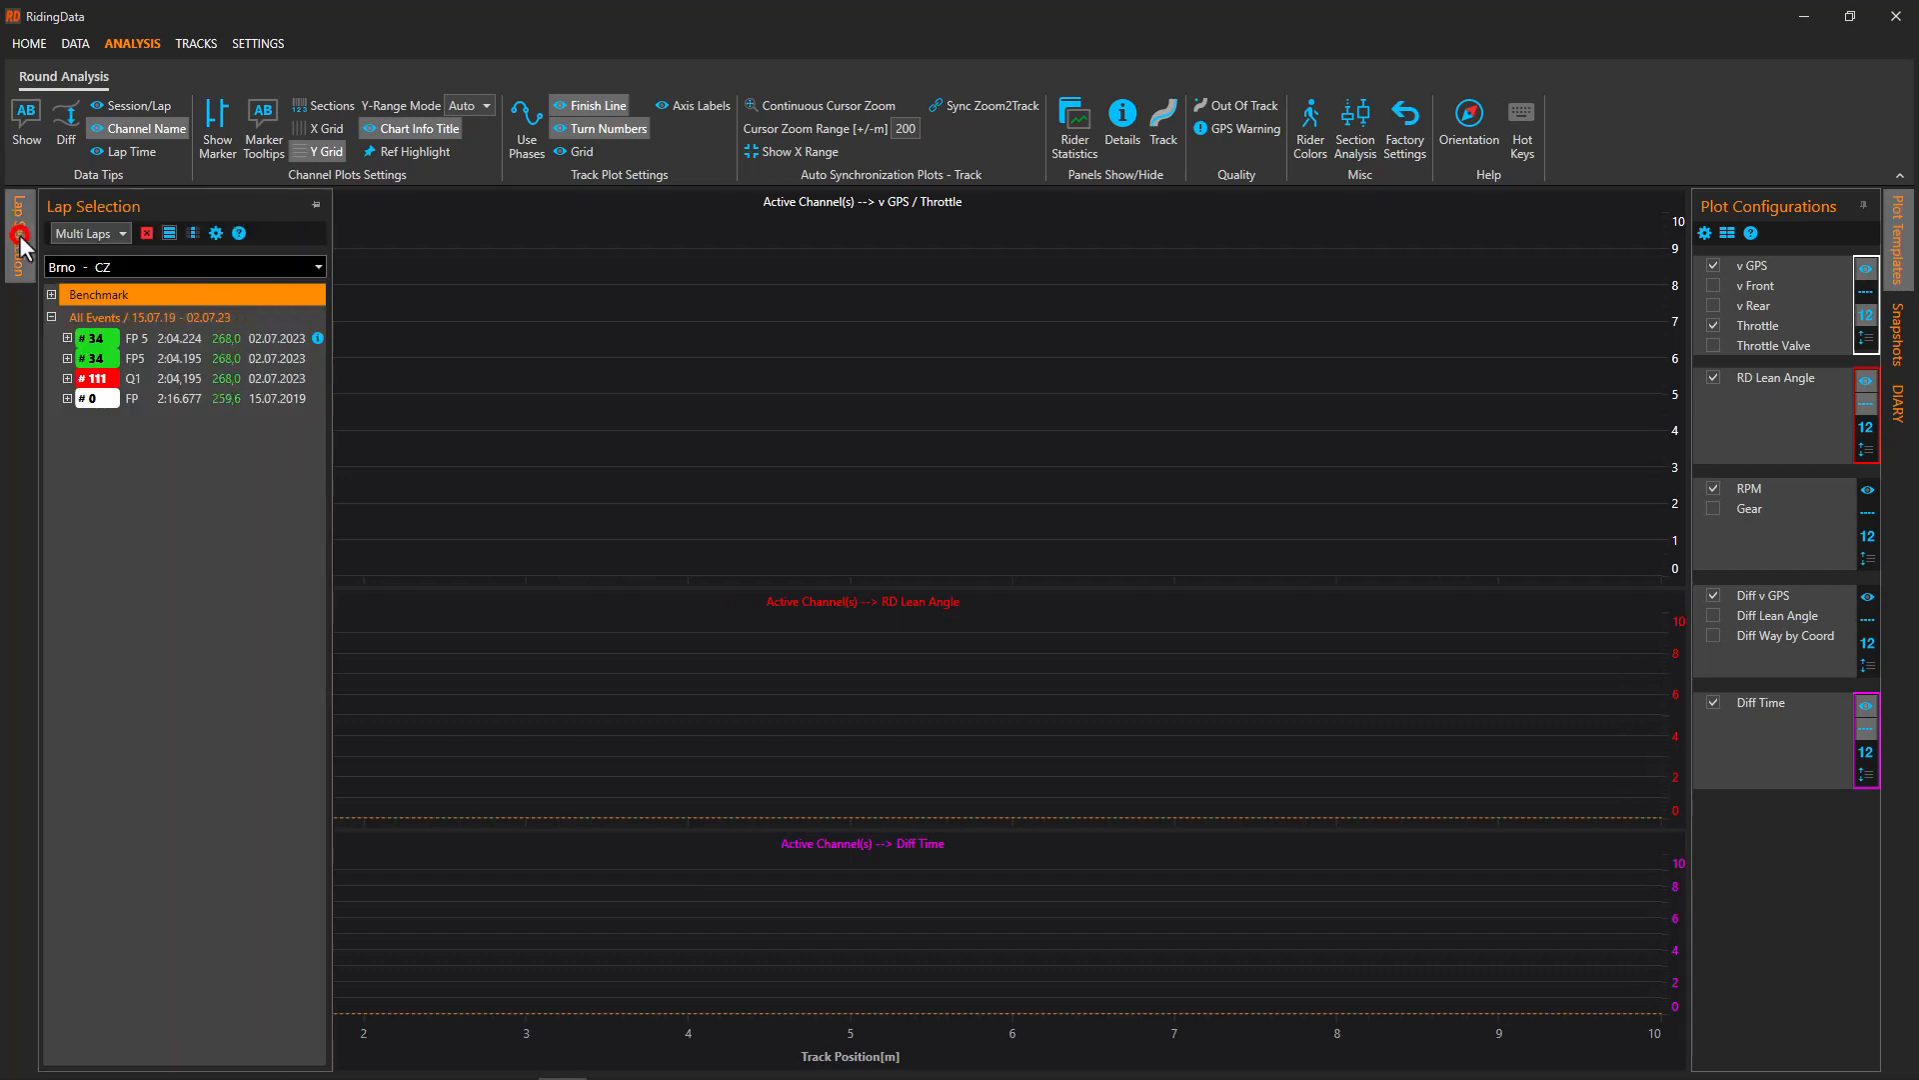
{"action": "left_click", "coordinate": [316, 204]}
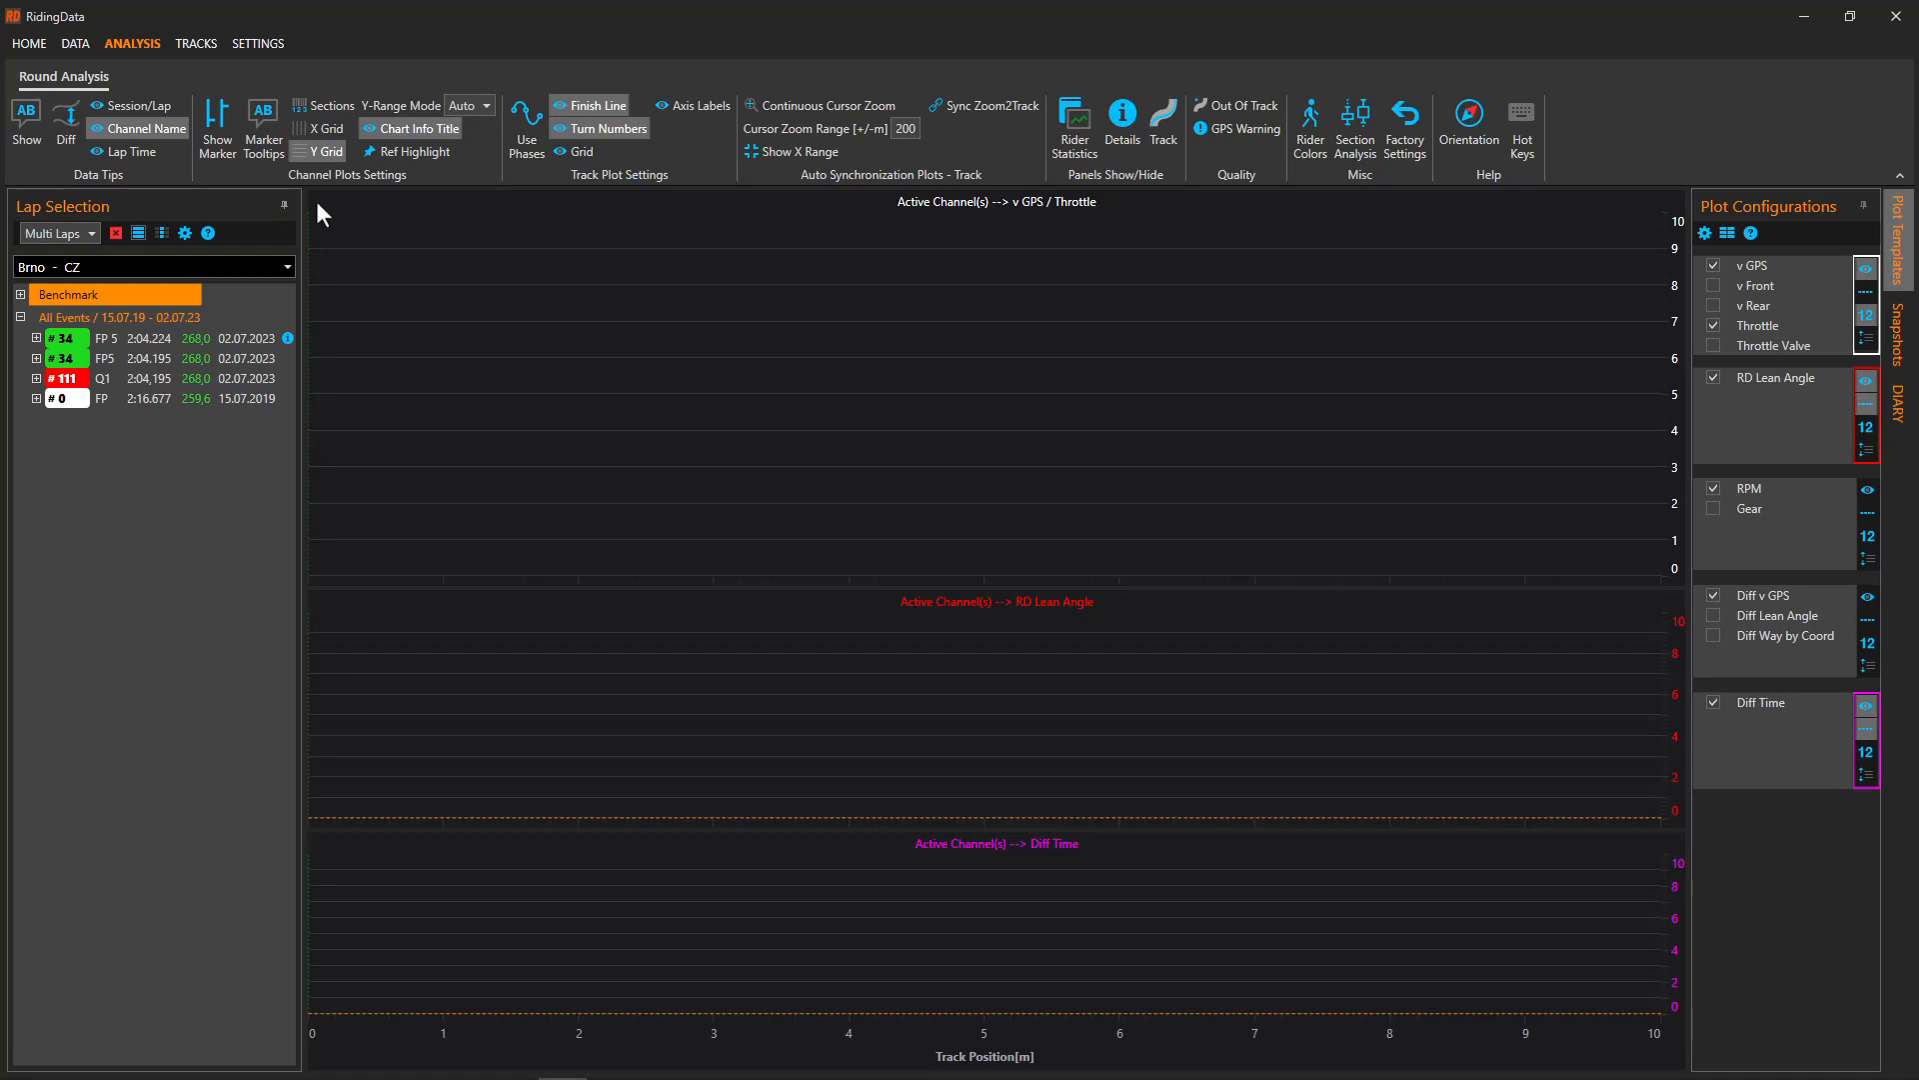
{"action": "left_click", "coordinate": [207, 231]}
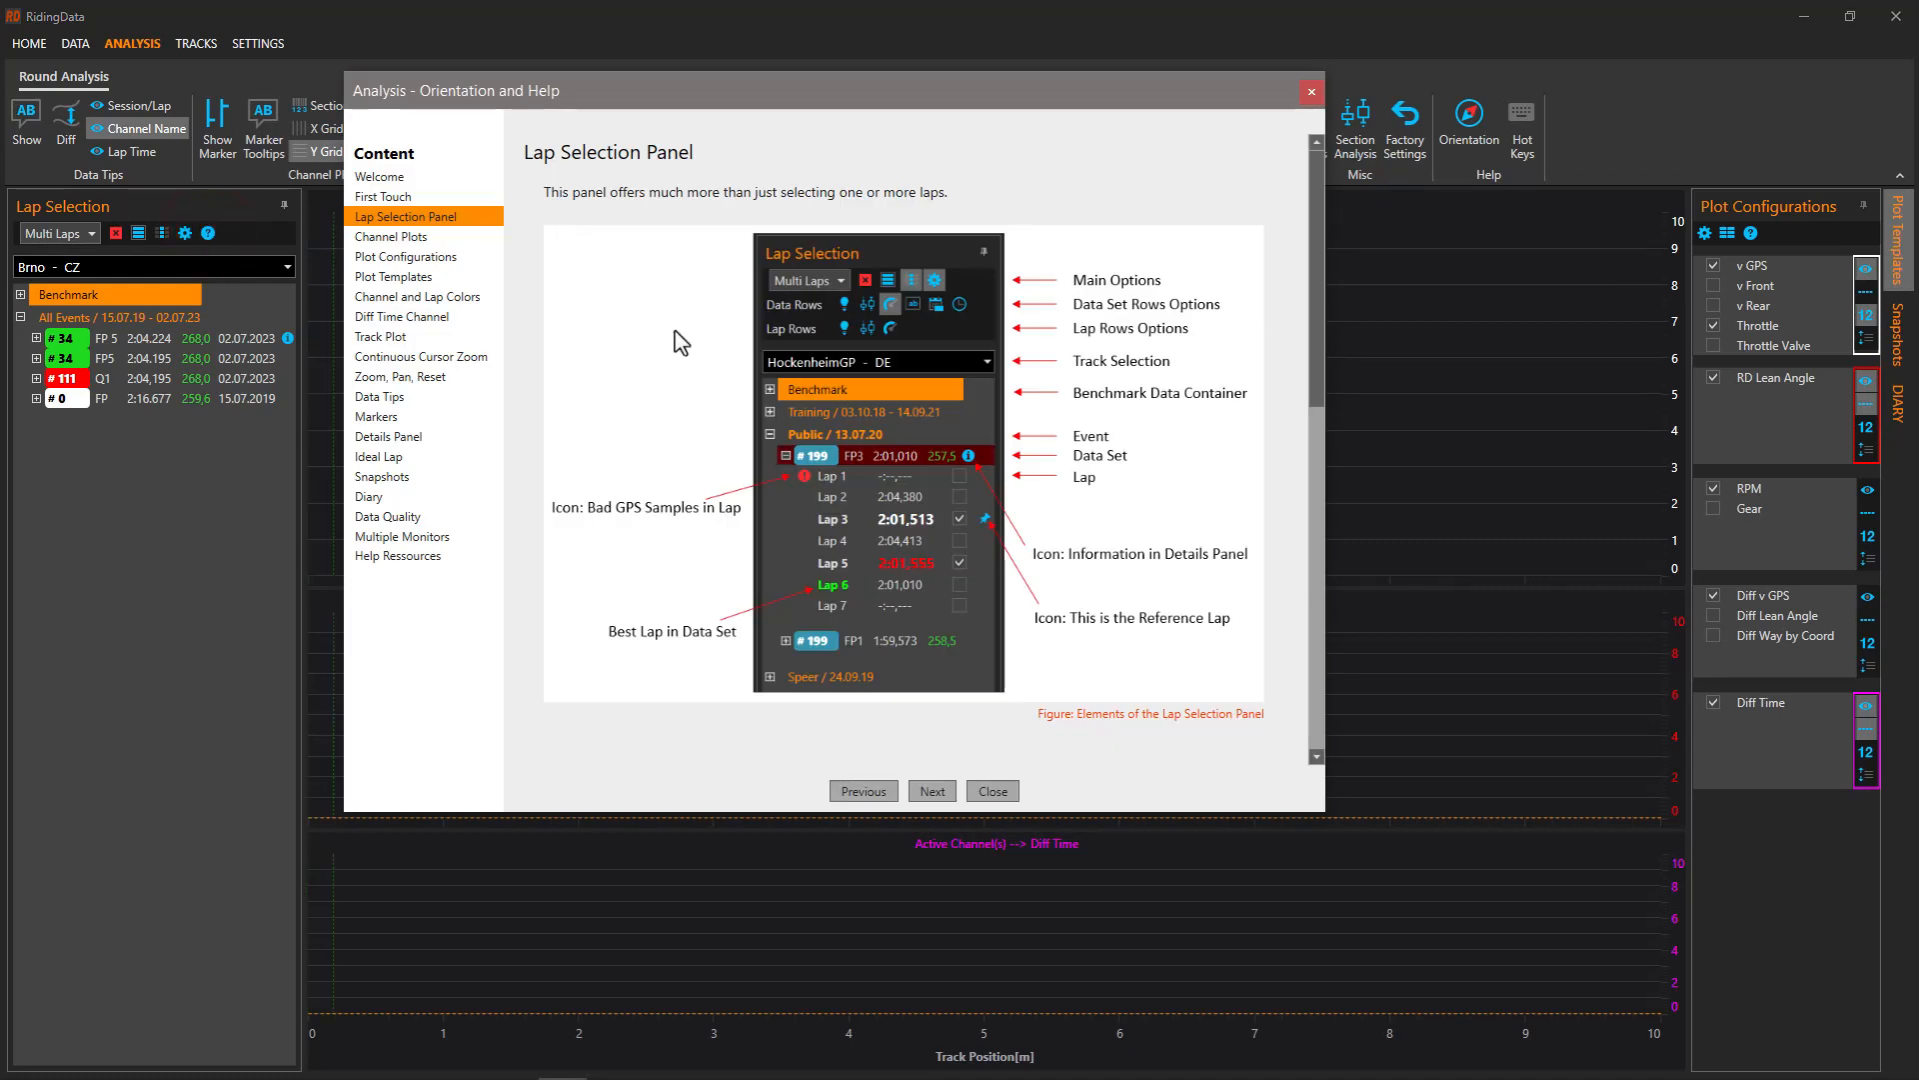
{"action": "left_click", "coordinate": [1309, 93]}
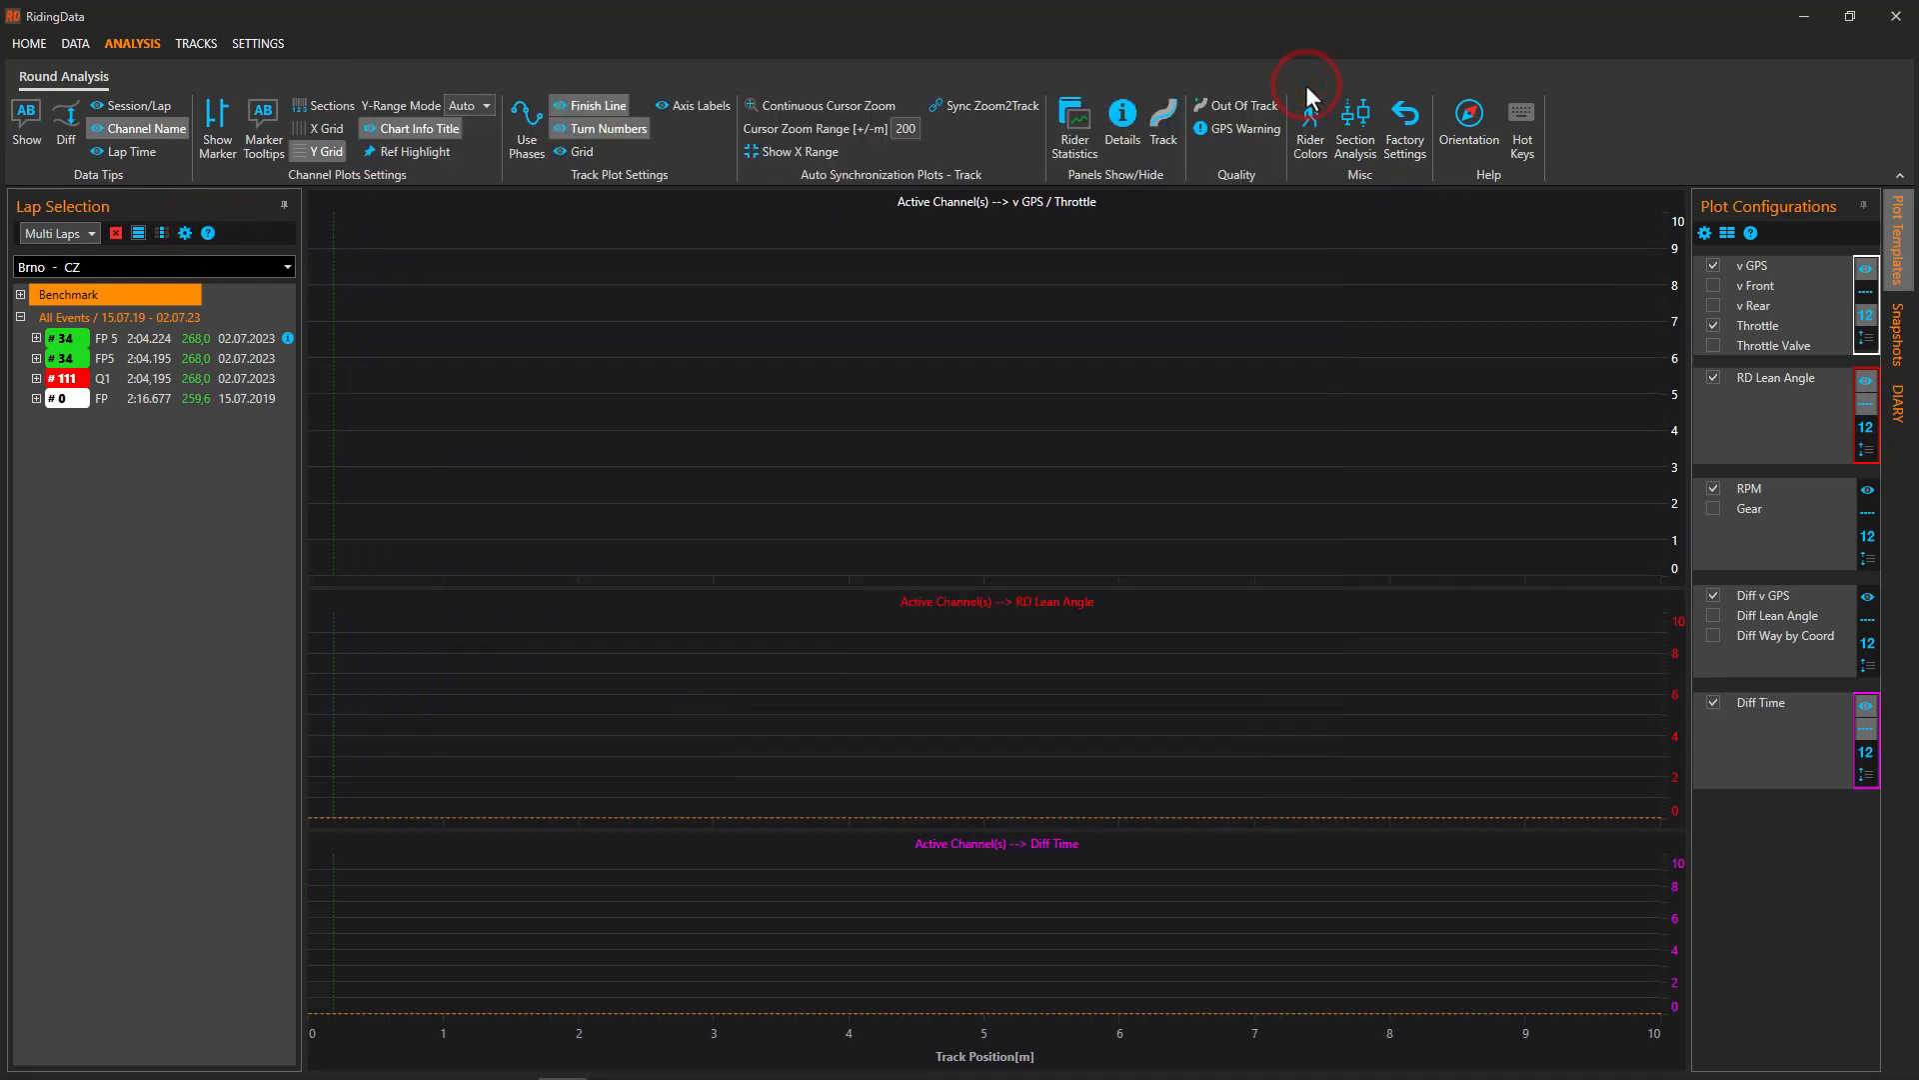
Toggle the lap list display options and peek at plot templates before returning to configurations
{"action": "left_click", "coordinate": [184, 233]}
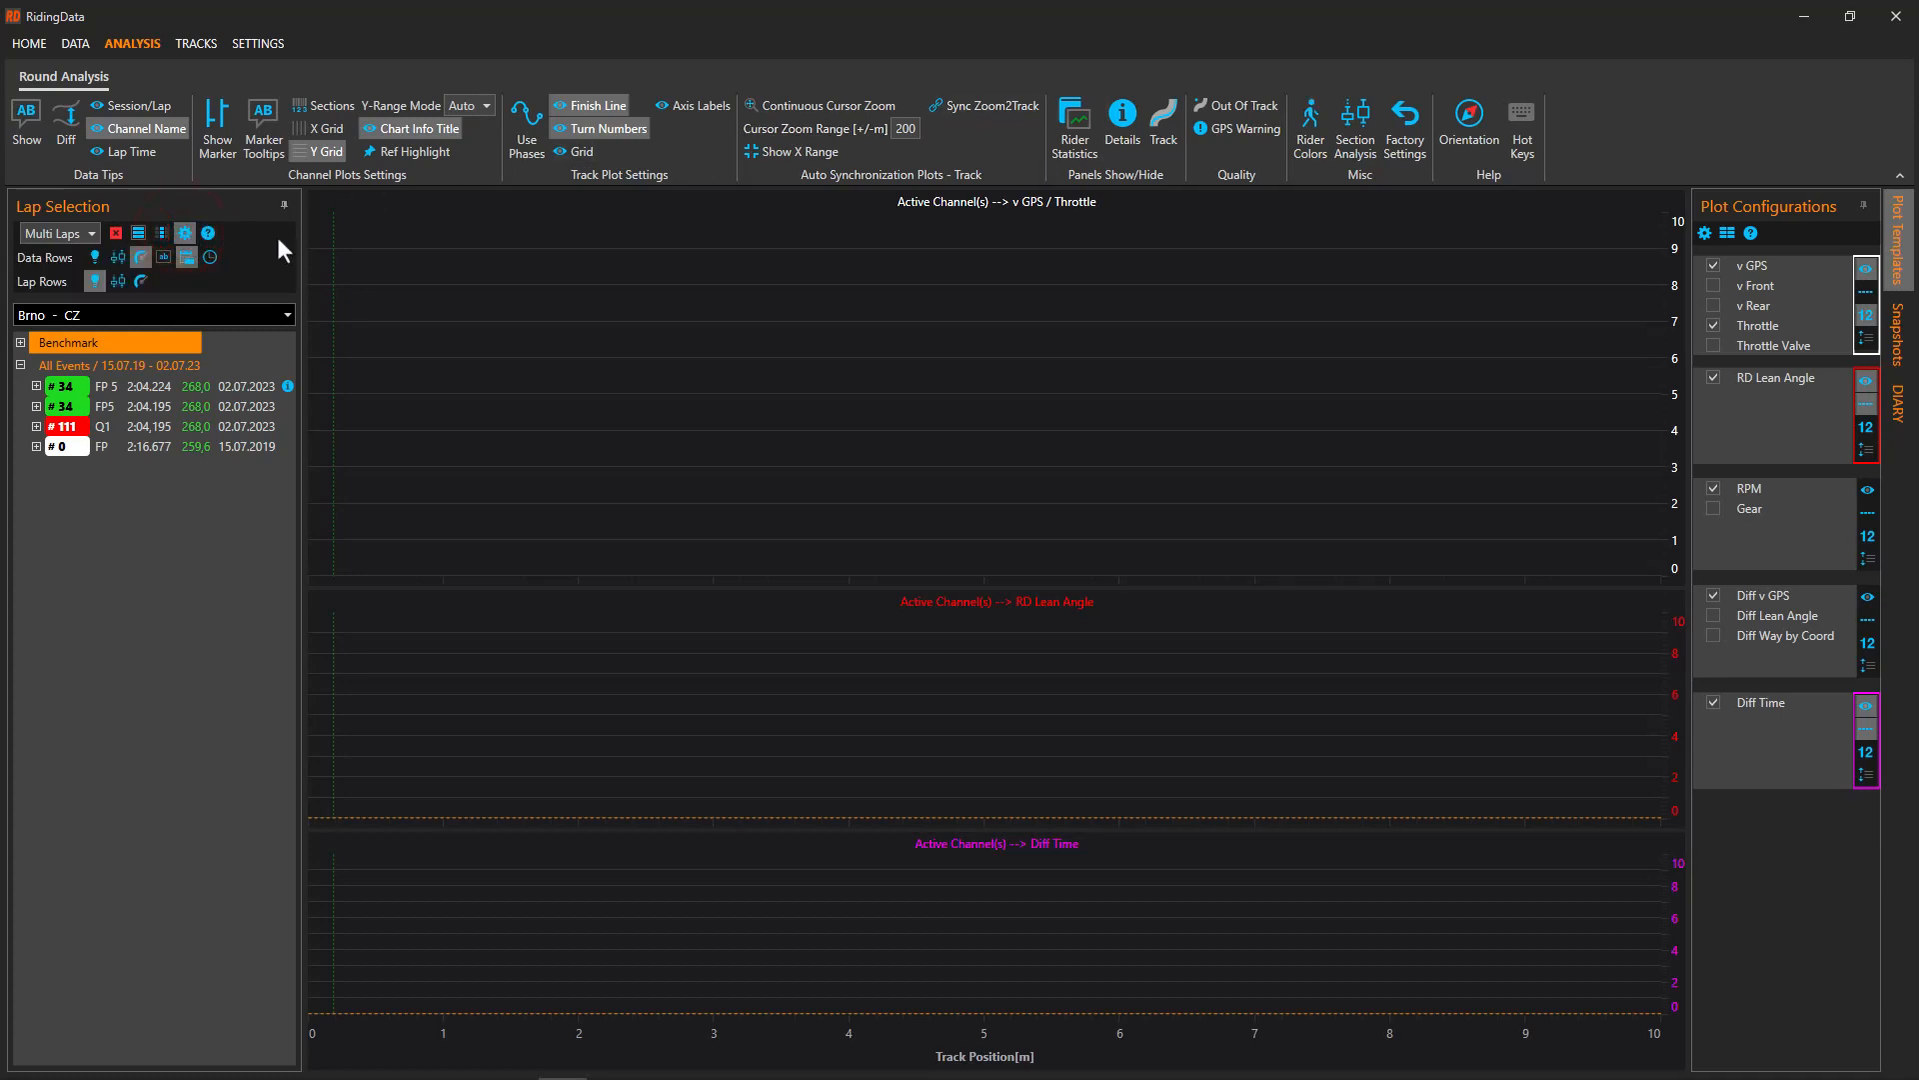
{"action": "left_click", "coordinate": [184, 236]}
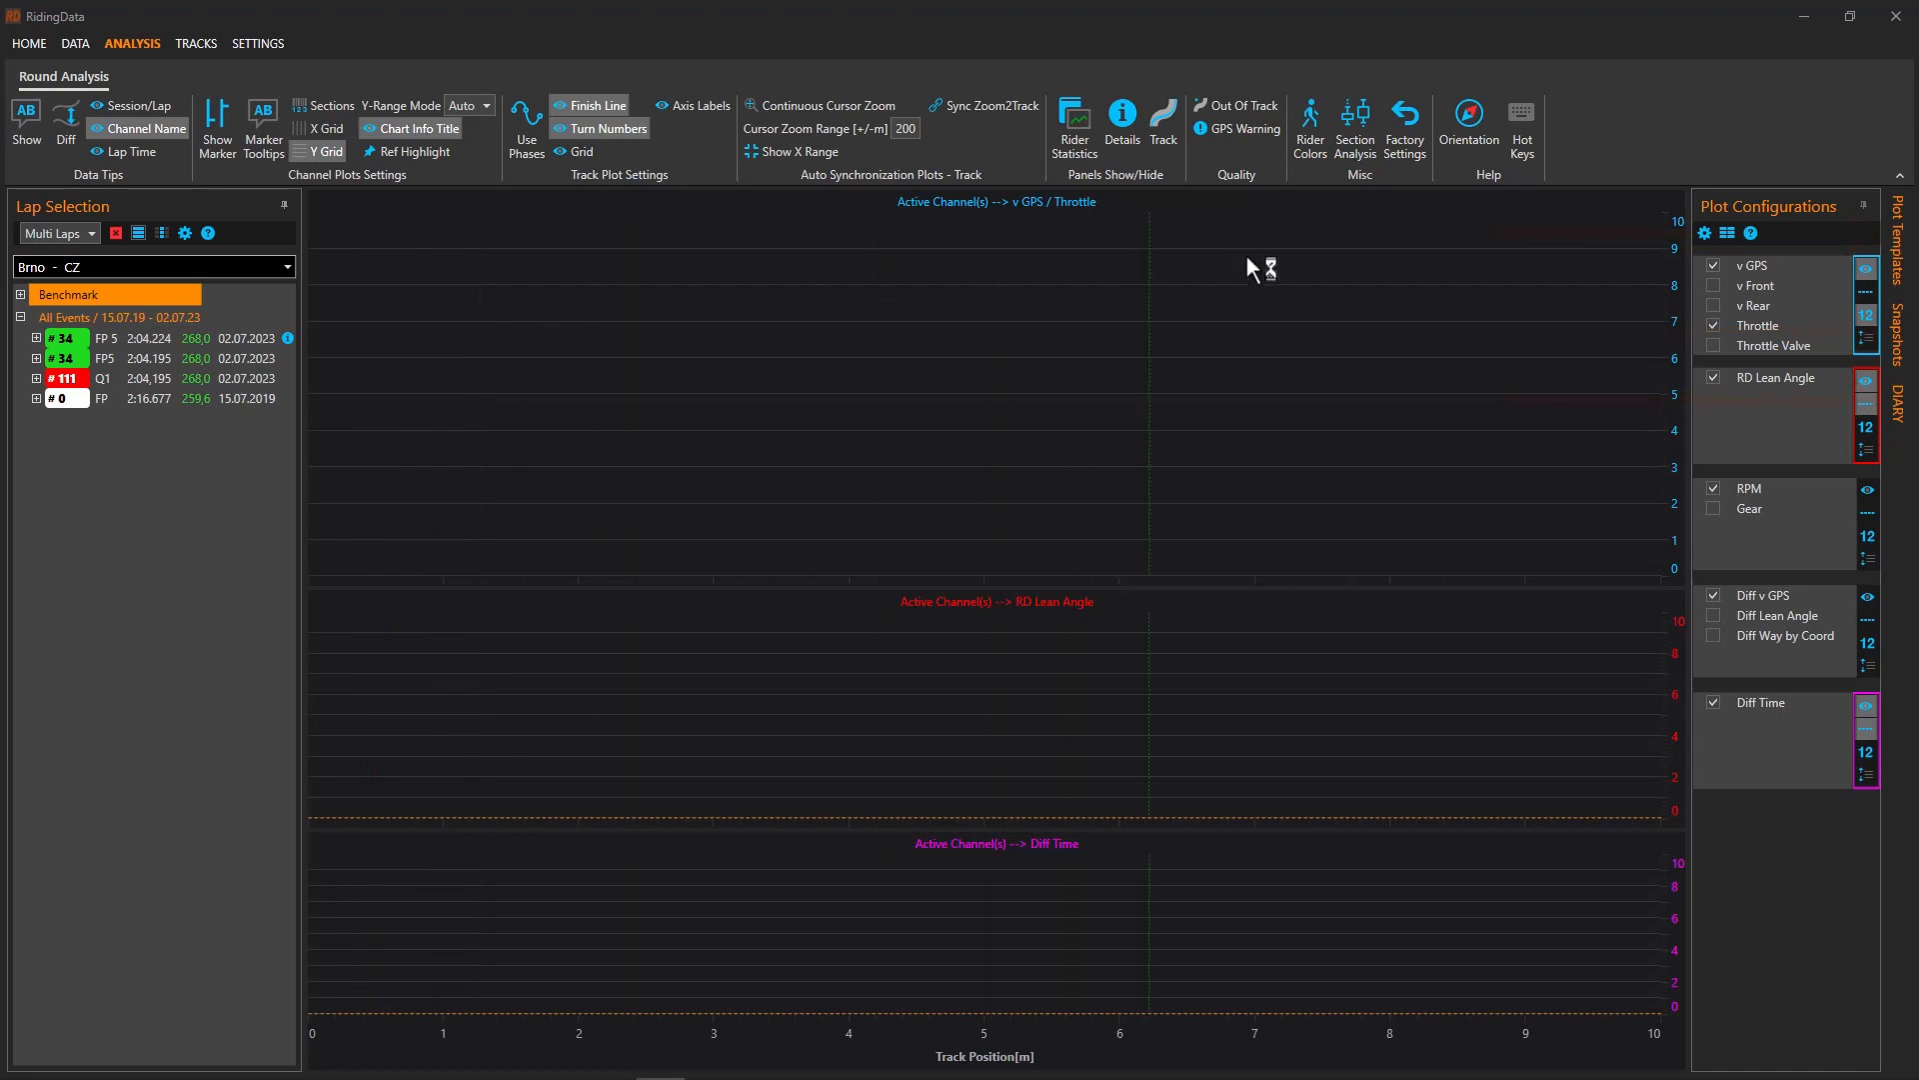
{"action": "left_click", "coordinate": [1899, 230]}
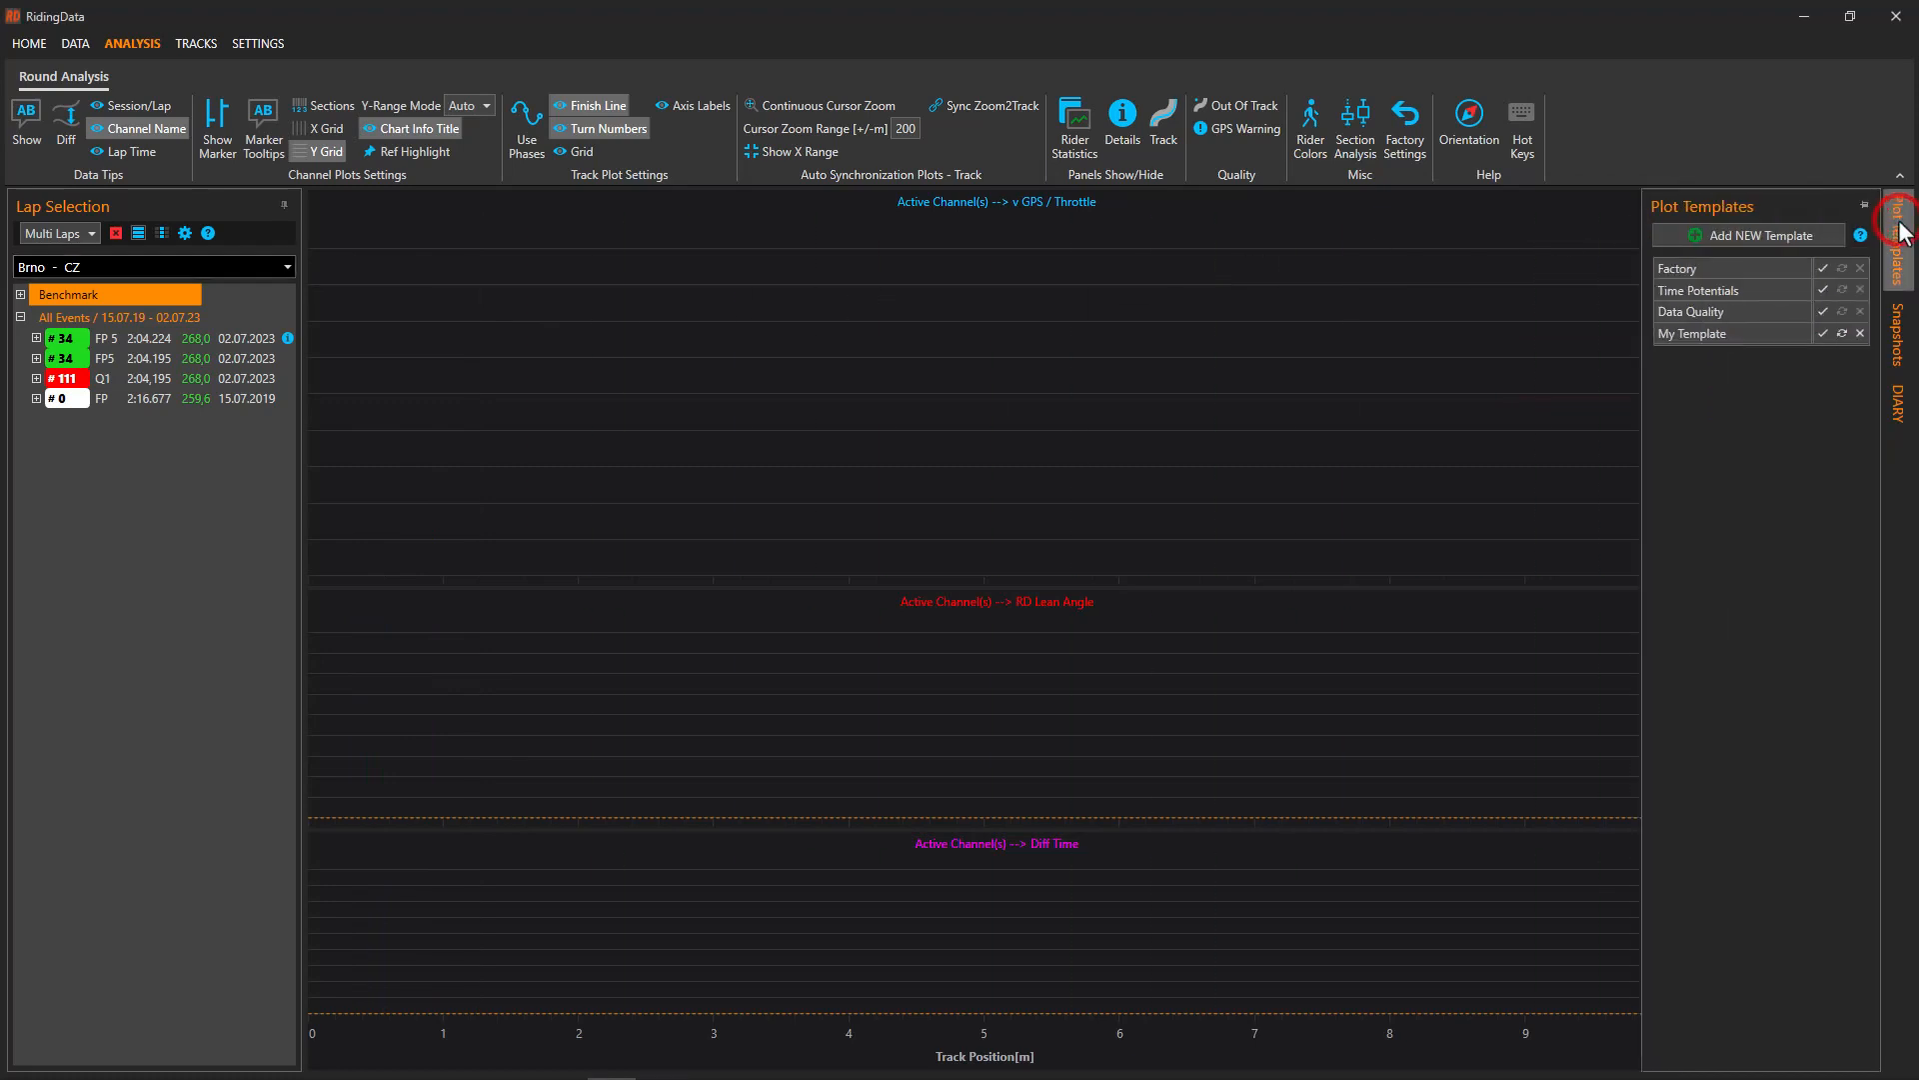
{"action": "left_click", "coordinate": [1412, 352]}
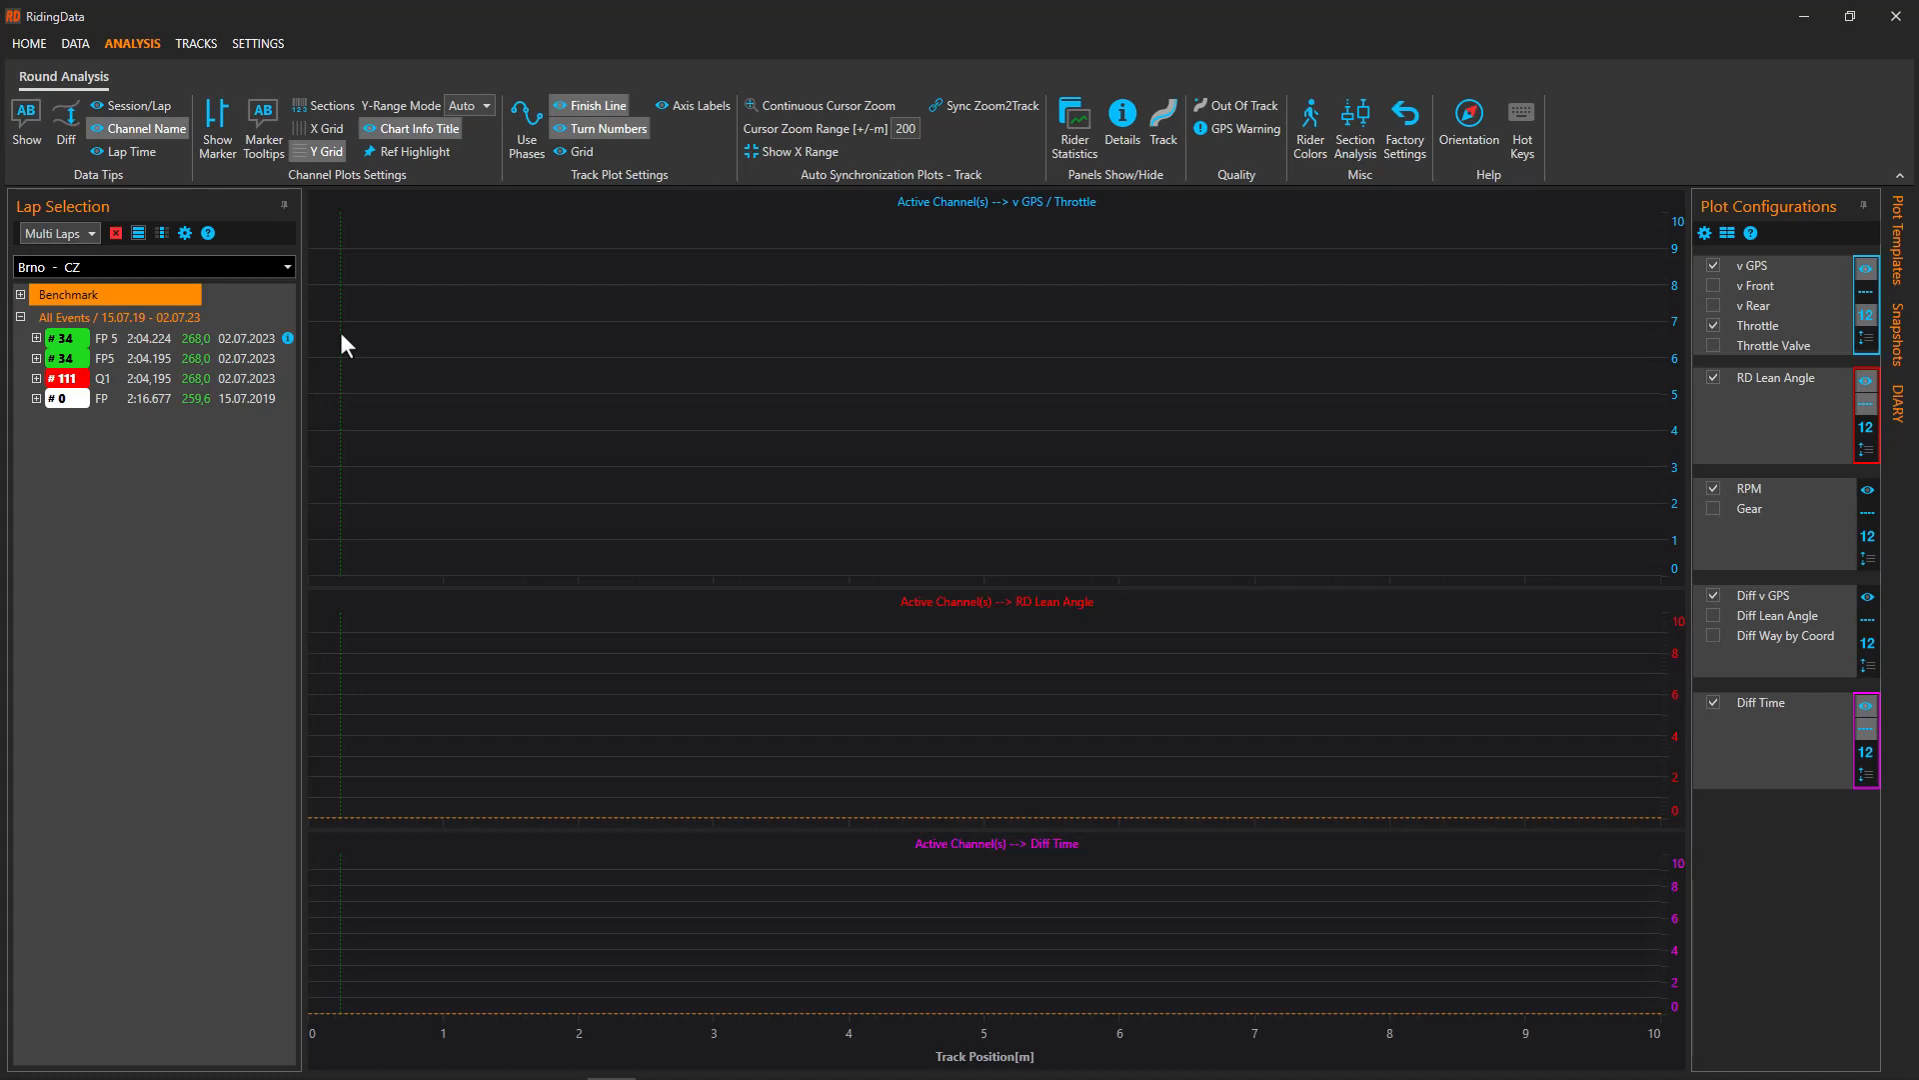
Load the HockenheimGP - DE laps, group them by event, and expand the FP3 session
{"action": "left_click", "coordinate": [286, 263]}
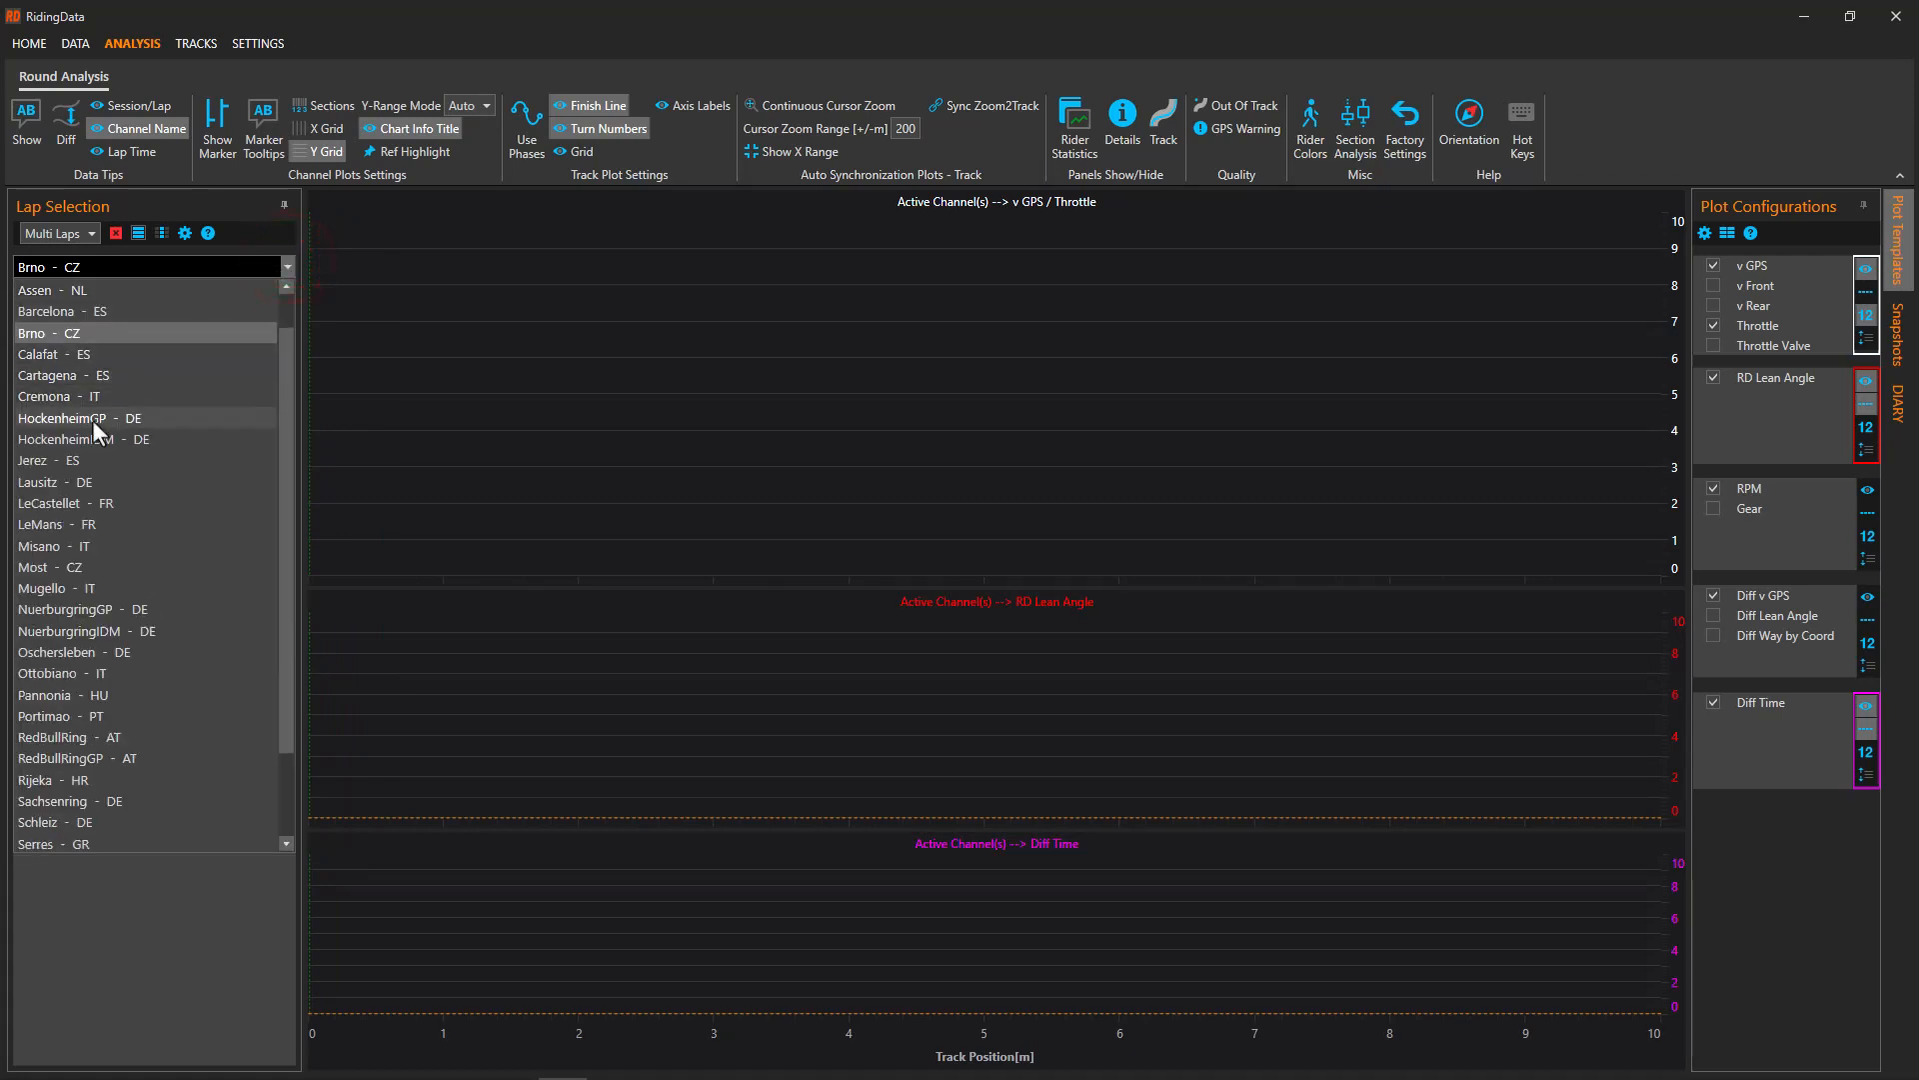
{"action": "left_click", "coordinate": [92, 420]}
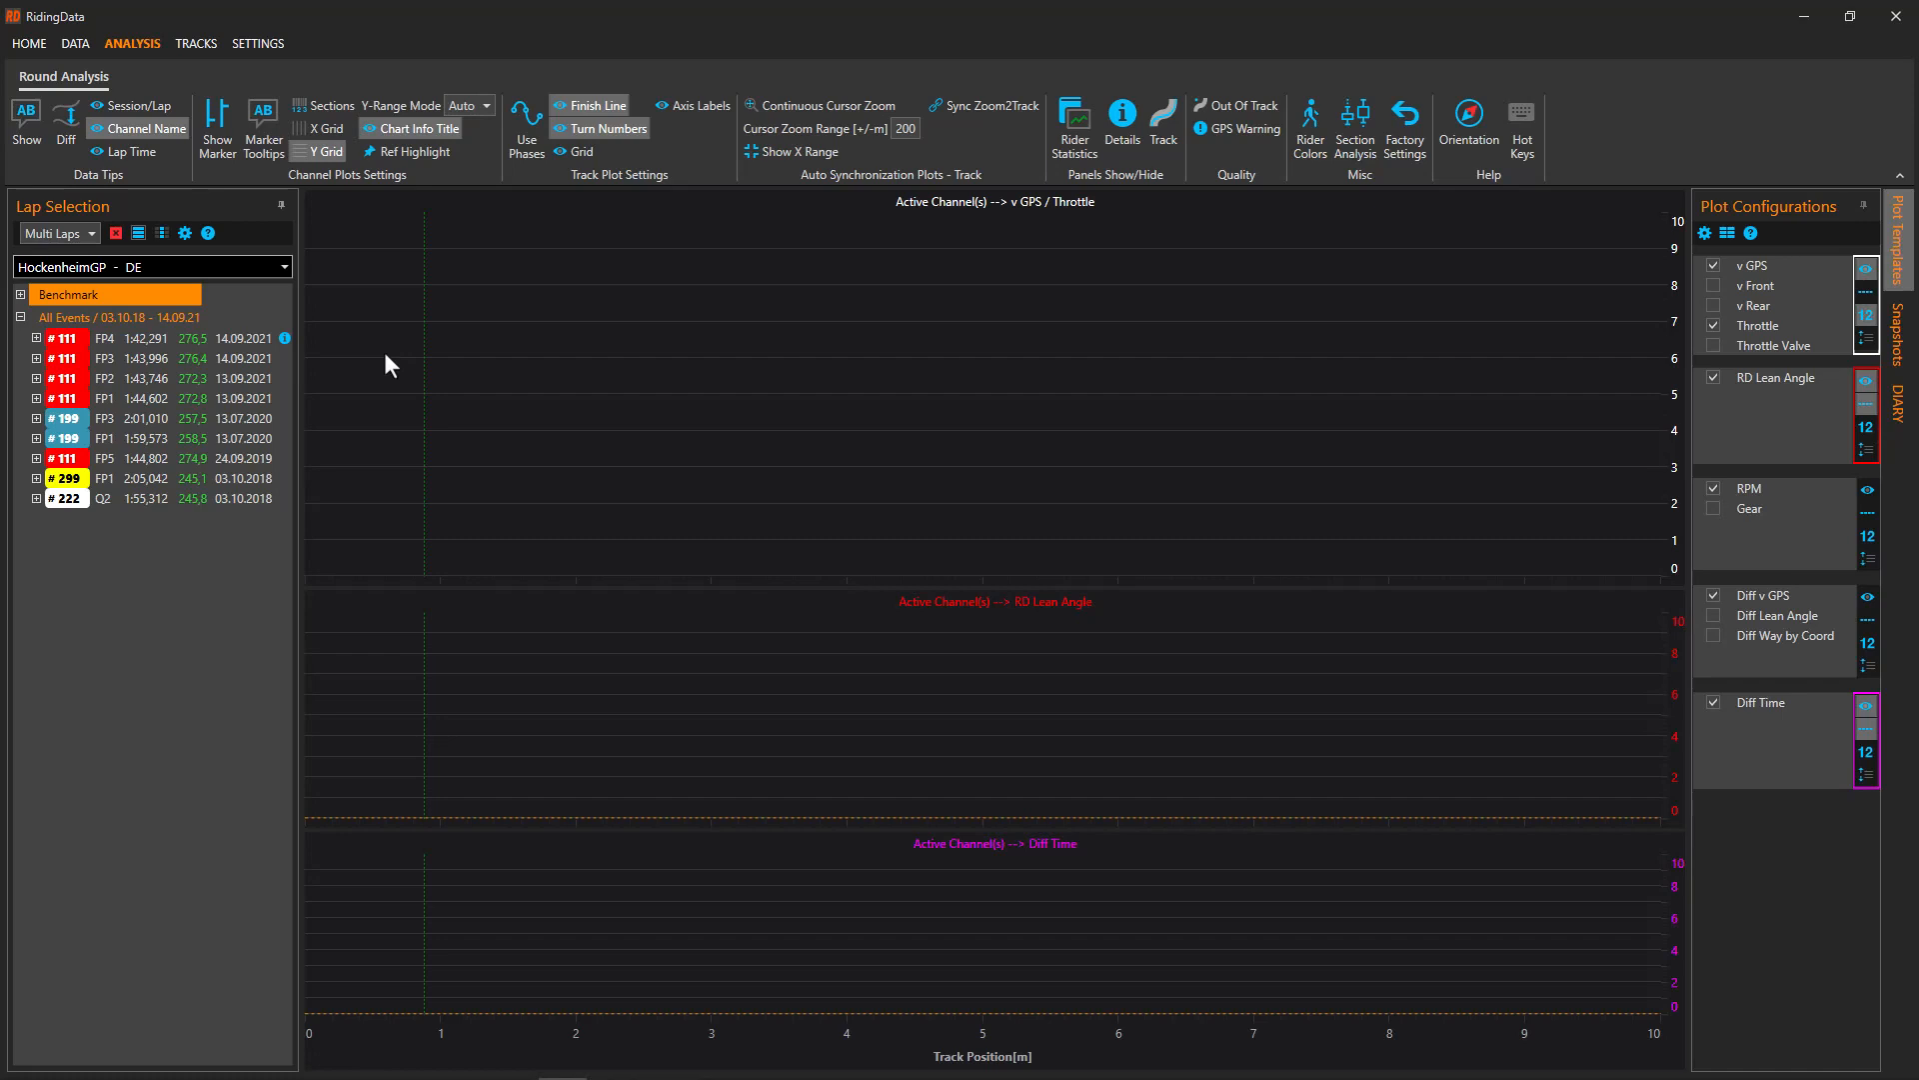
{"action": "left_click", "coordinate": [162, 232]}
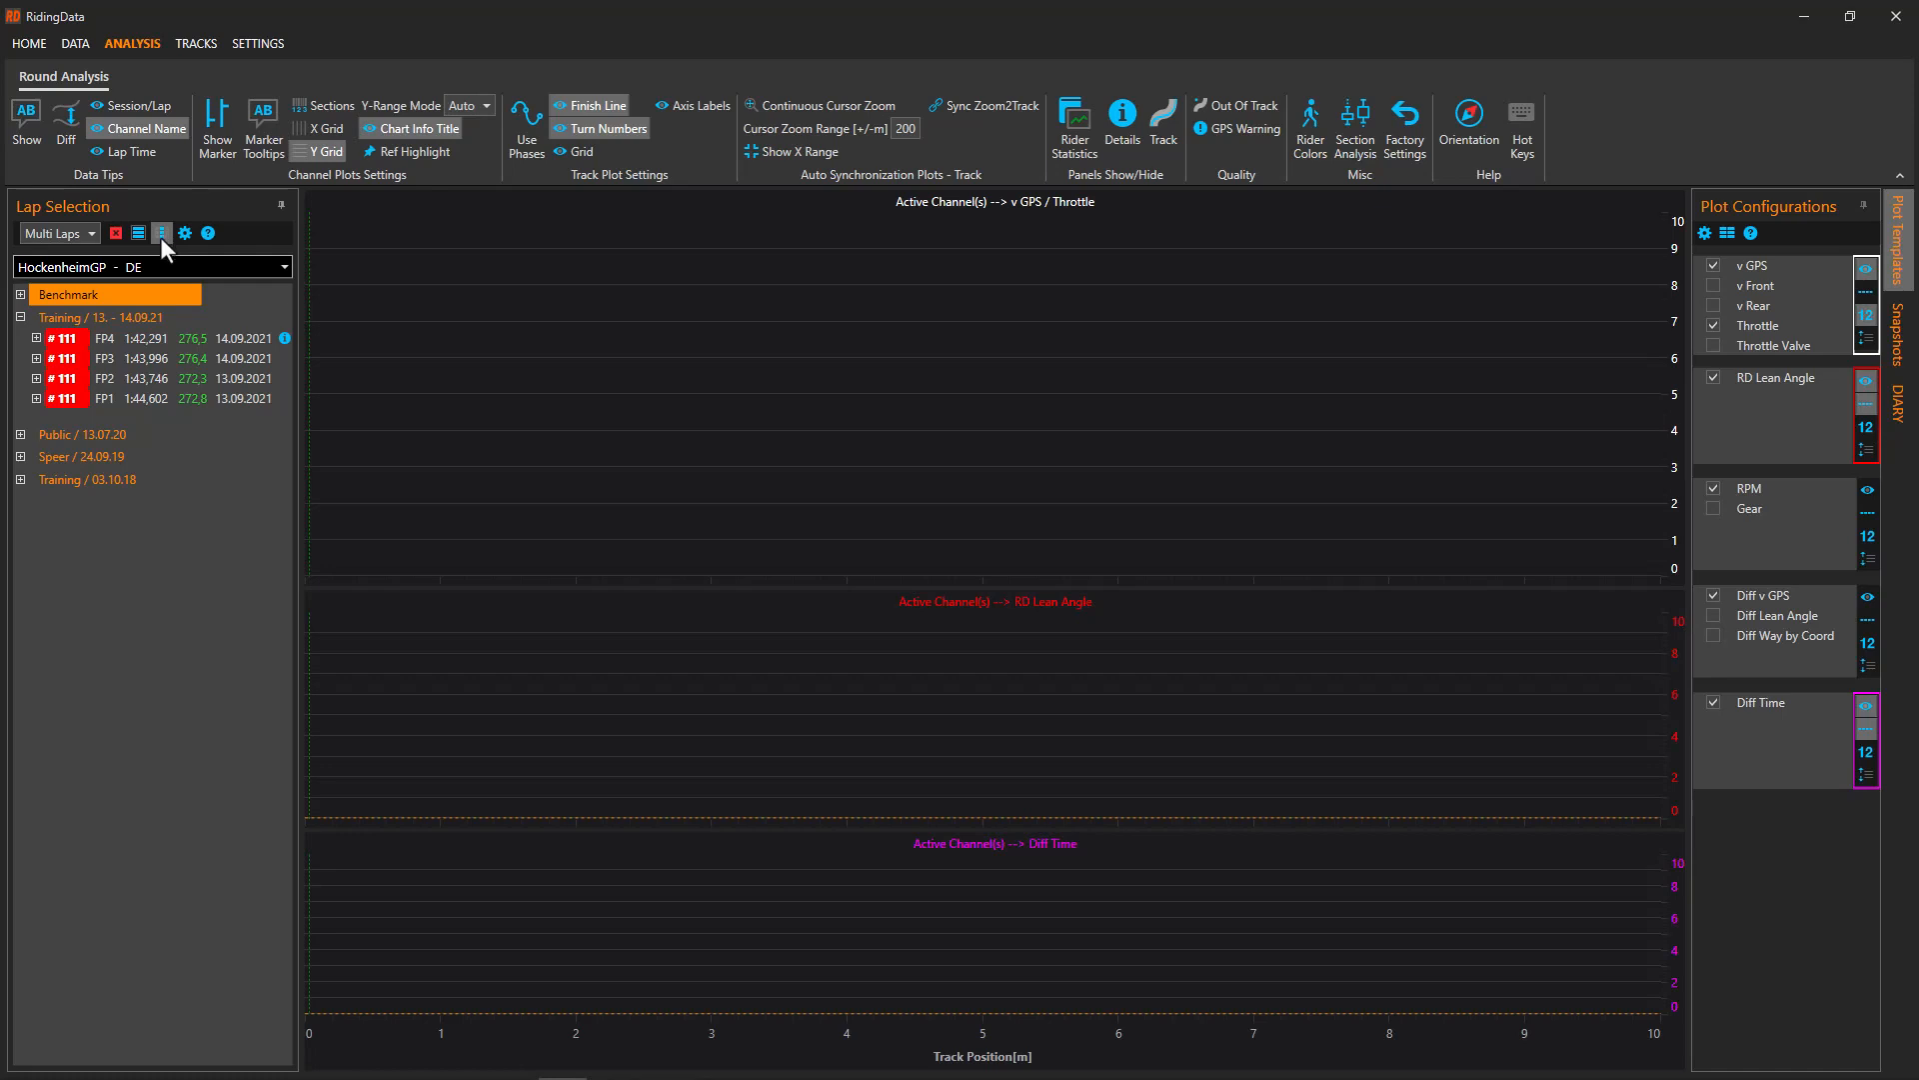
{"action": "left_click", "coordinate": [141, 355]}
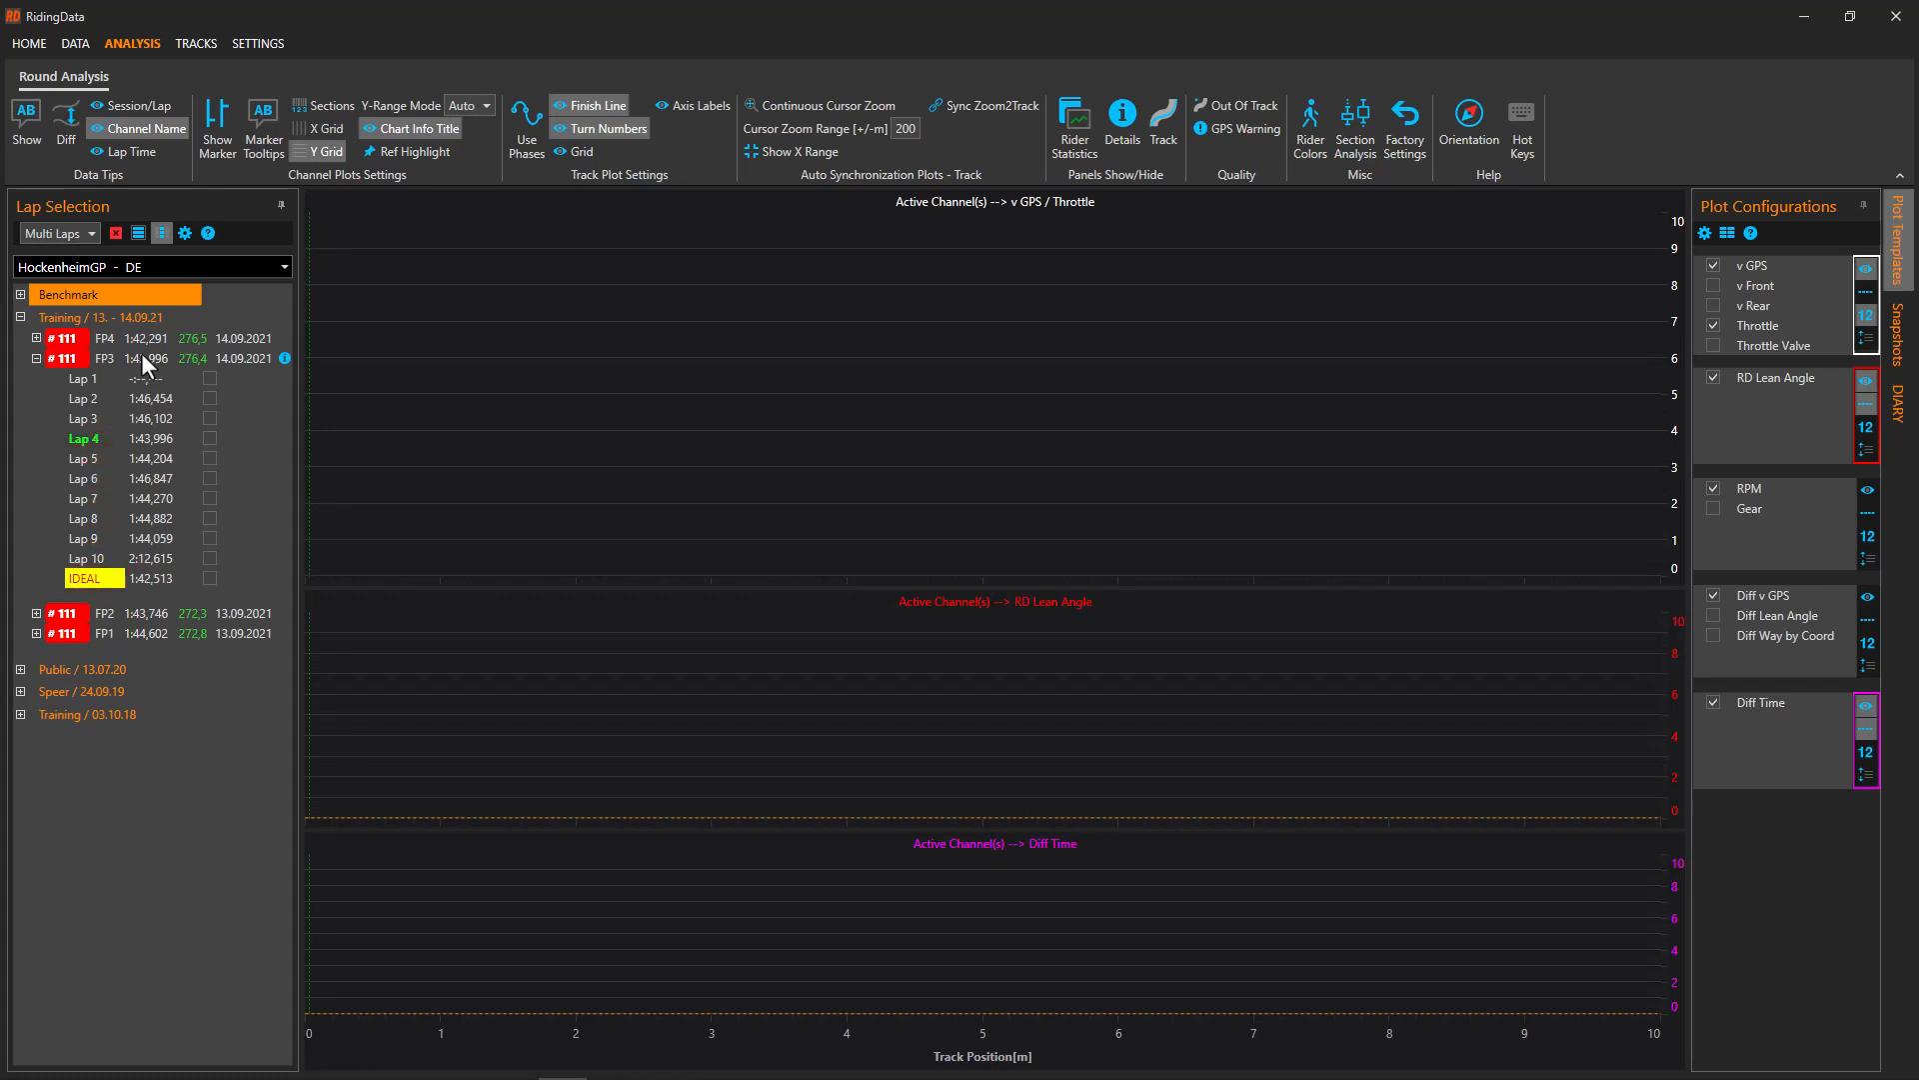
Add each lap's top speed to the lap rows and plot FP3 Lap 4 (1:43,996)
{"action": "left_click", "coordinate": [185, 233]}
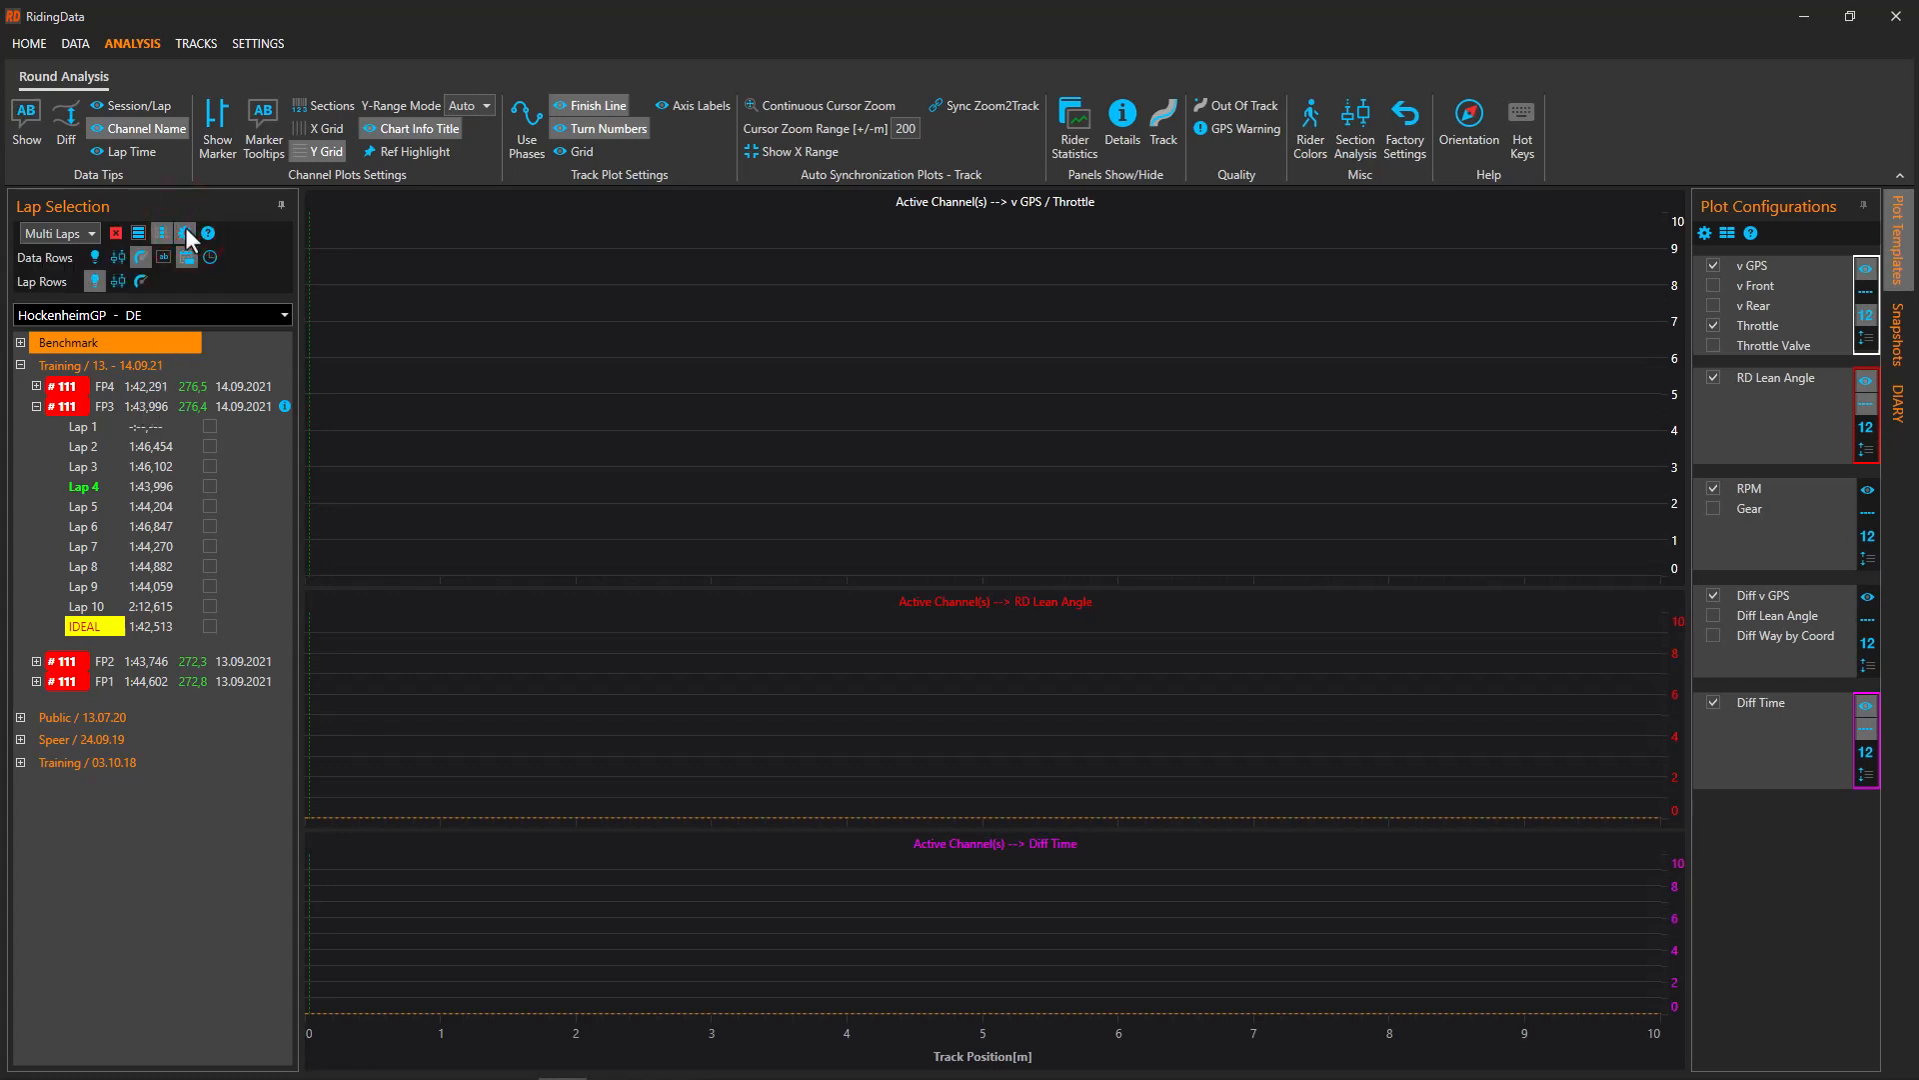
{"action": "left_click", "coordinate": [137, 282]}
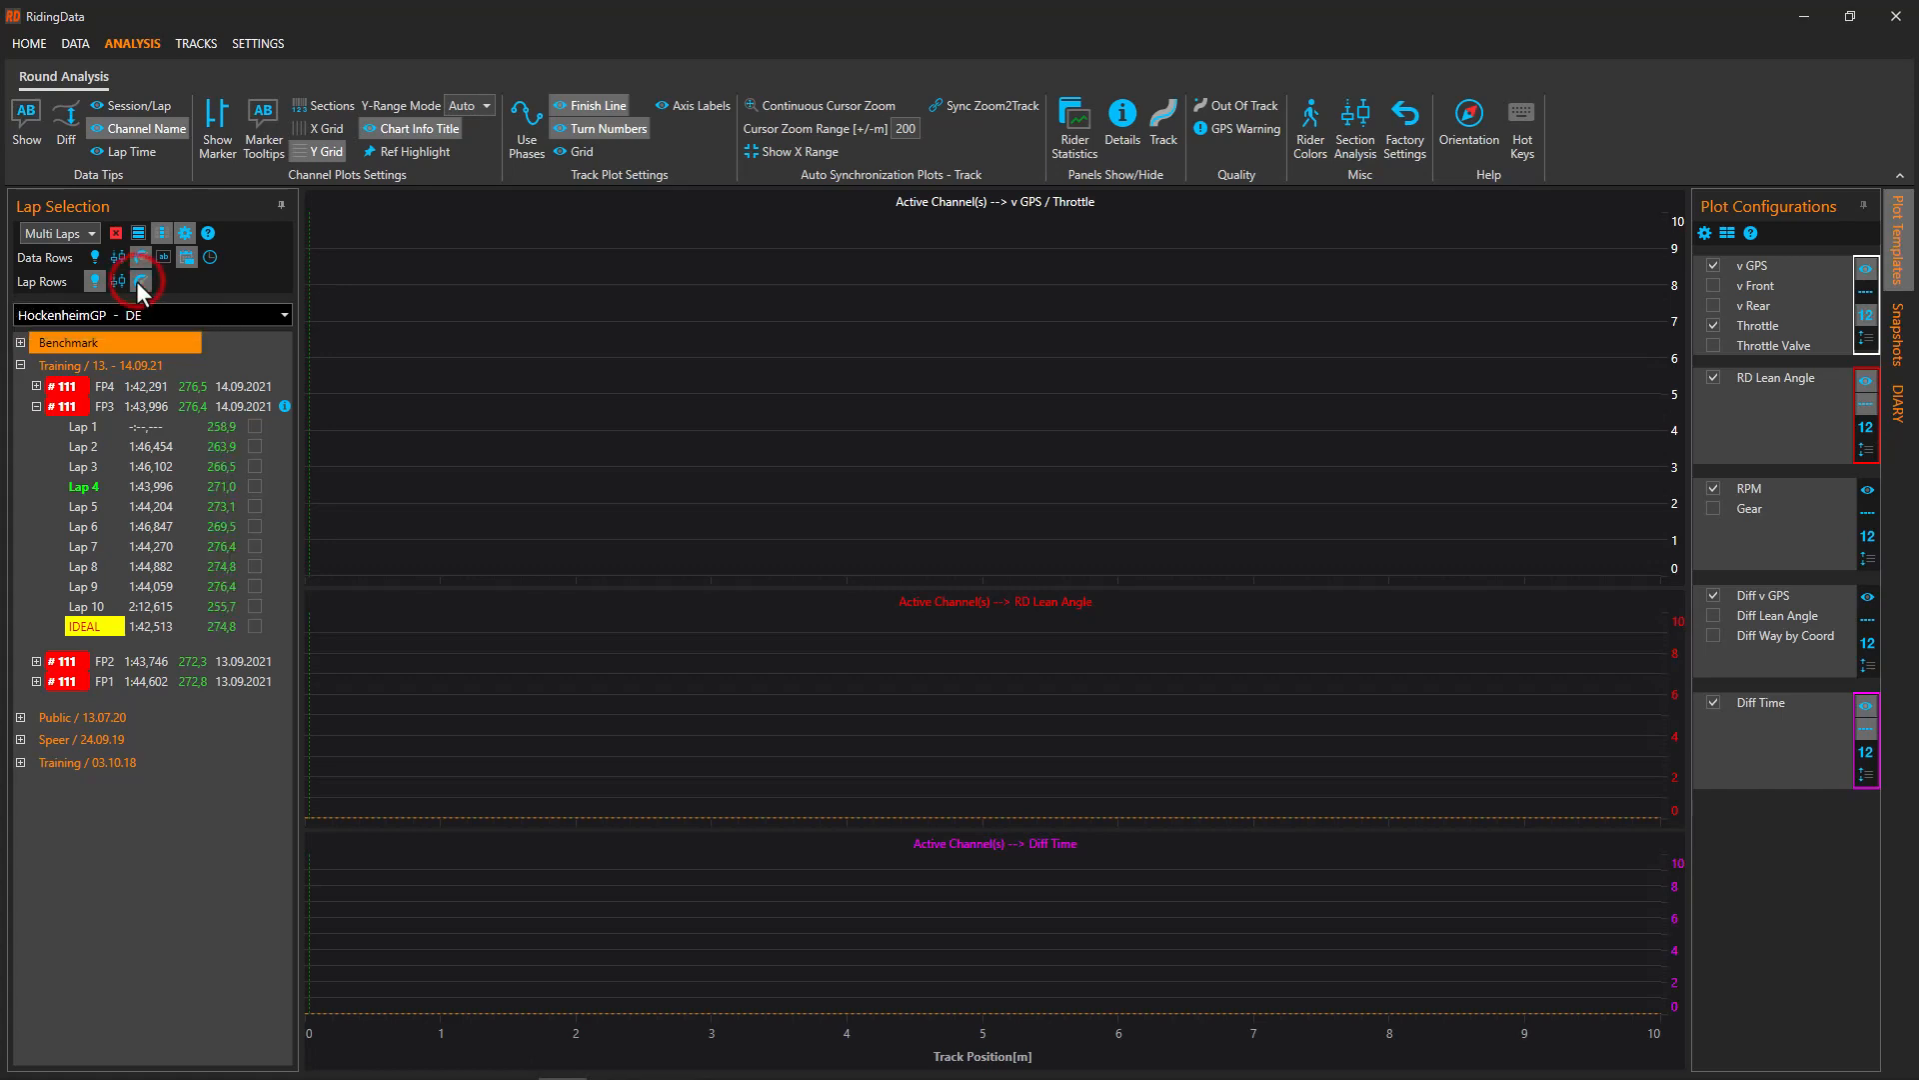
{"action": "left_click", "coordinate": [188, 231]}
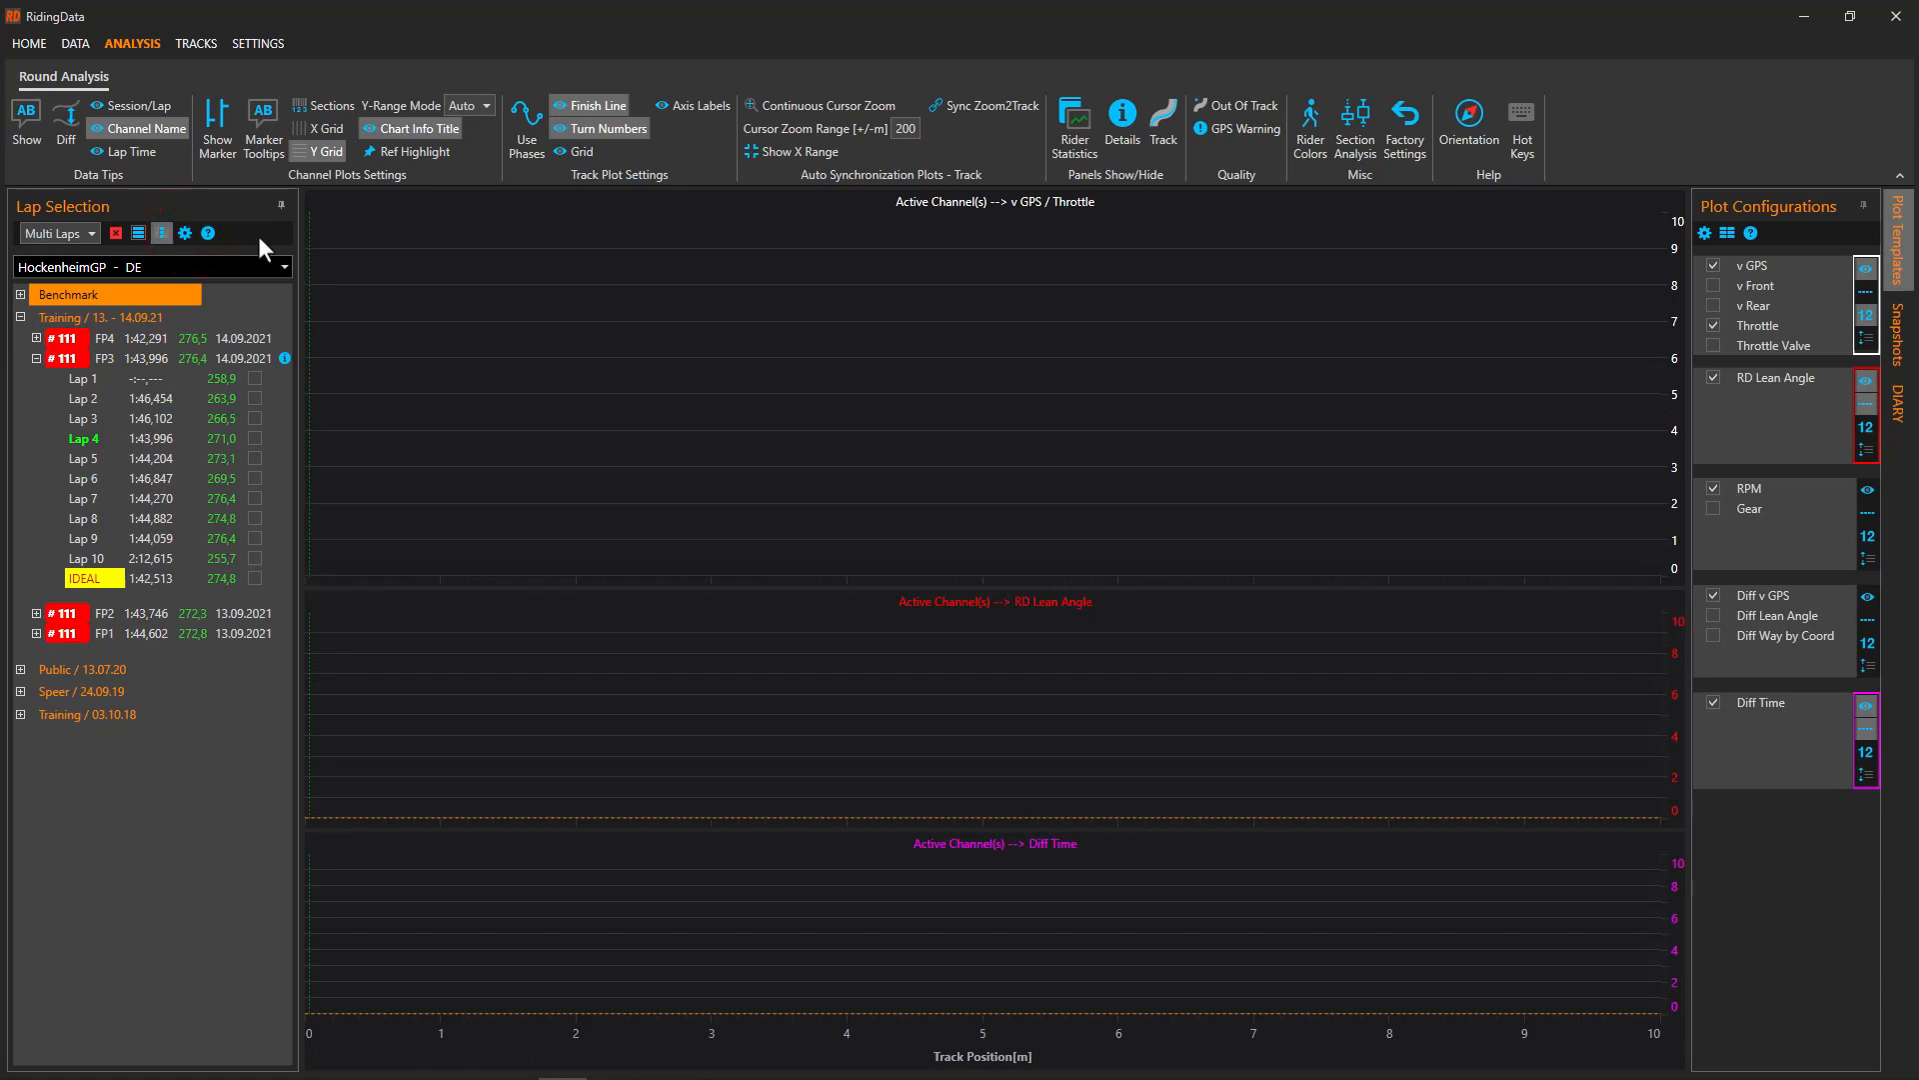
{"action": "left_click", "coordinate": [254, 438]}
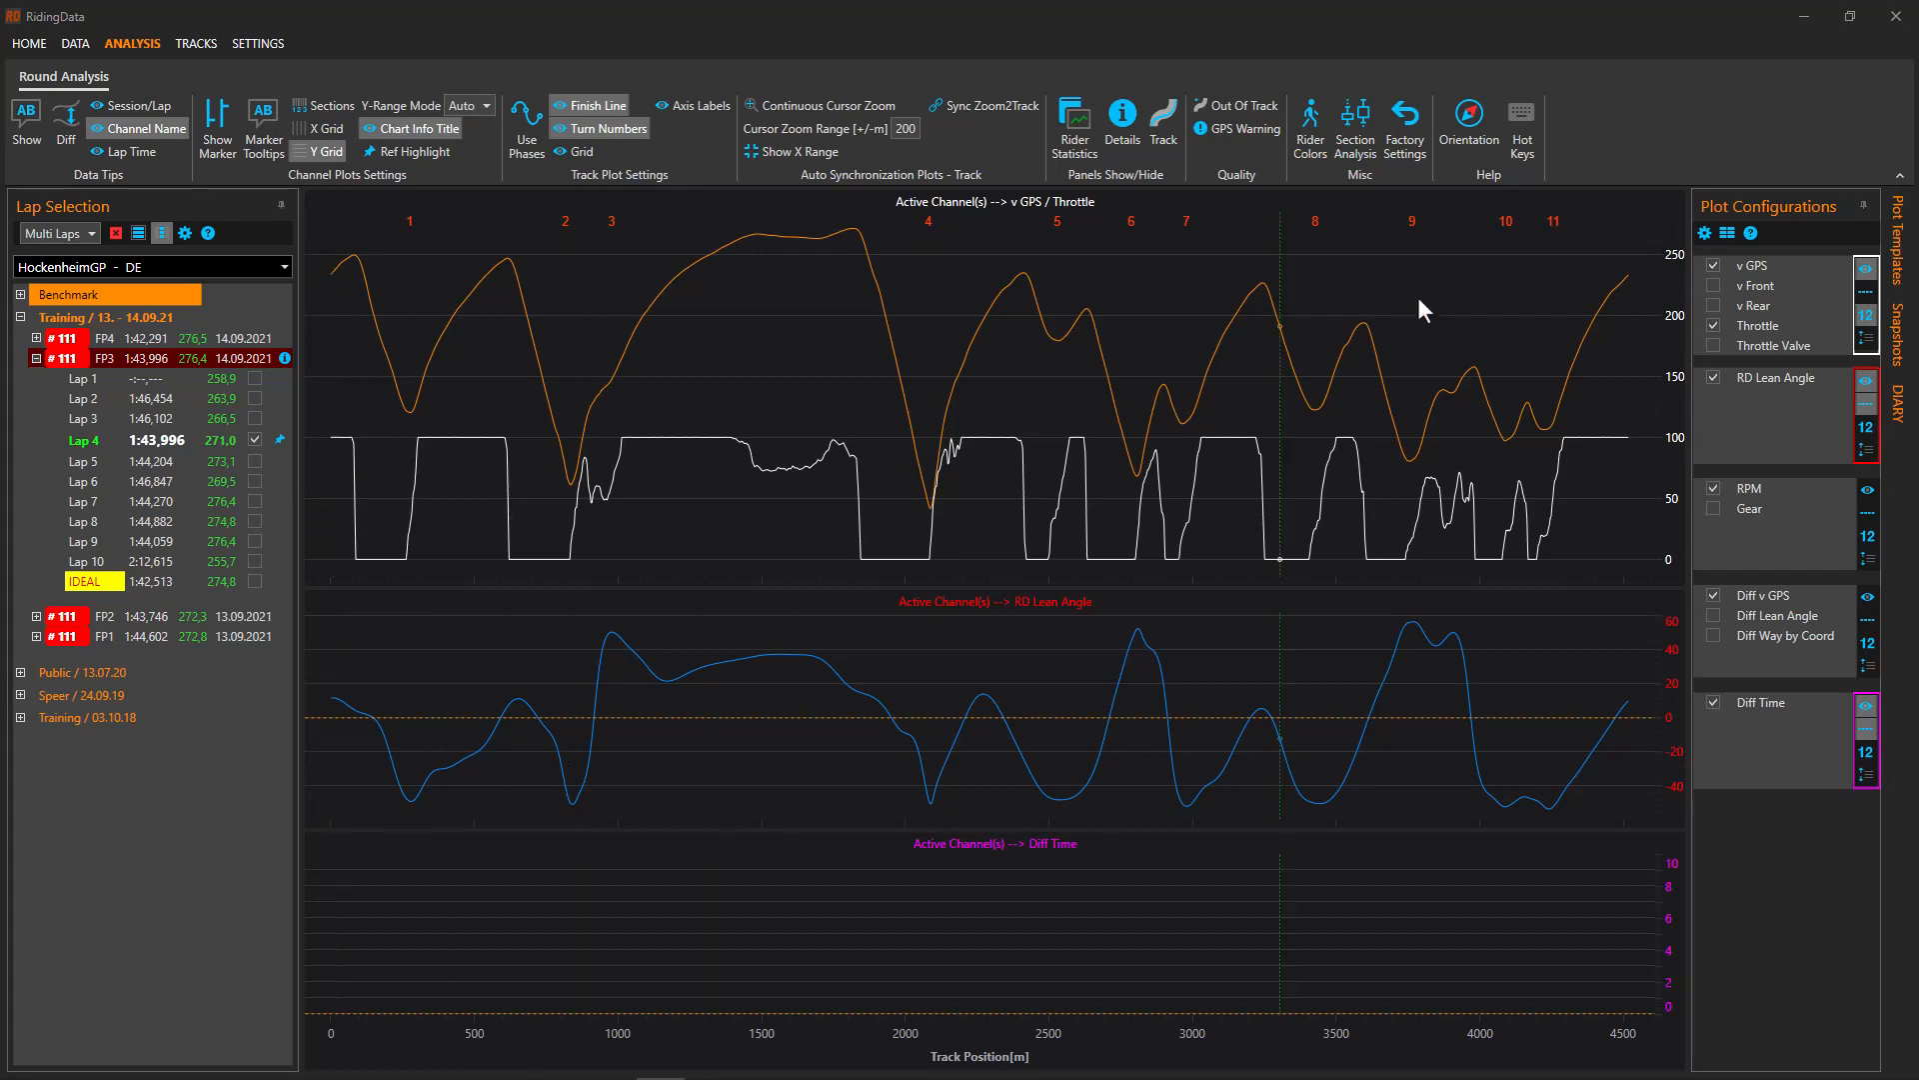
{"action": "left_click", "coordinate": [1749, 233]}
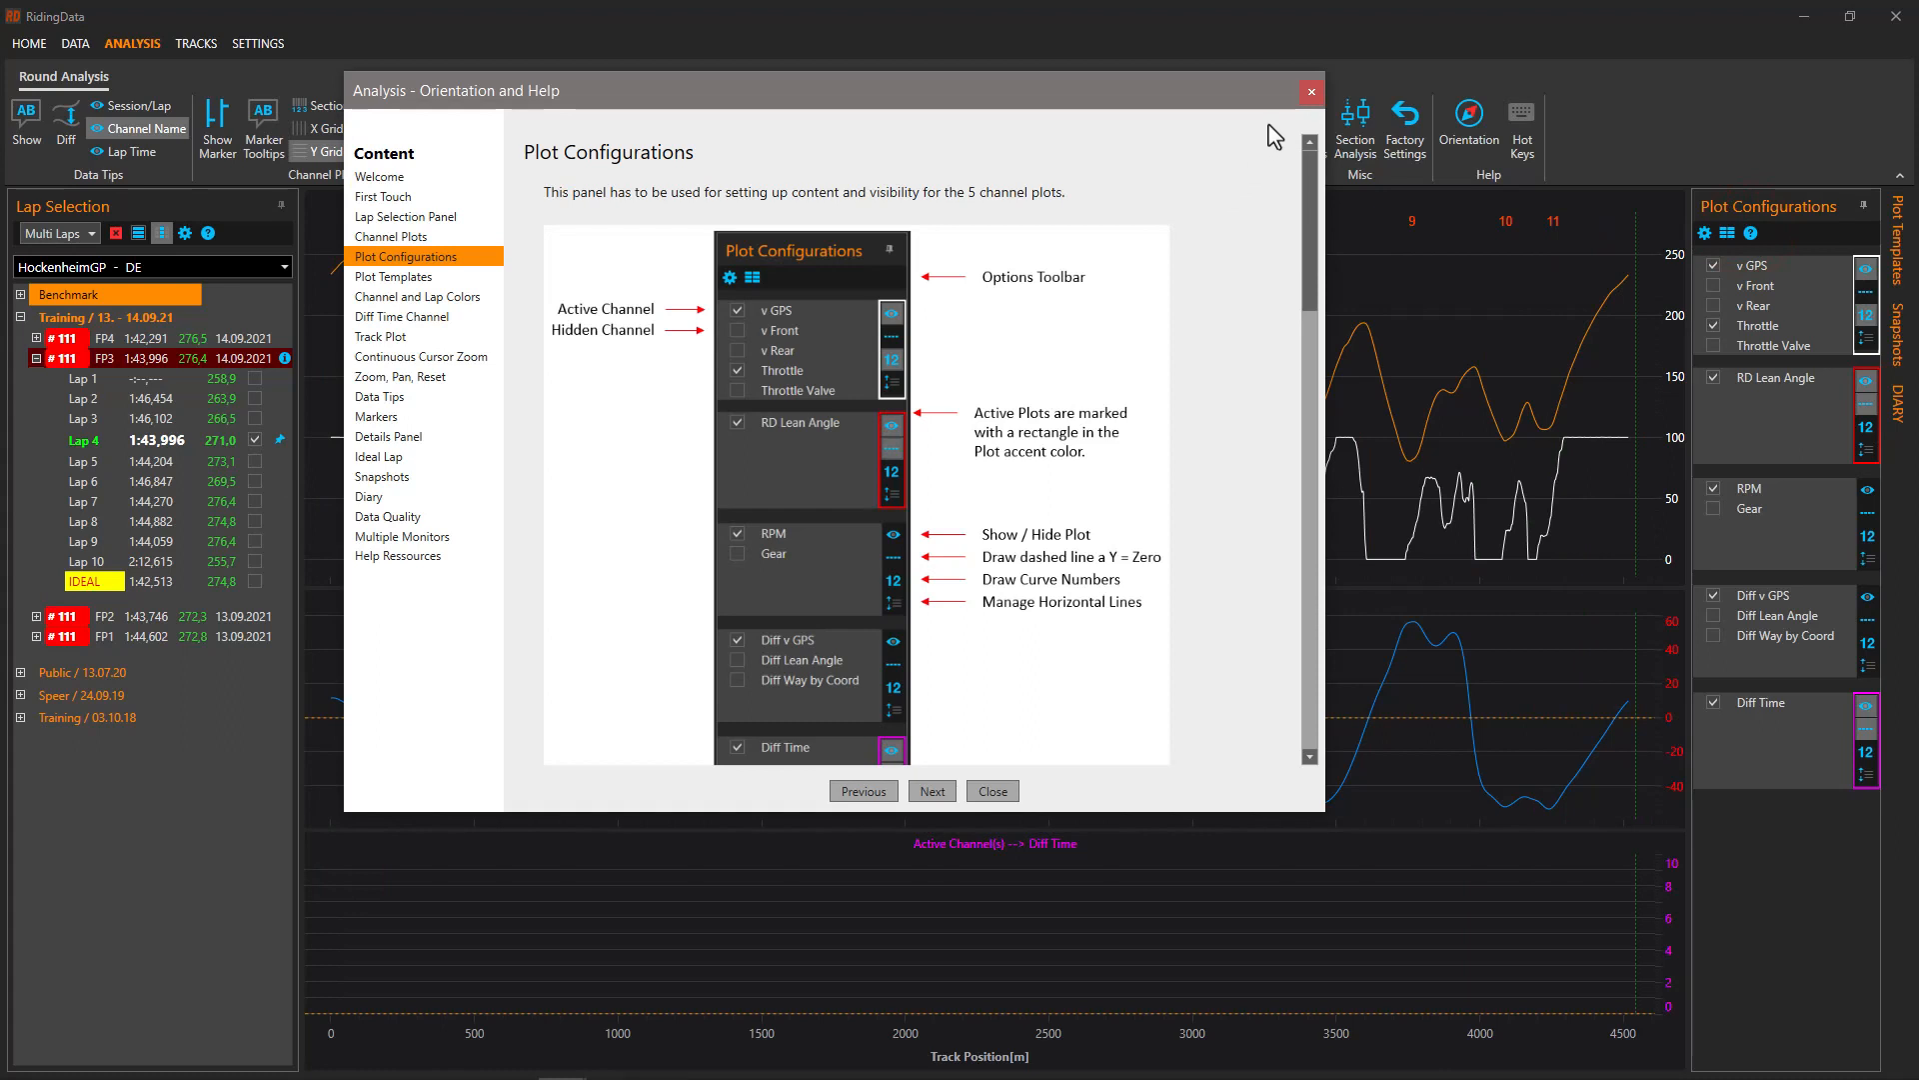
{"action": "left_click", "coordinate": [1311, 85]}
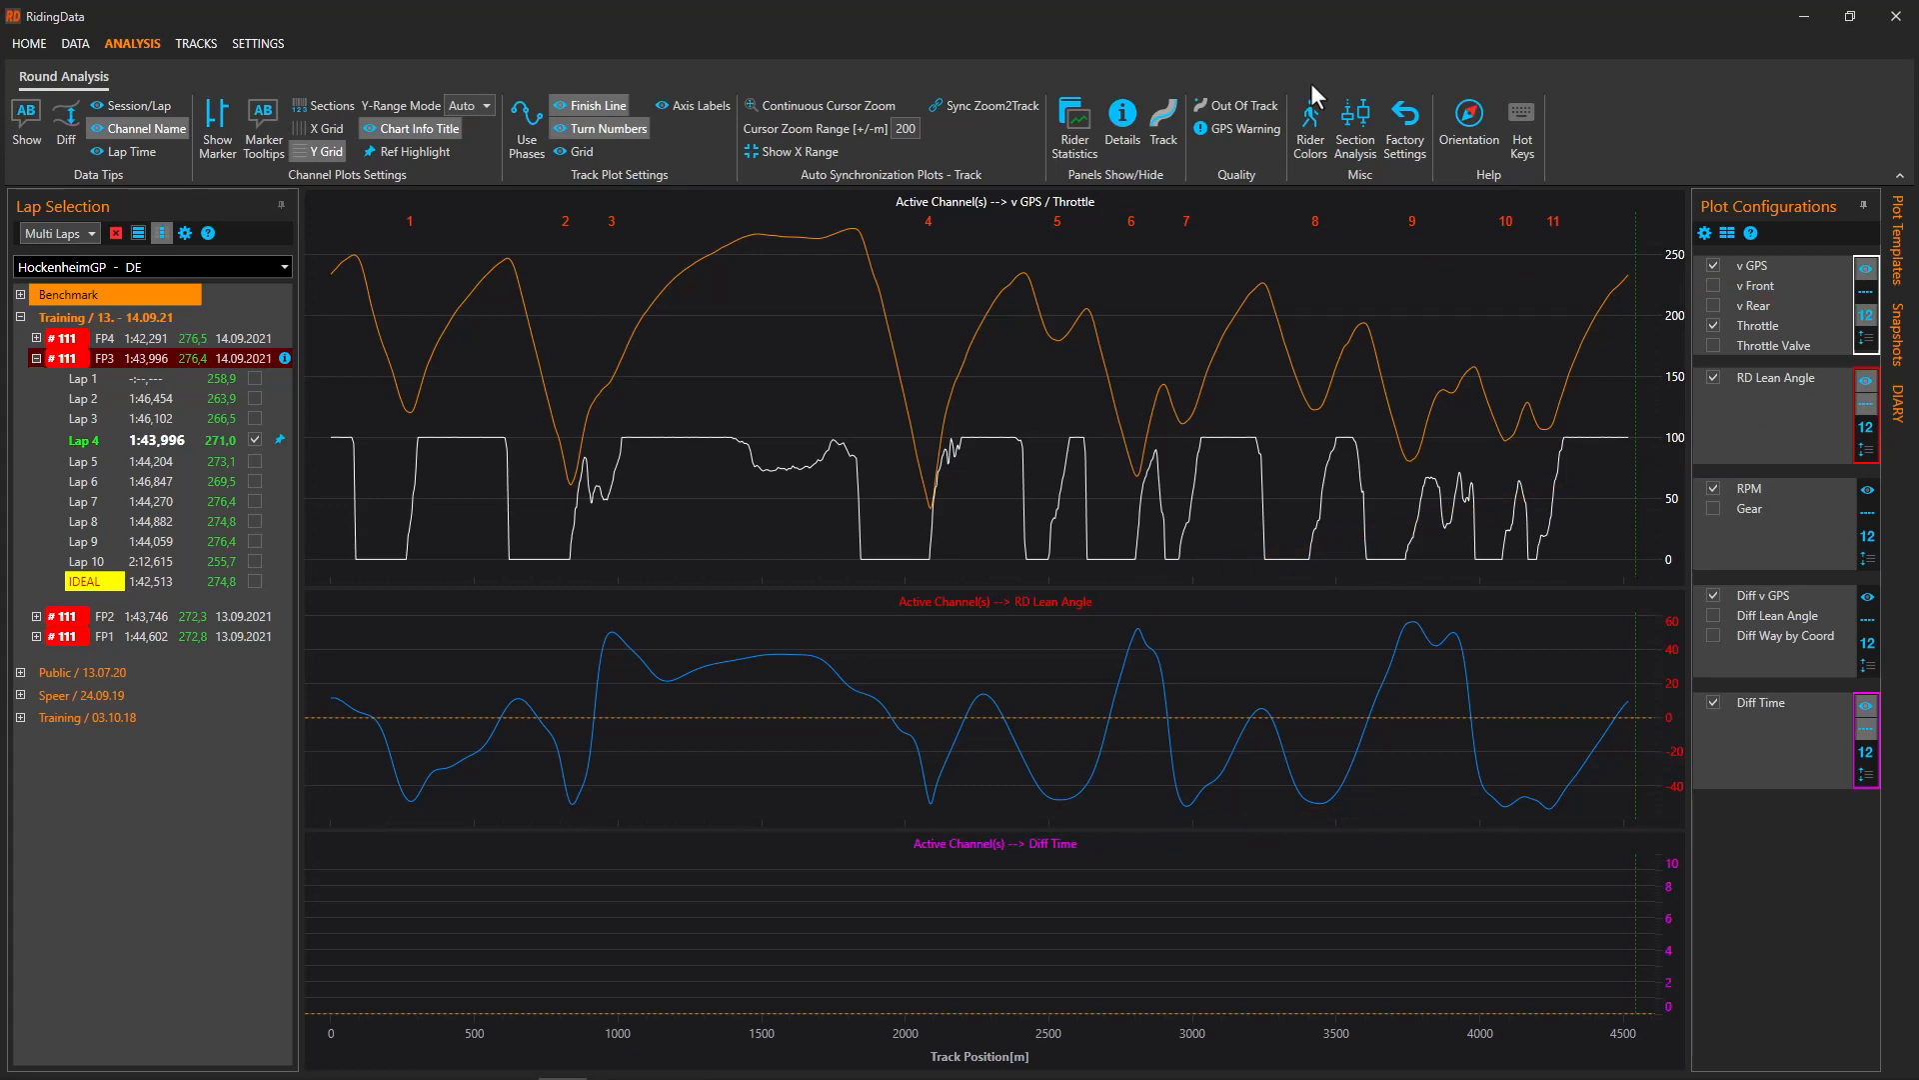
{"action": "left_click", "coordinate": [1872, 490]}
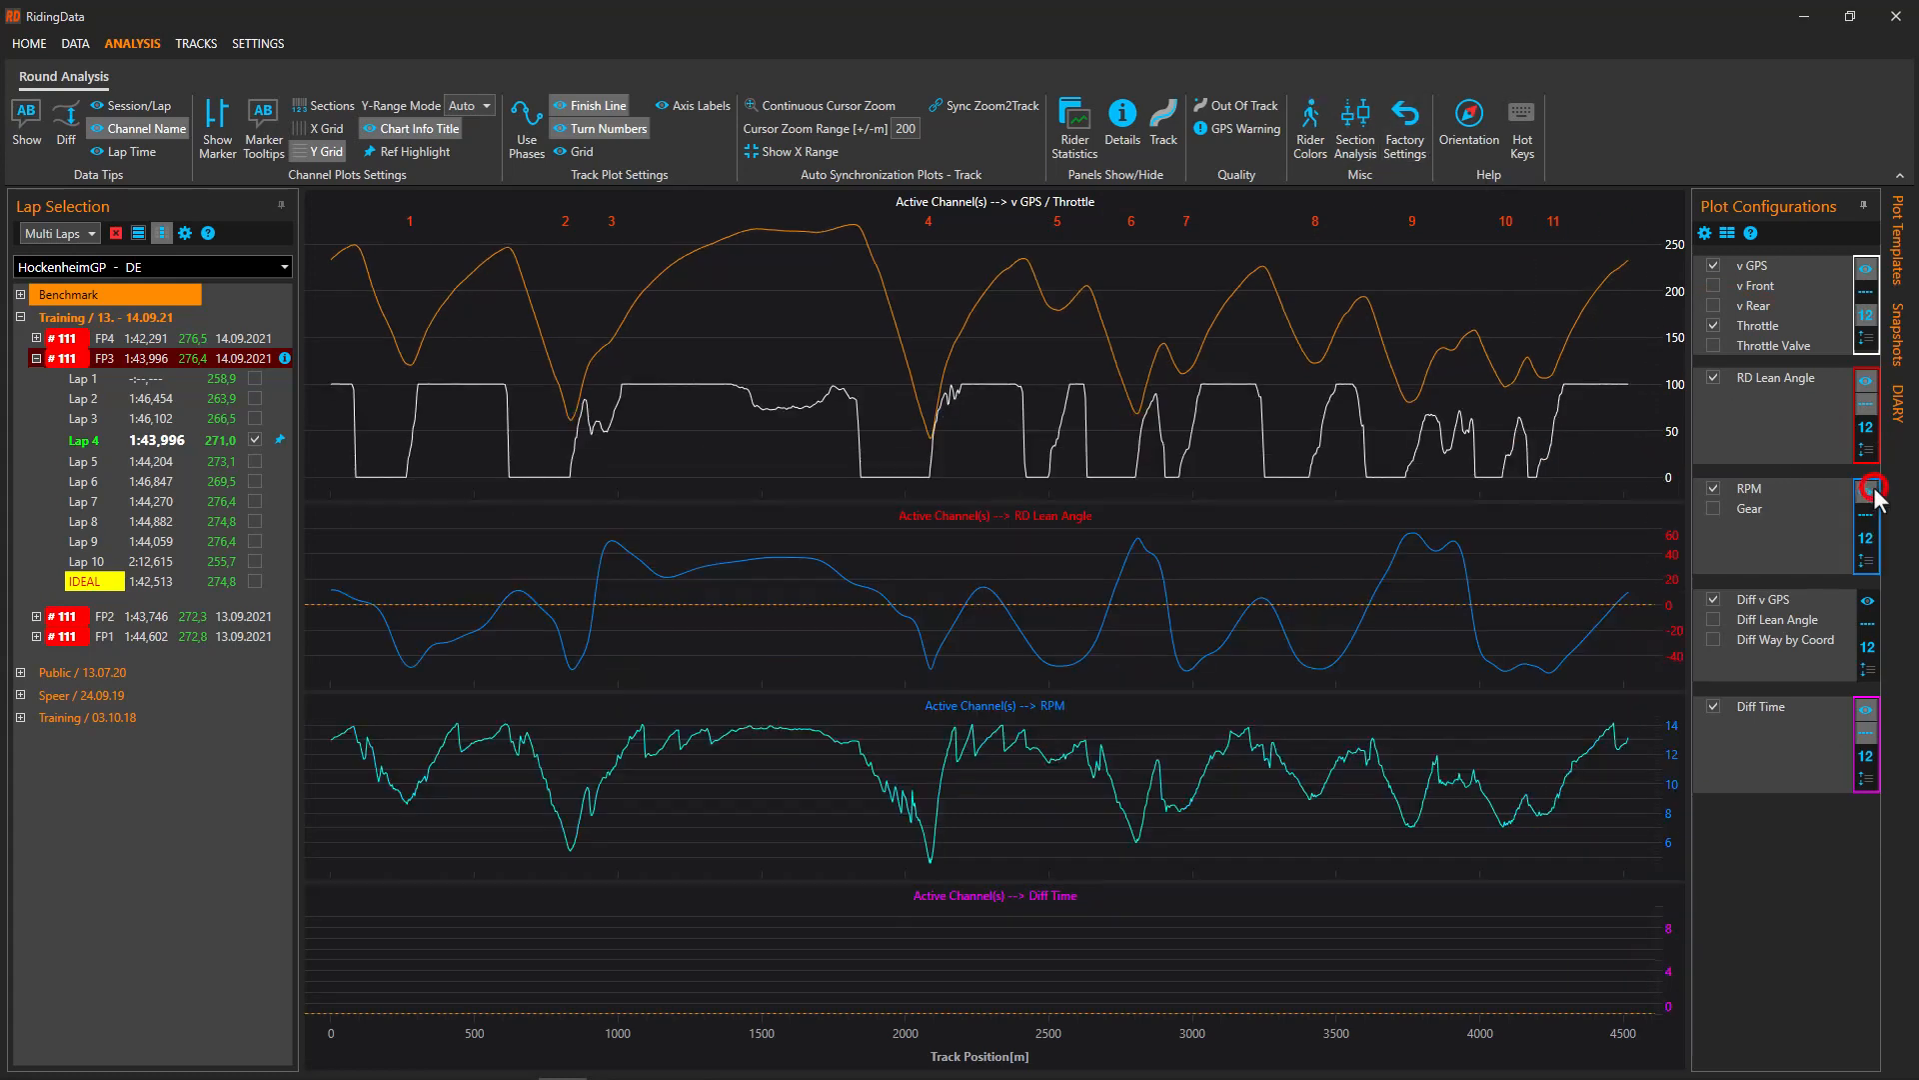
Add Gear to the RPM plot and switch Plot Configurations to the detailed per-channel view
{"action": "left_click", "coordinate": [1712, 509]}
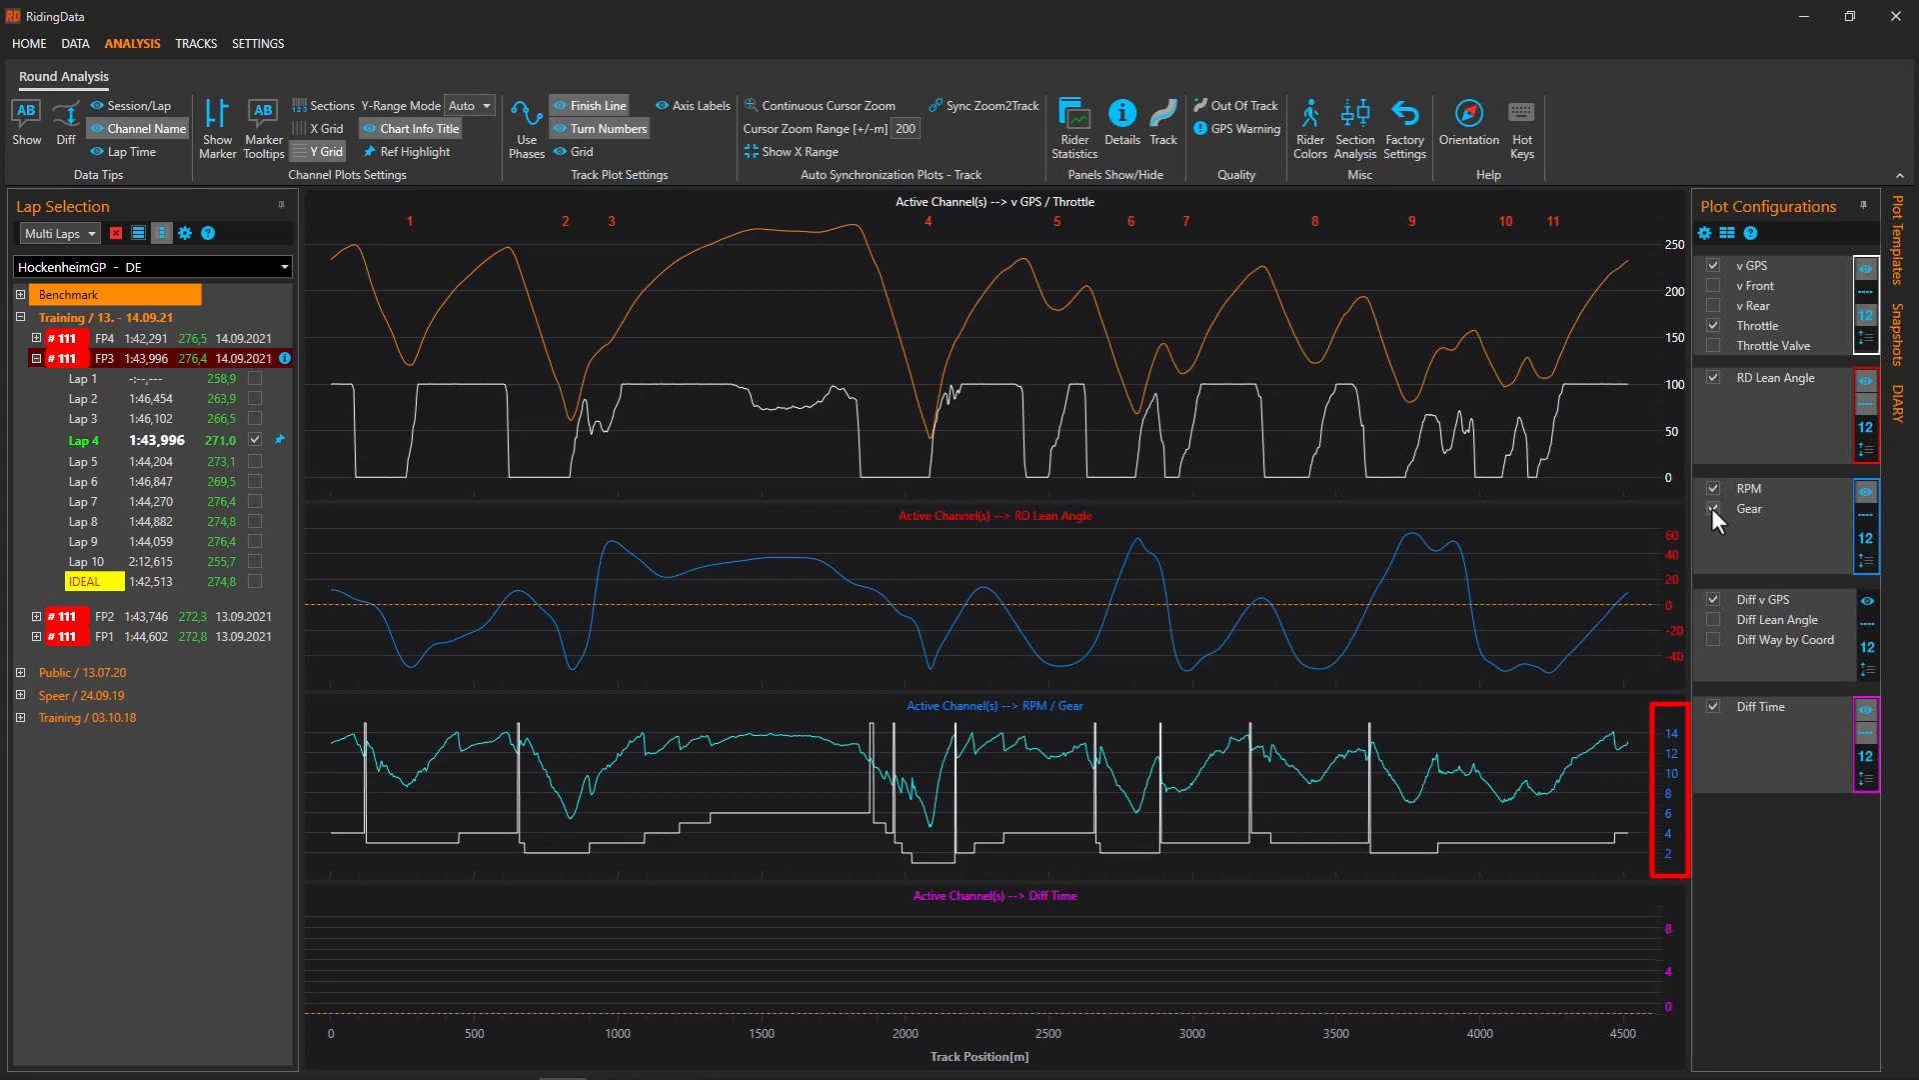
{"action": "left_click", "coordinate": [1704, 232]}
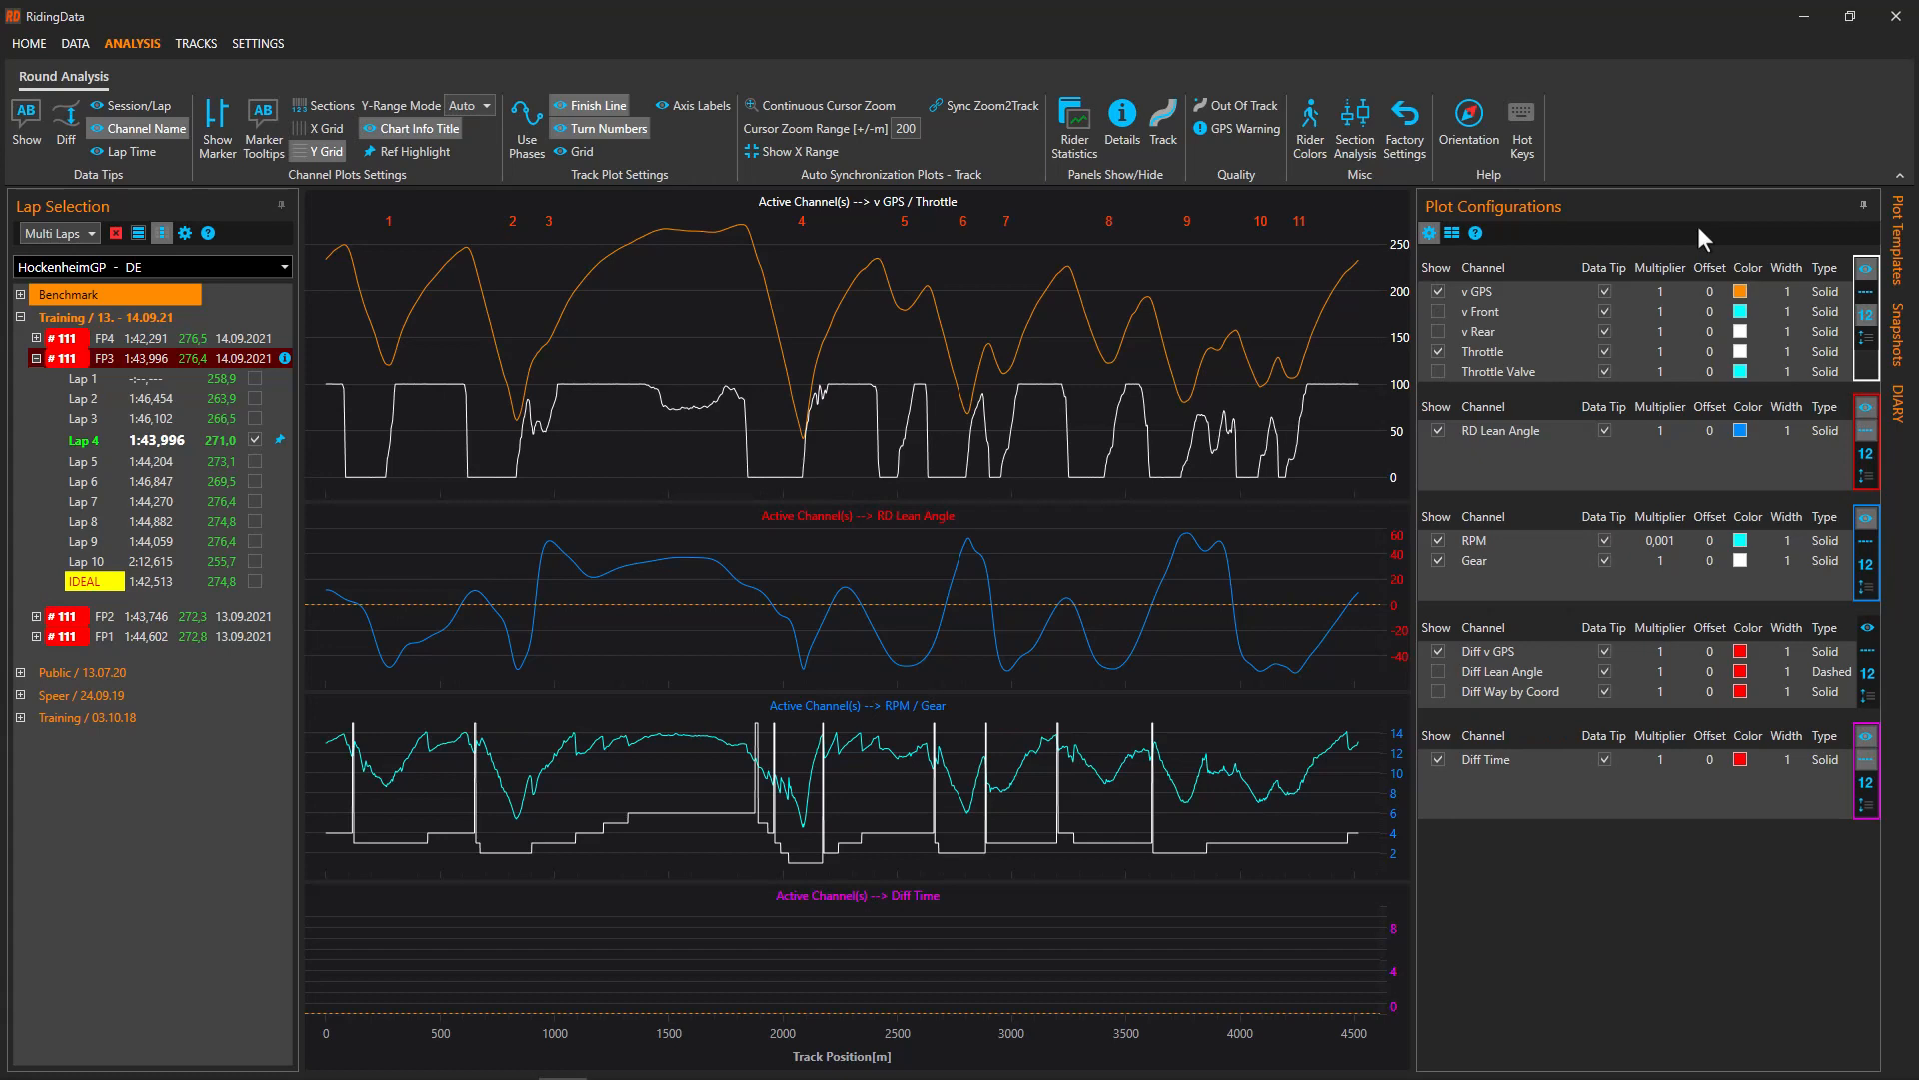
Draw the RPM trace as Dotted, return to compact view, and show the Unused Channels list
{"action": "left_click", "coordinate": [1821, 538]}
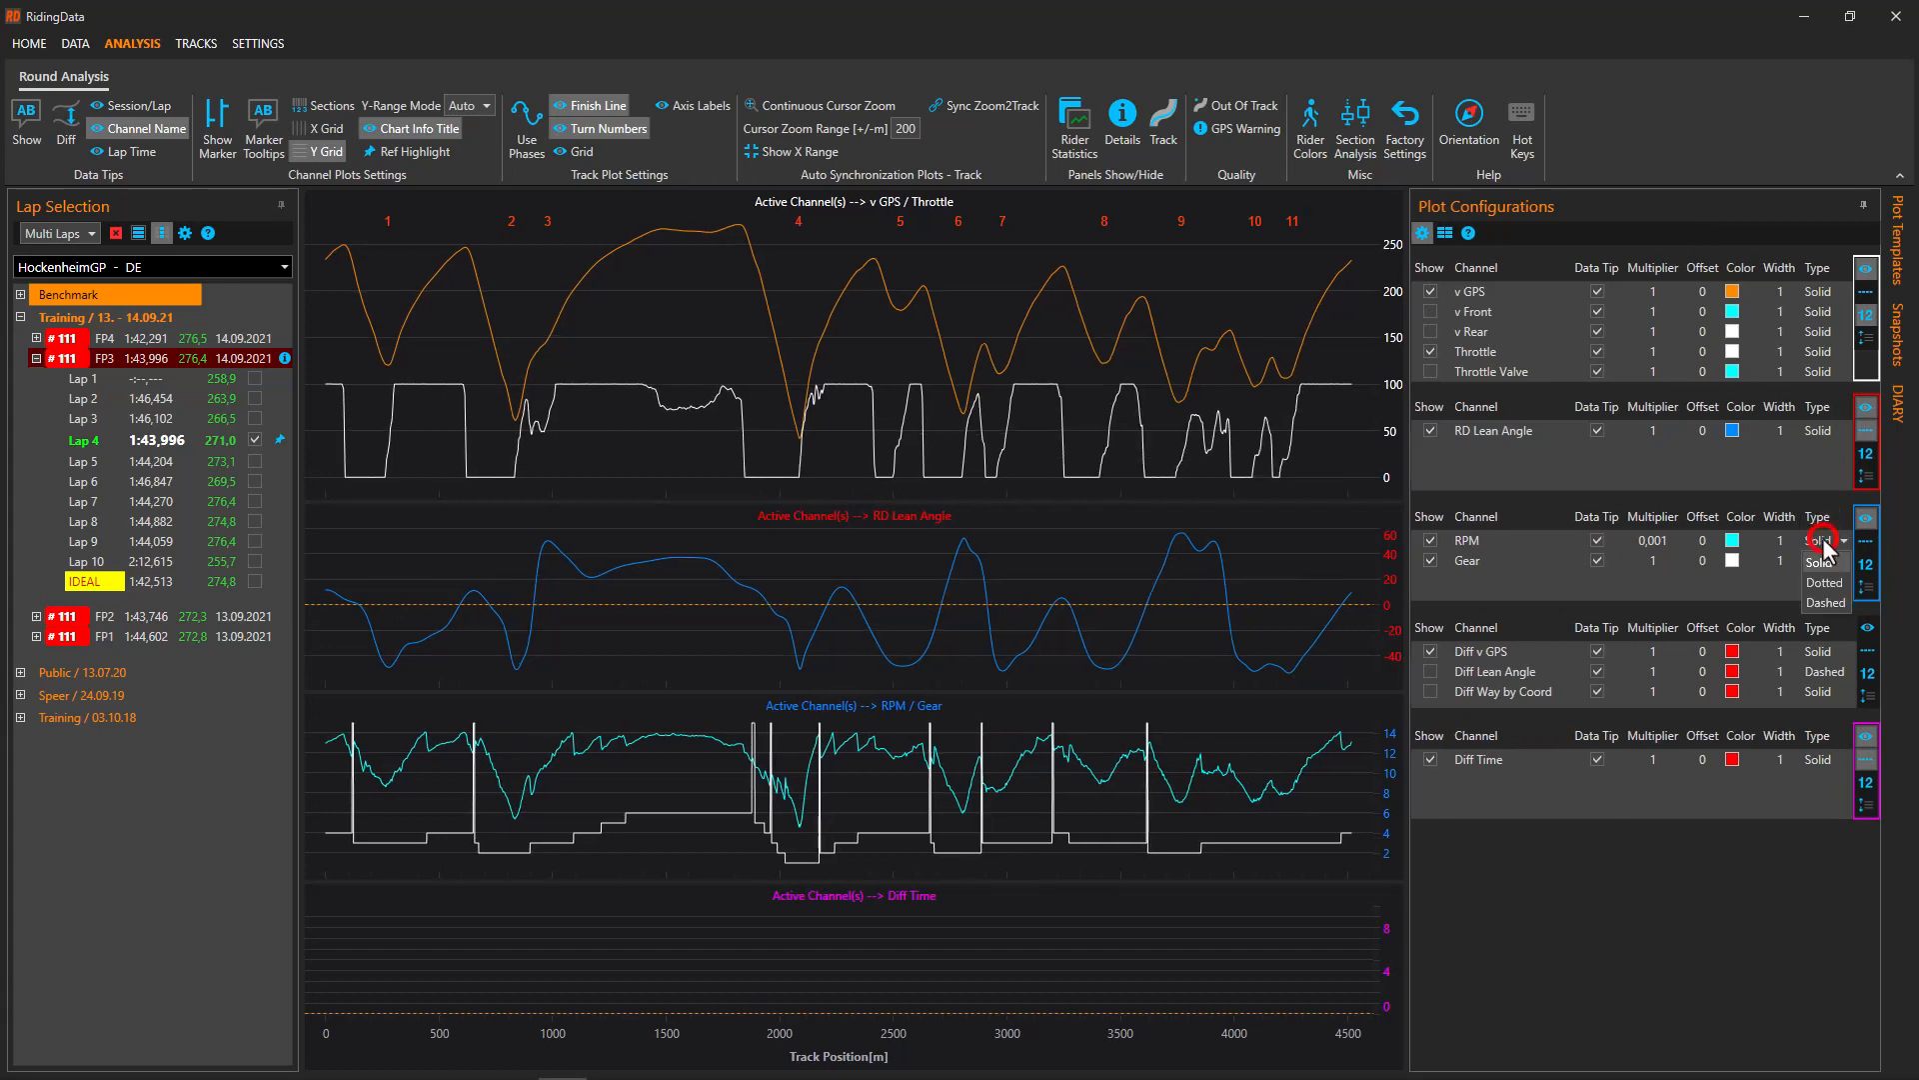
{"action": "left_click", "coordinate": [1823, 582]}
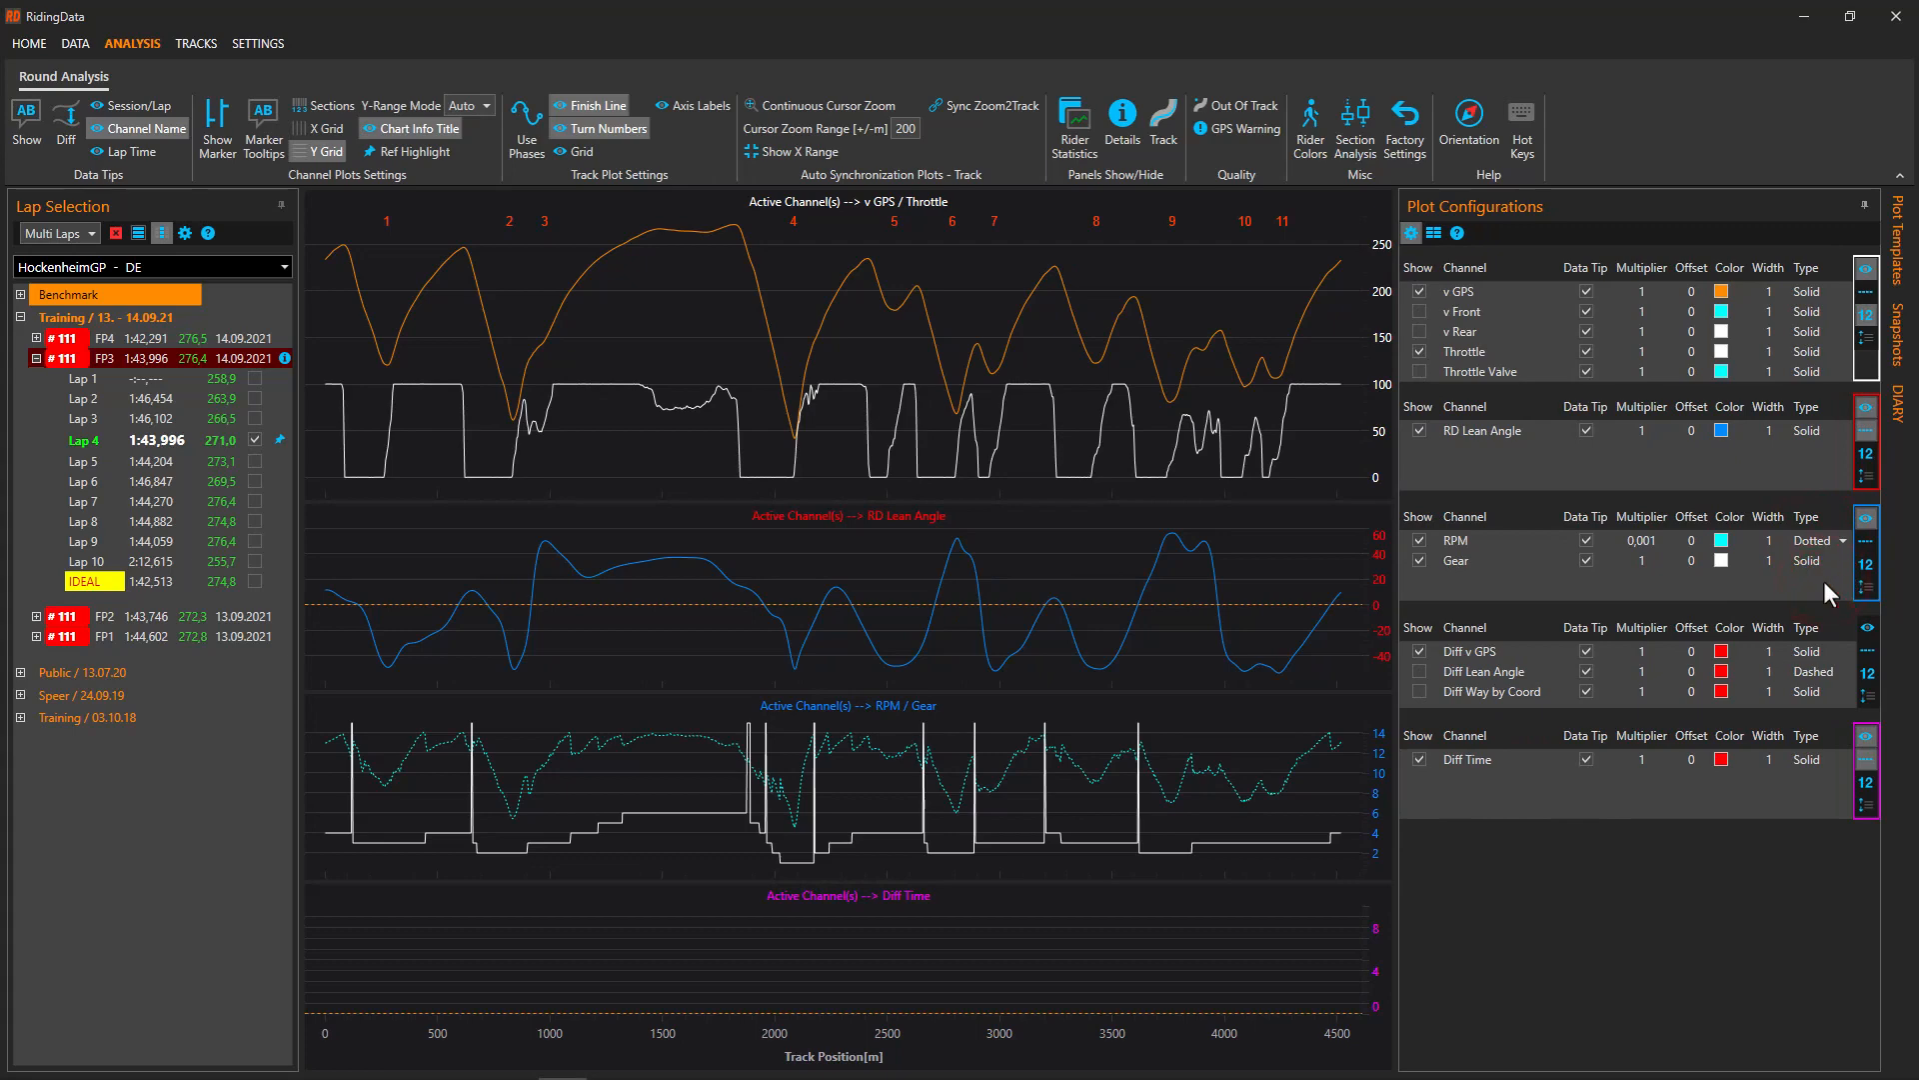
{"action": "left_click", "coordinate": [1411, 232]}
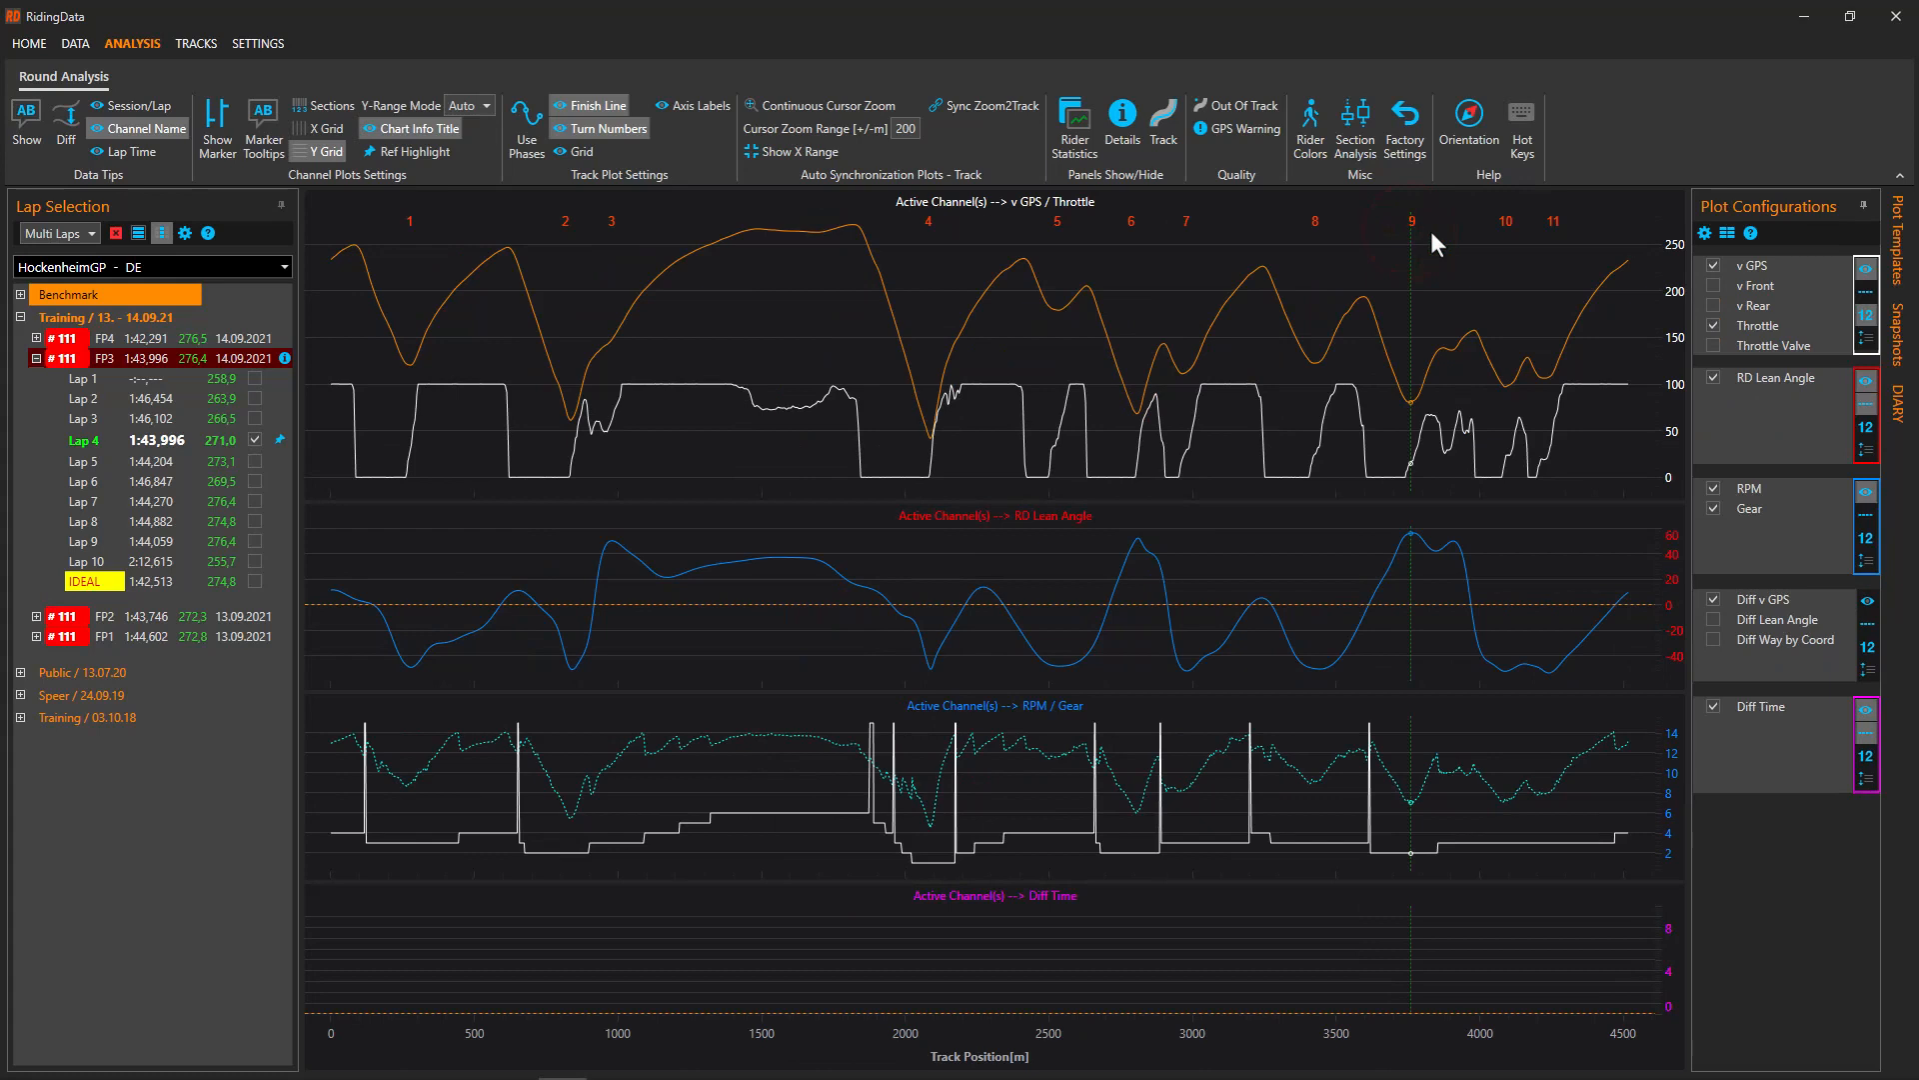
{"action": "left_click", "coordinate": [1725, 232]}
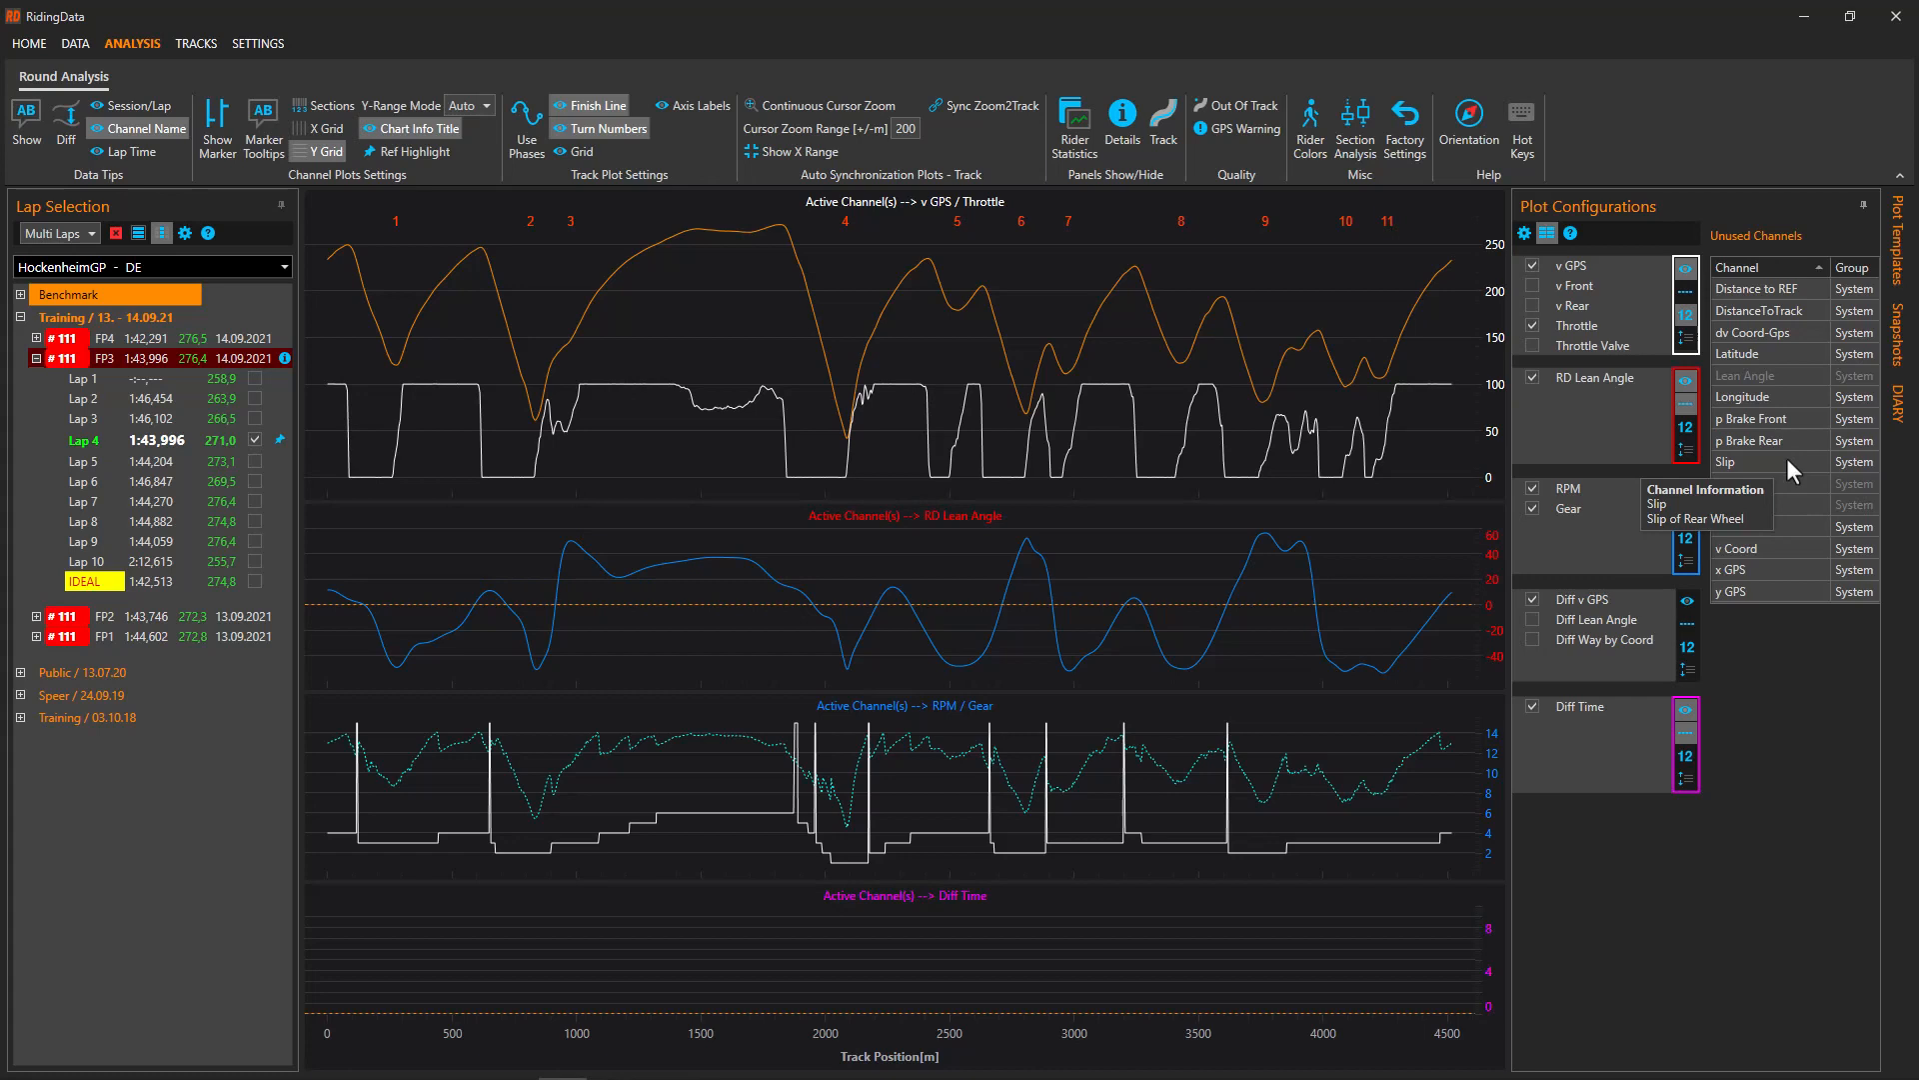
Replace RD Lean Angle with Slip in the middle plot, close Unused Channels, and hide Diff Time
{"action": "left_click_drag", "start_coordinate": [1787, 462], "coordinate": [1593, 420]}
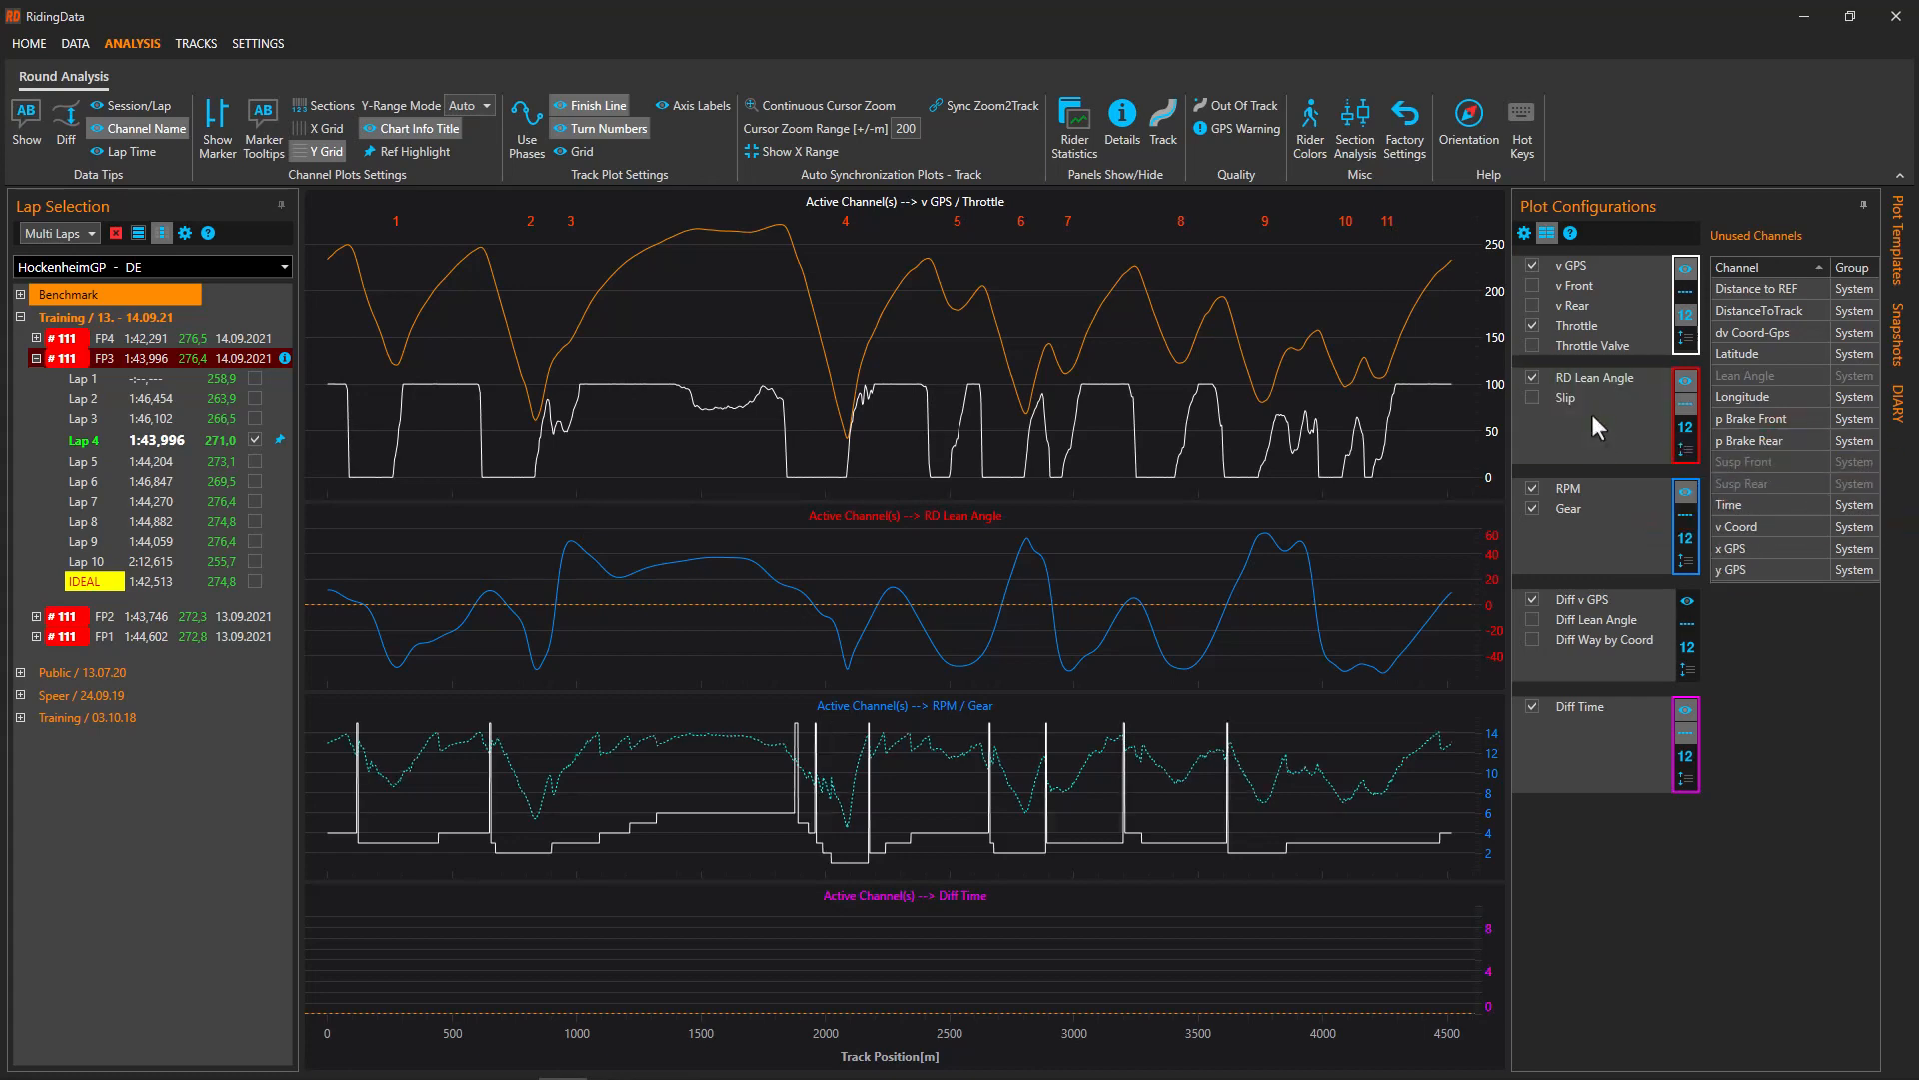
{"action": "left_click", "coordinate": [1533, 377]}
{"action": "left_click", "coordinate": [1534, 397]}
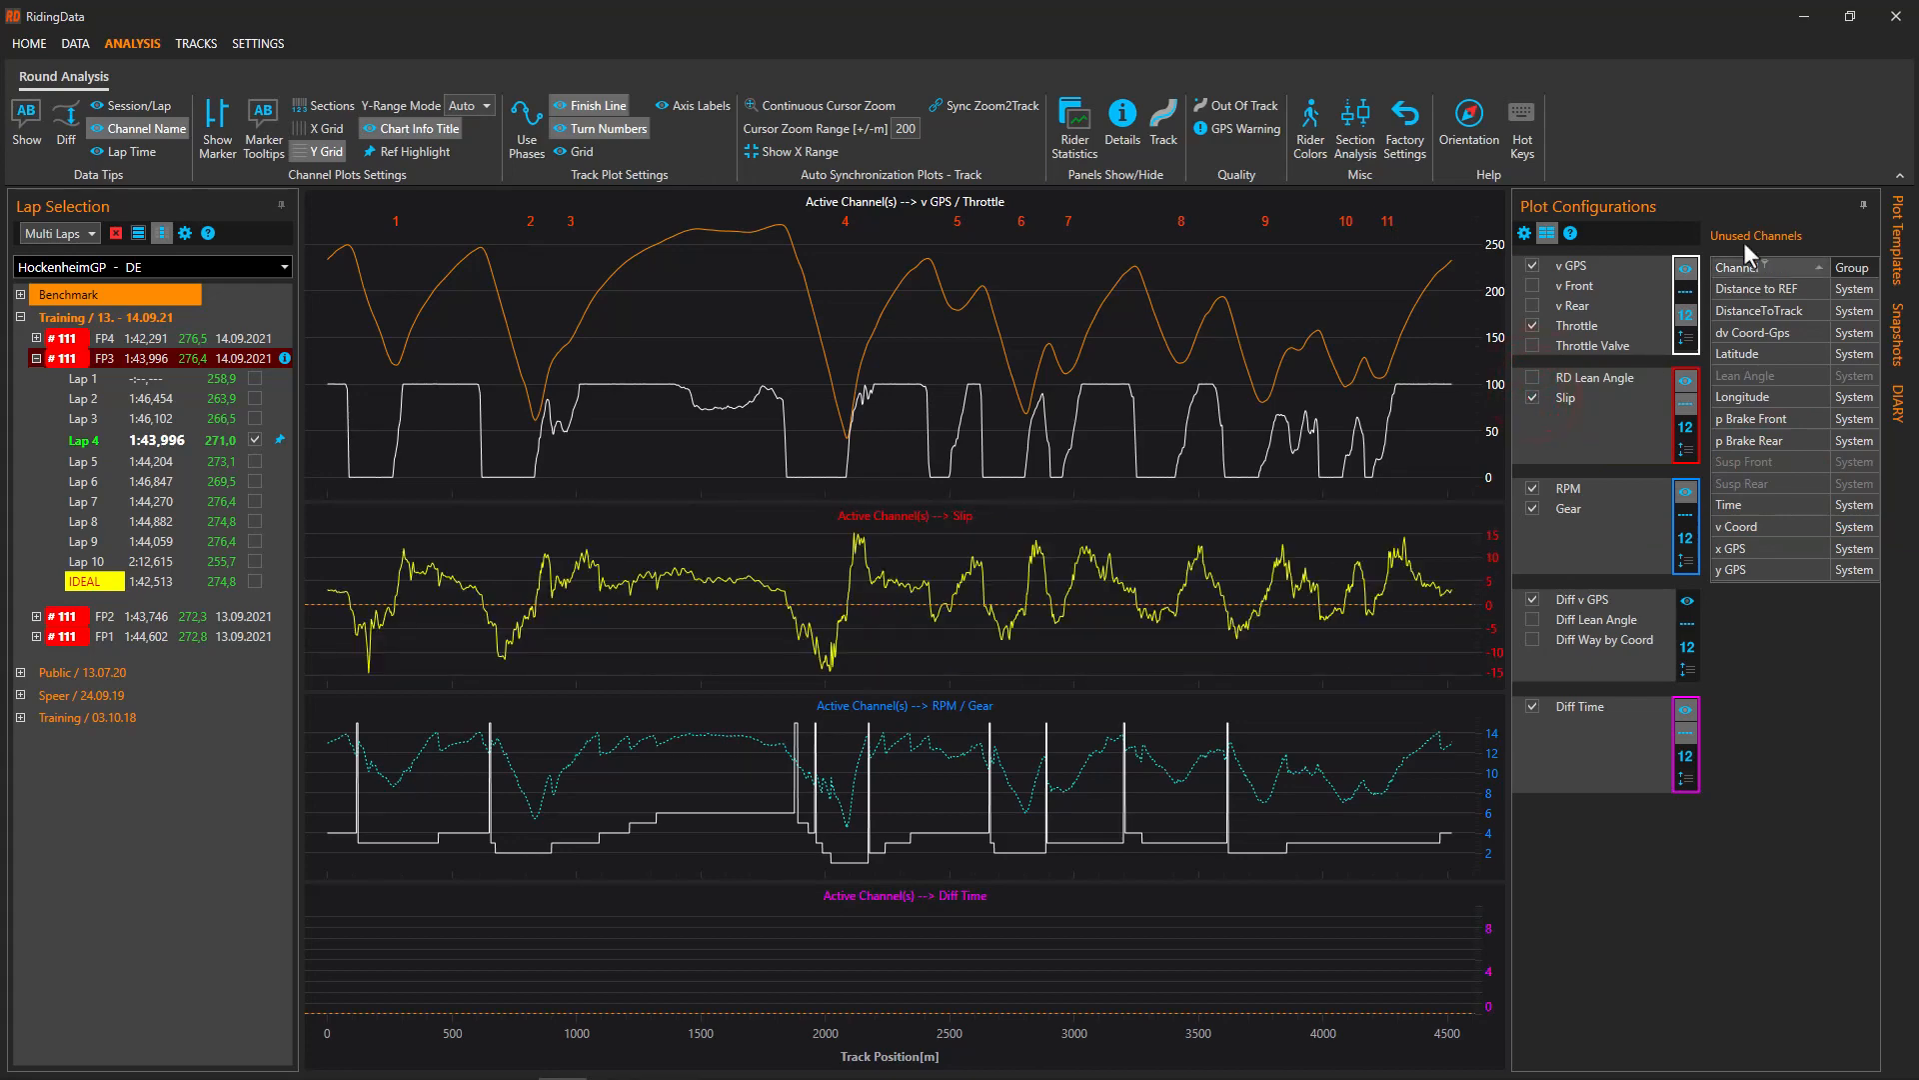
{"action": "left_click", "coordinate": [1545, 232]}
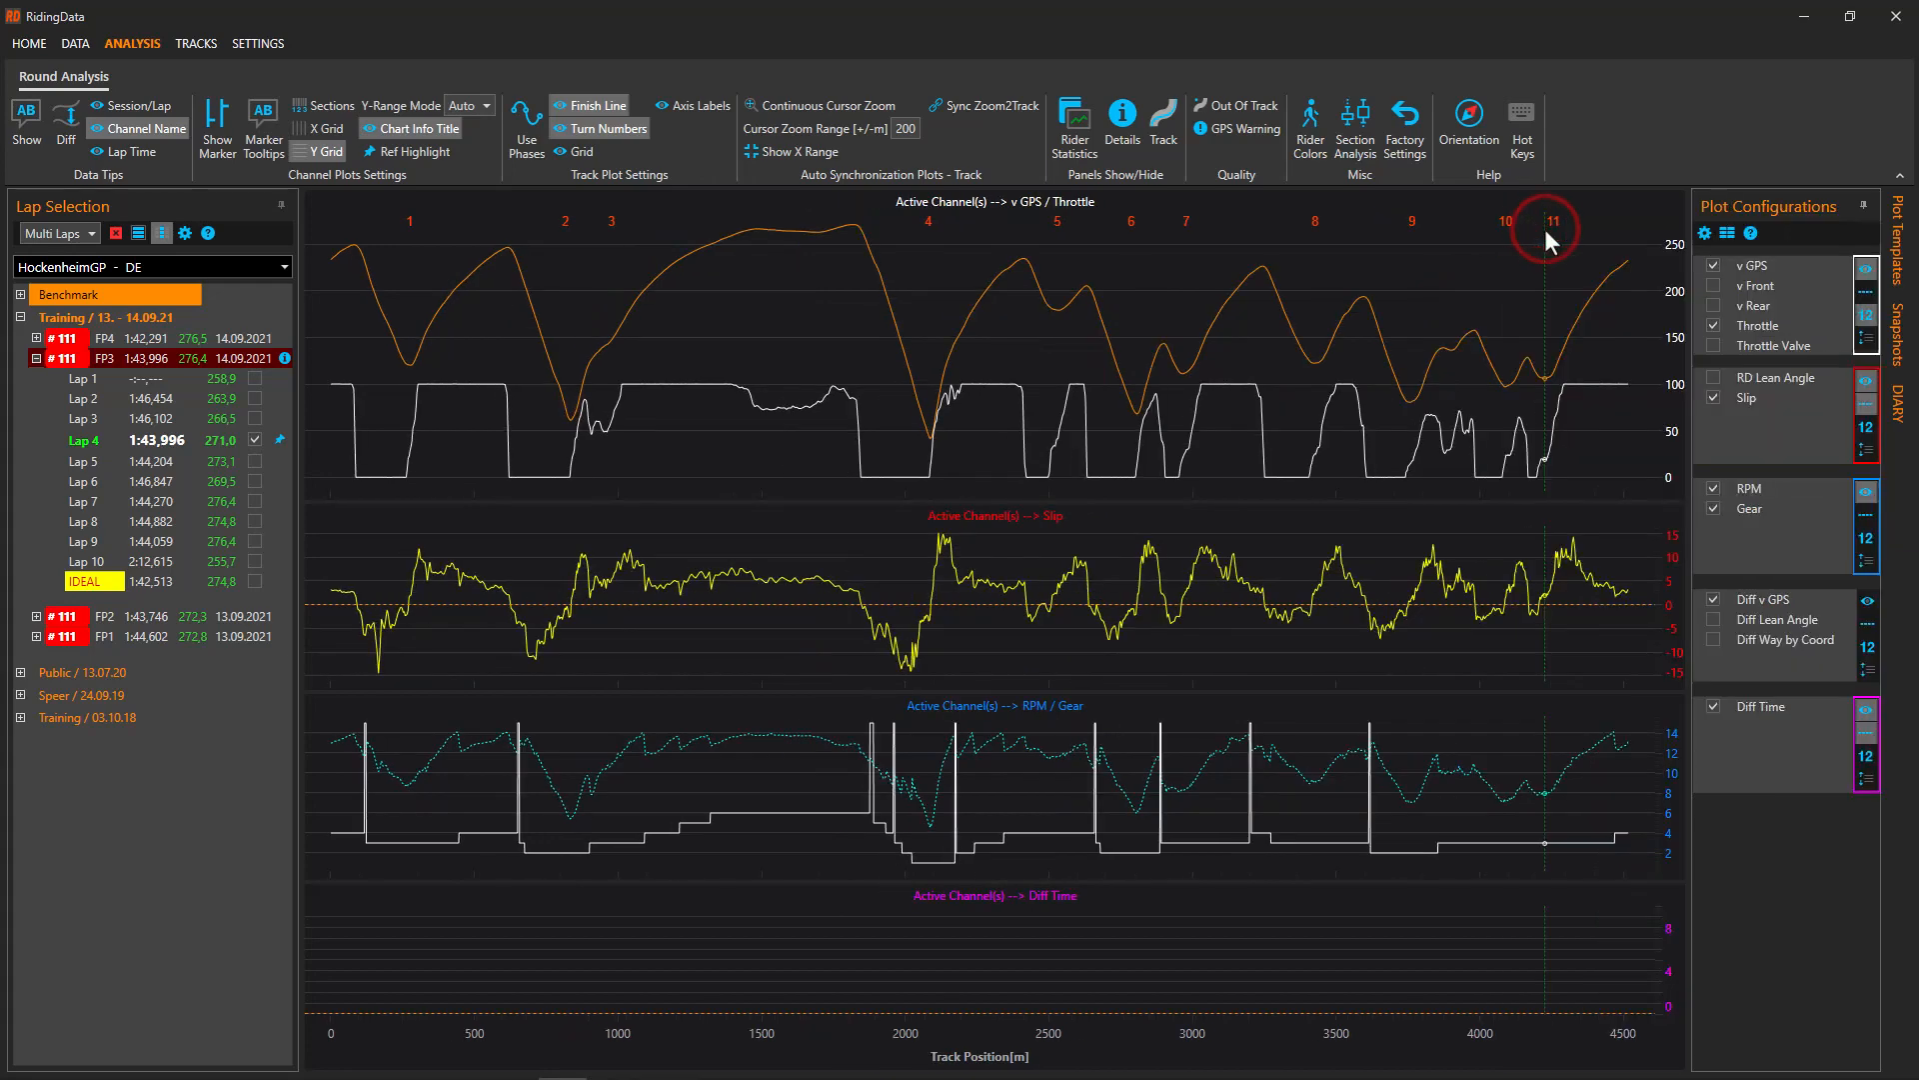
{"action": "left_click", "coordinate": [1863, 710]}
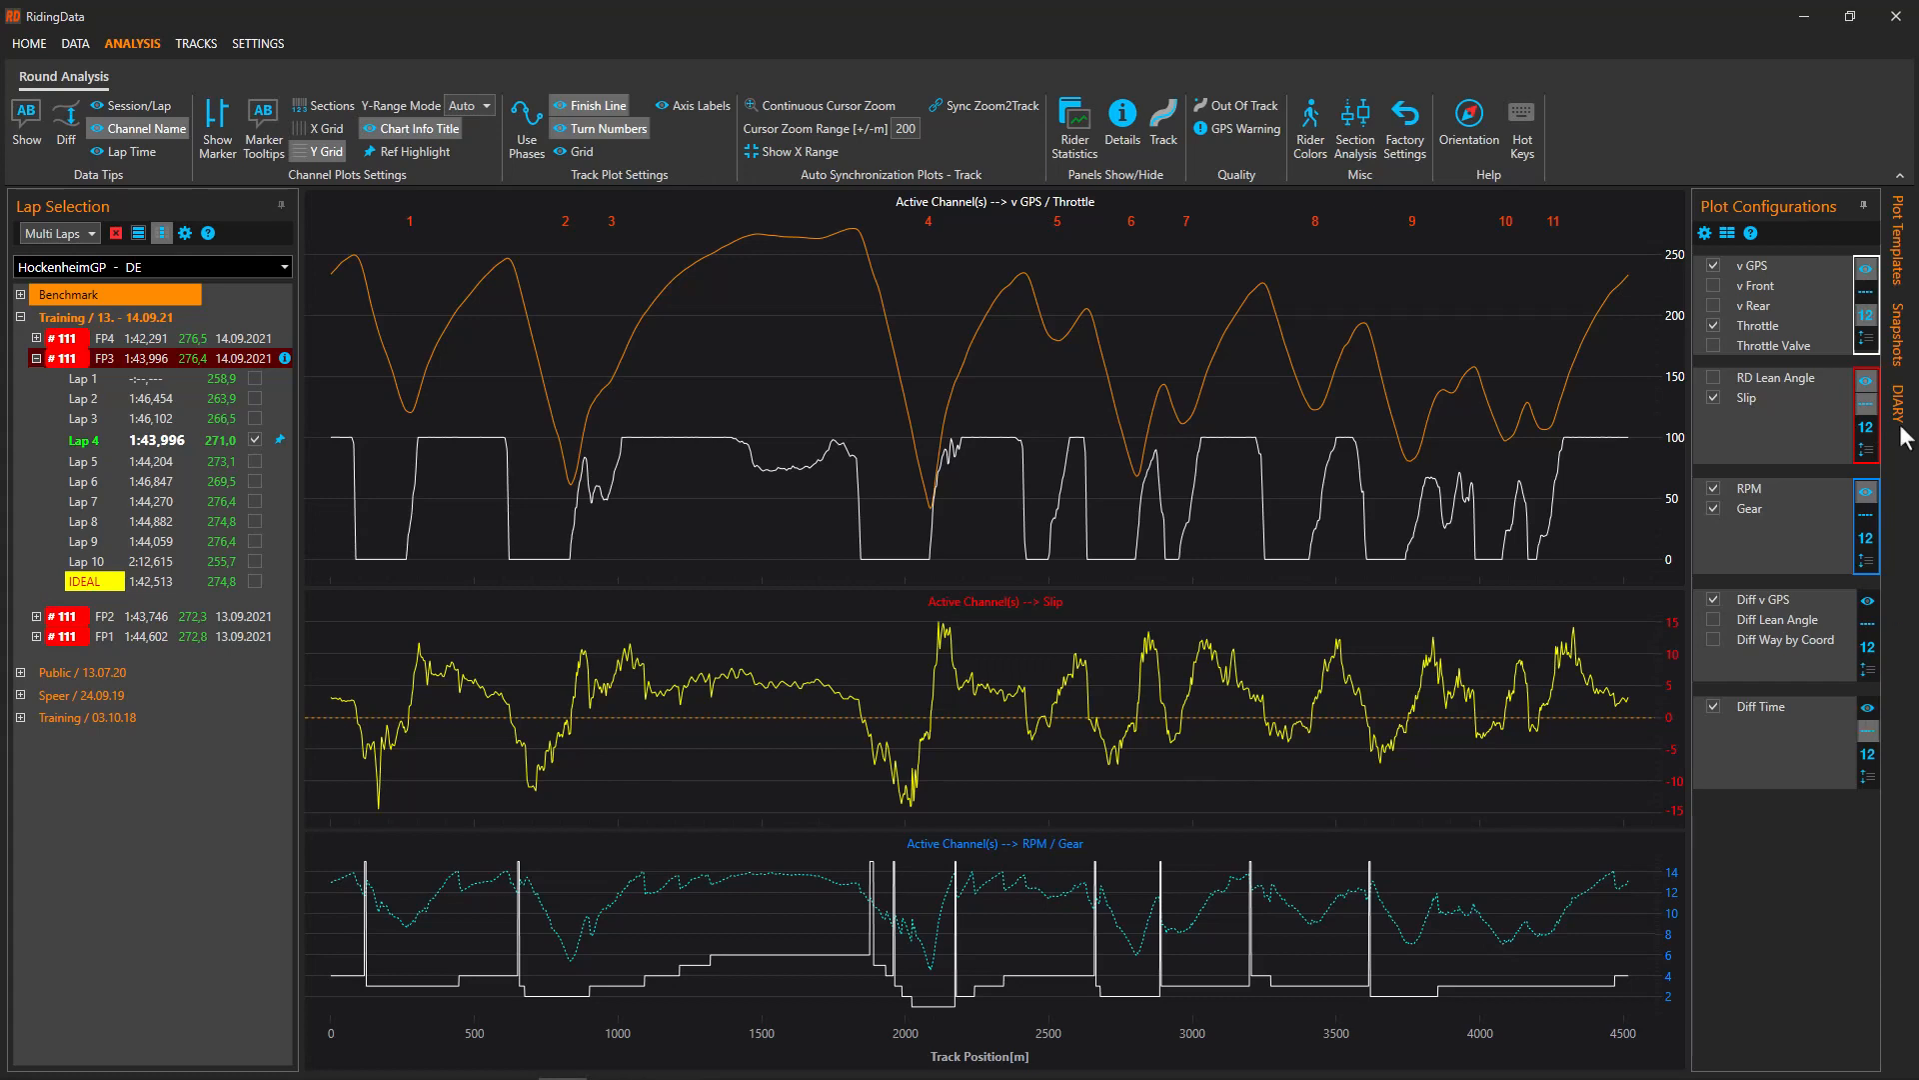
Pin the plot templates list and save the current plots as a new template named My Template
{"action": "left_click", "coordinate": [1898, 242]}
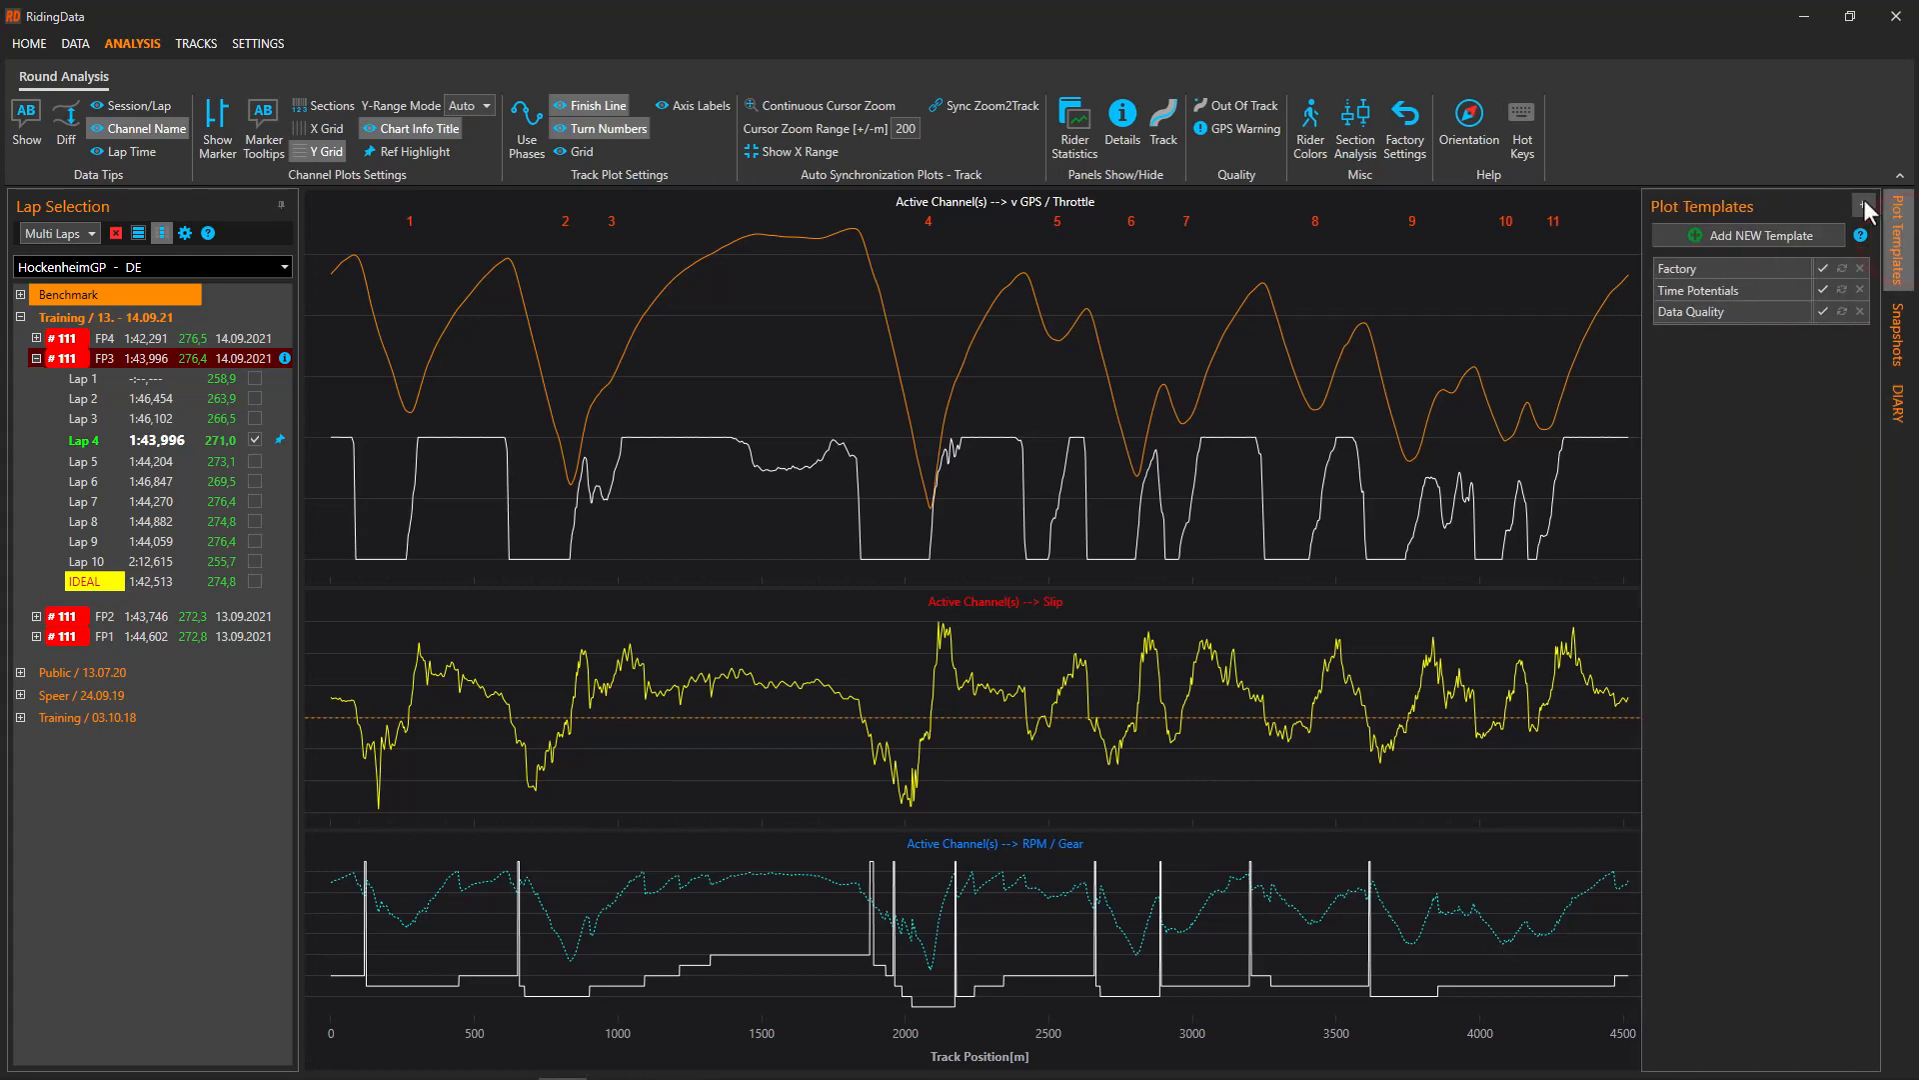
{"action": "left_click", "coordinate": [1864, 203]}
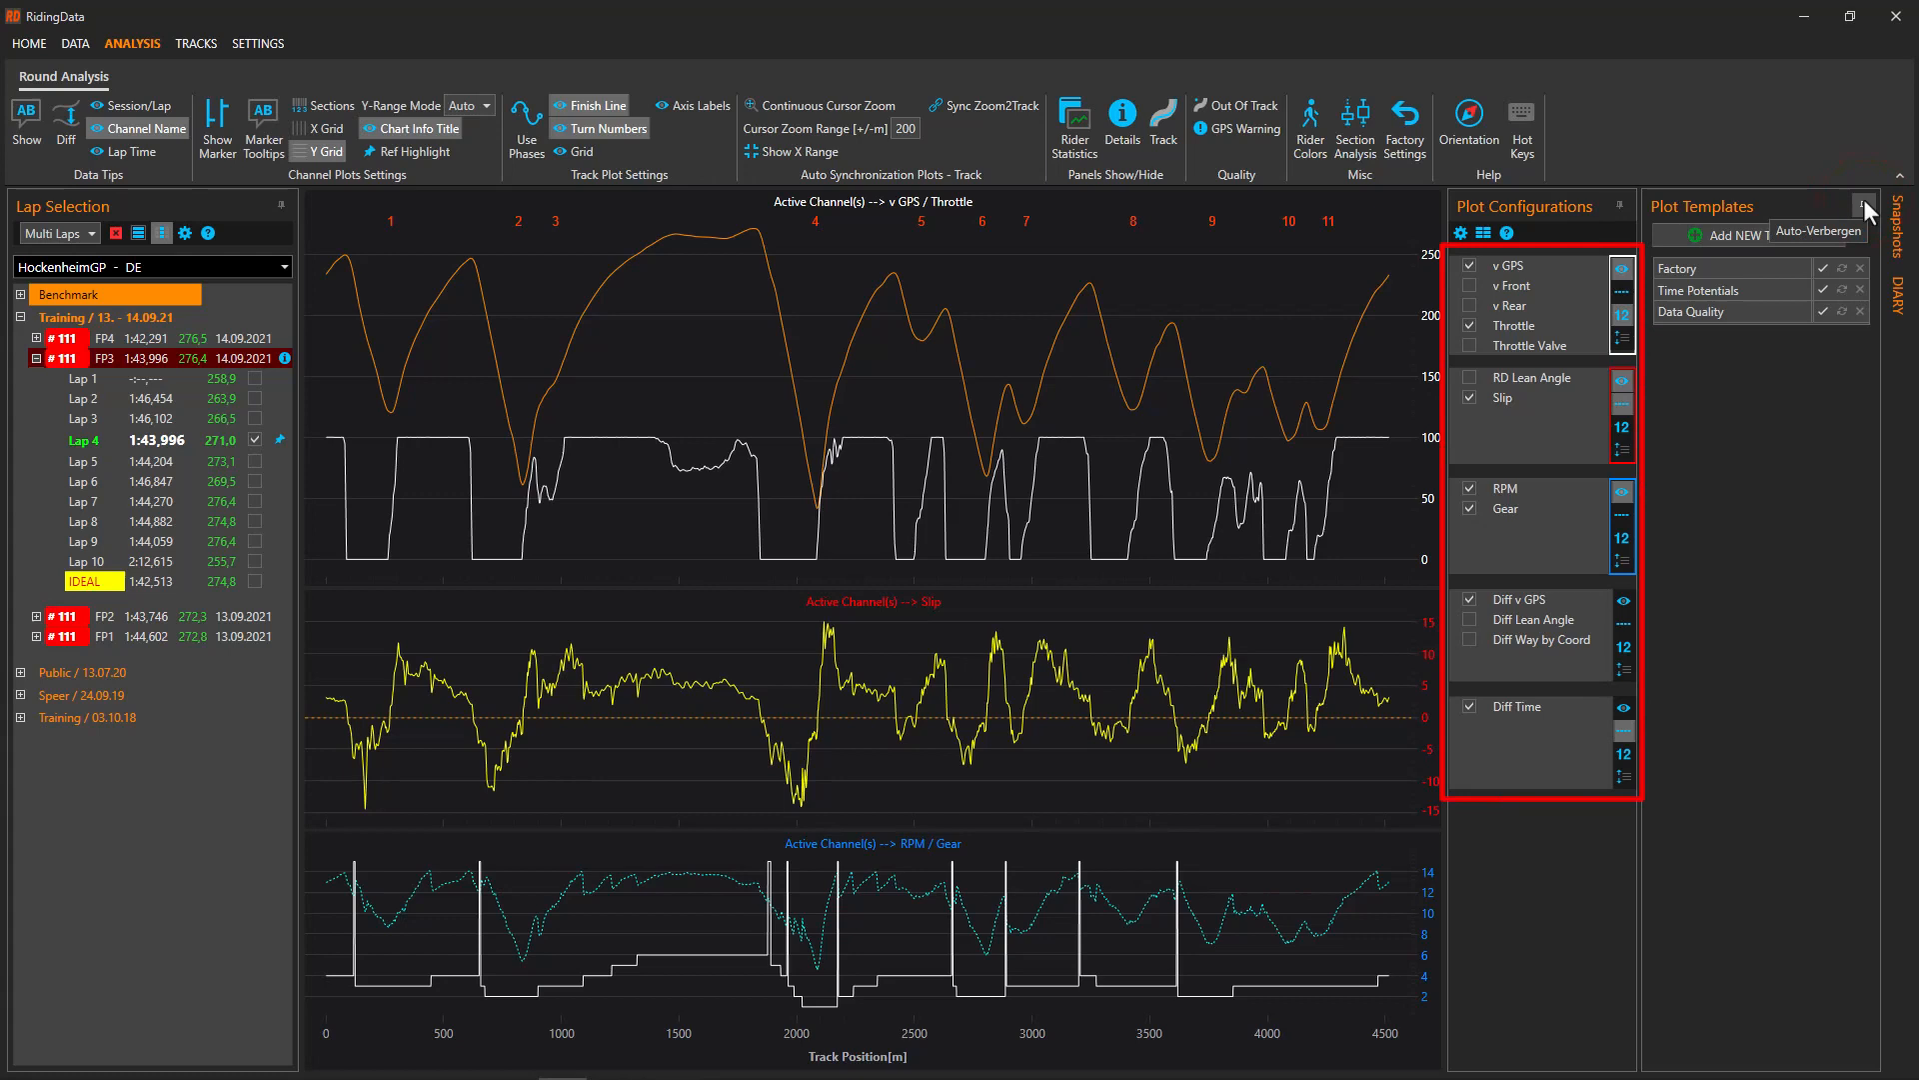
{"action": "left_click", "coordinate": [1749, 235]}
{"action": "double_click", "coordinate": [1751, 334]}
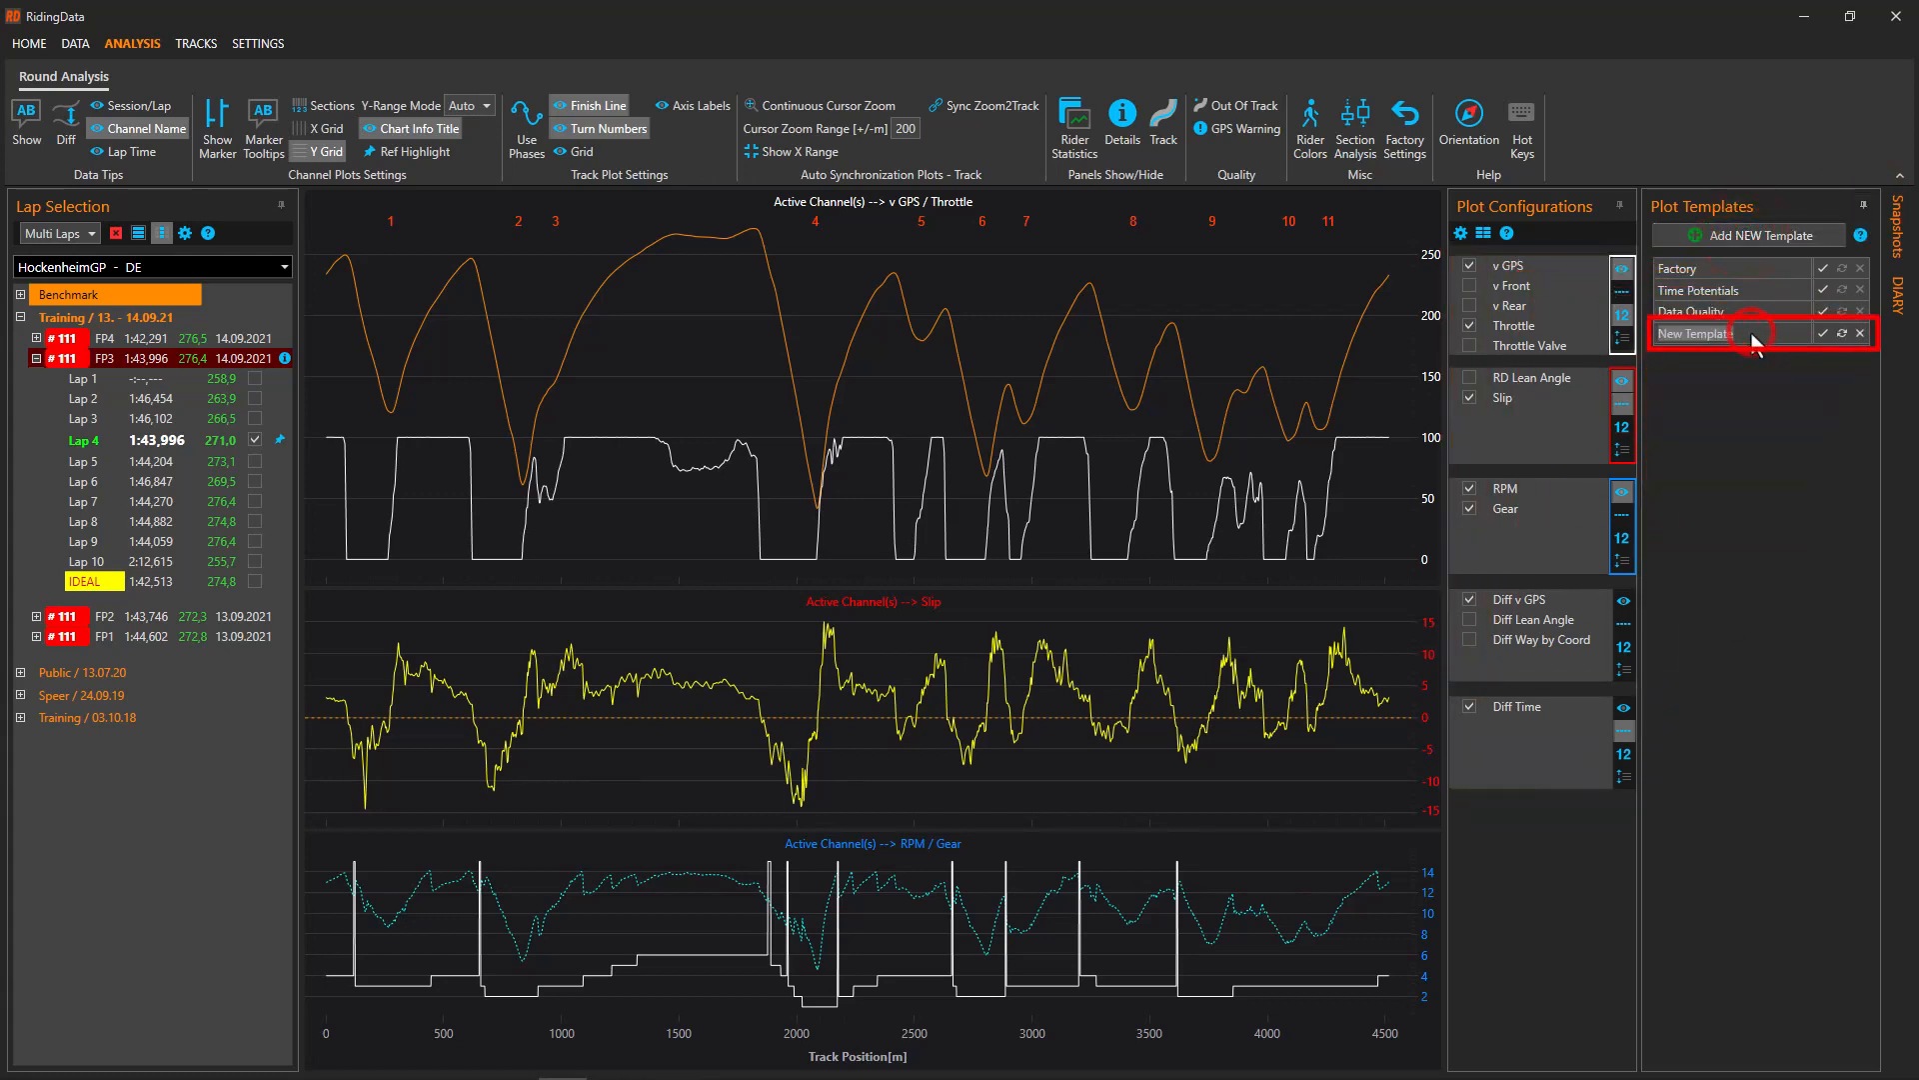
{"action": "type", "text": "My Template"}
{"action": "key", "text": "Return"}
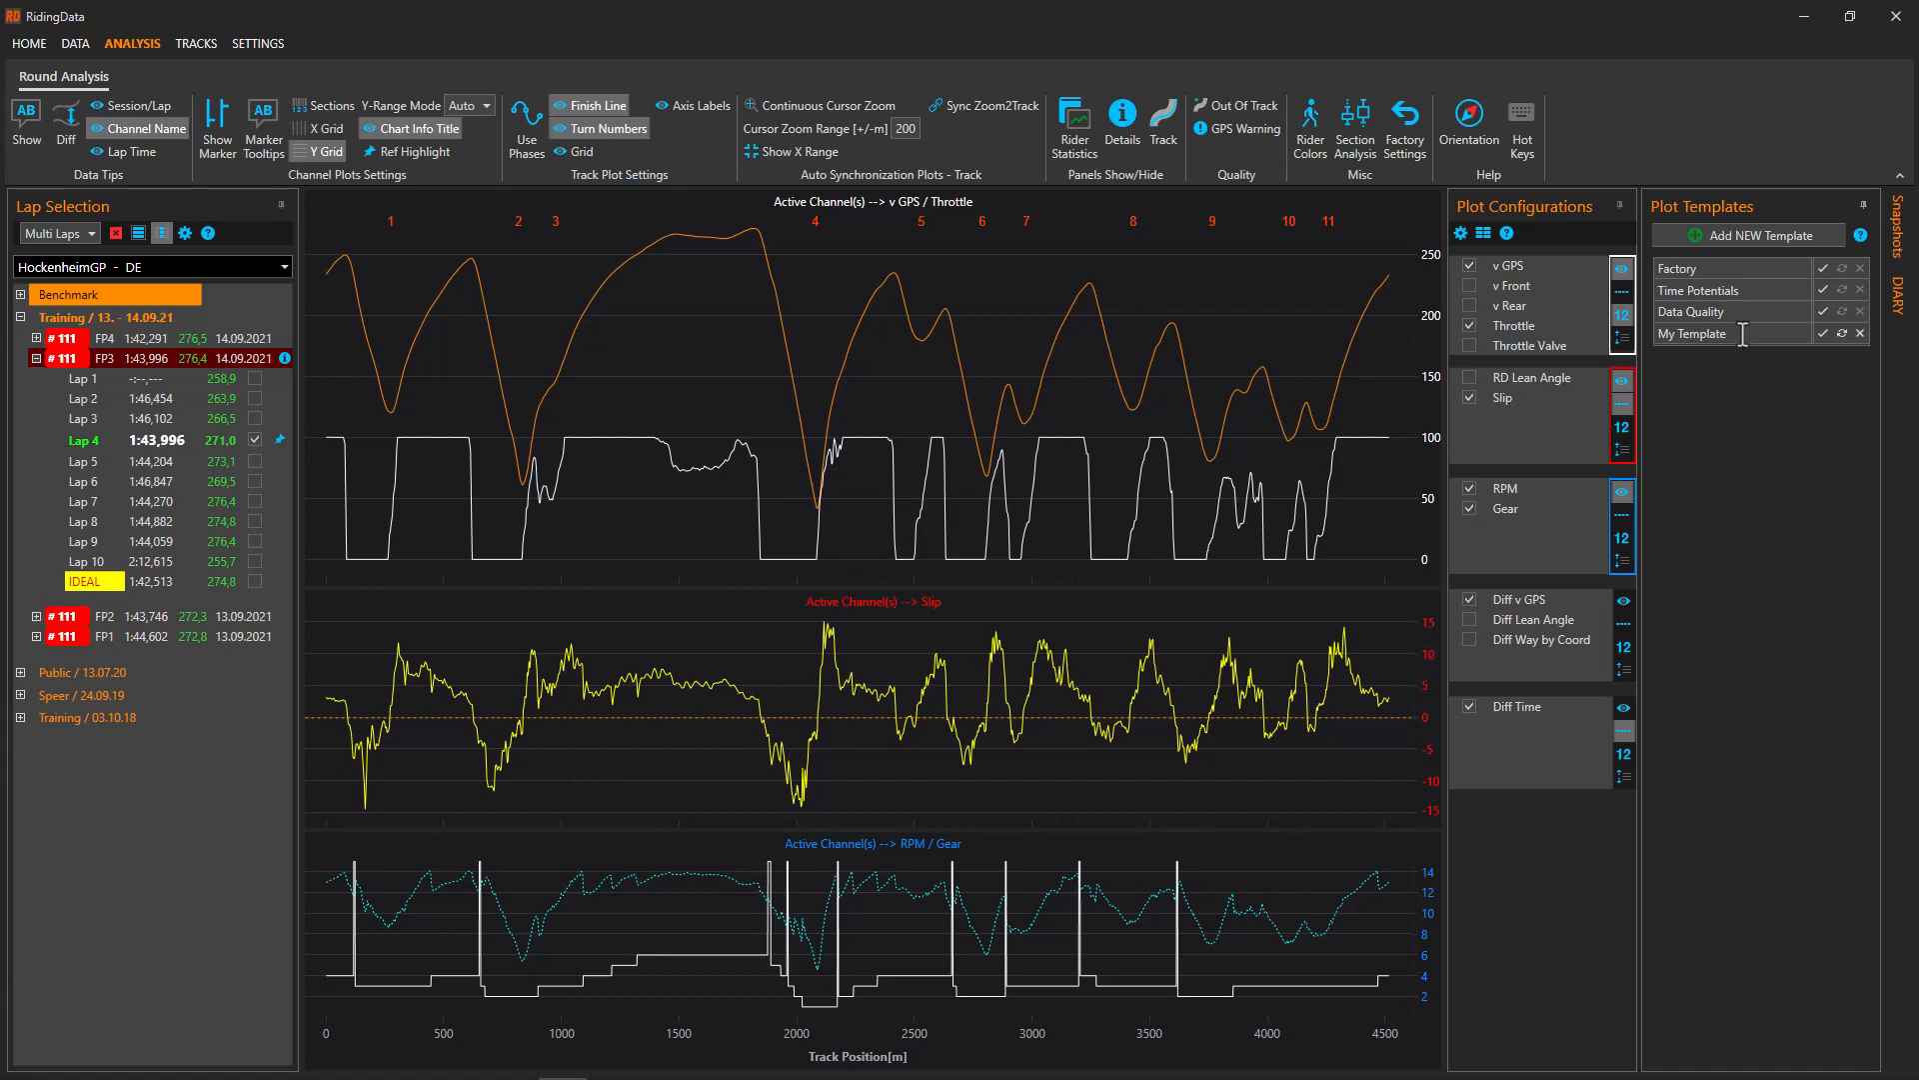
Try the Data Quality template, reapply My Template, and unpin the templates list
{"action": "left_click", "coordinate": [1824, 311]}
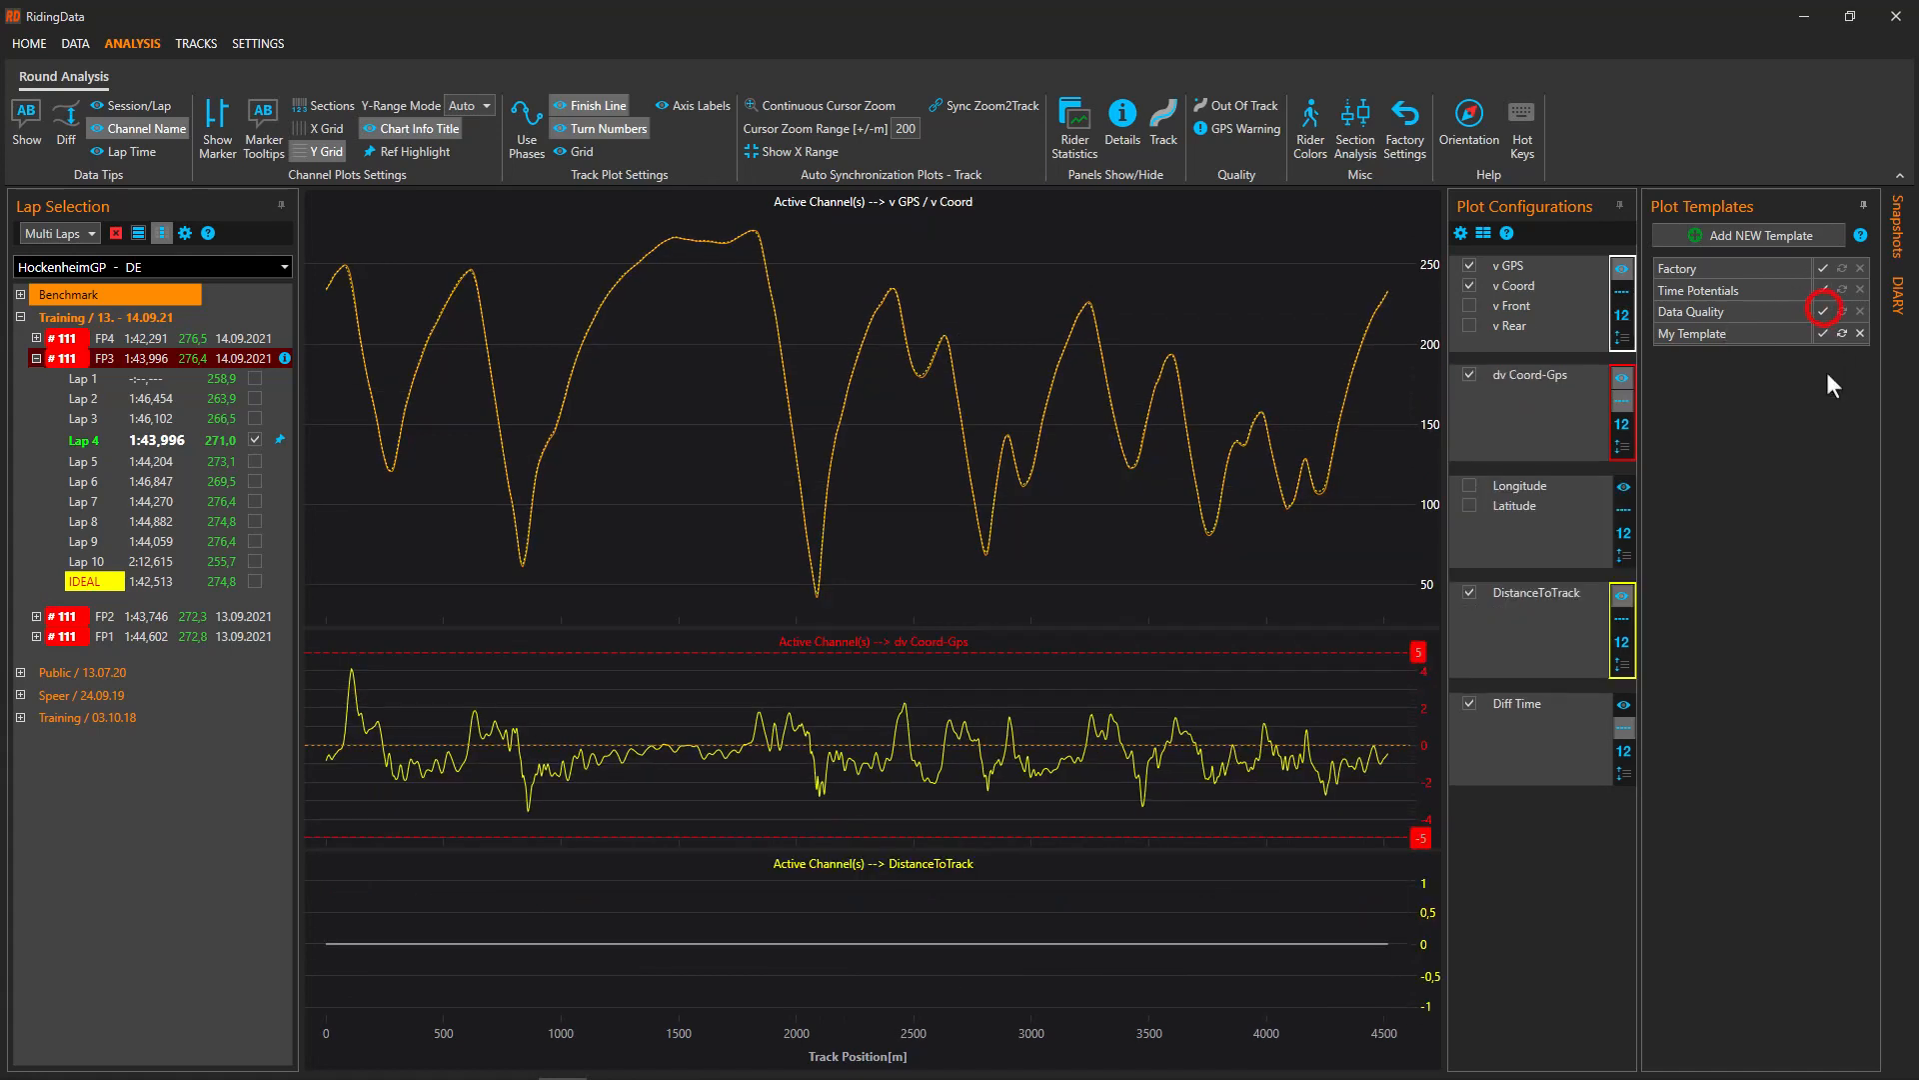
{"action": "left_click", "coordinate": [1822, 332]}
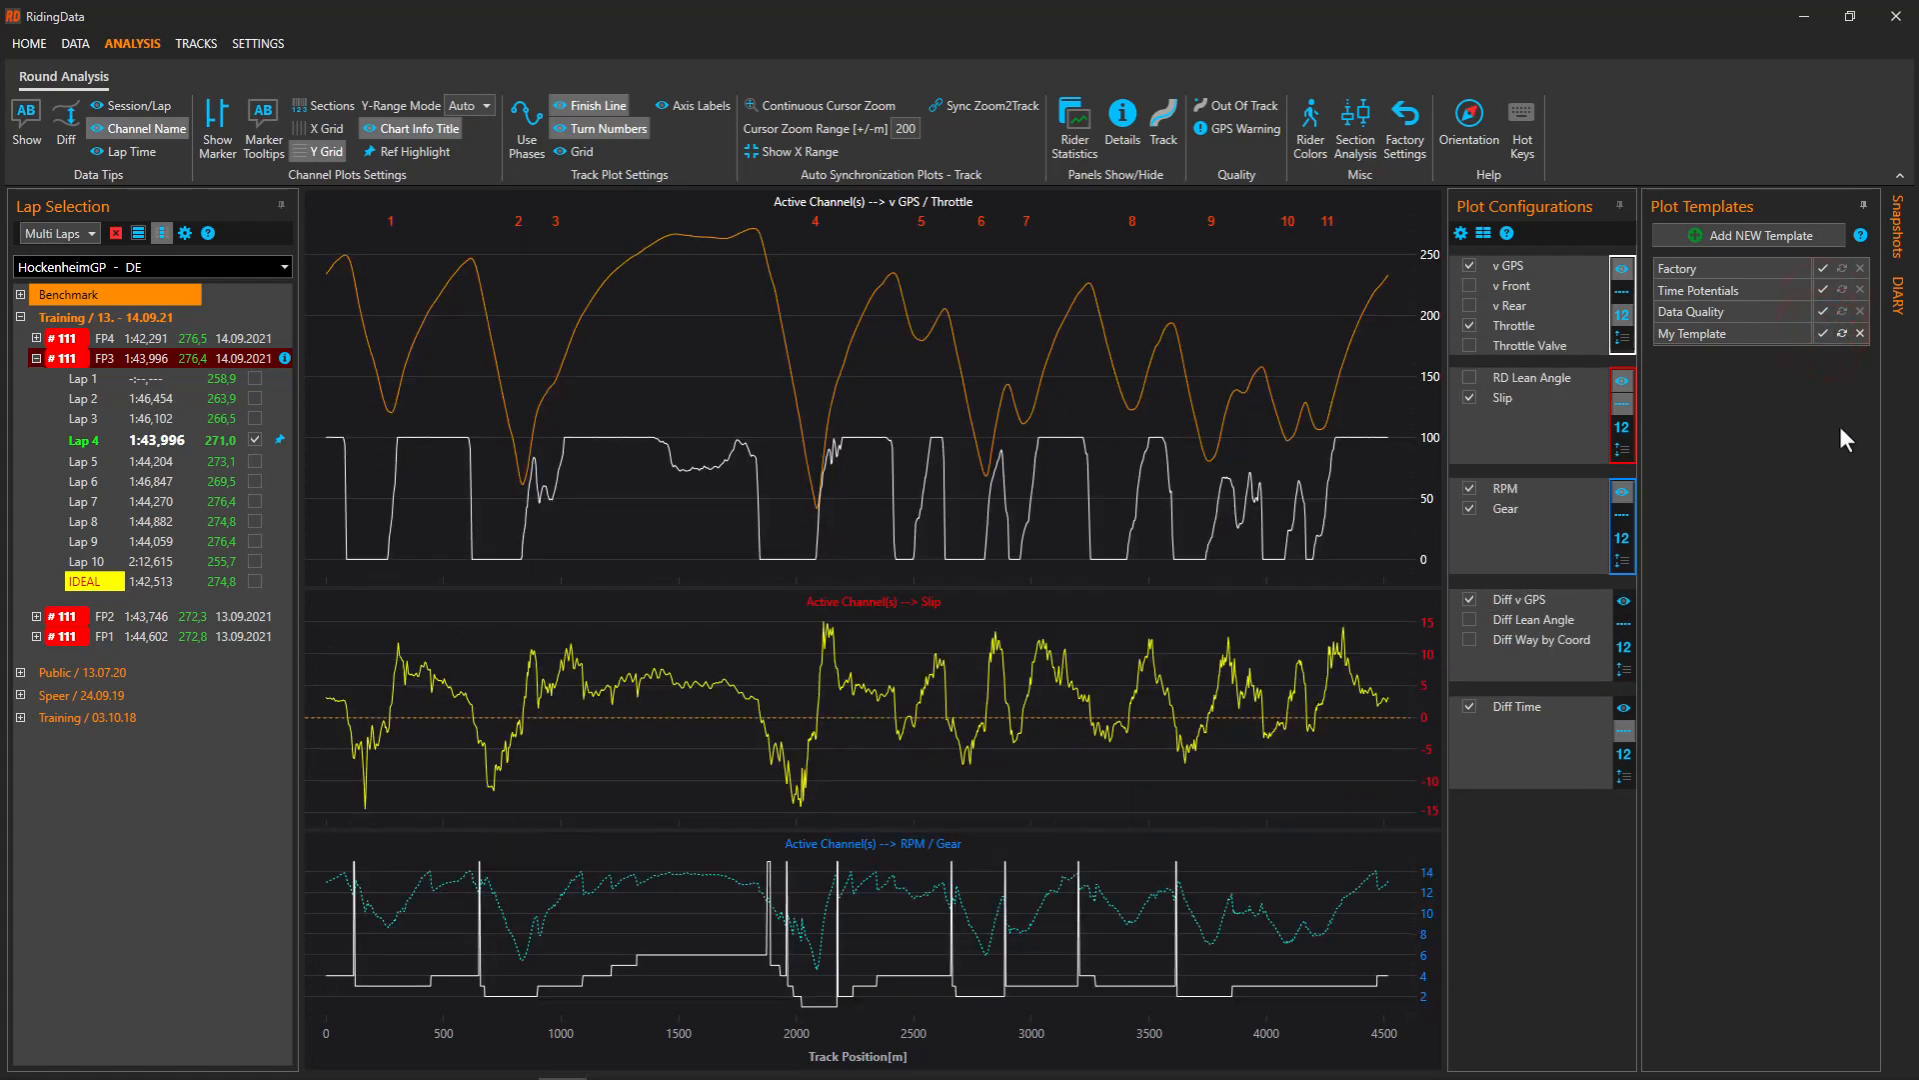
{"action": "left_click", "coordinate": [1863, 205]}
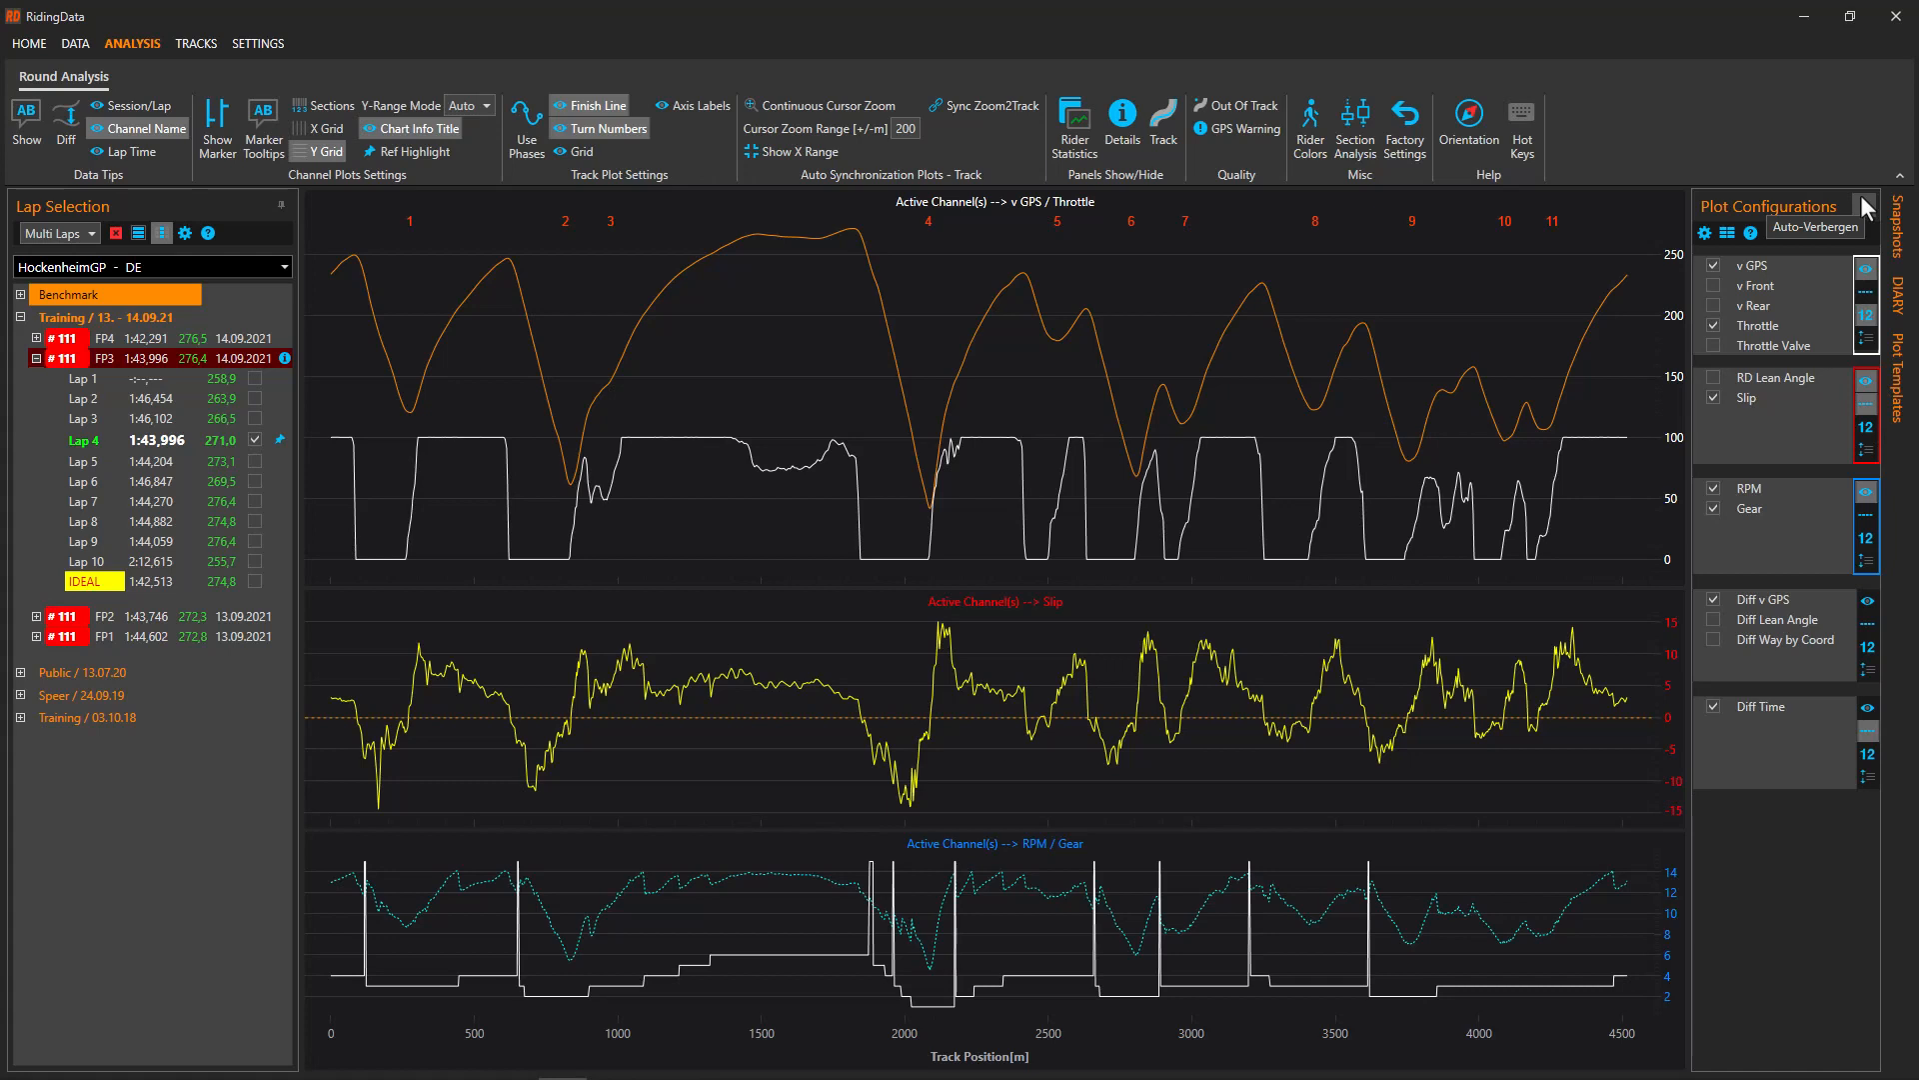
Turn on Data Tips so the charts show live Throttle, Slip, RPM and Gear values
{"action": "left_click", "coordinate": [26, 122]}
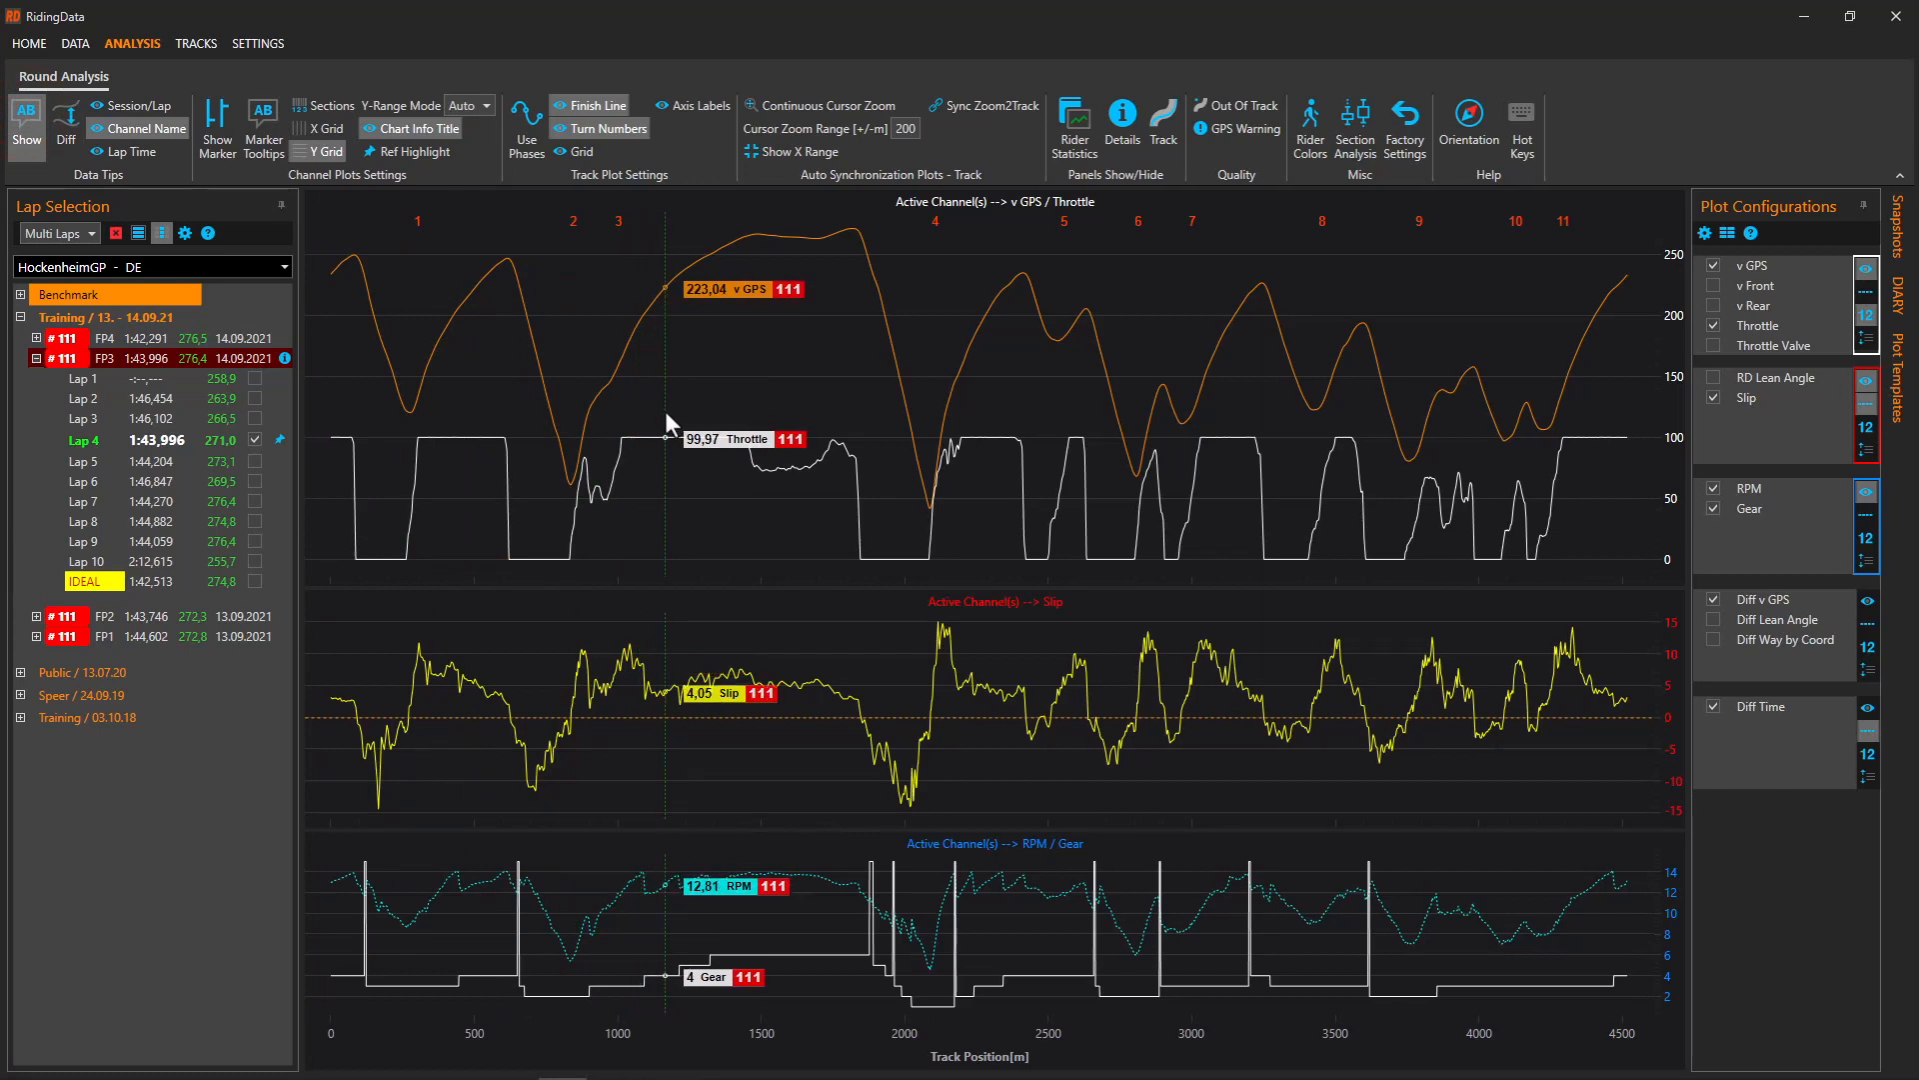
Show the Rider Statistics table and the HockenheimGP Track map panel
{"action": "left_click", "coordinate": [1085, 132]}
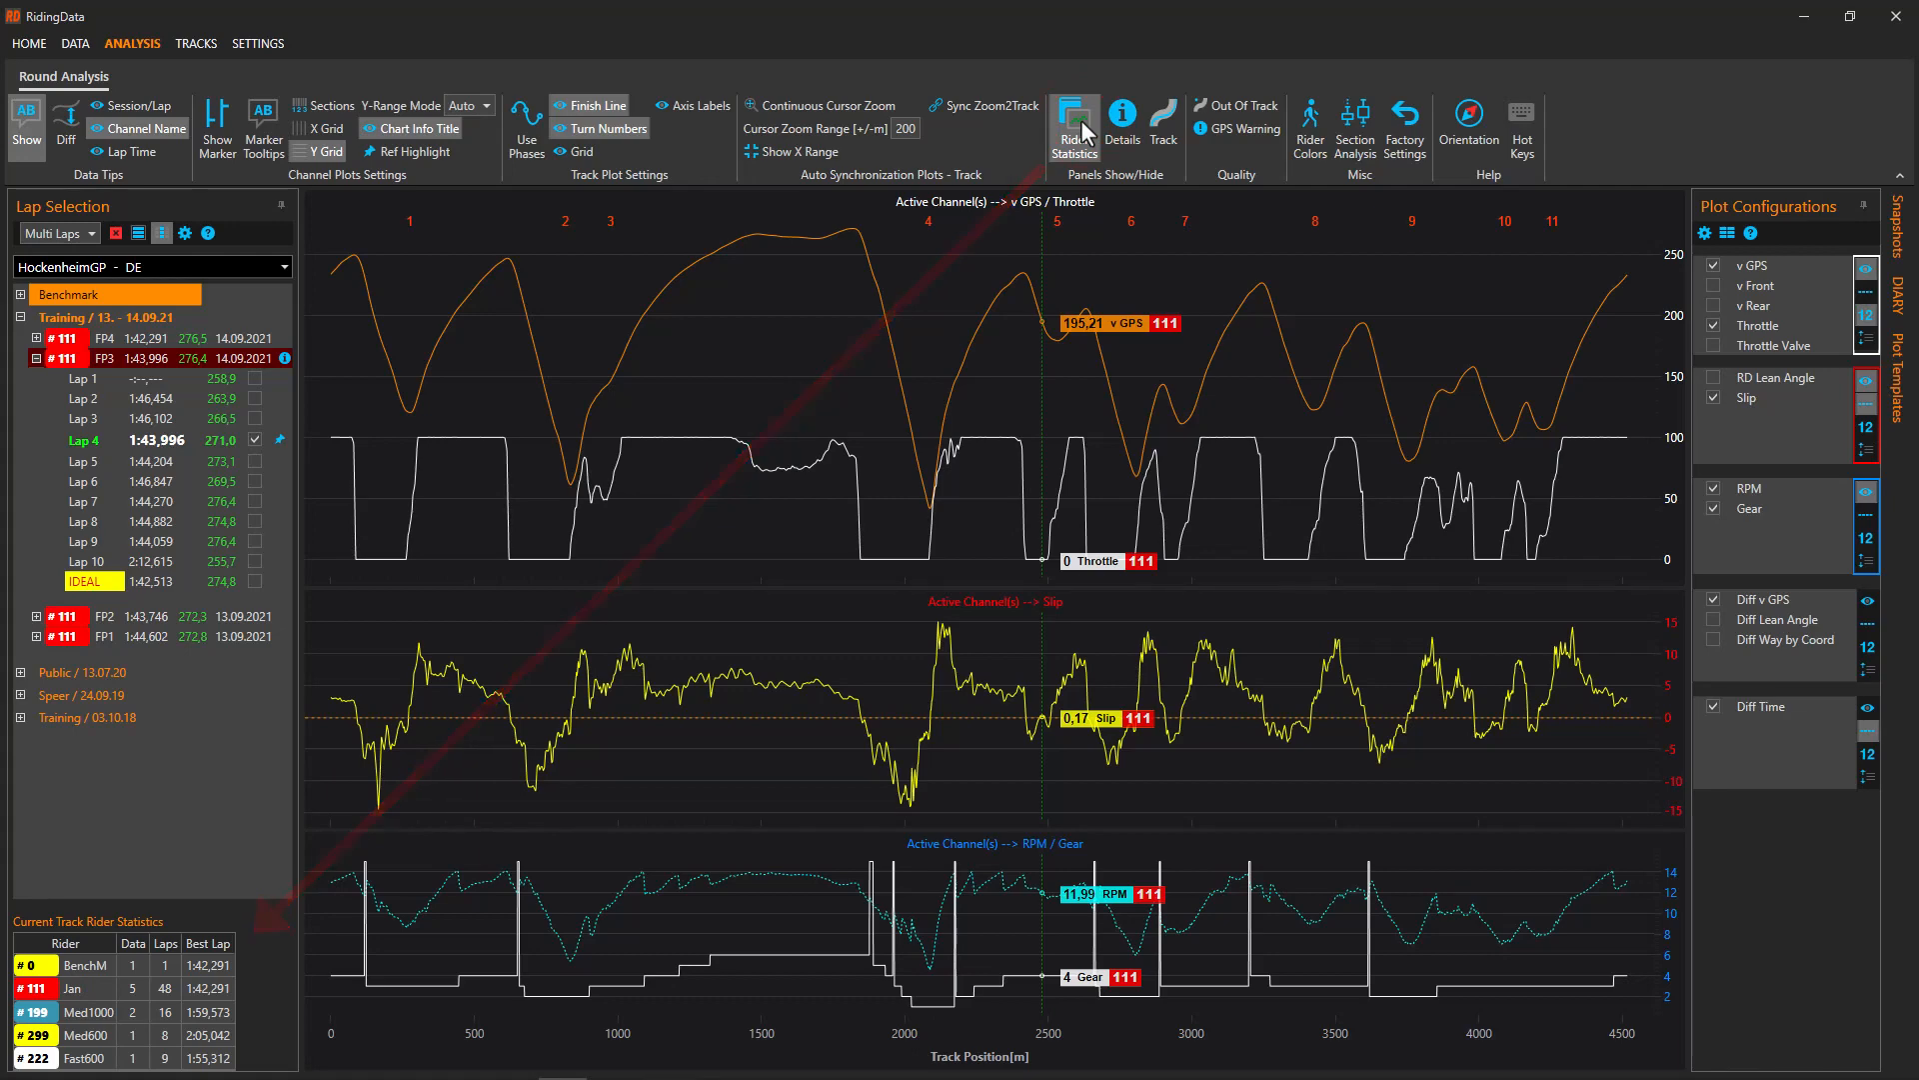
{"action": "left_click", "coordinate": [1167, 122]}
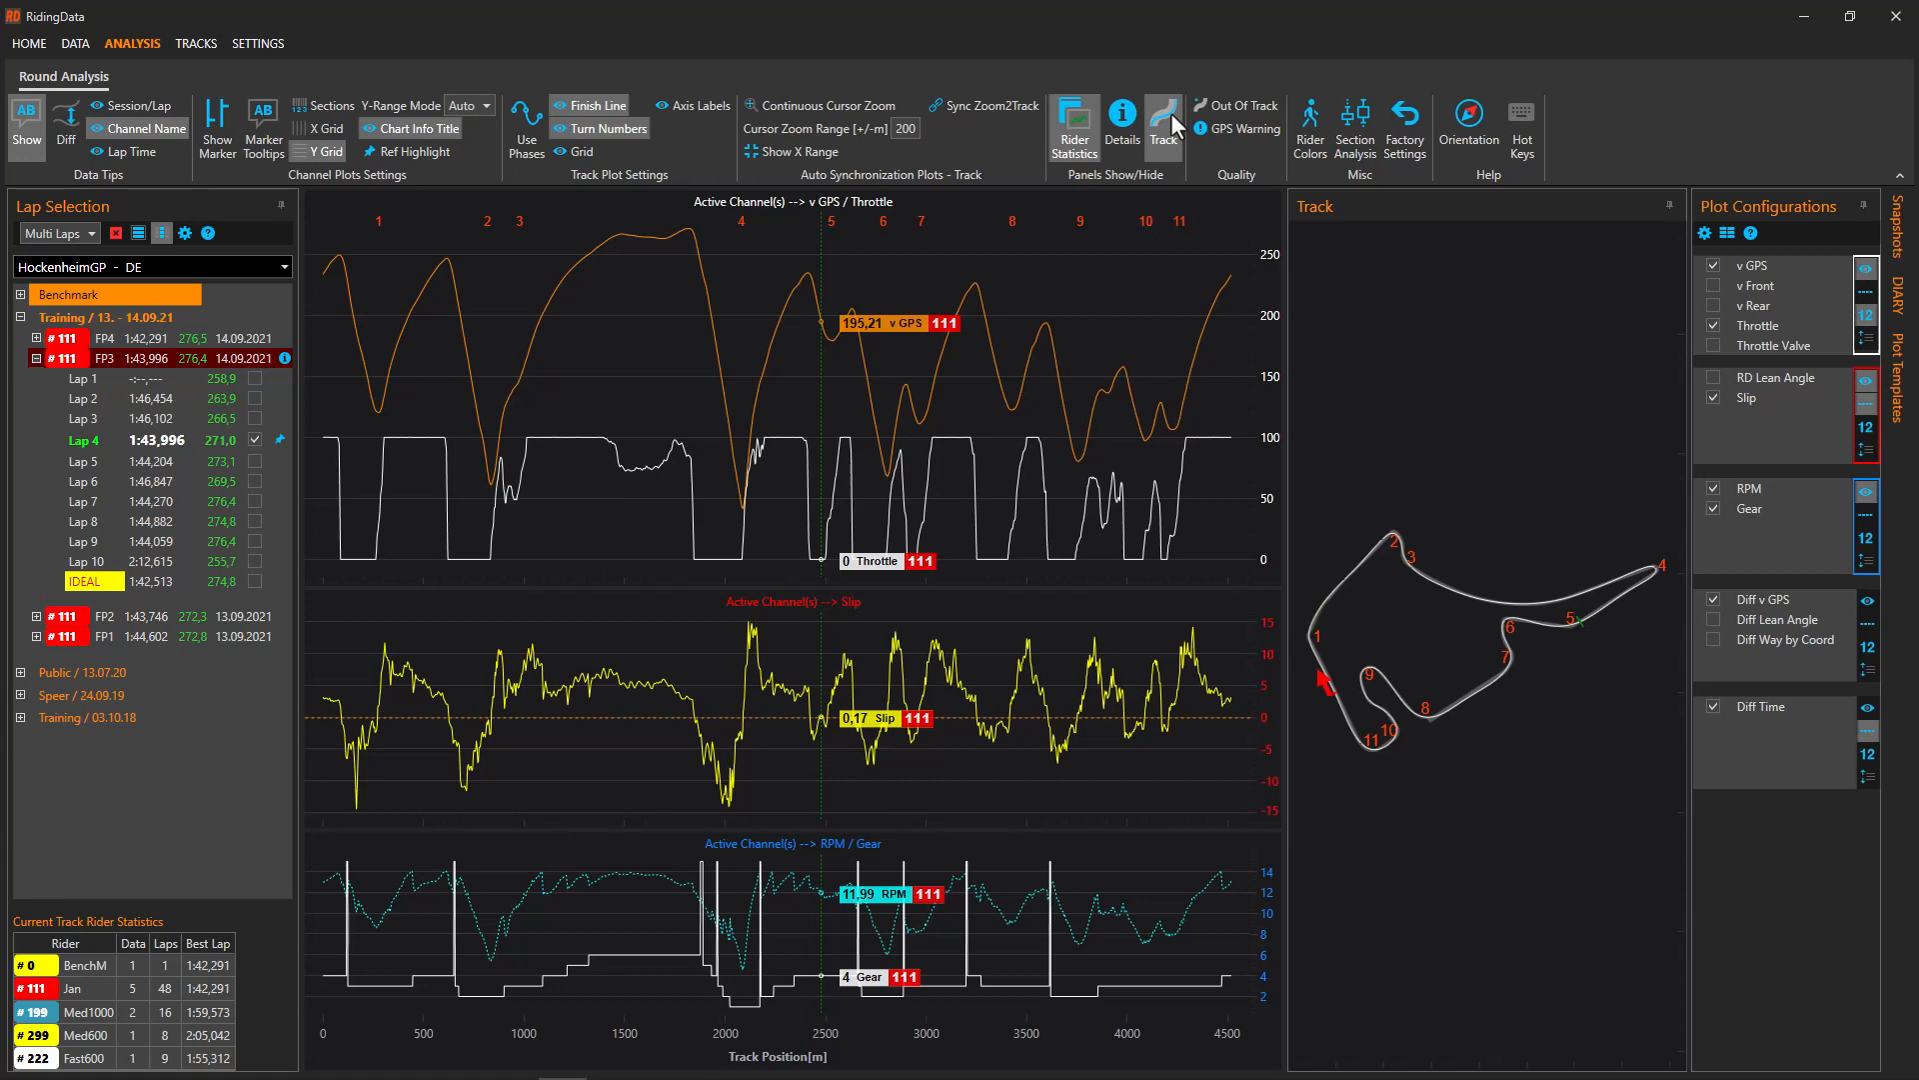
{"action": "left_click_drag", "start_coordinate": [1366, 515], "coordinate": [1411, 550]}
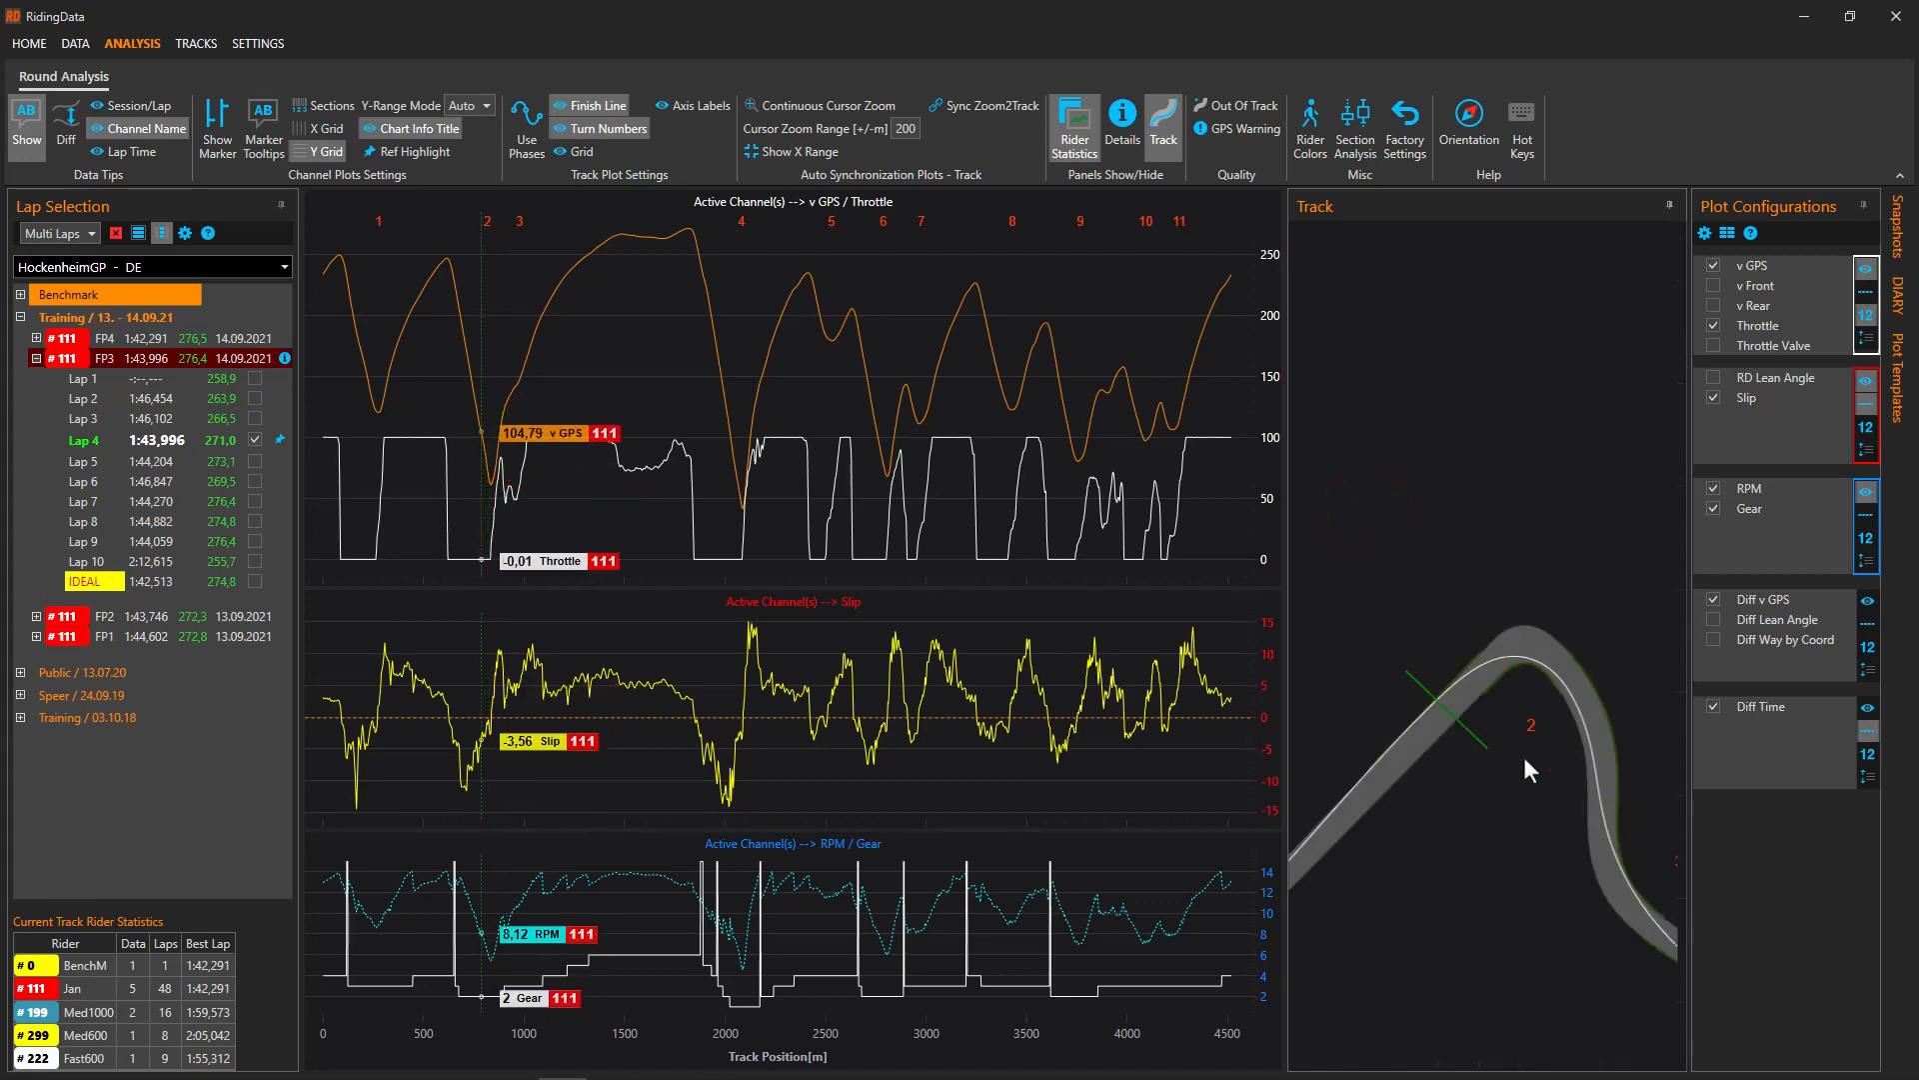
{"action": "left_click_drag", "start_coordinate": [1581, 820], "coordinate": [1400, 537]}
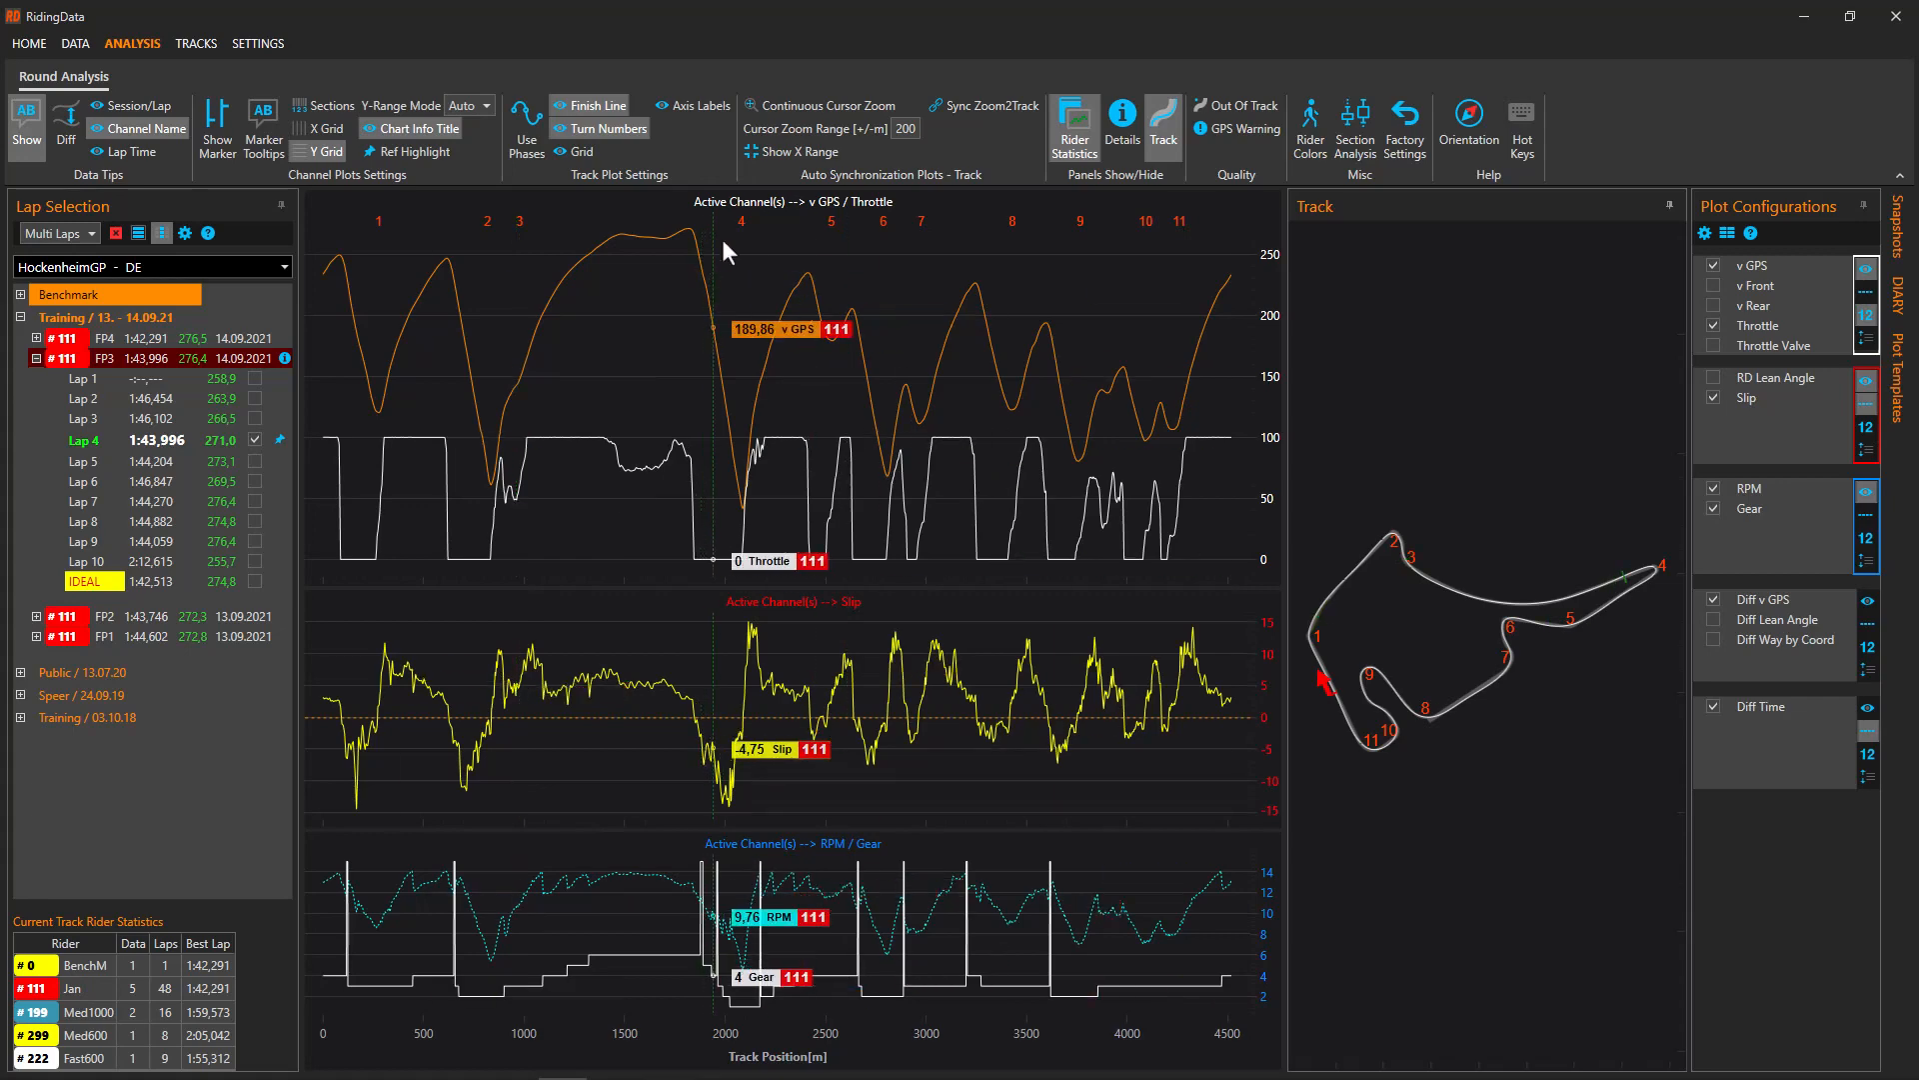
{"action": "mouse_move", "coordinate": [725, 252]}
{"action": "left_mouse_down"}
{"action": "mouse_move", "coordinate": [866, 542]}
{"action": "mouse_move", "coordinate": [905, 566]}
{"action": "left_mouse_up"}
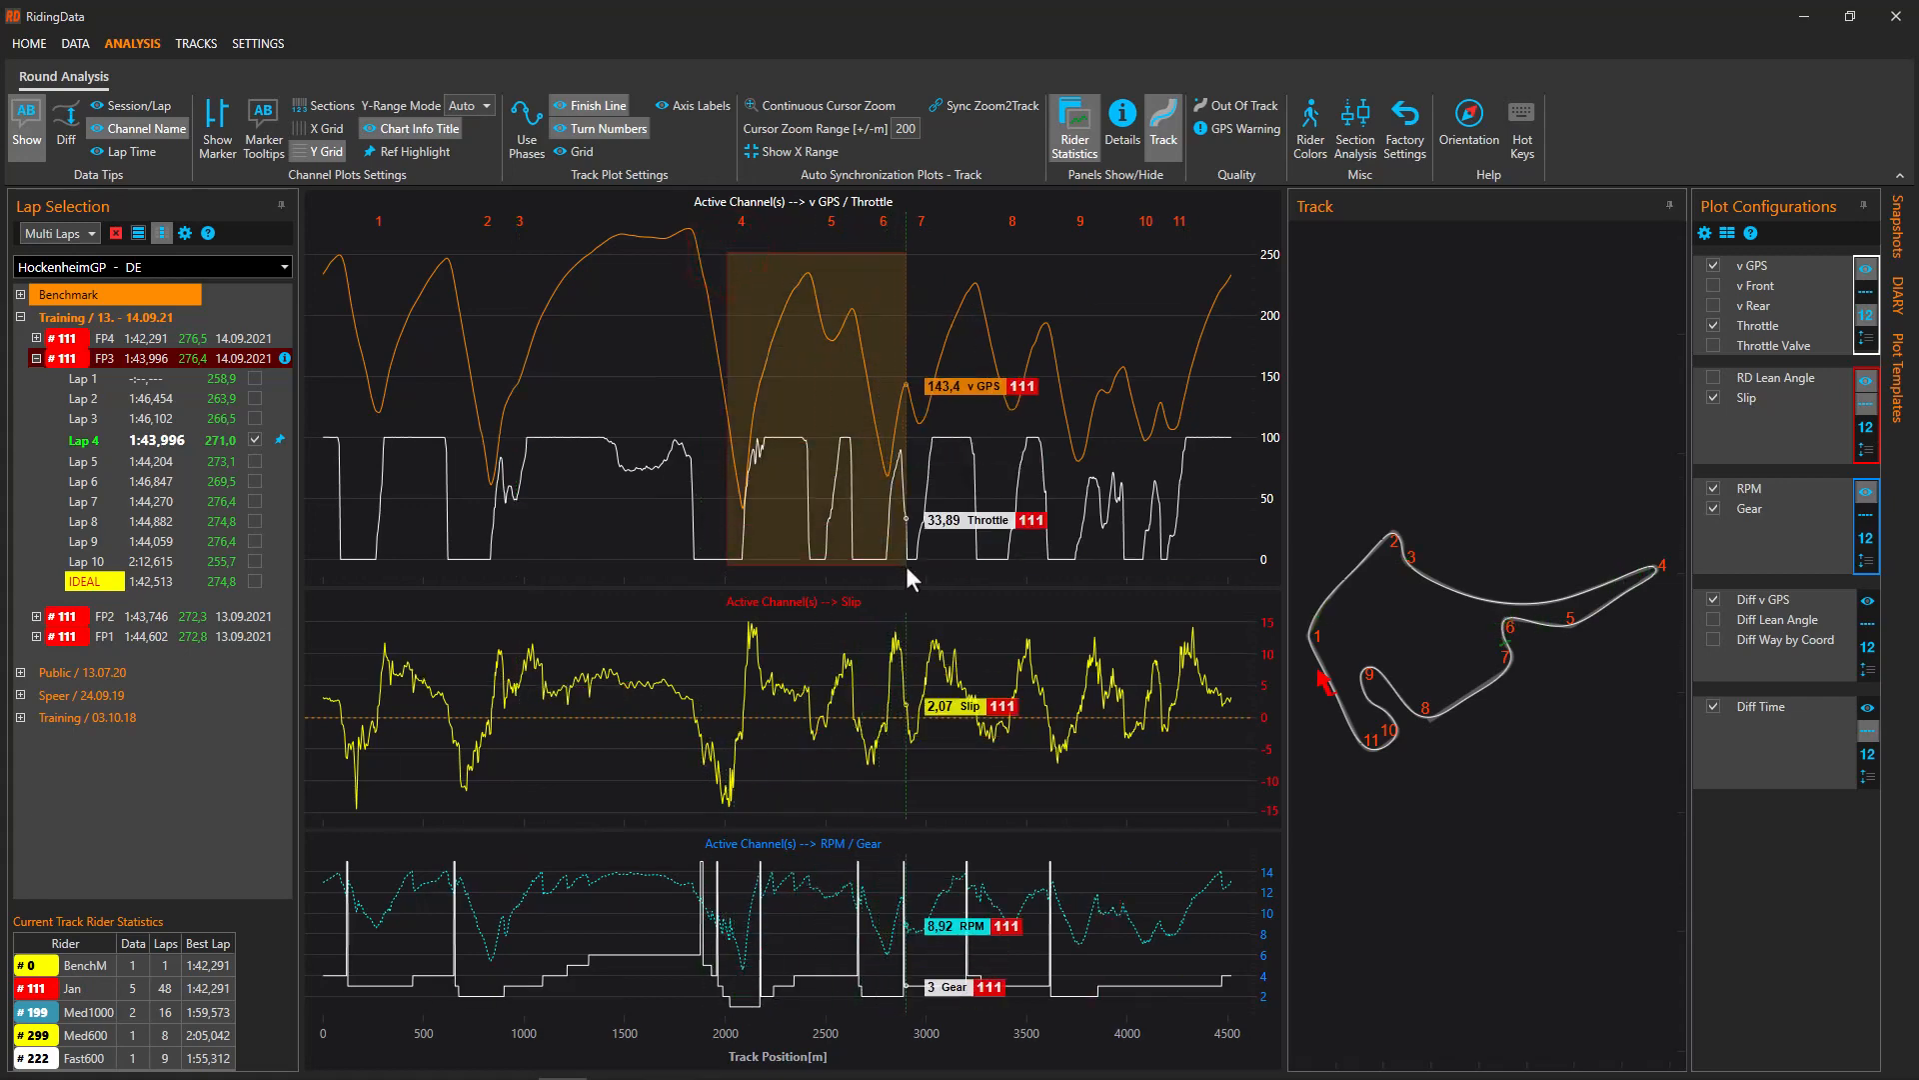
{"action": "left_click_drag", "start_coordinate": [1006, 392], "coordinate": [558, 398]}
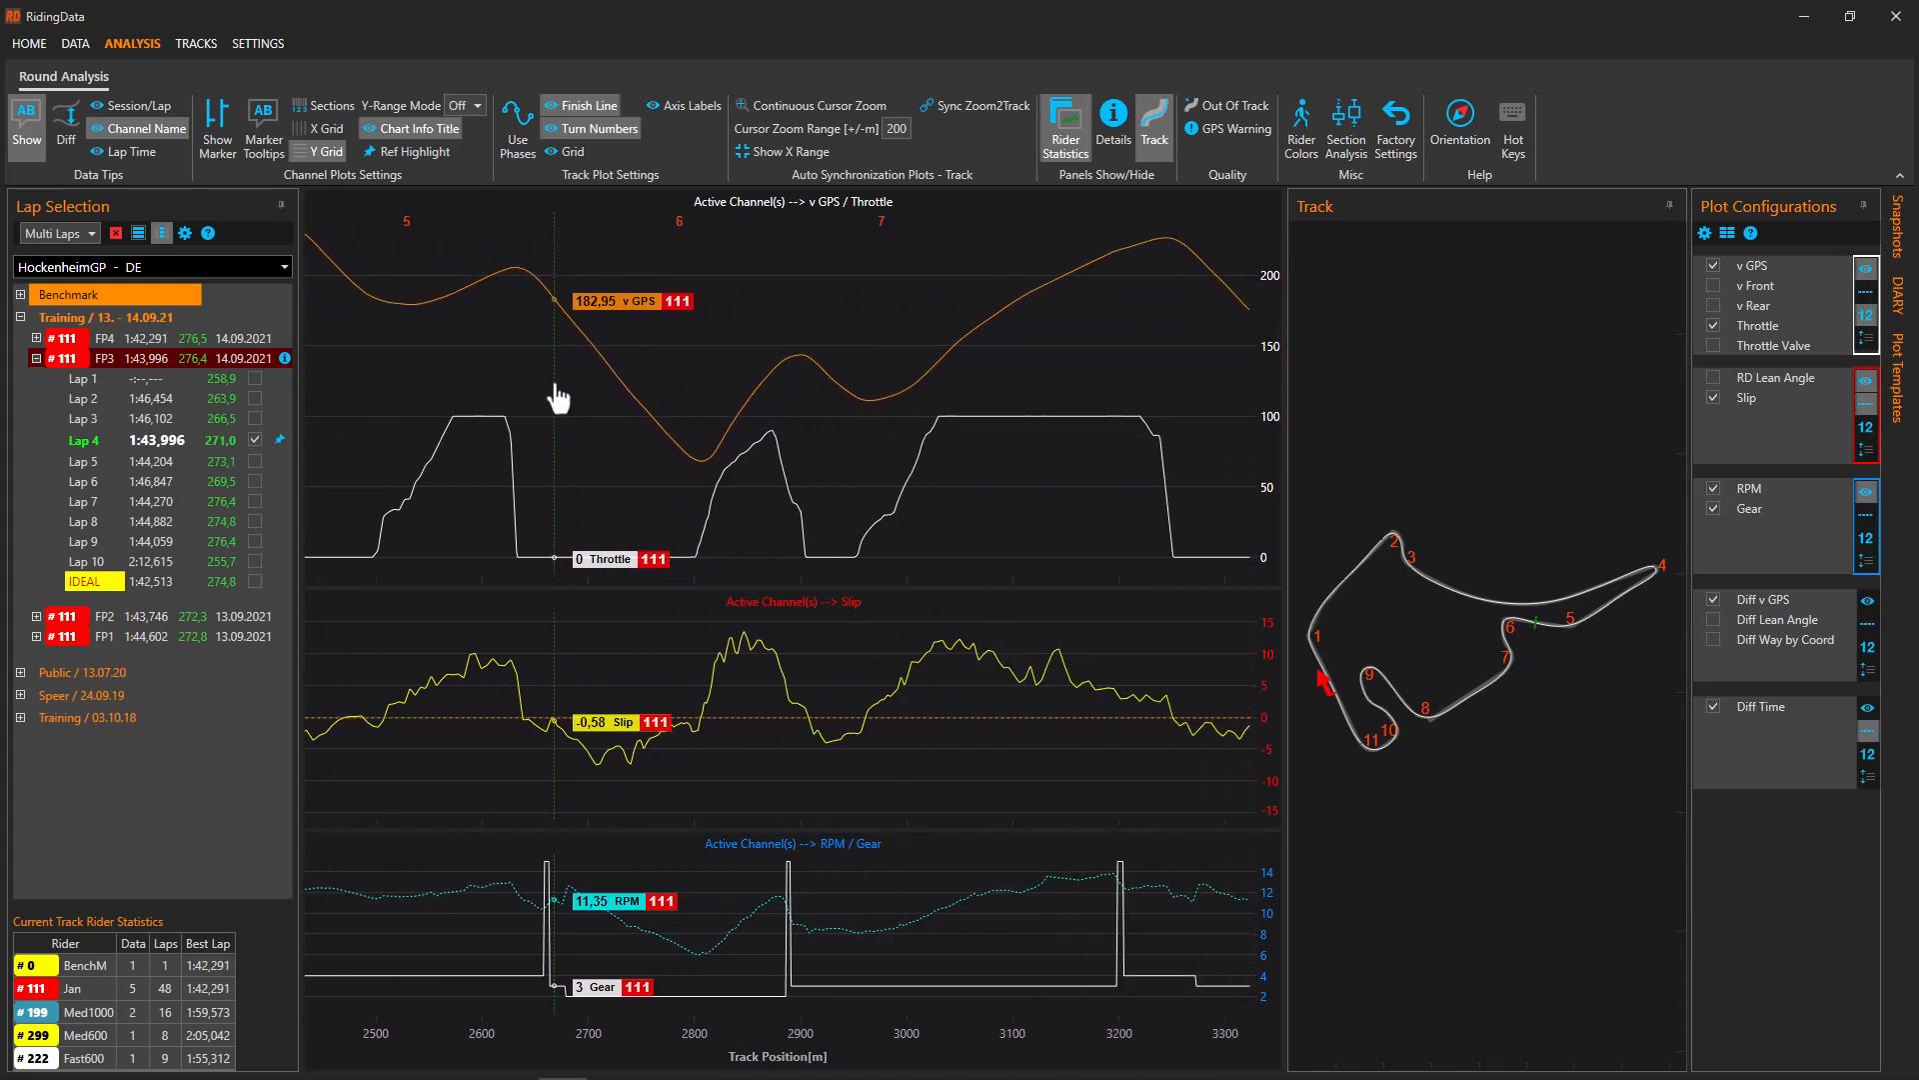
{"action": "double_click", "coordinate": [686, 345]}
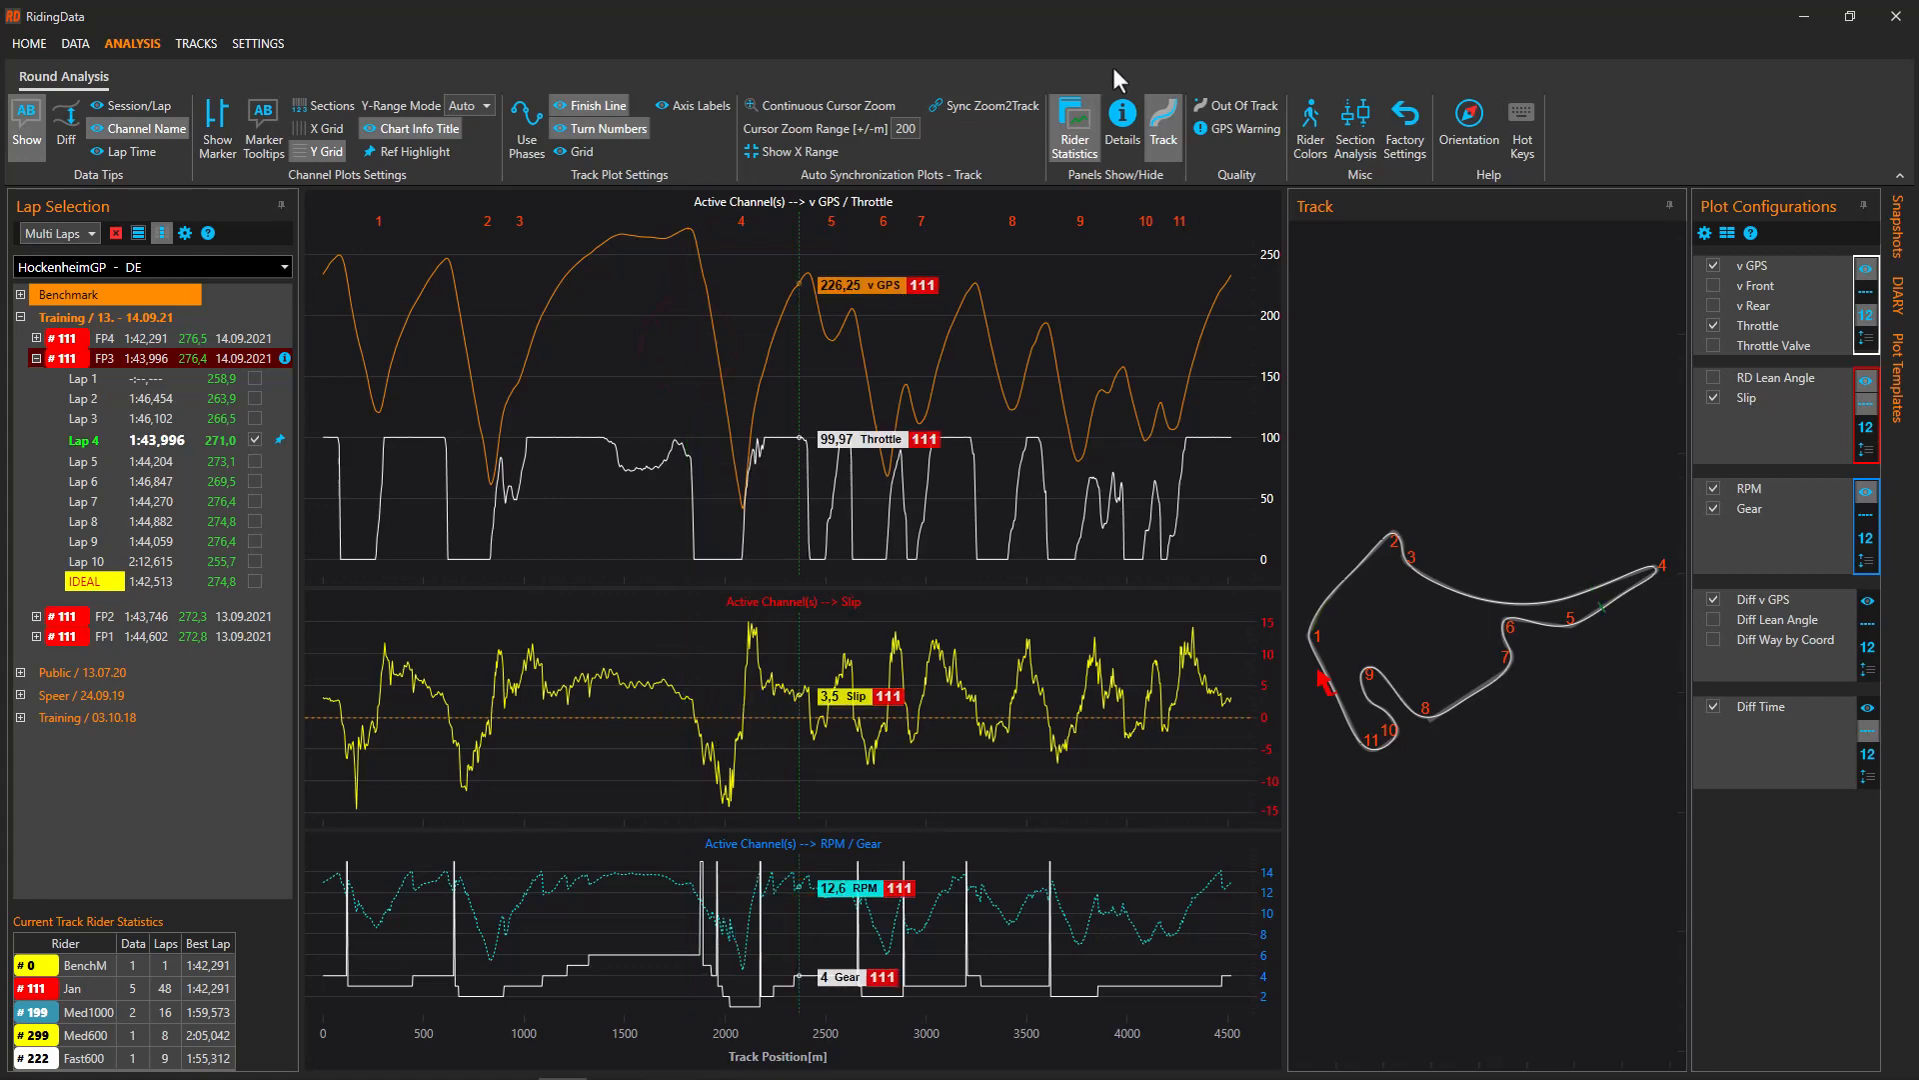
Glance at the hot keys reference, then widen the circuit map and shrink the speed and Slip charts
{"action": "left_click", "coordinate": [1519, 120]}
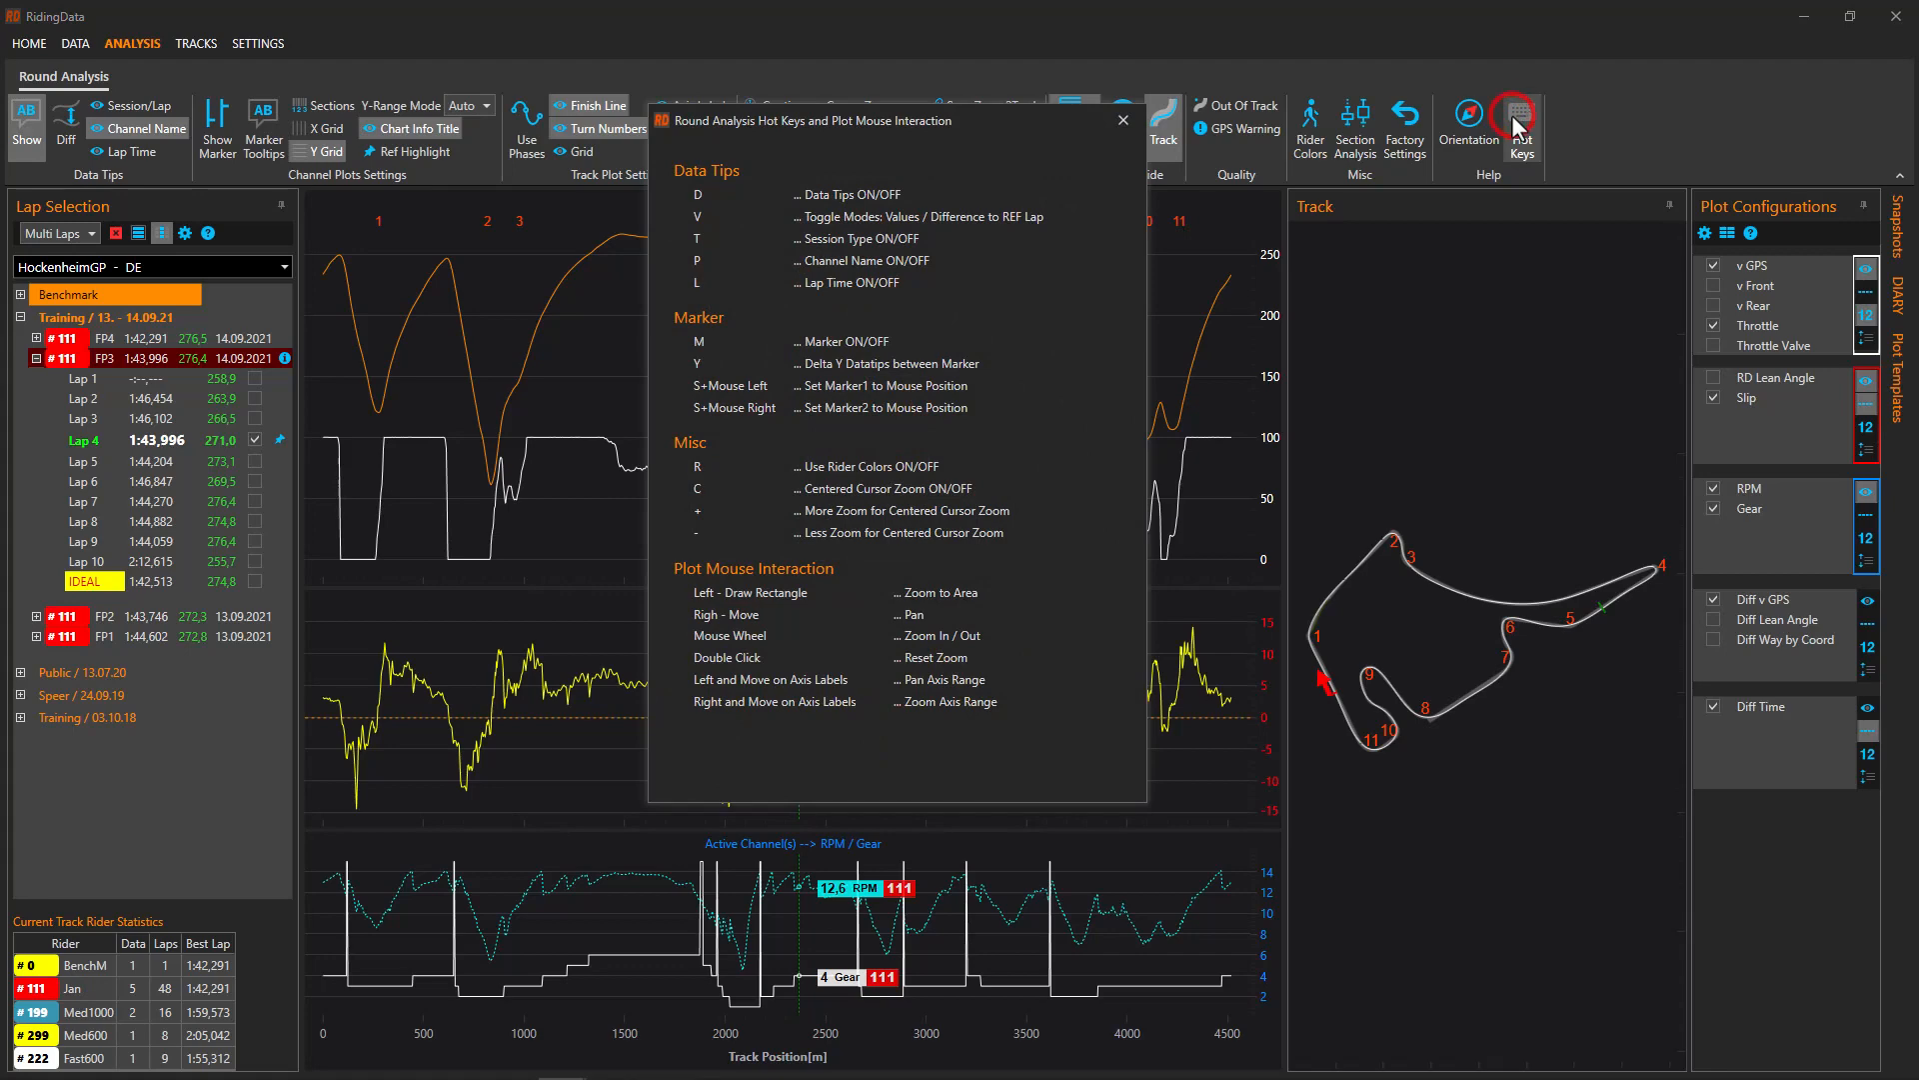
{"action": "left_click", "coordinate": [1122, 120]}
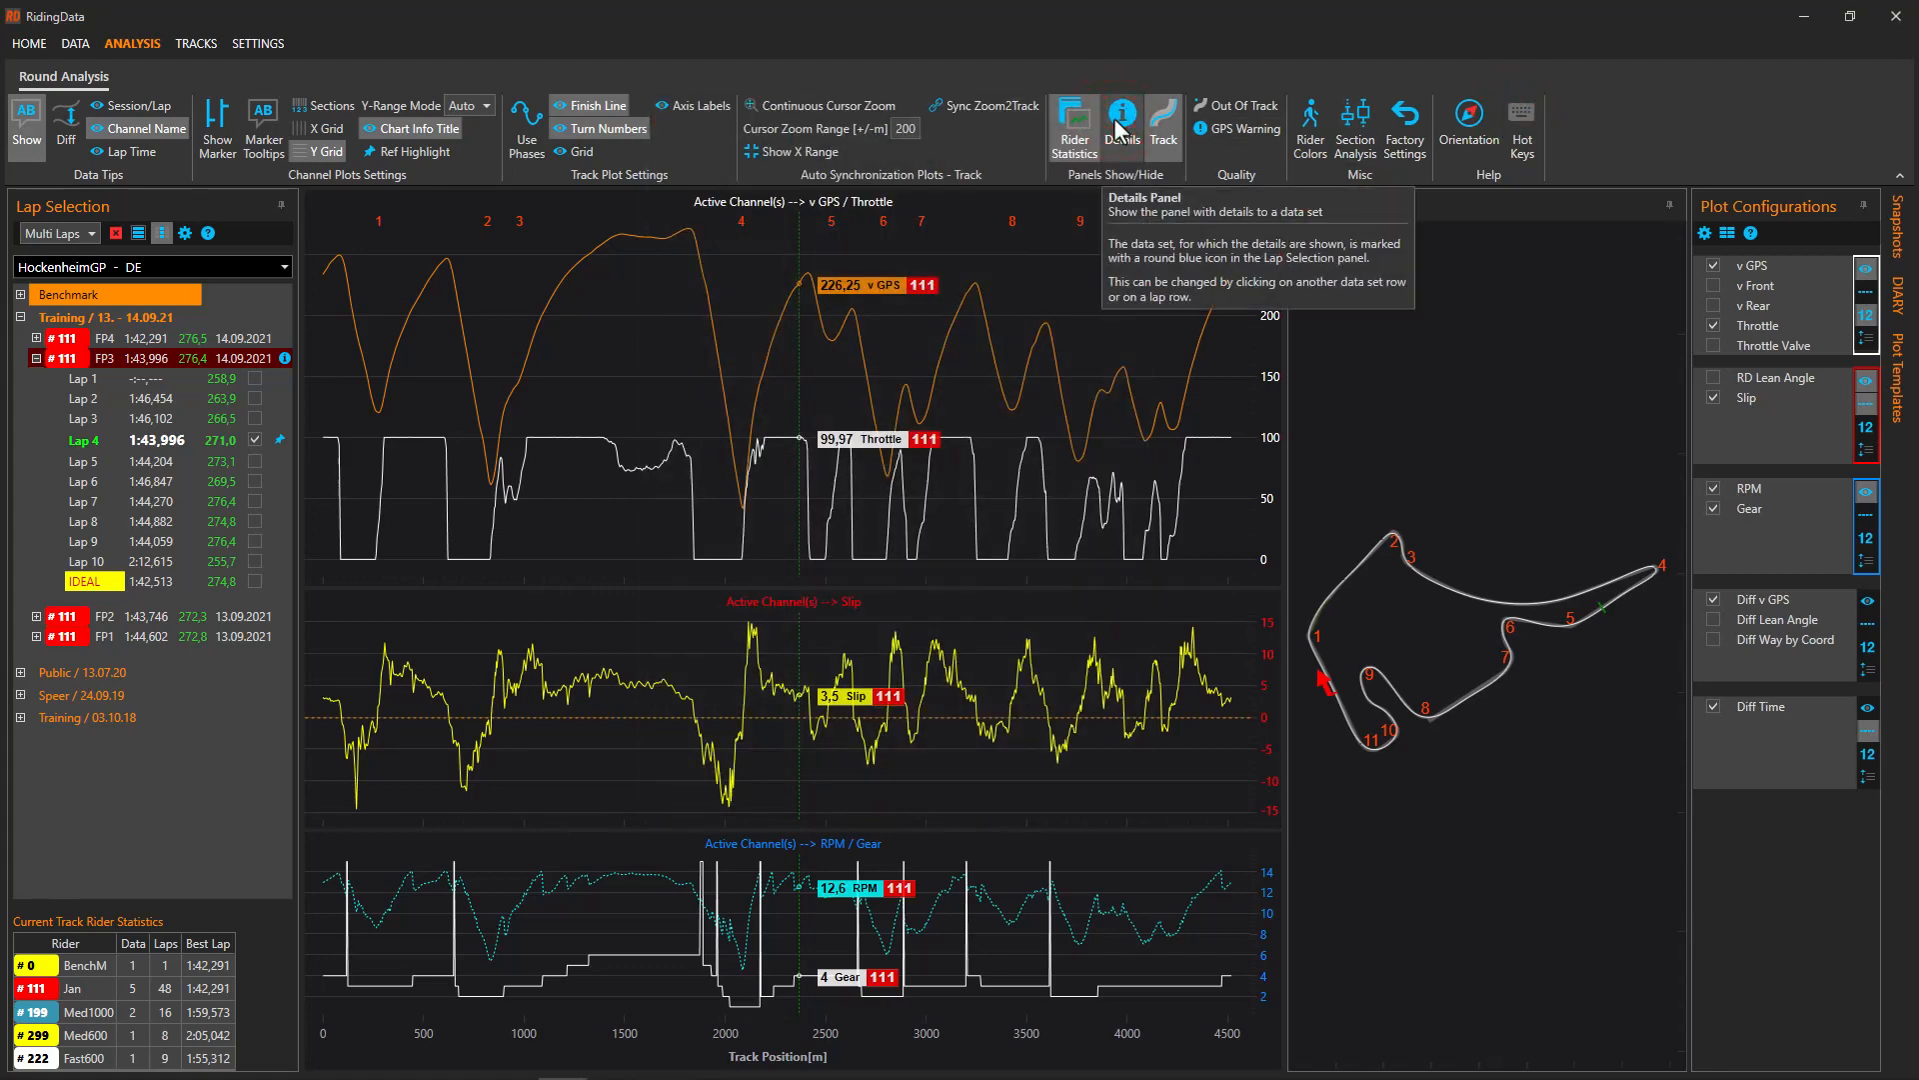
{"action": "left_click_drag", "start_coordinate": [1284, 541], "coordinate": [1190, 543]}
{"action": "left_click", "coordinate": [1355, 621]}
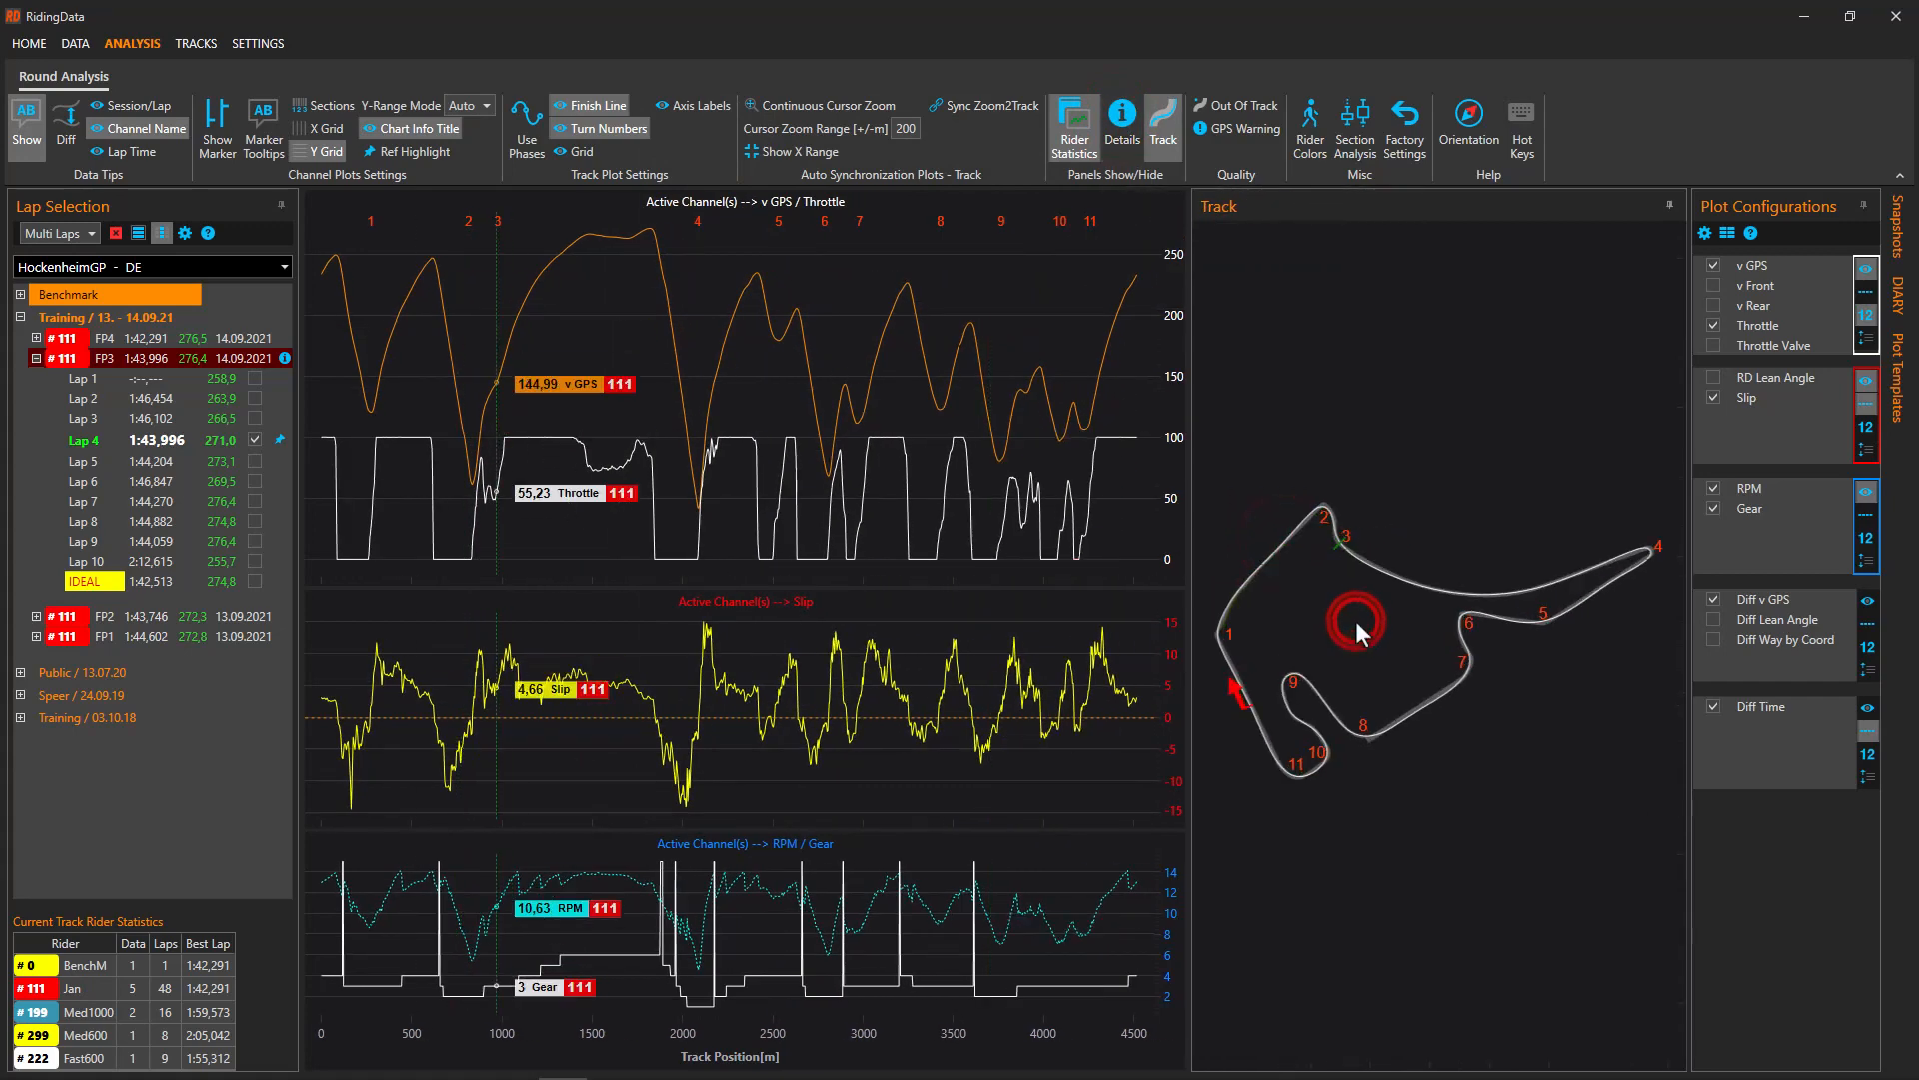
{"action": "left_click_drag", "start_coordinate": [941, 582], "coordinate": [959, 492]}
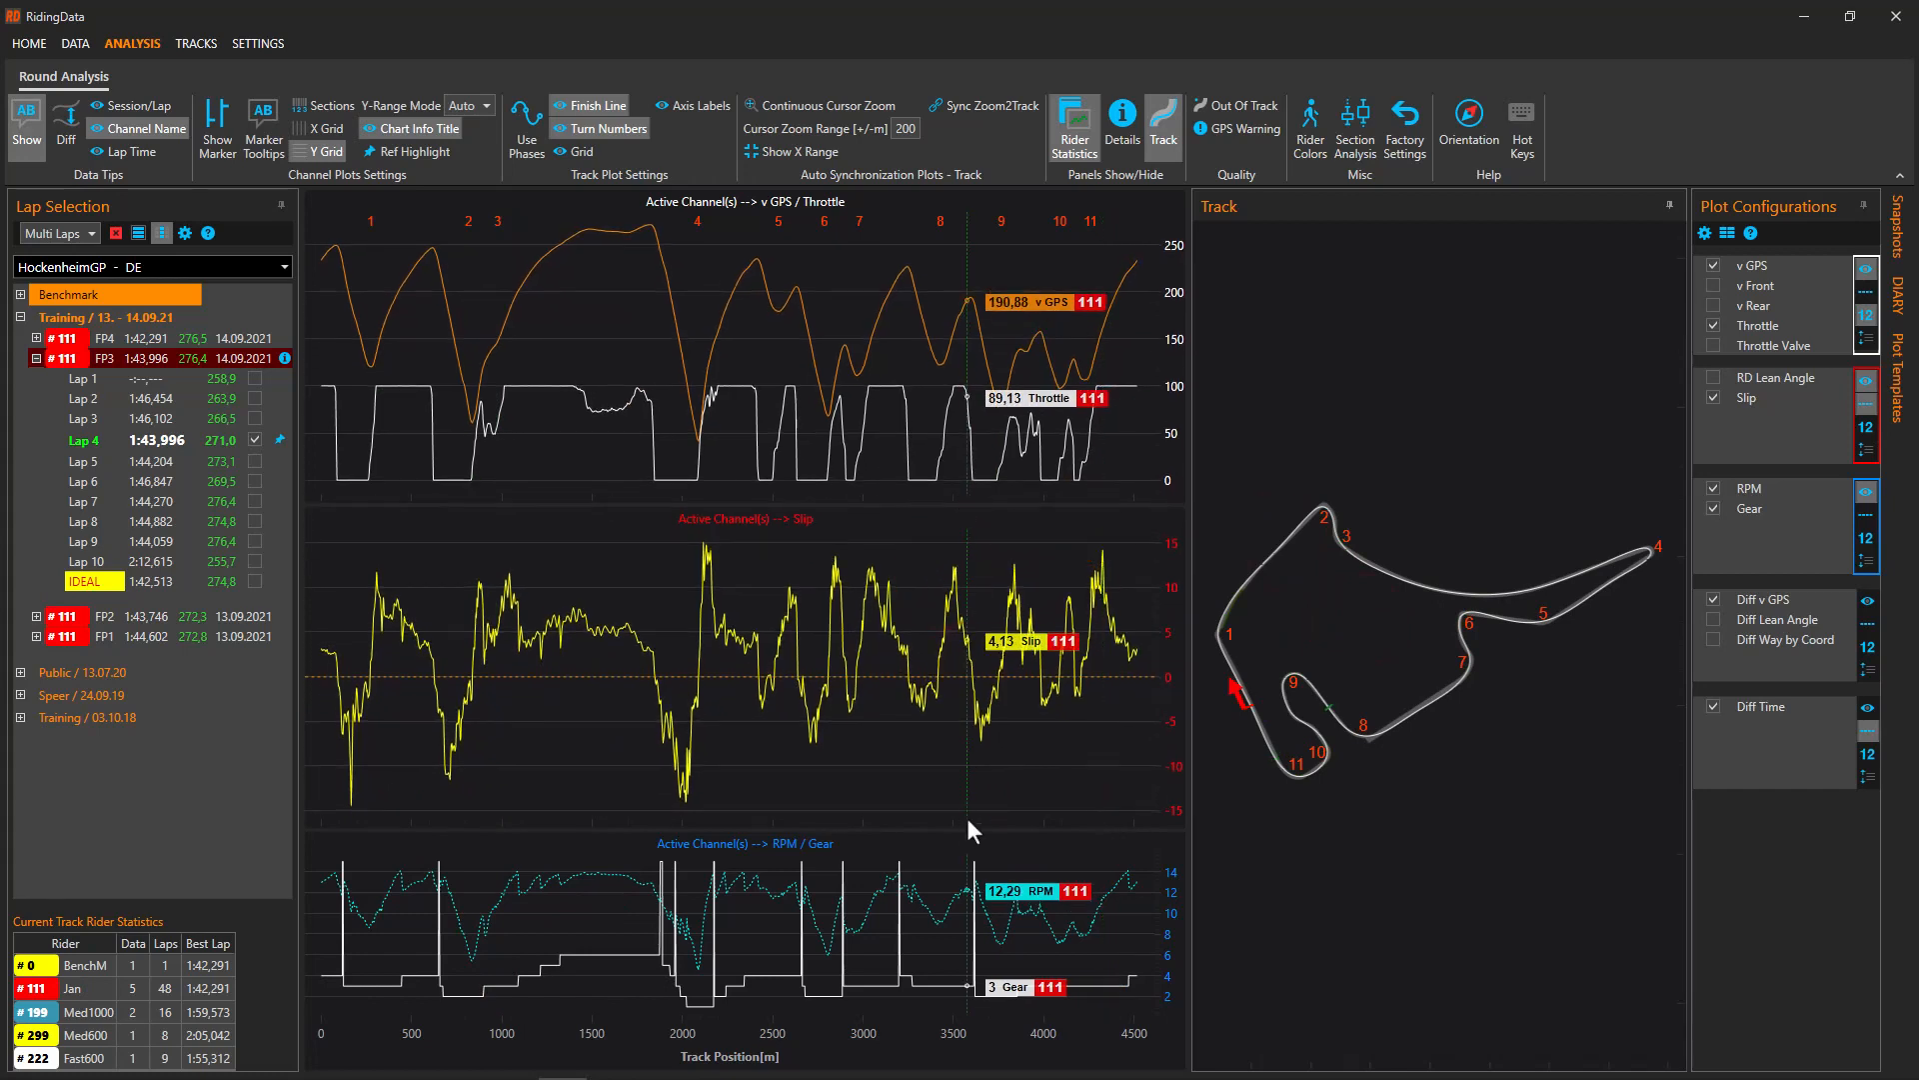
{"action": "left_click_drag", "start_coordinate": [956, 827], "coordinate": [970, 756]}
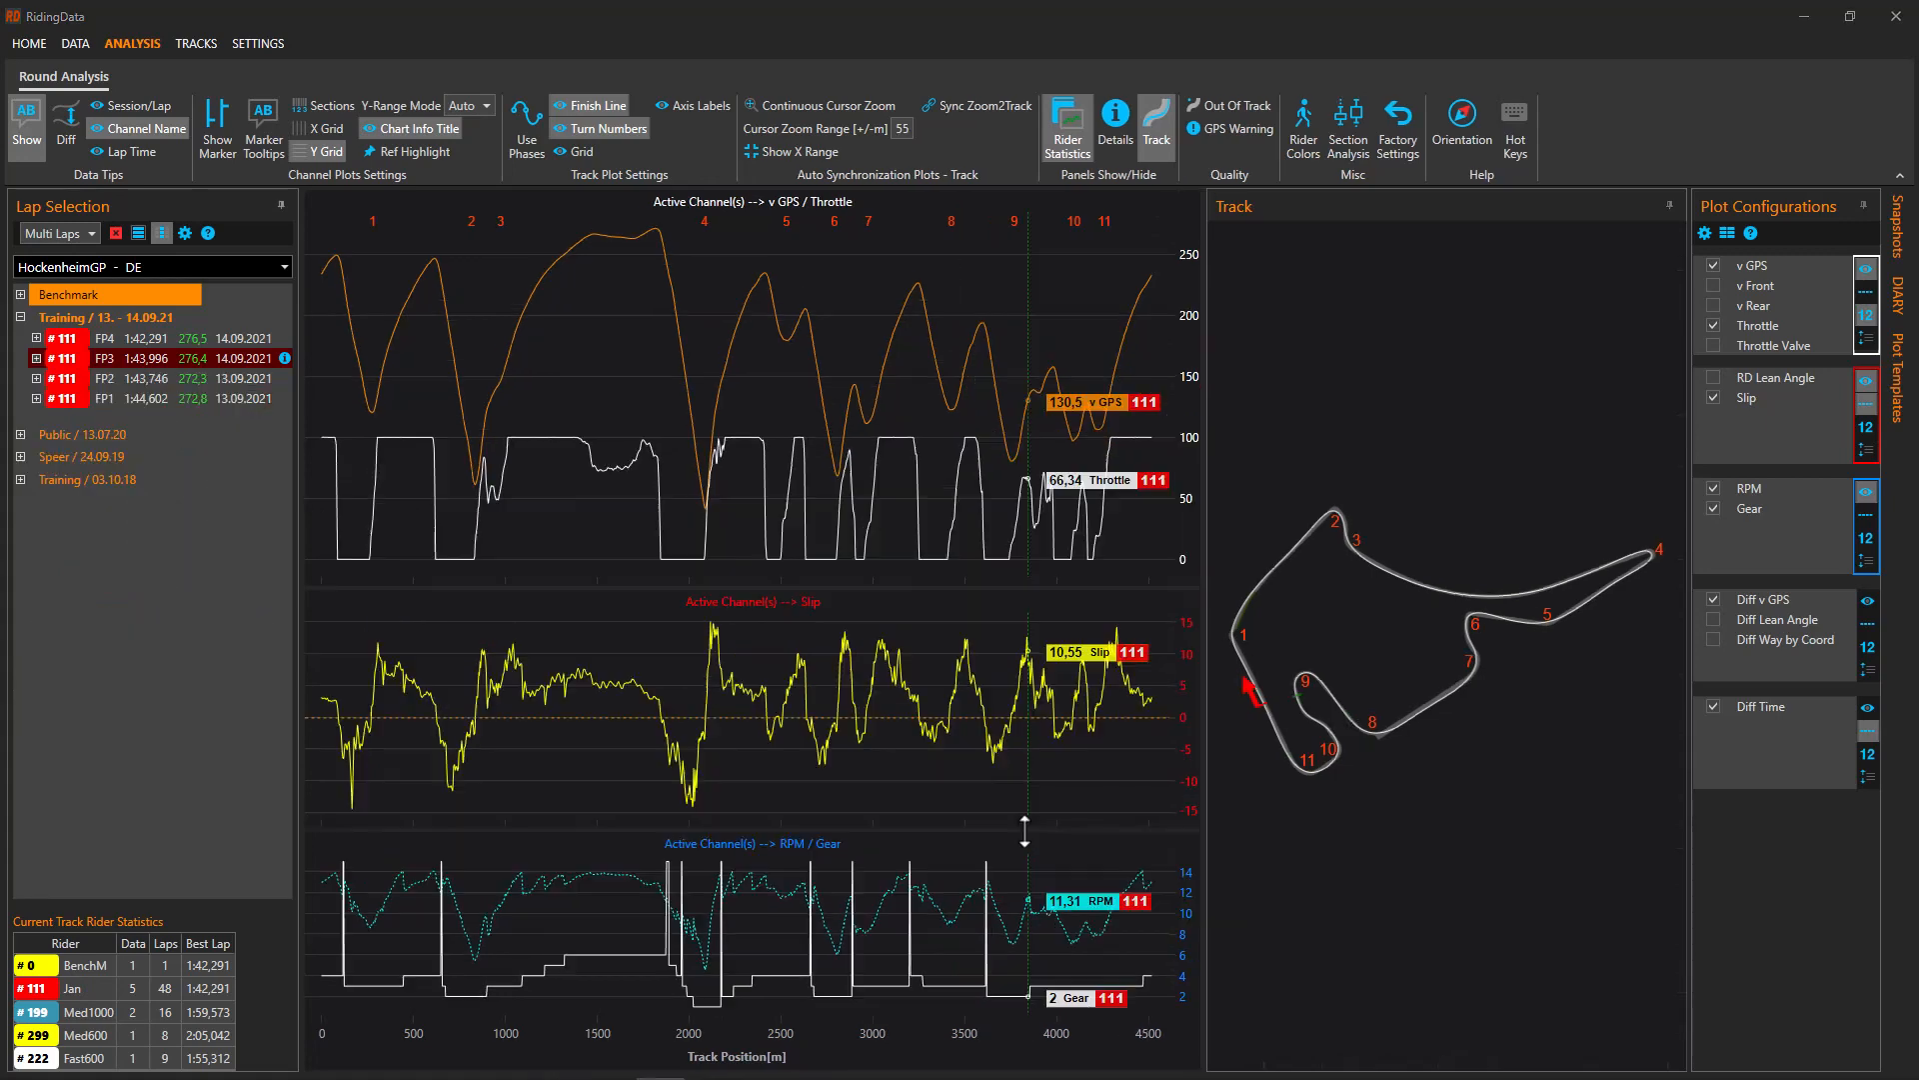
Open FP3 Data Set Details, browse Information, Comments and Lap Information, then return to Section Table
{"action": "left_click", "coordinate": [1118, 118]}
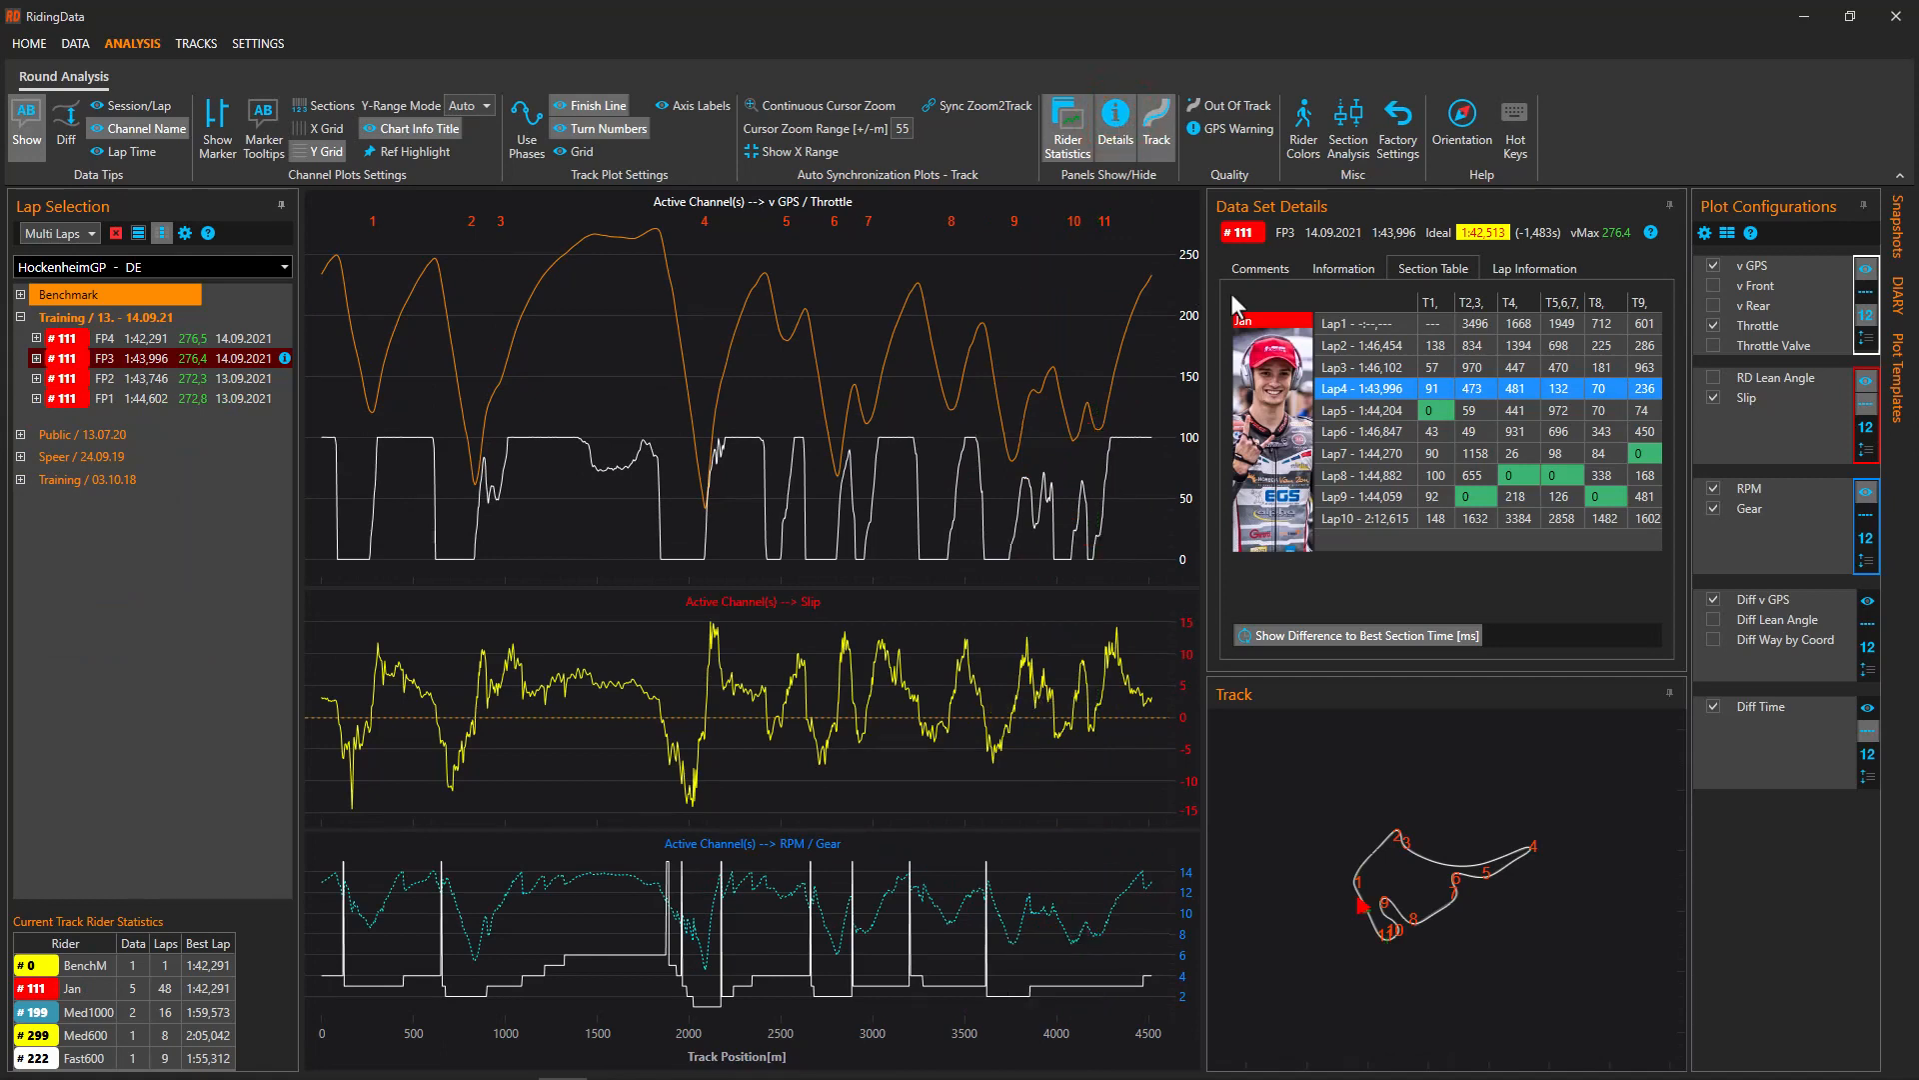
{"action": "left_click", "coordinate": [1352, 266]}
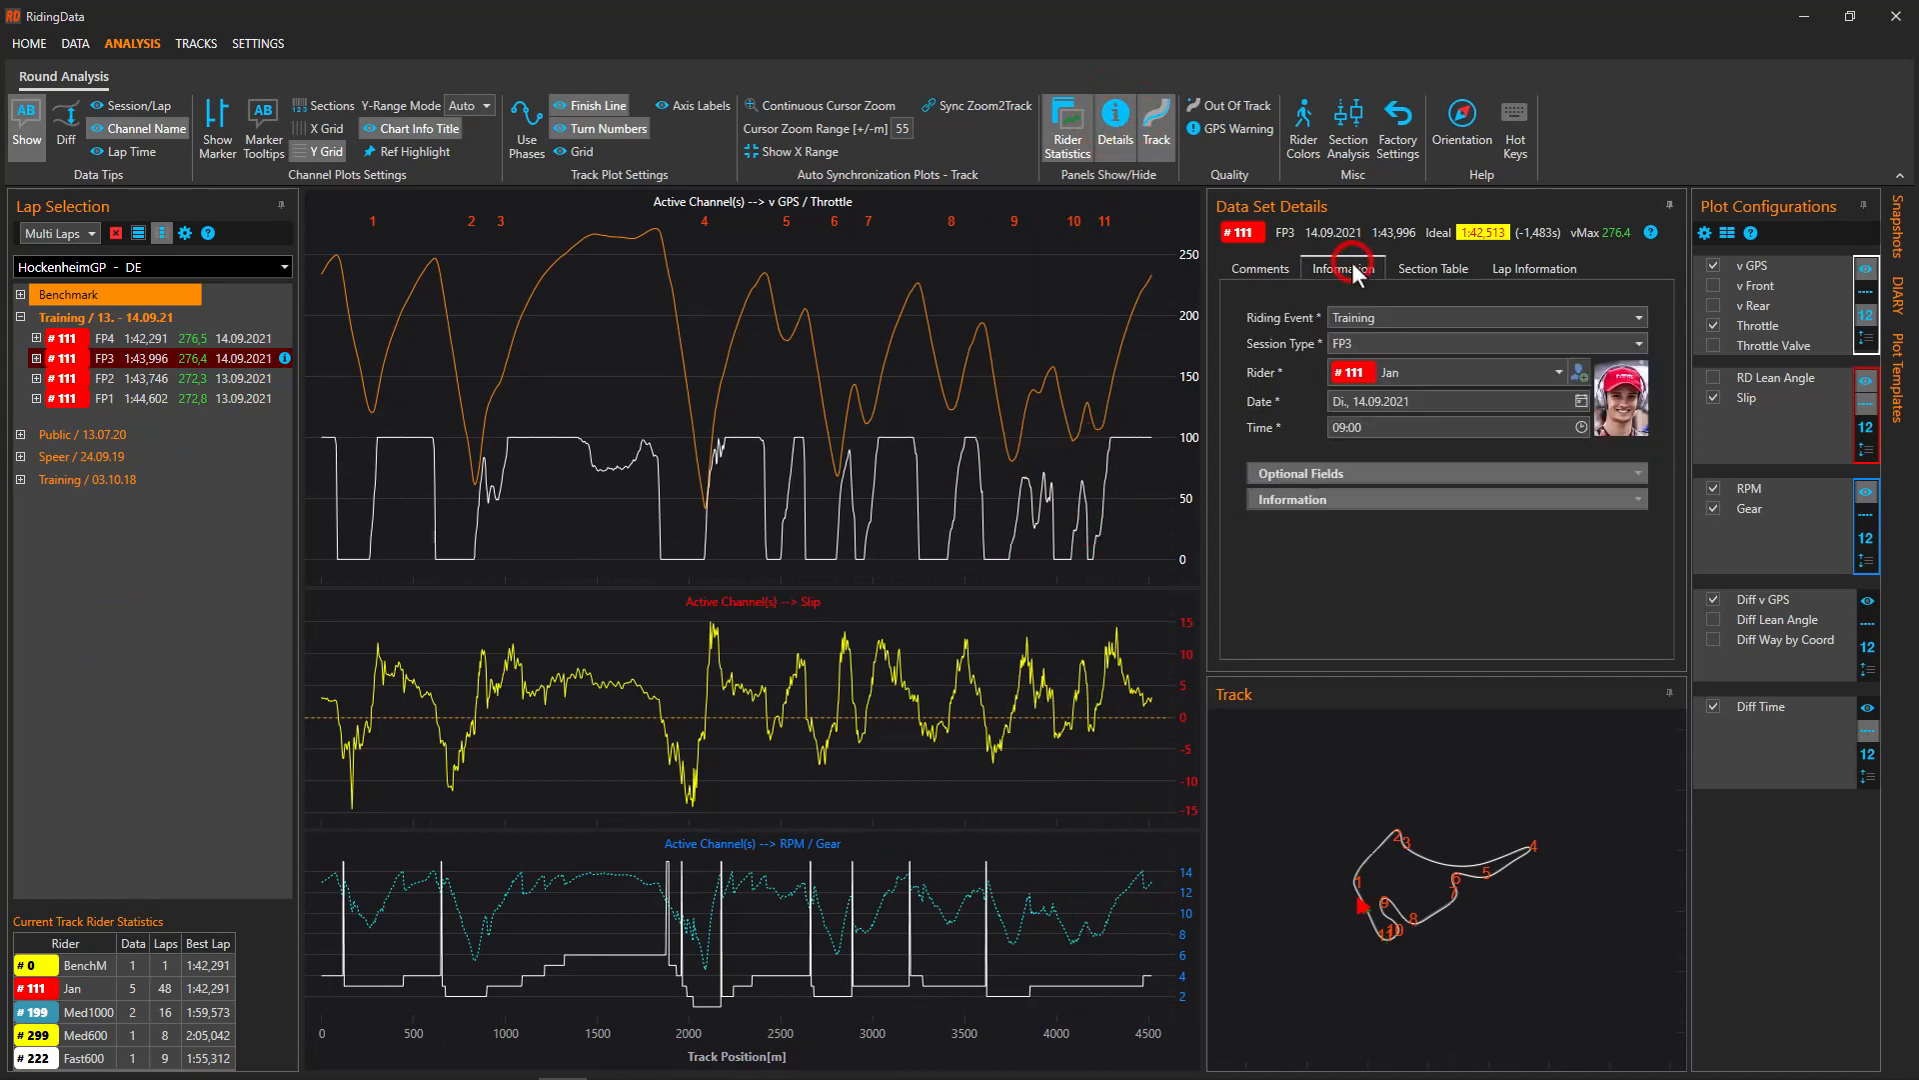
{"action": "left_click", "coordinate": [1261, 270]}
{"action": "left_click", "coordinate": [1530, 267]}
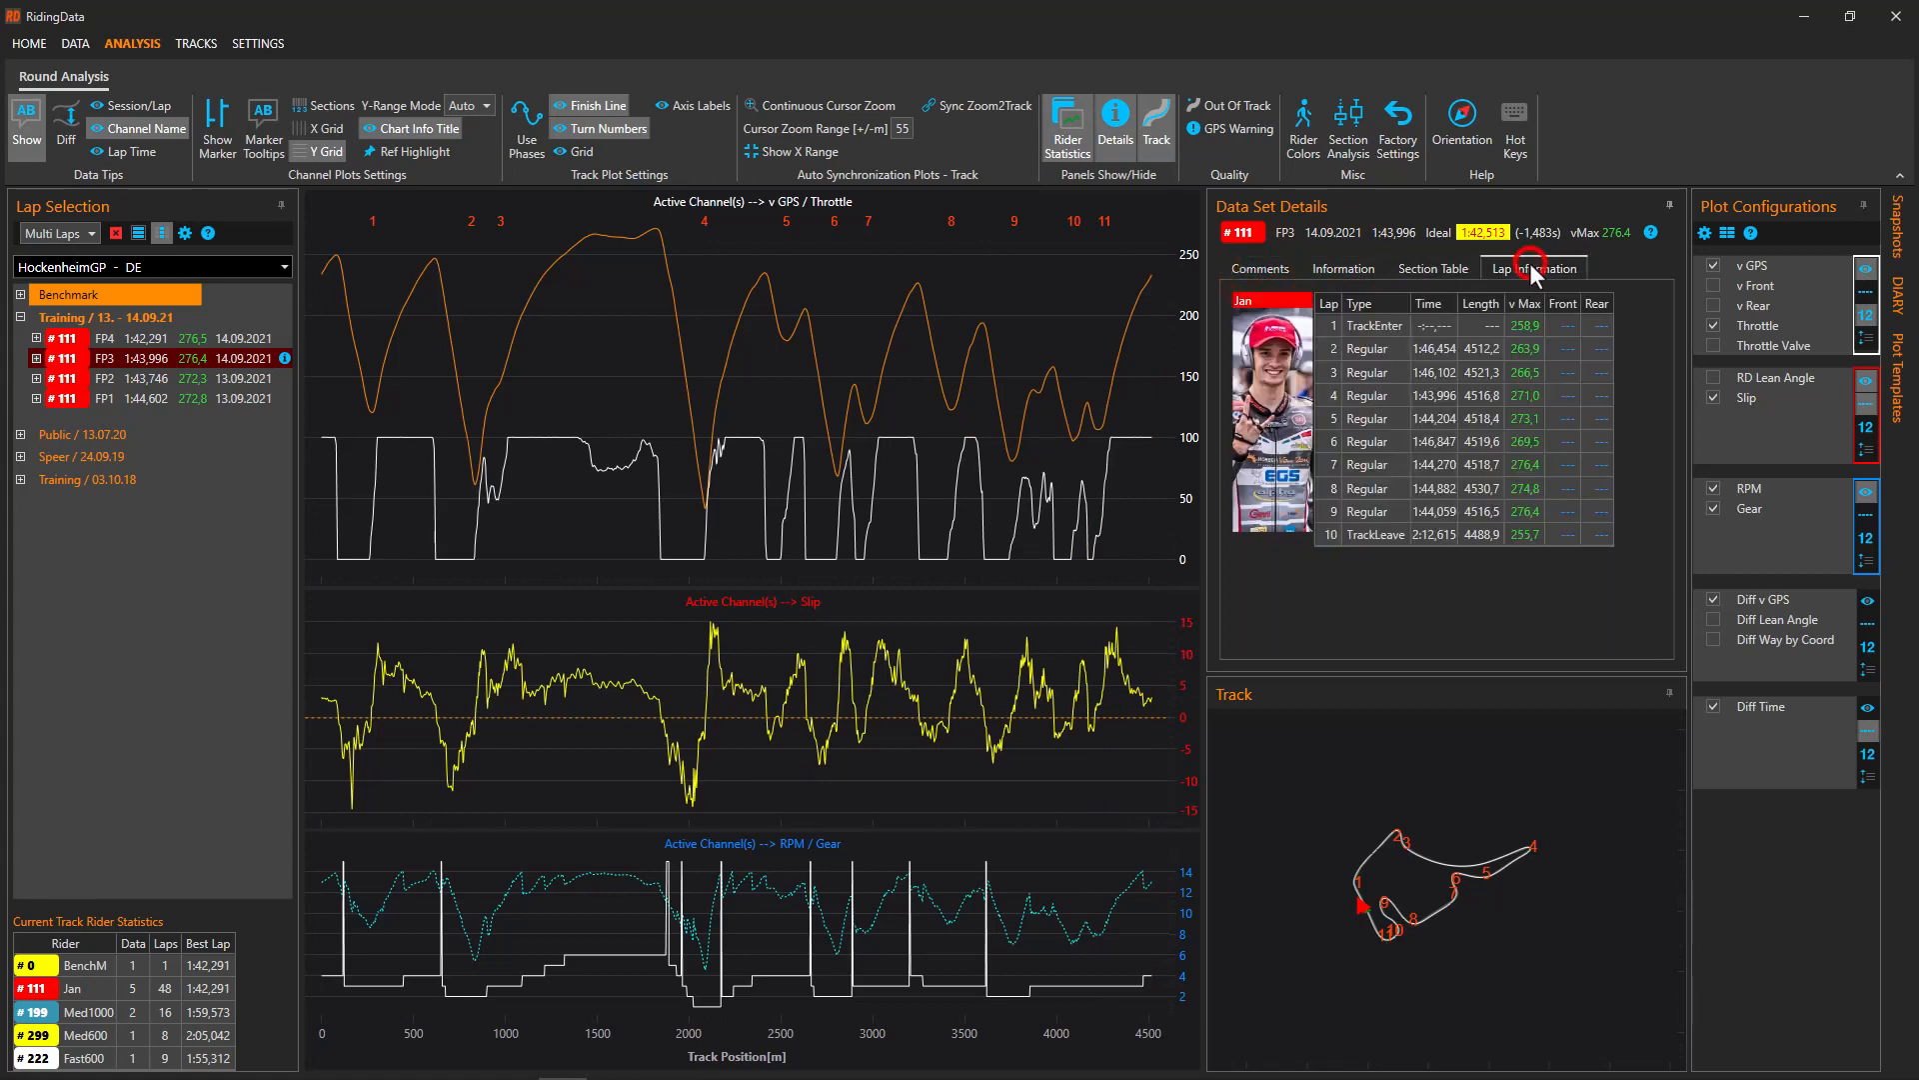
{"action": "left_click", "coordinate": [1425, 268]}
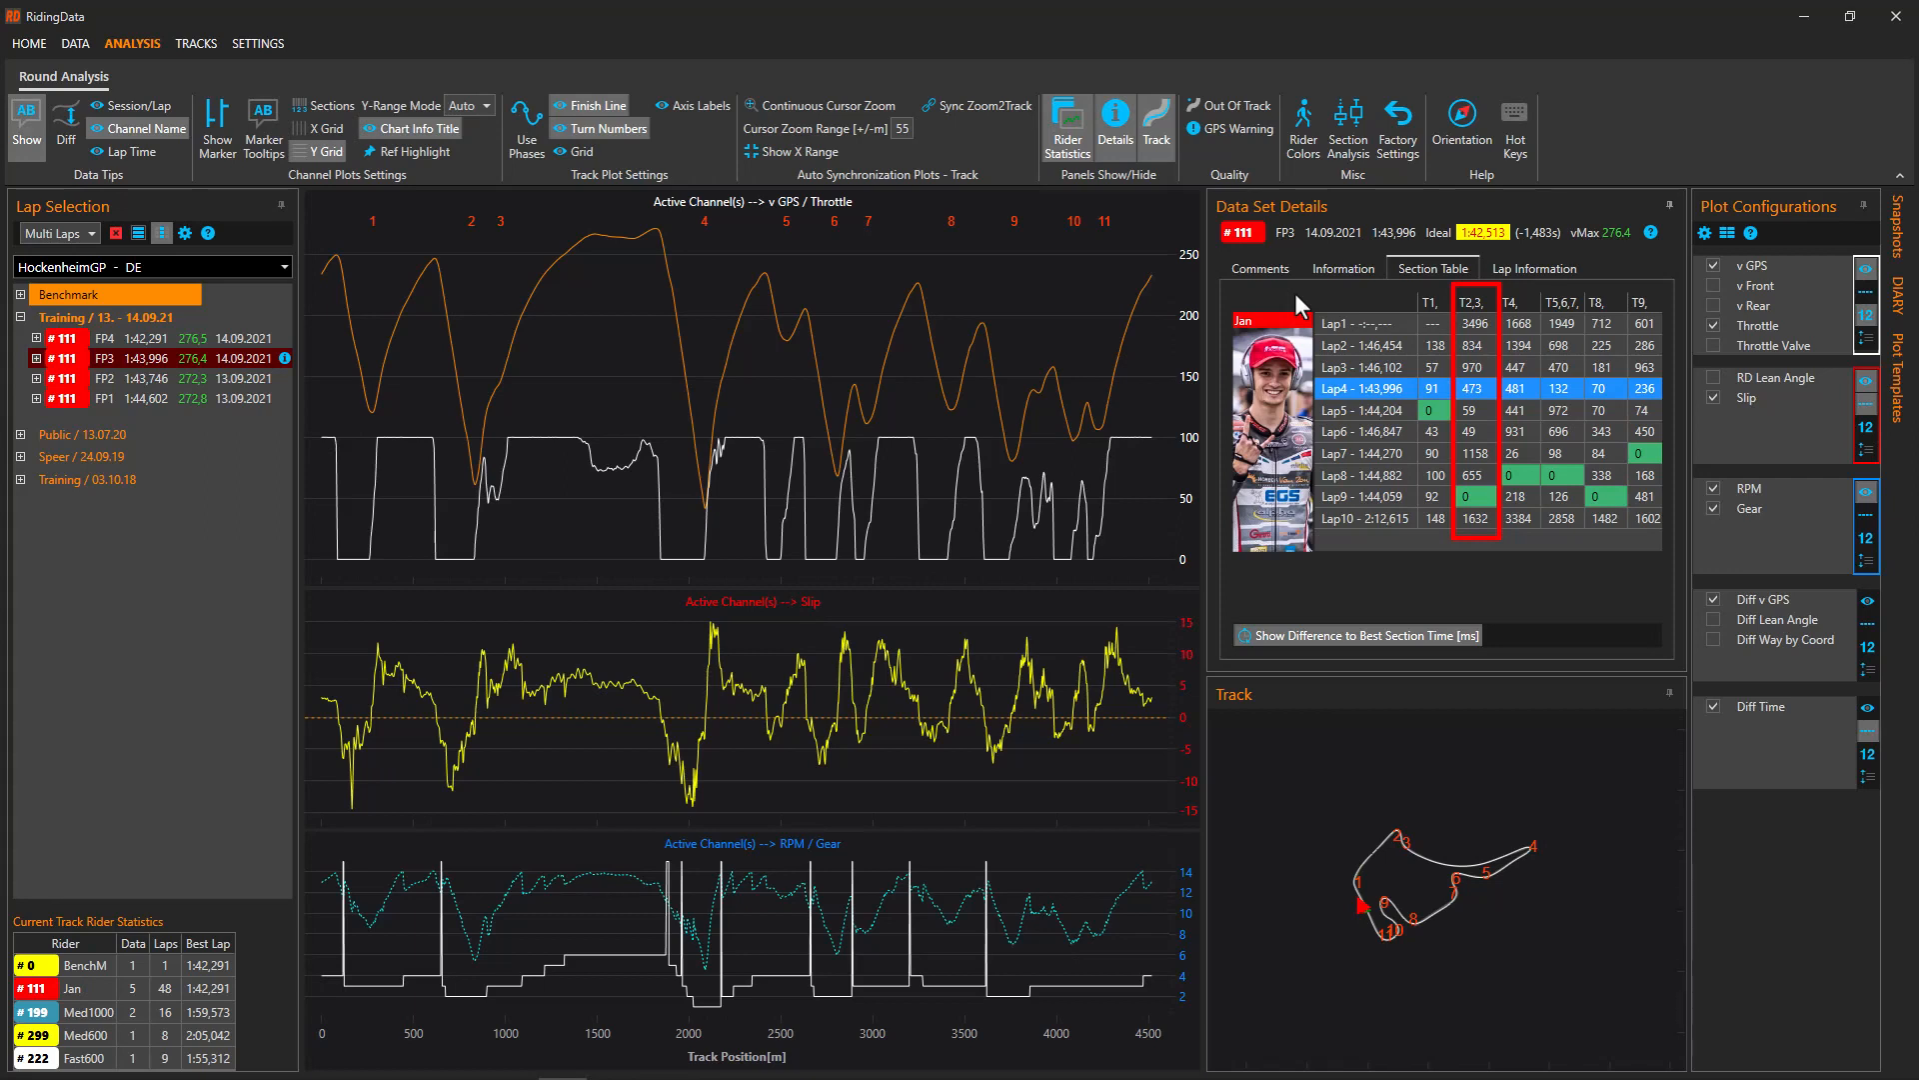
{"action": "left_click", "coordinate": [330, 104]}
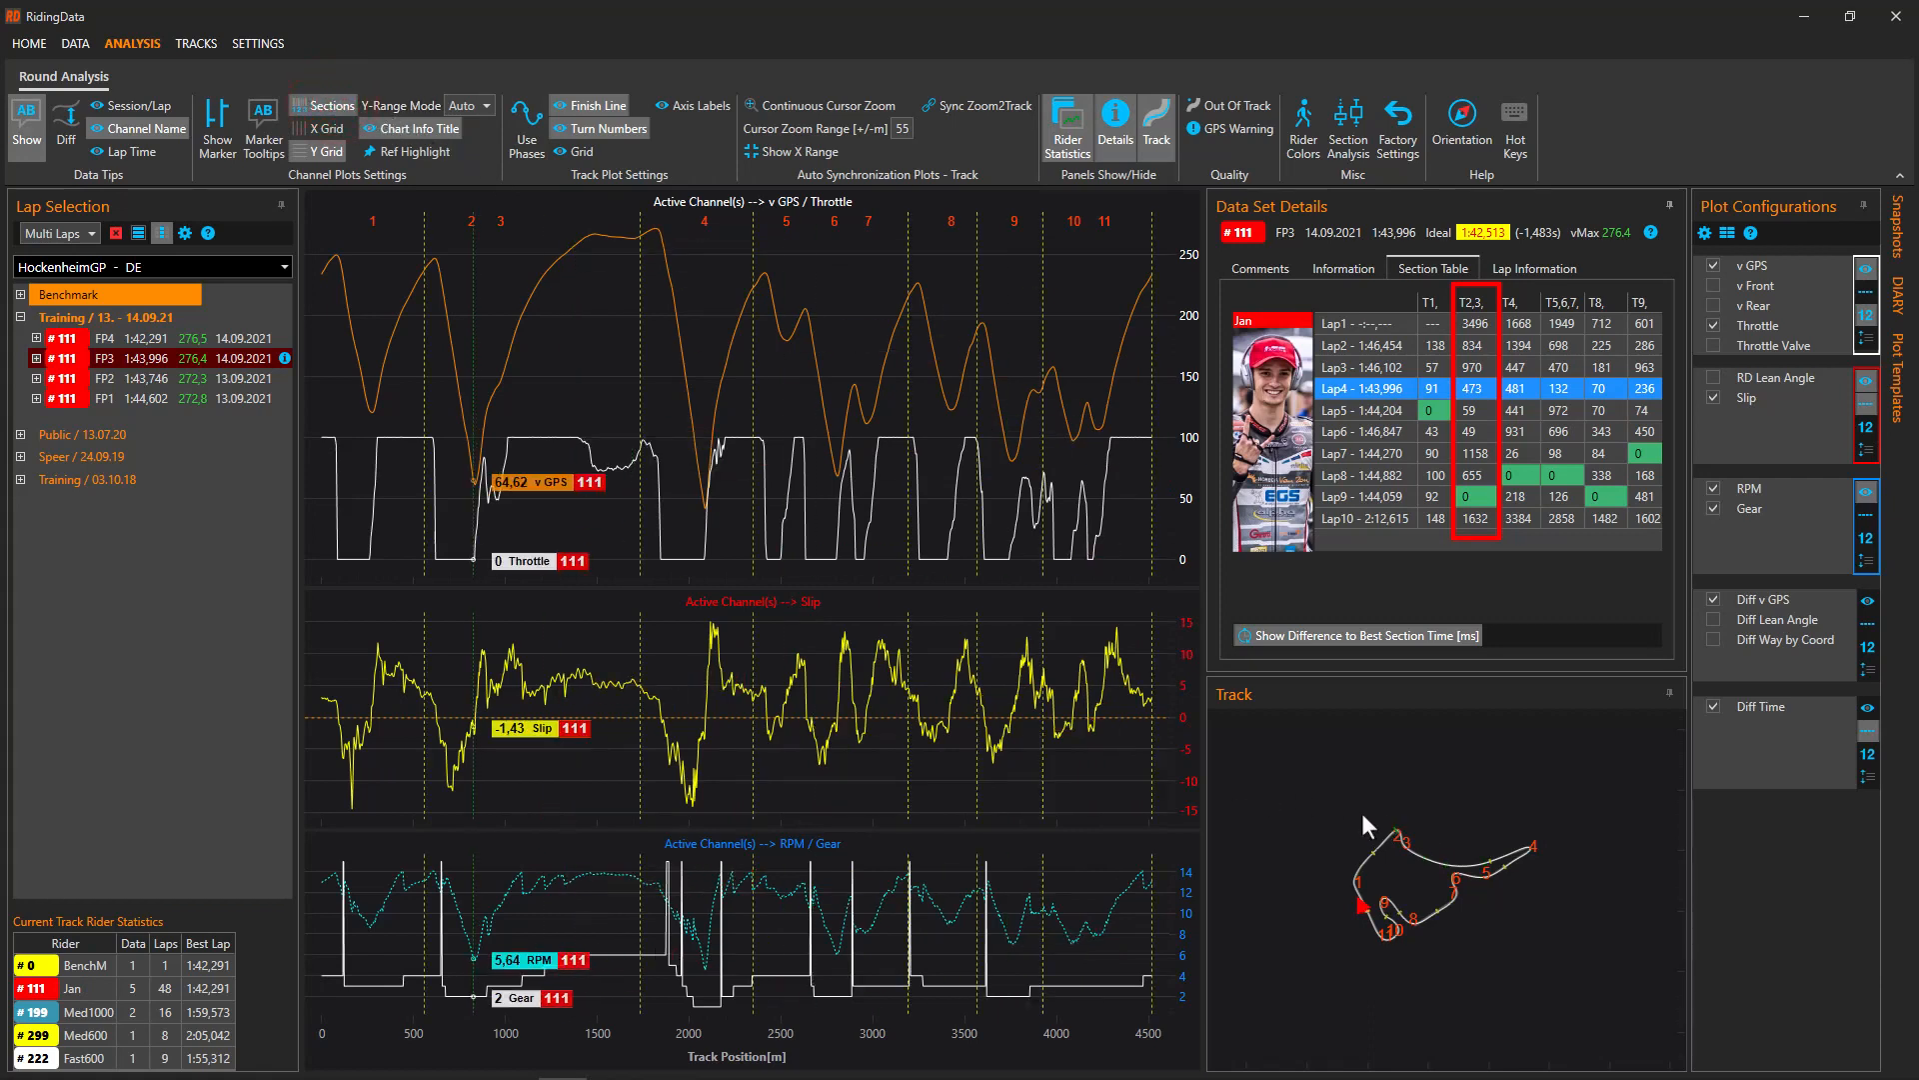
{"action": "left_click_drag", "start_coordinate": [1358, 813], "coordinate": [1516, 873]}
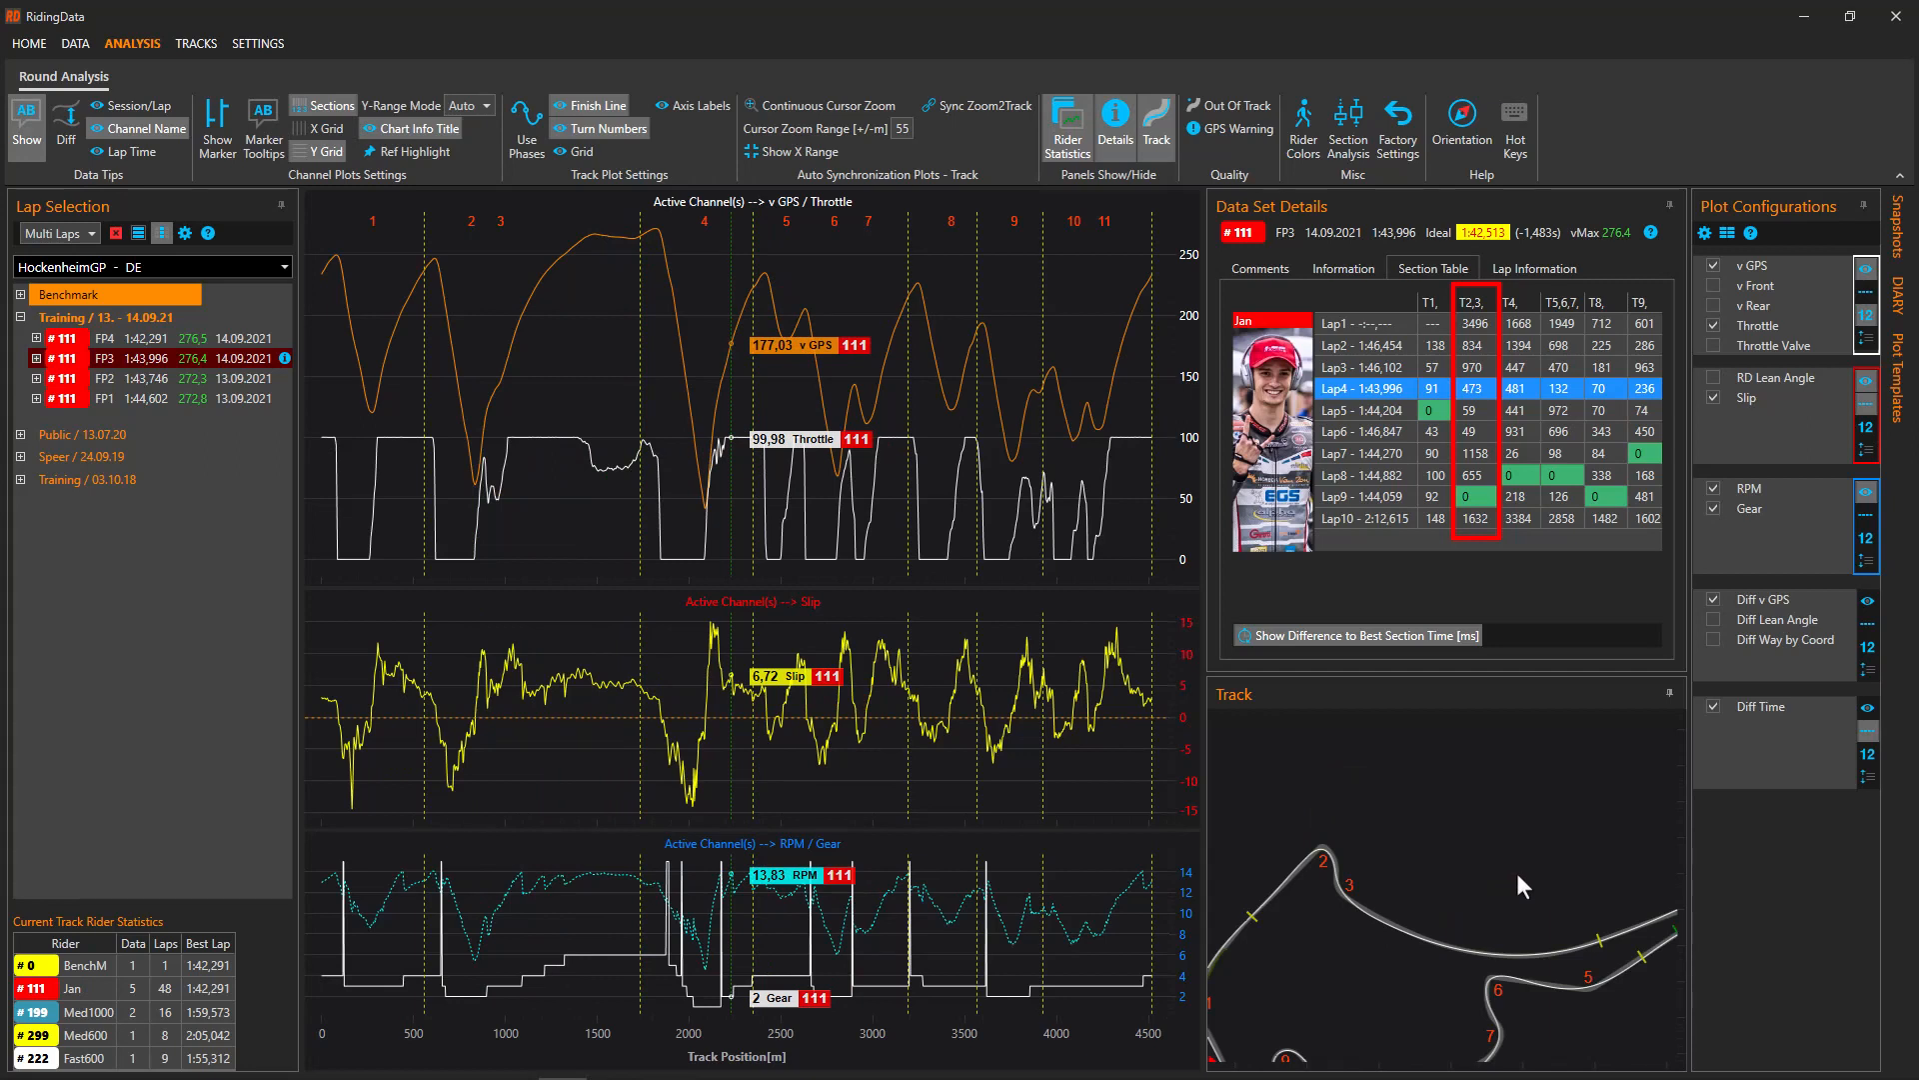
{"action": "left_click", "coordinate": [1490, 869]}
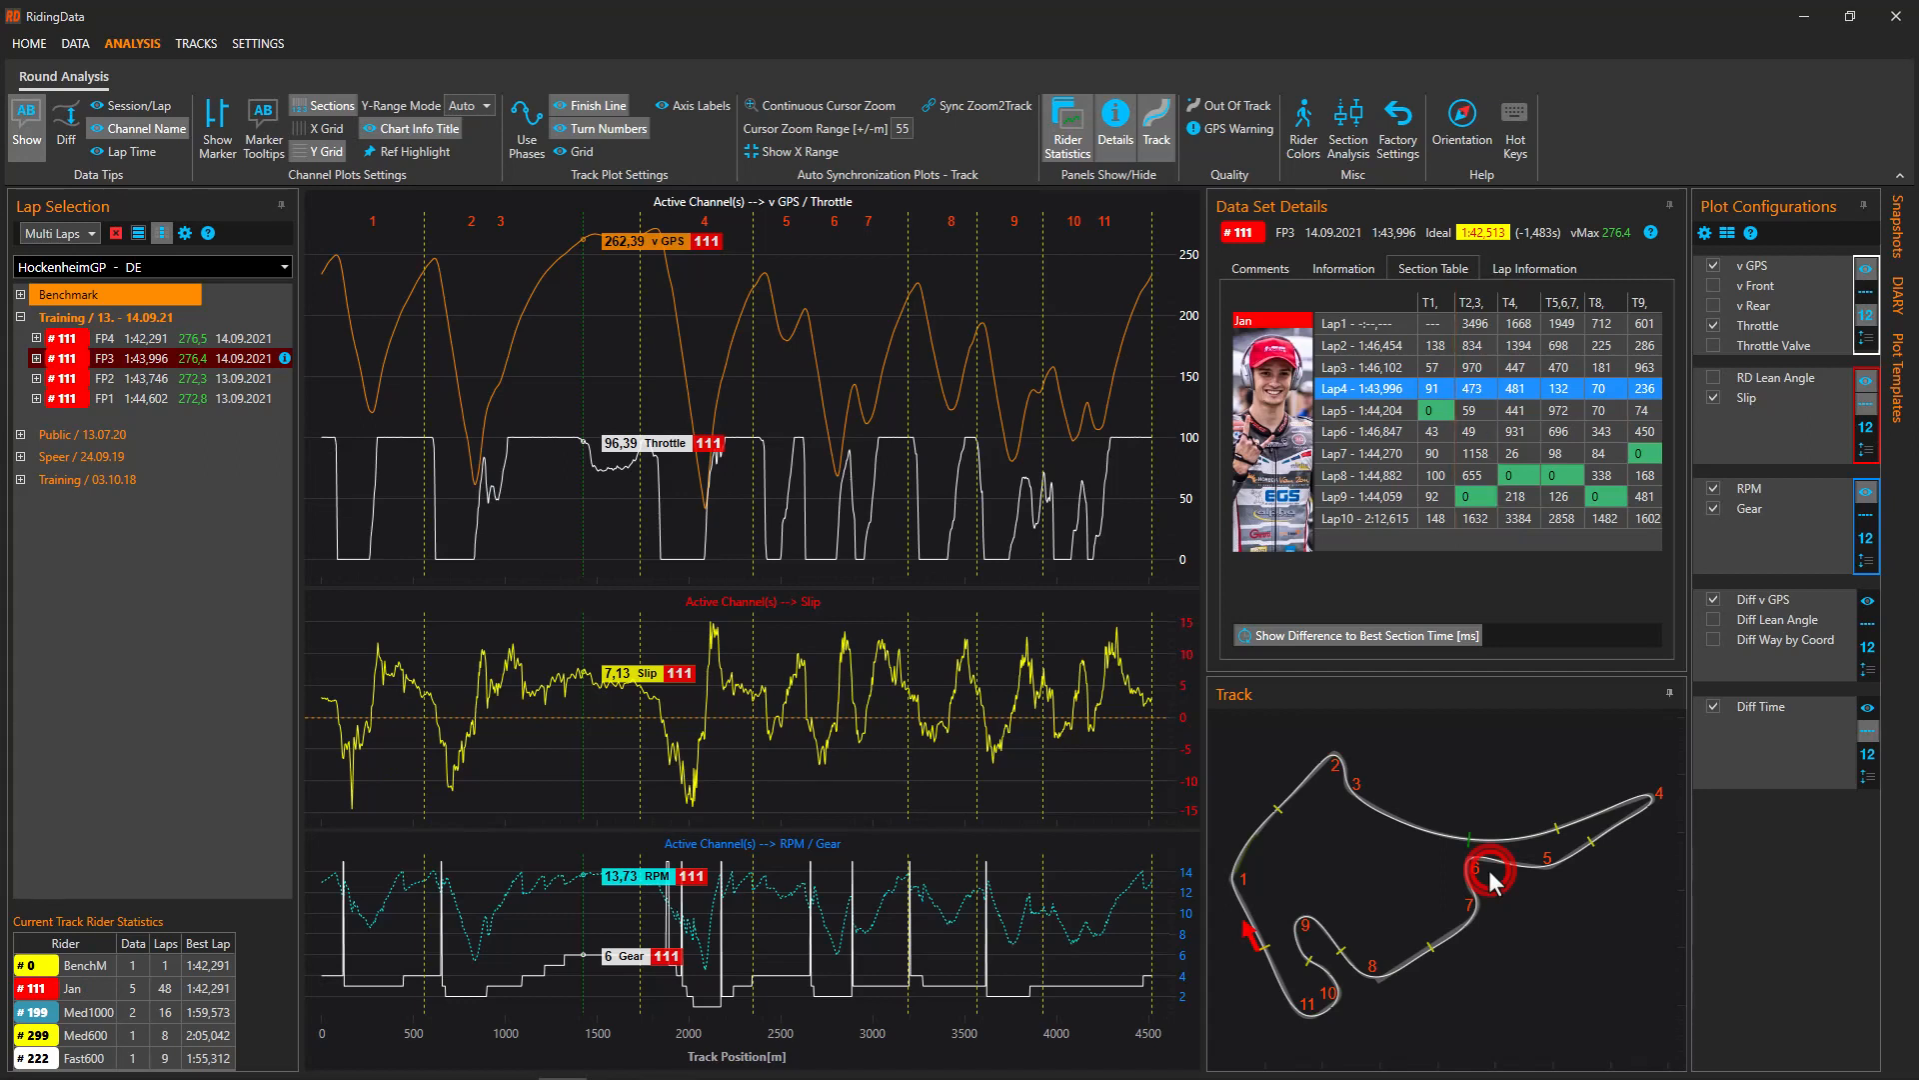
{"action": "left_click", "coordinate": [312, 108]}
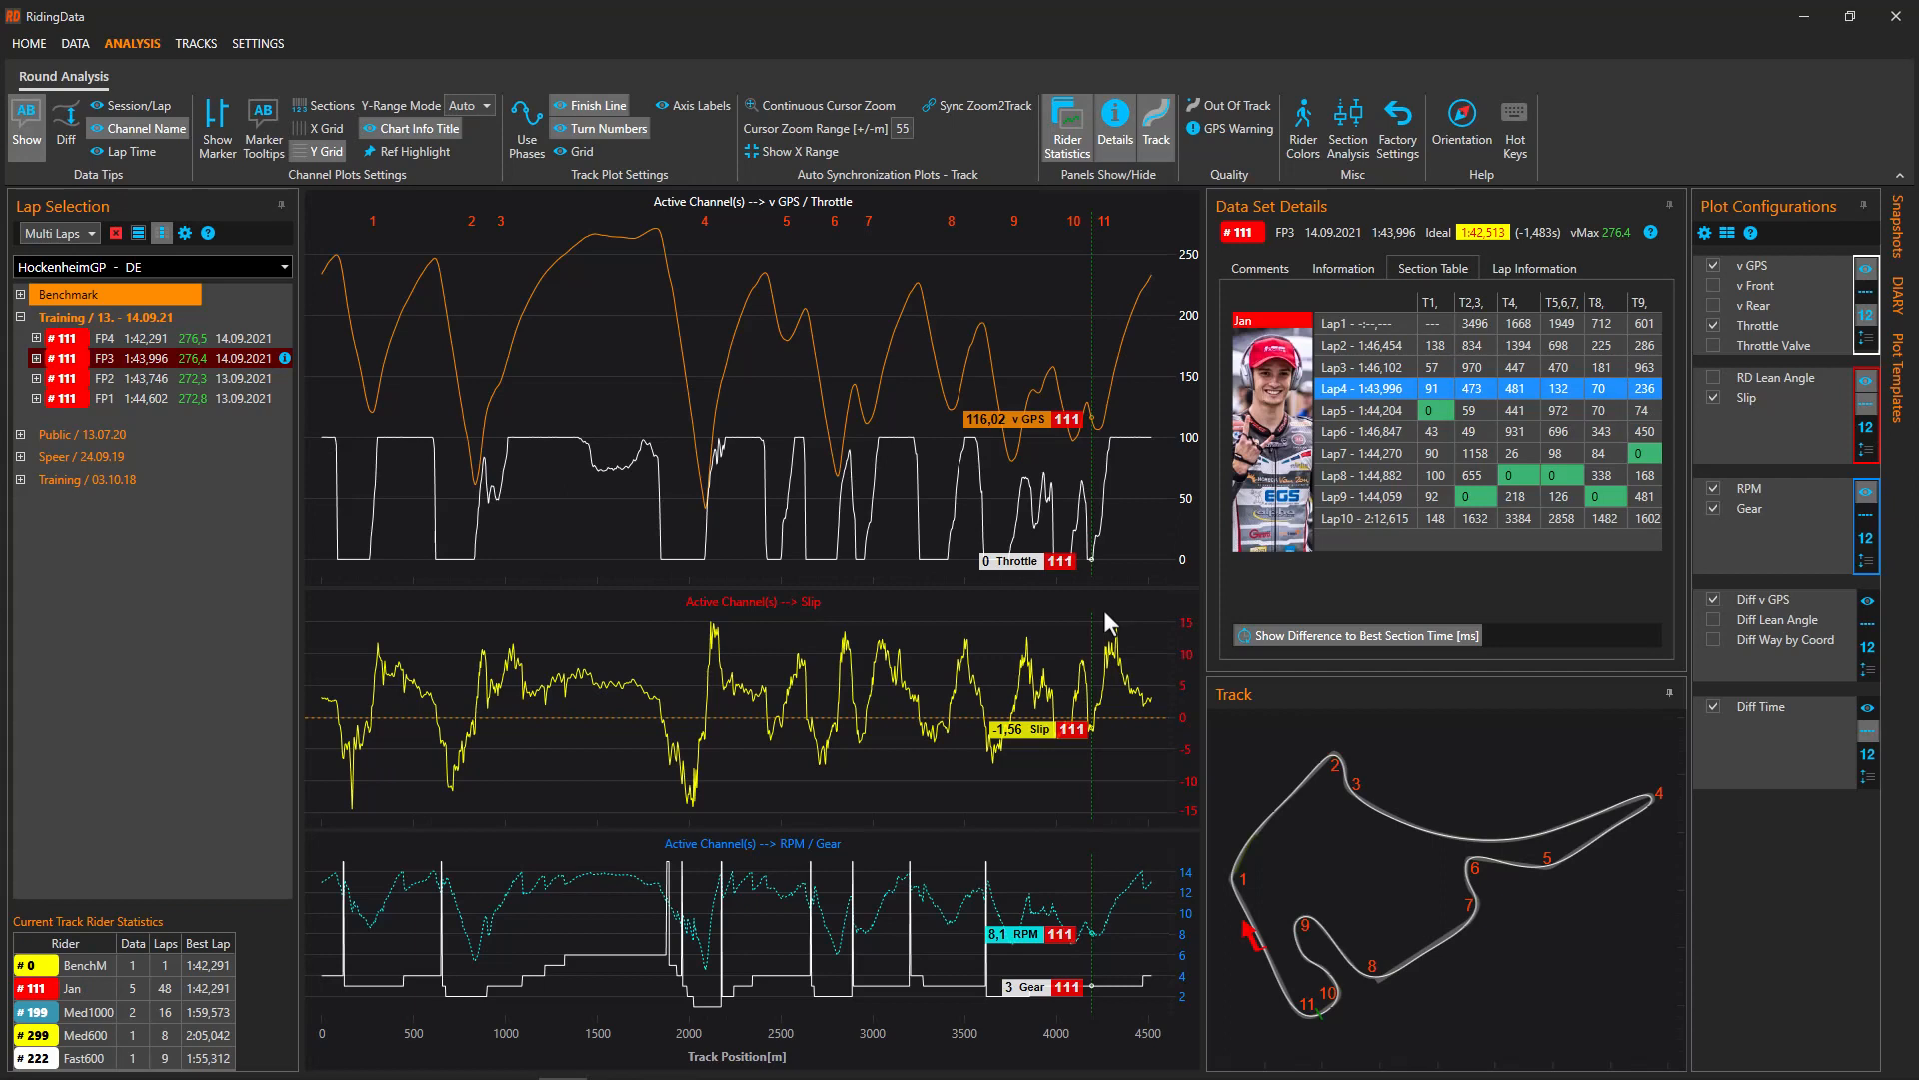
Overlay FP3 Lap 3 on the charts and map, then hide the RPM/Gear chart
{"action": "double_click", "coordinate": [142, 356]}
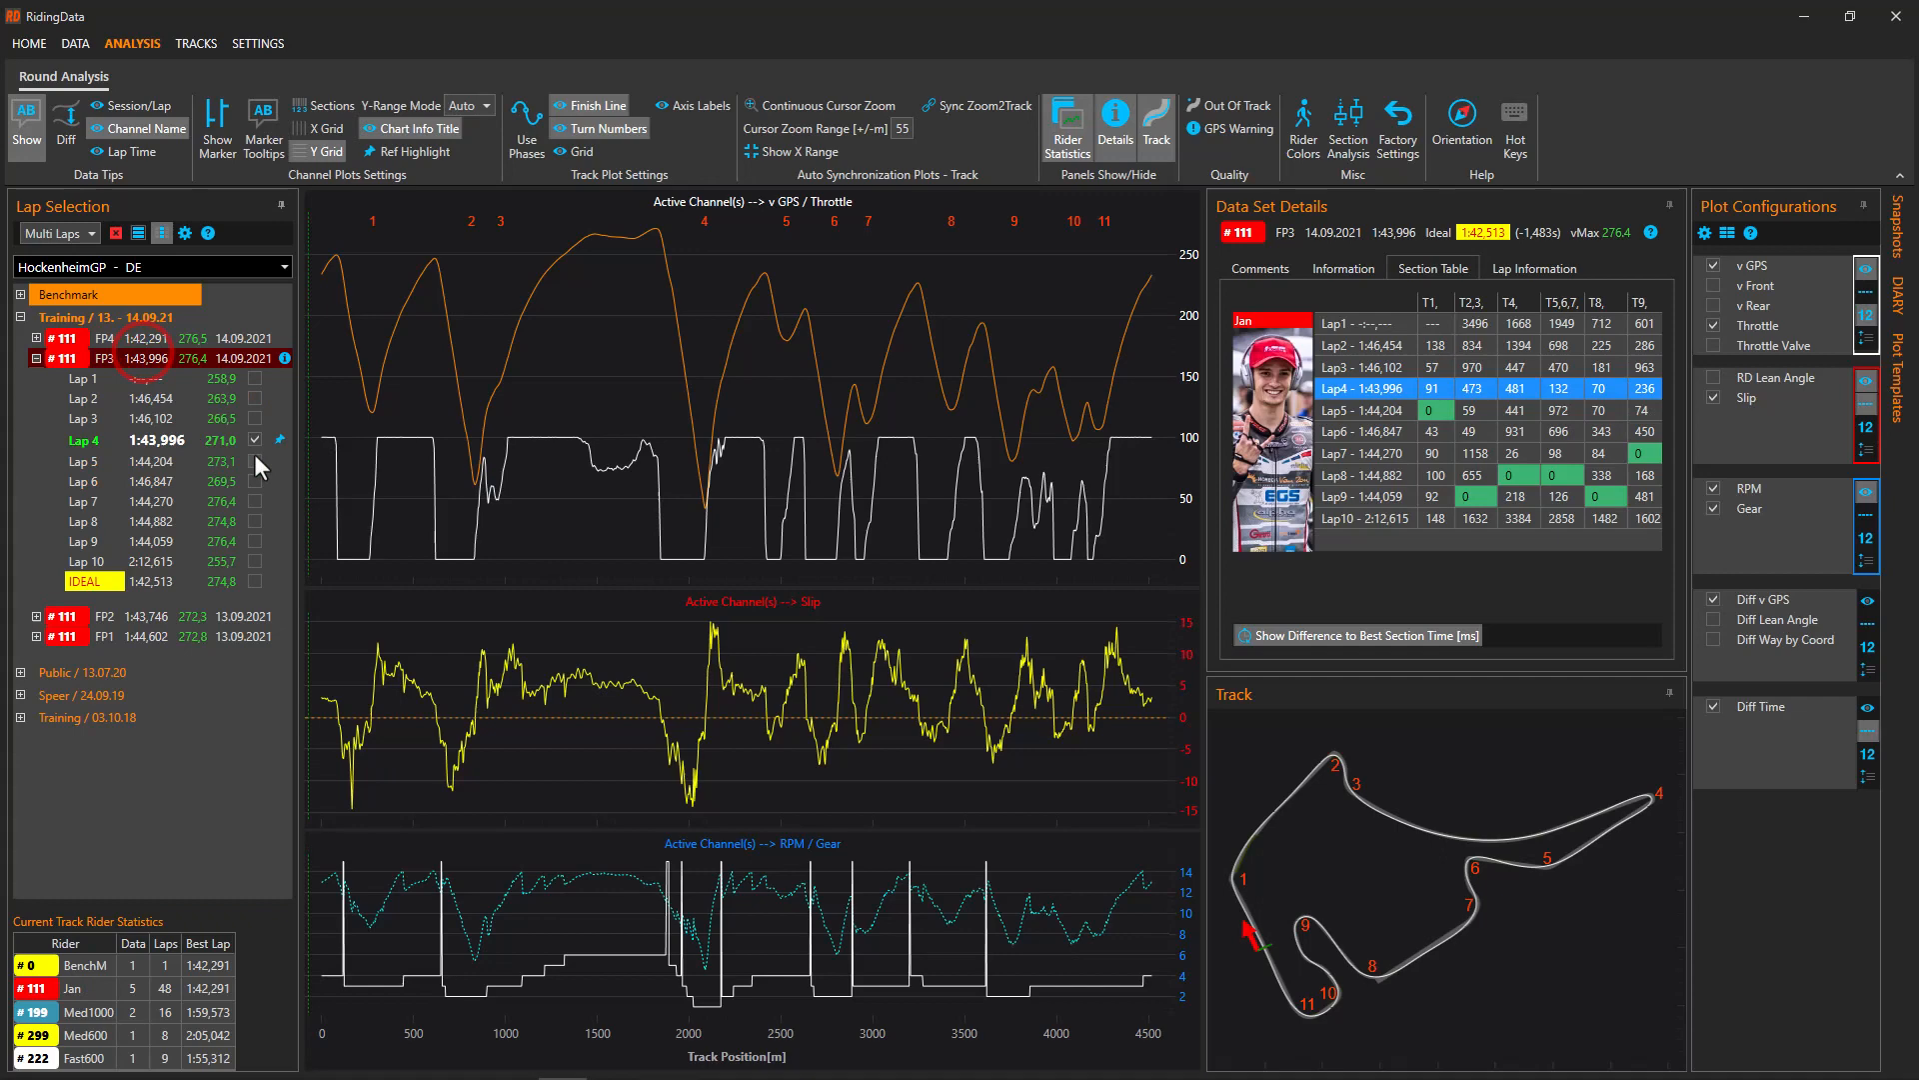
{"action": "left_click", "coordinate": [255, 419]}
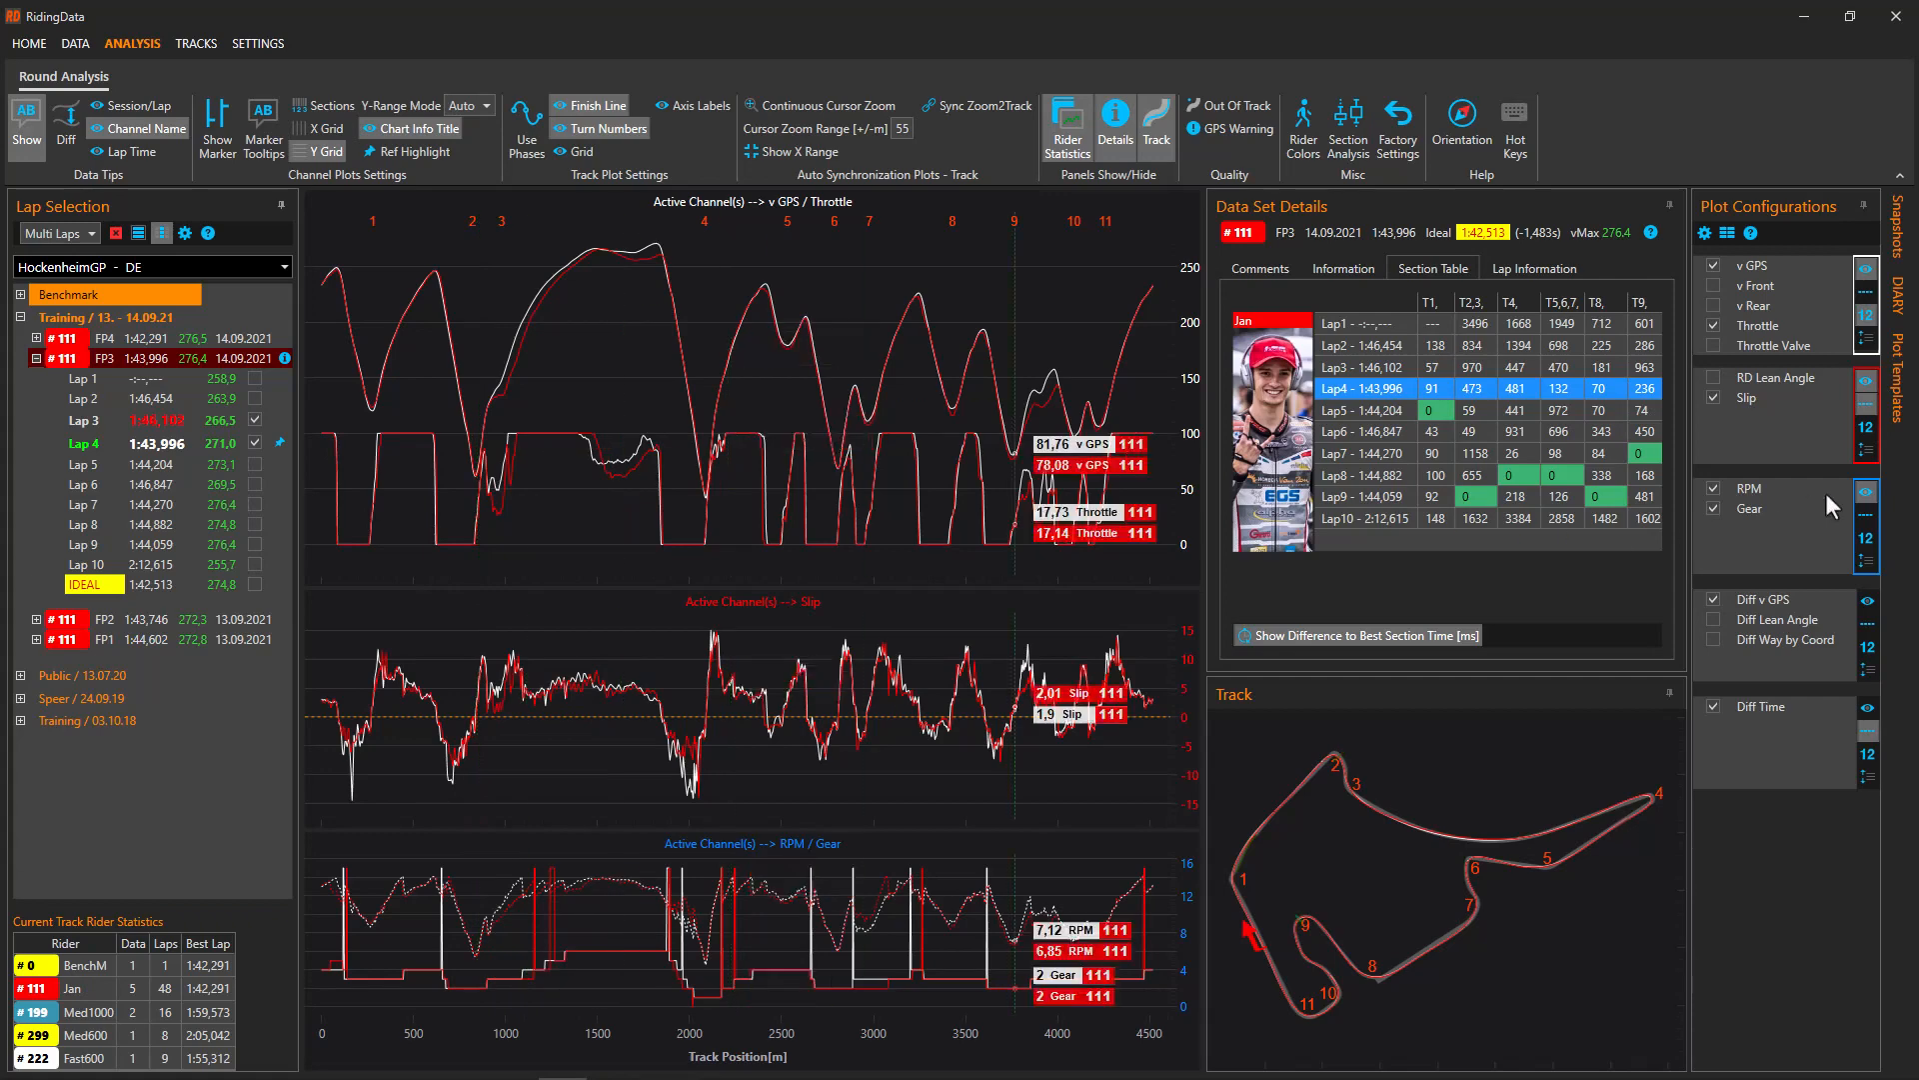
{"action": "left_click", "coordinate": [1866, 490]}
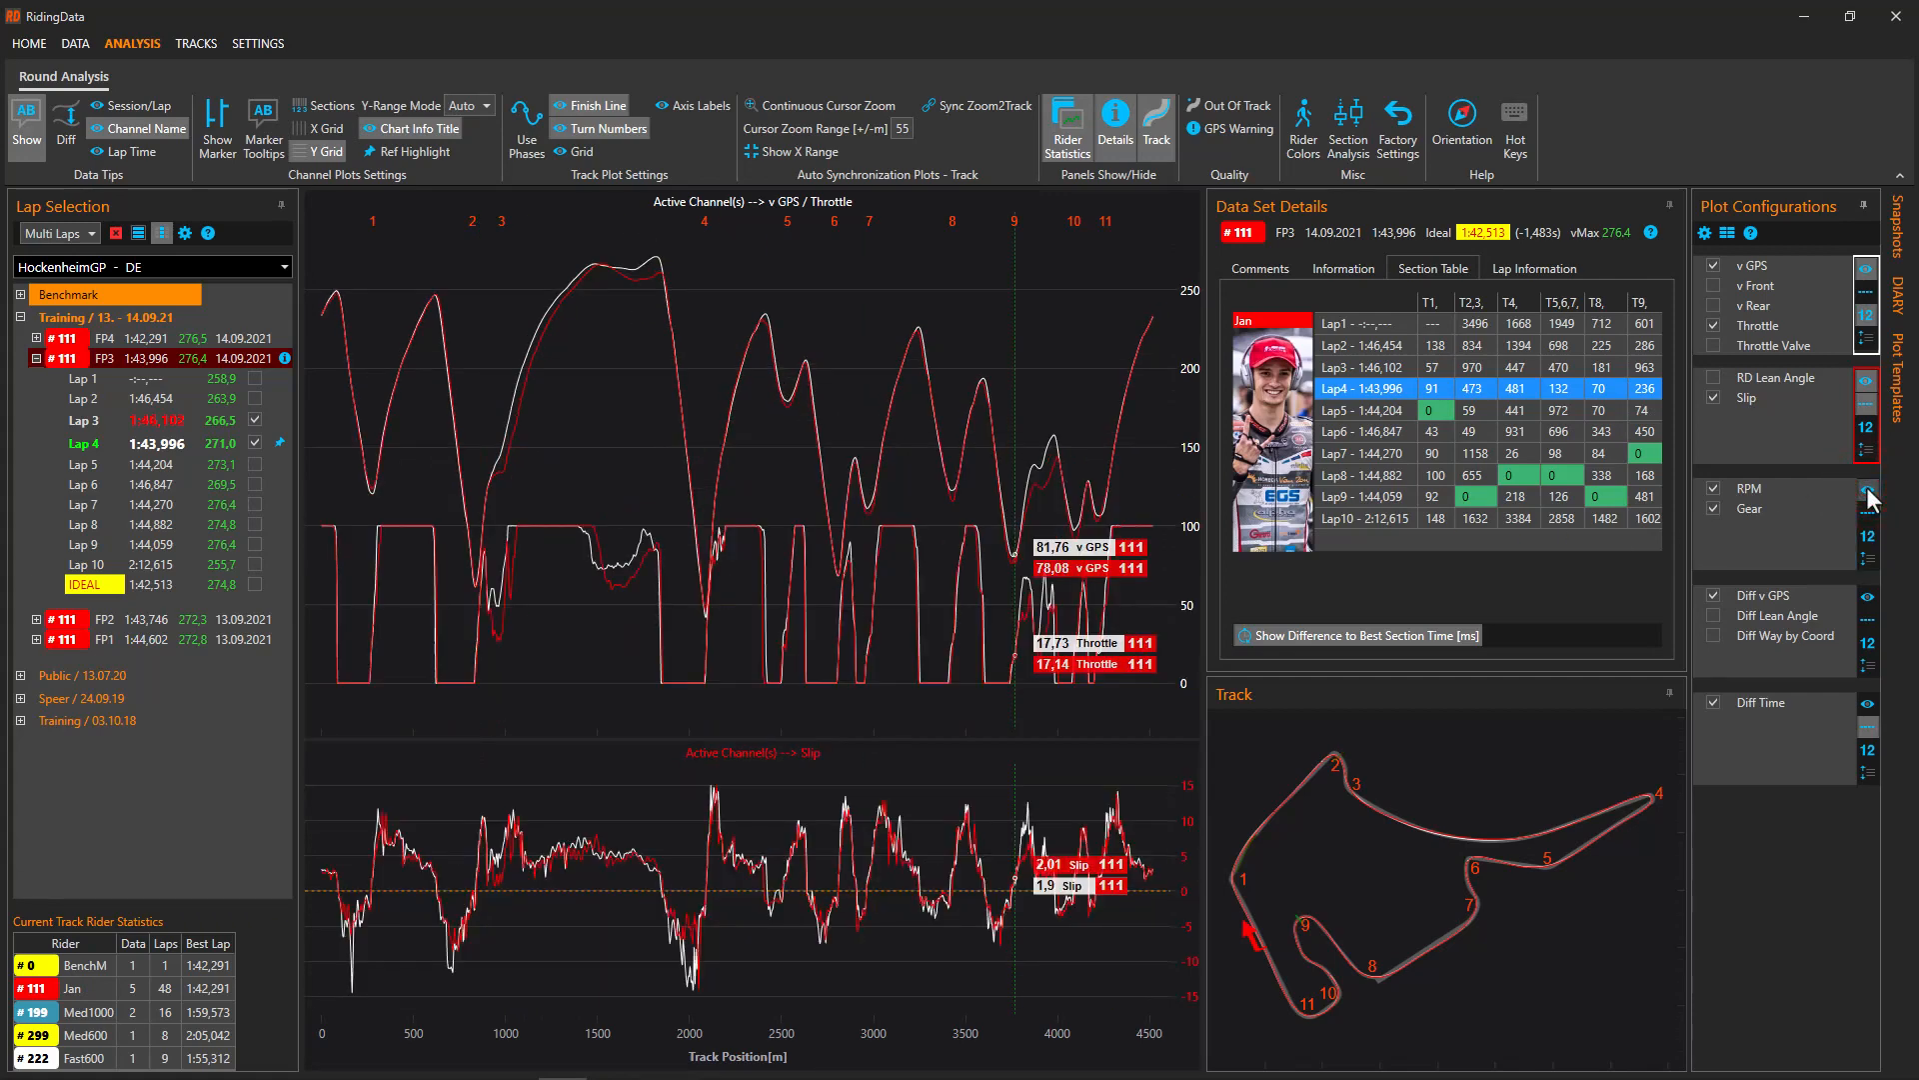
In Settings, change the first Dark Theme lap colour from white to the light theme's cyan
{"action": "left_click", "coordinate": [258, 44]}
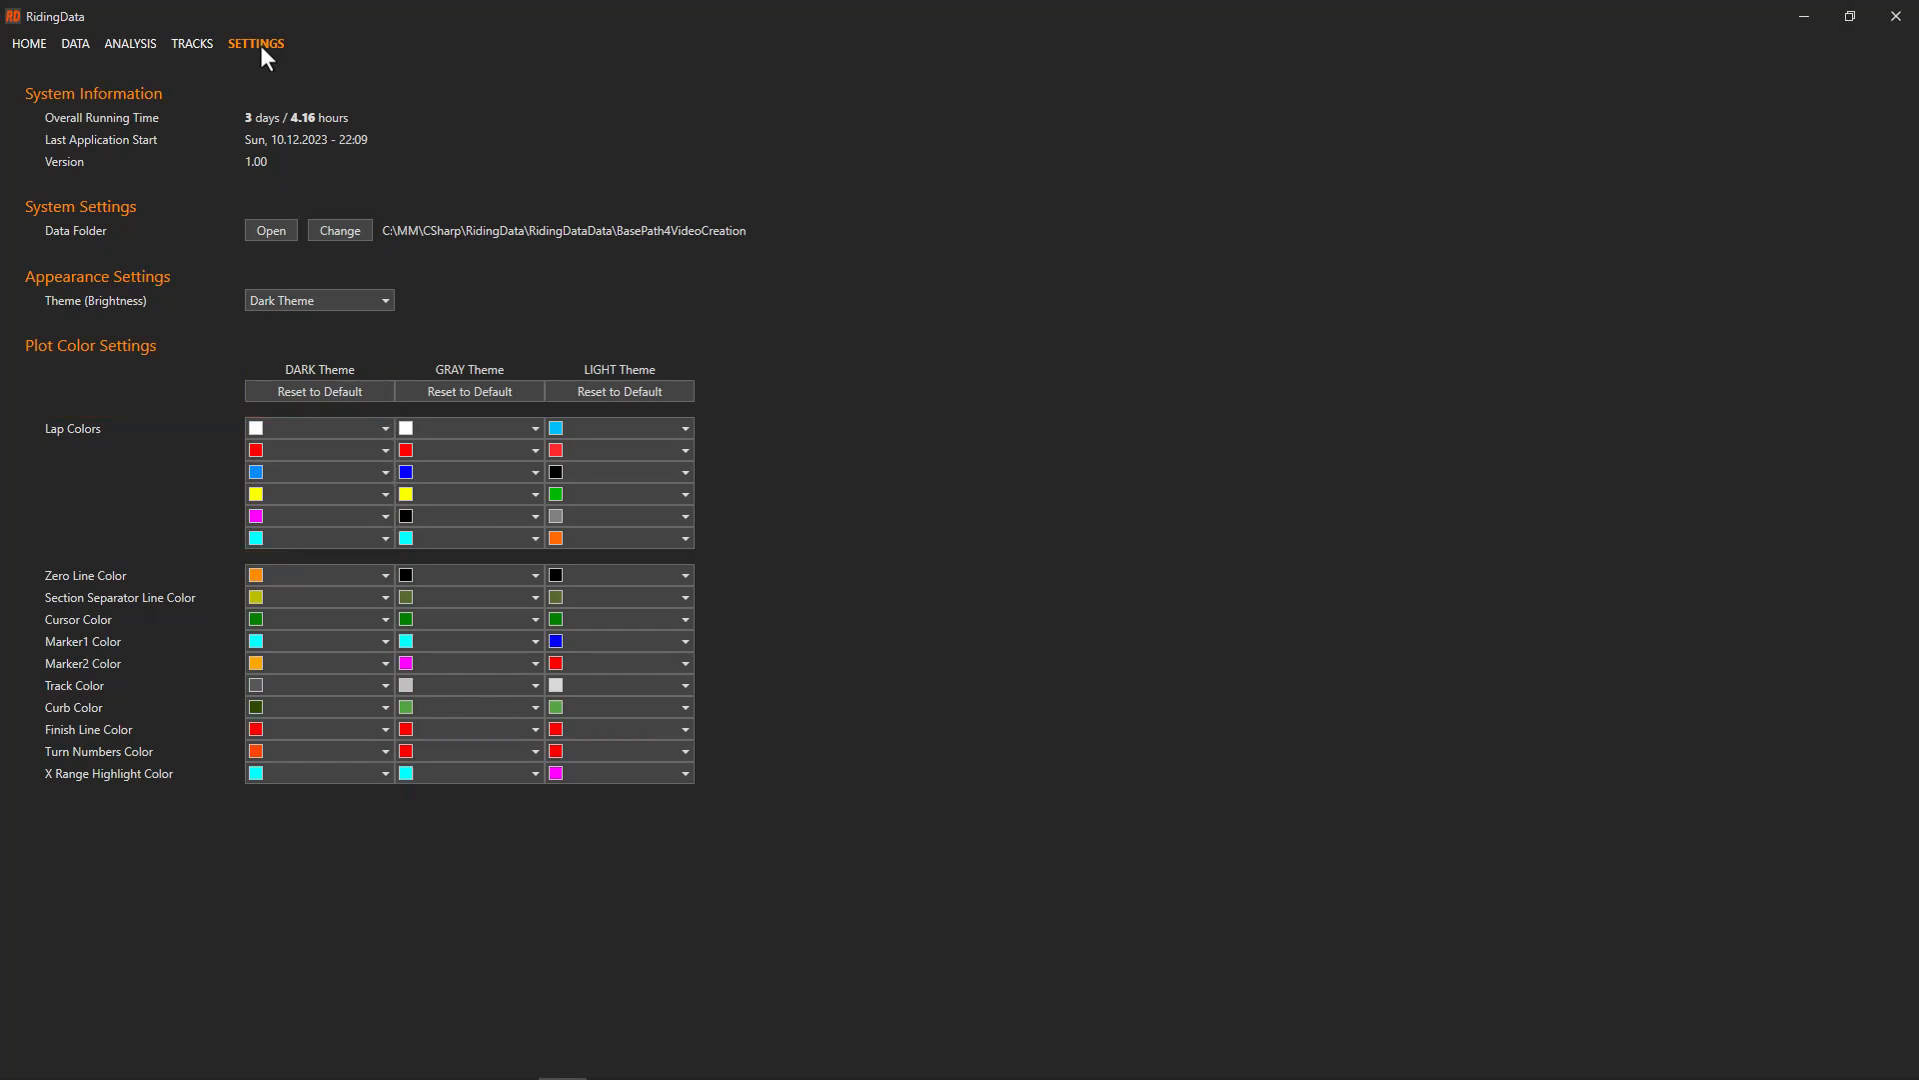
{"action": "left_click", "coordinate": [361, 425]}
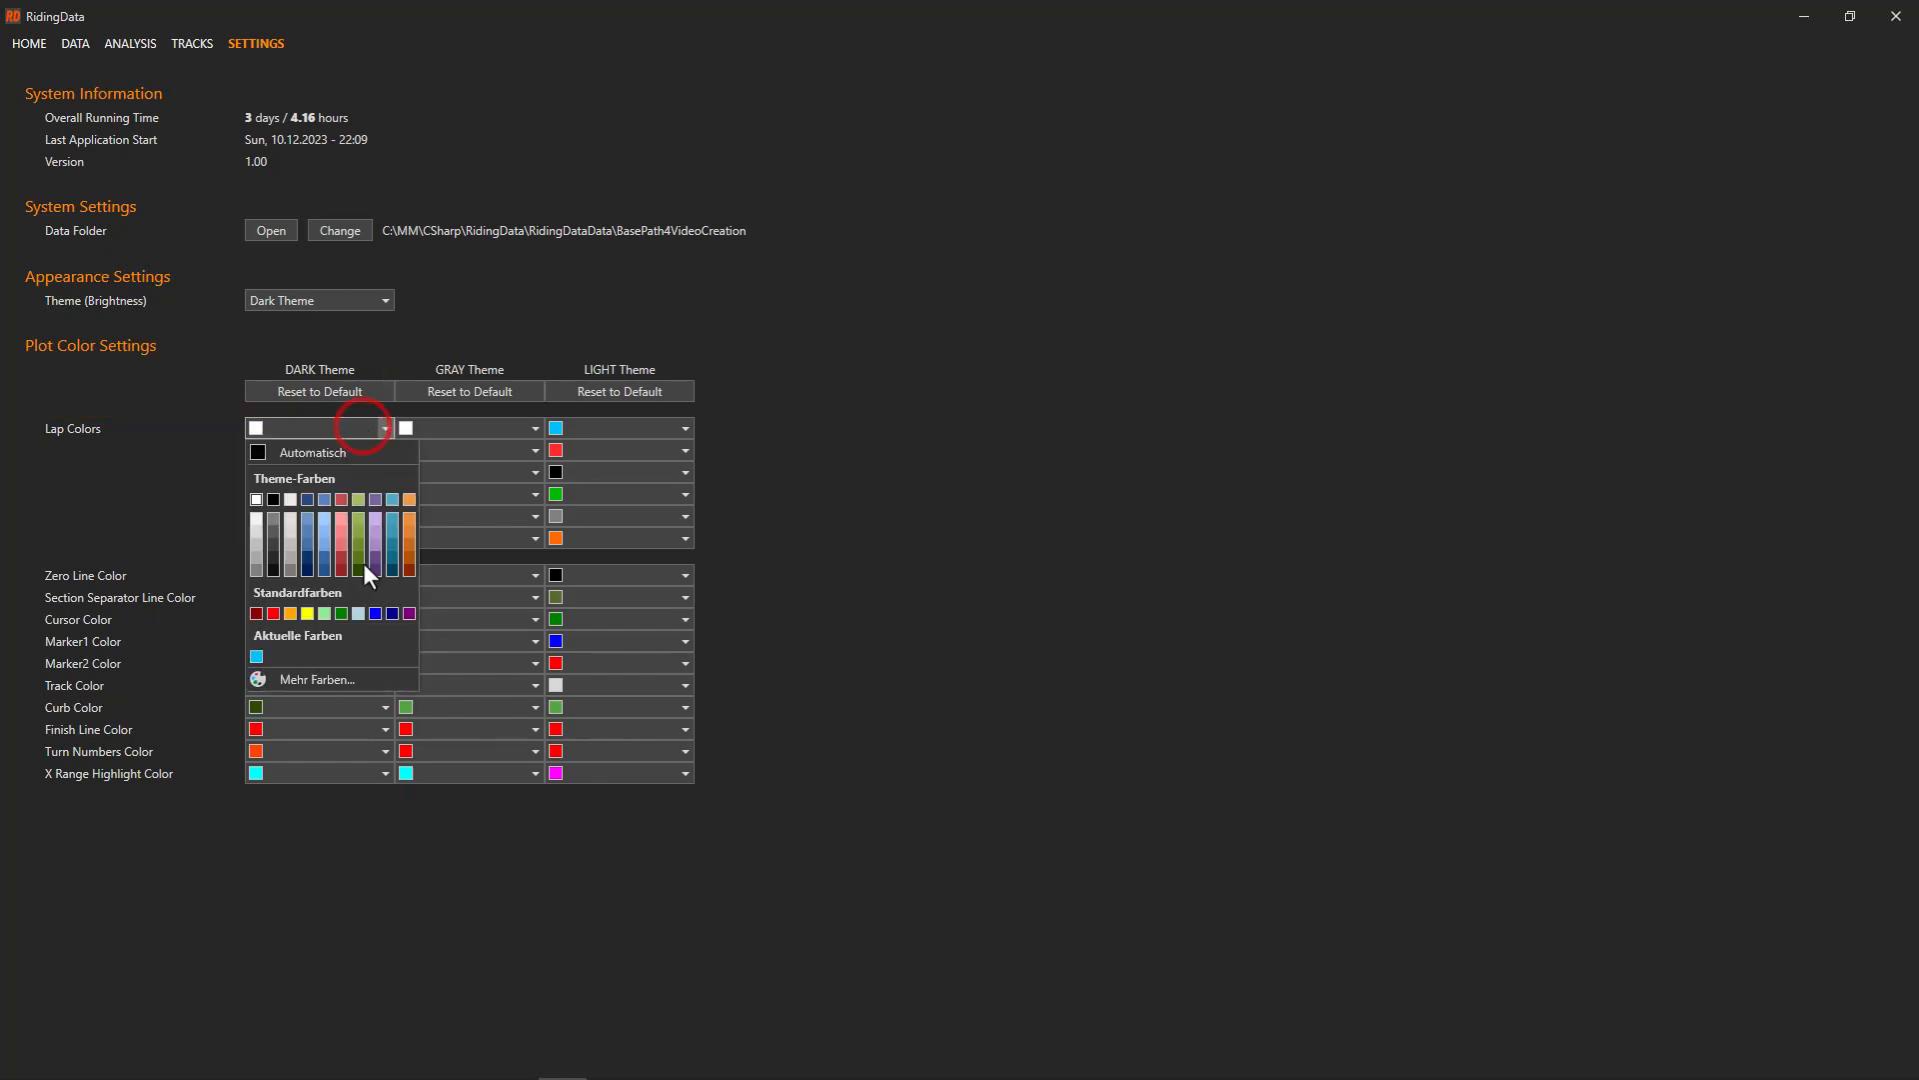
{"action": "left_click", "coordinate": [294, 679]}
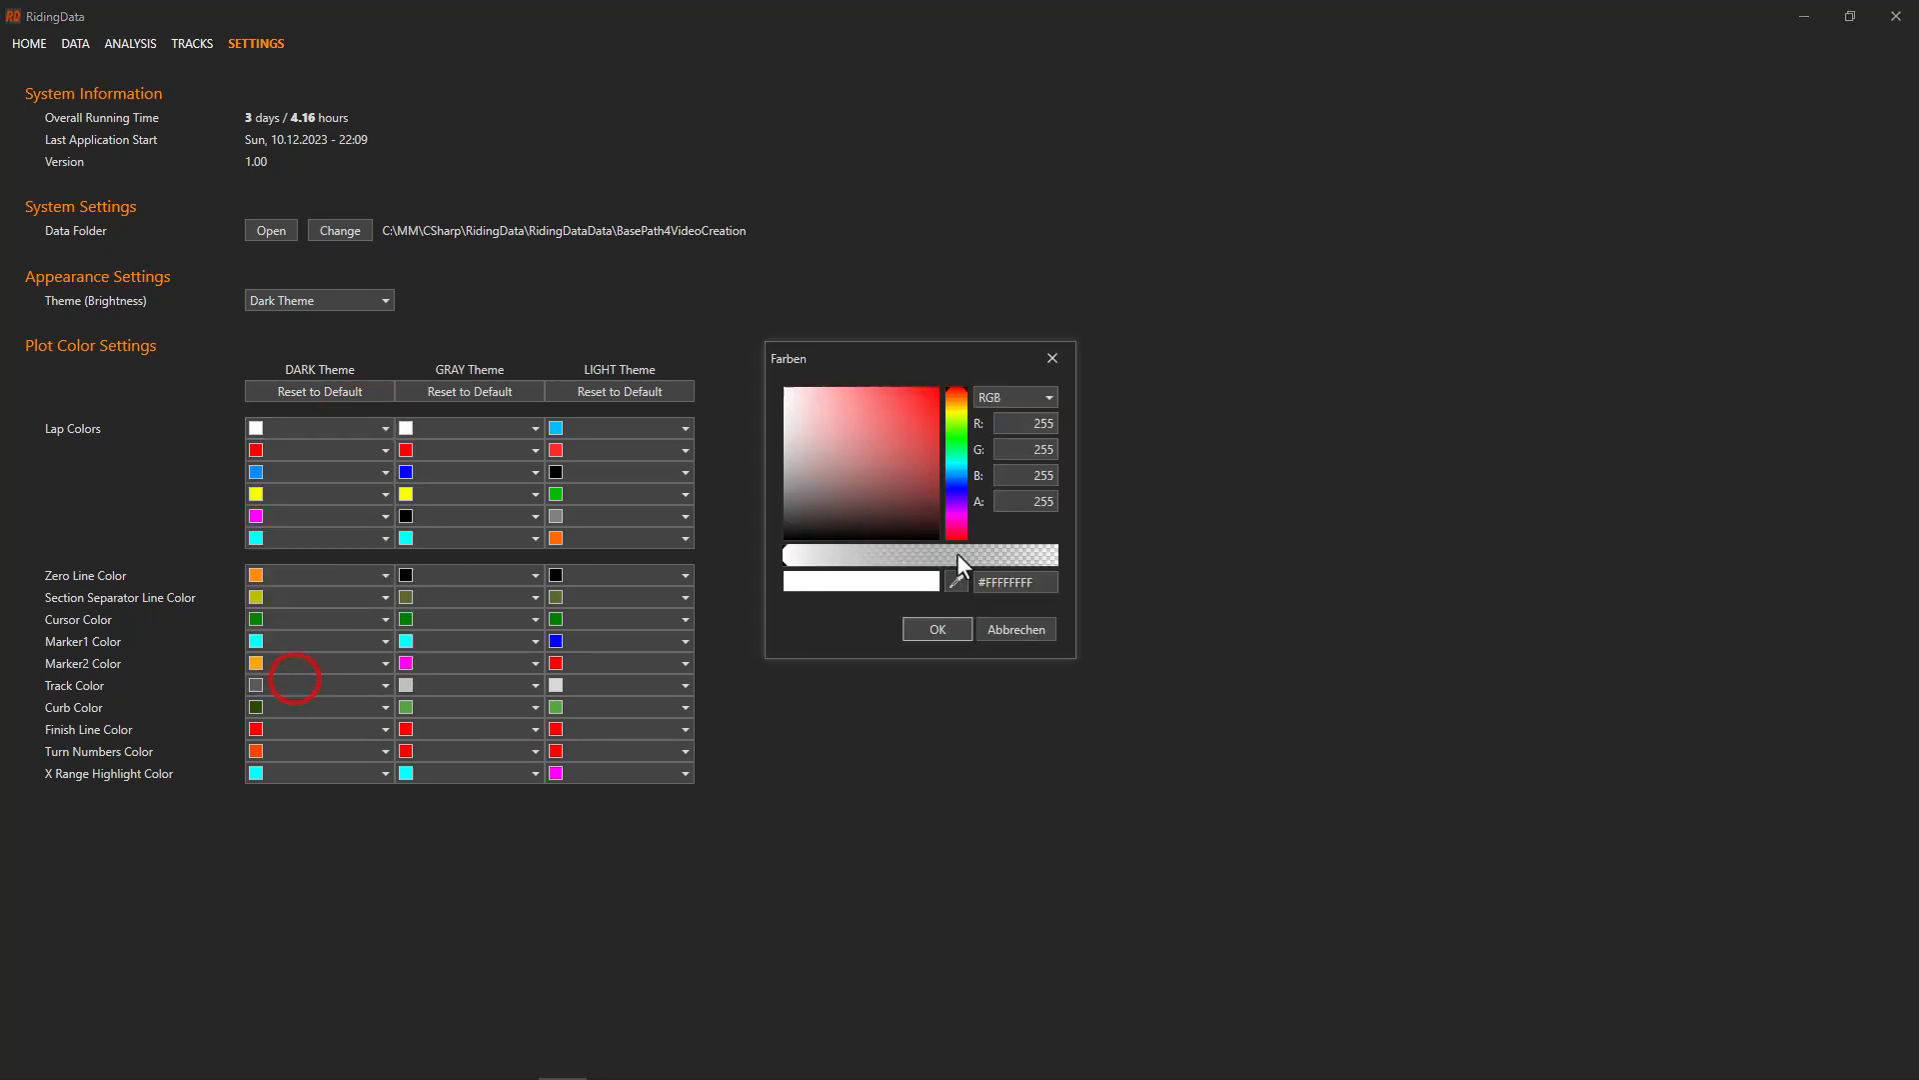
{"action": "left_click", "coordinate": [955, 578]}
{"action": "left_click", "coordinate": [556, 428]}
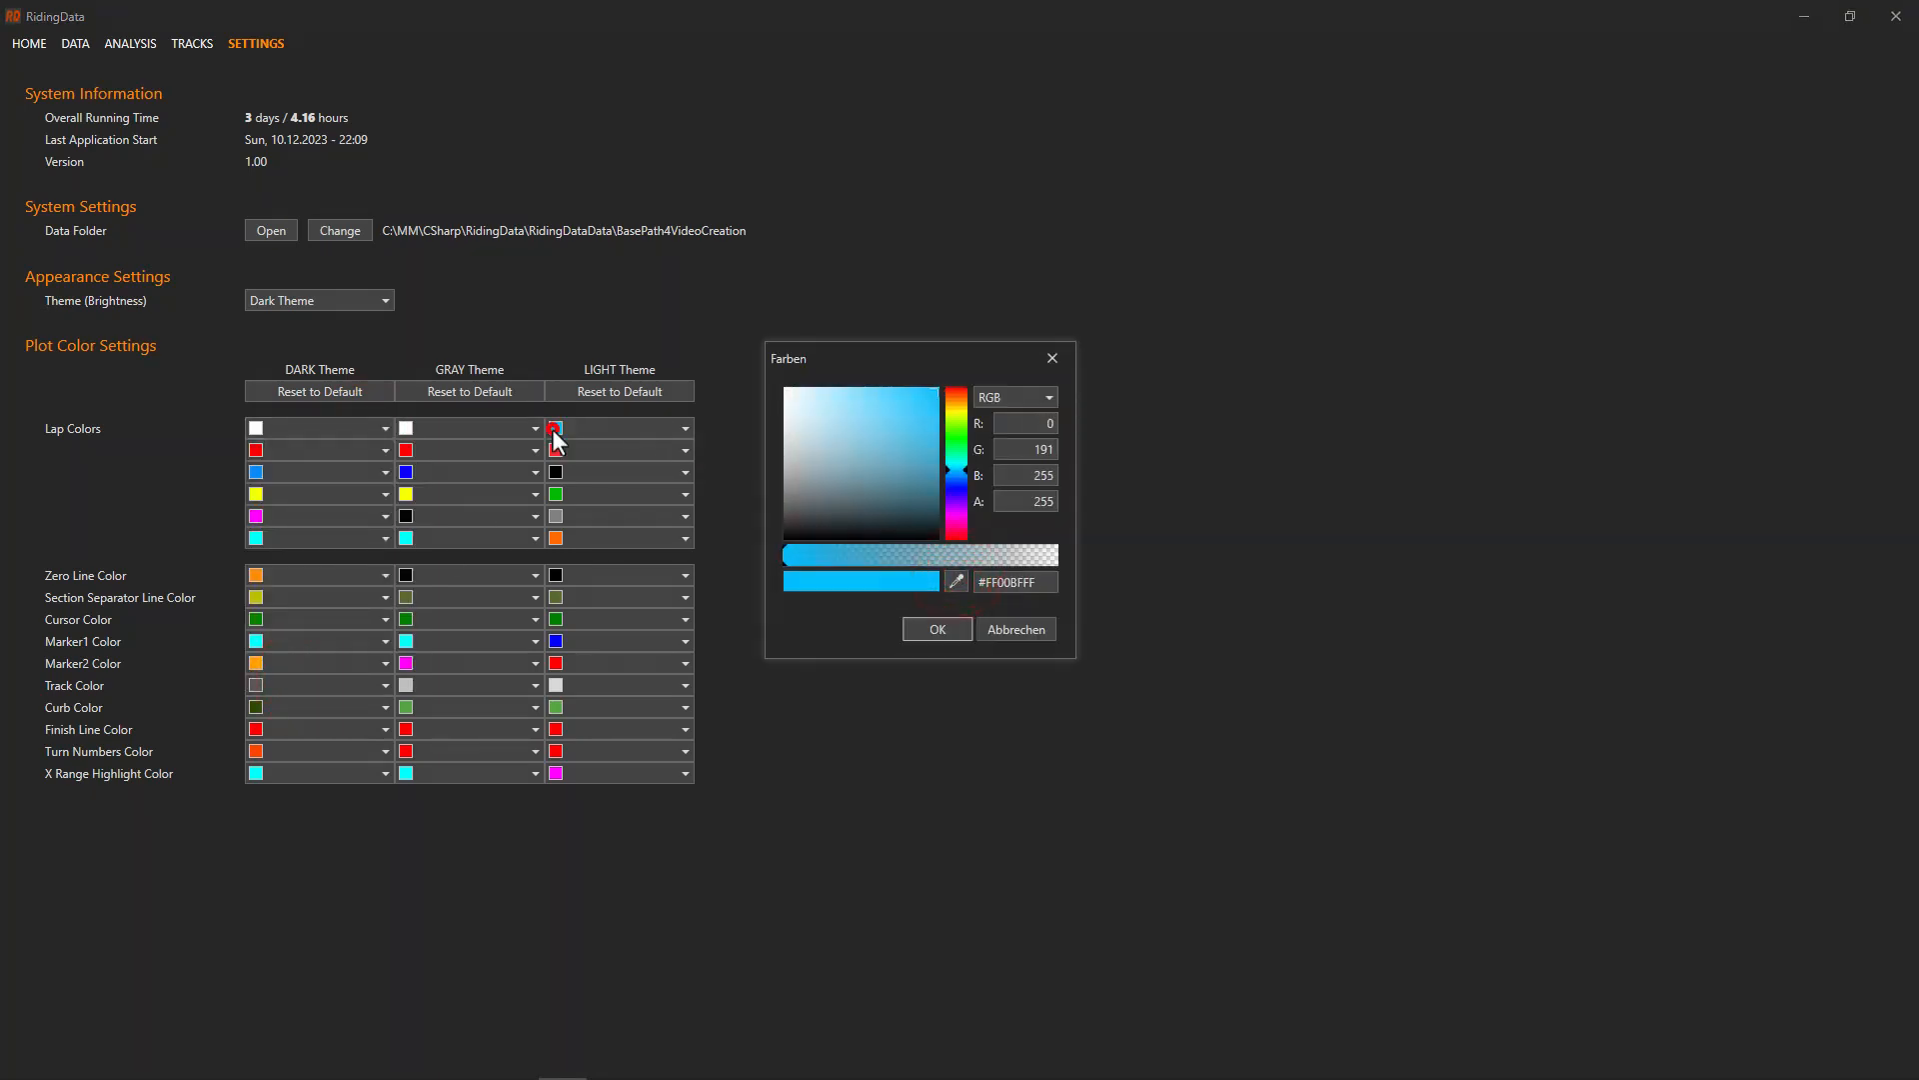
{"action": "left_click", "coordinate": [952, 627]}
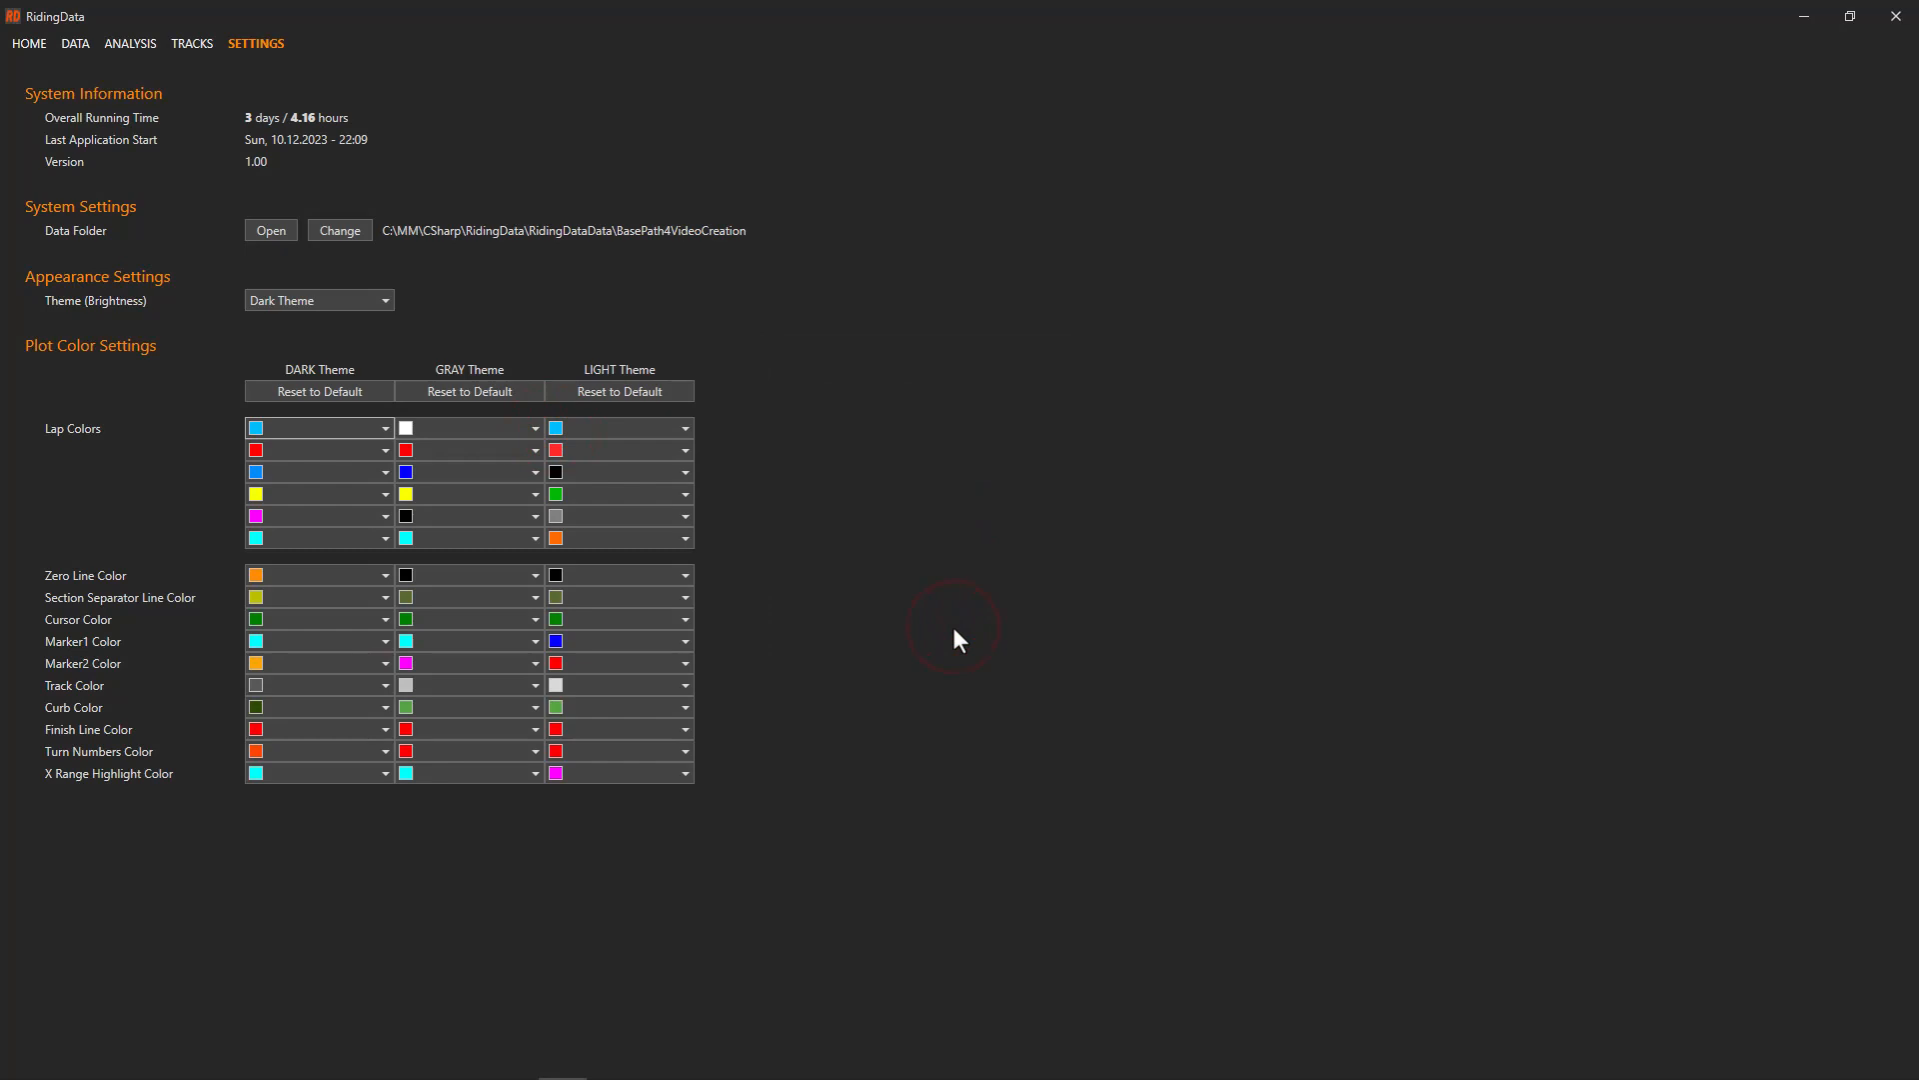
{"action": "left_click", "coordinate": [130, 35]}
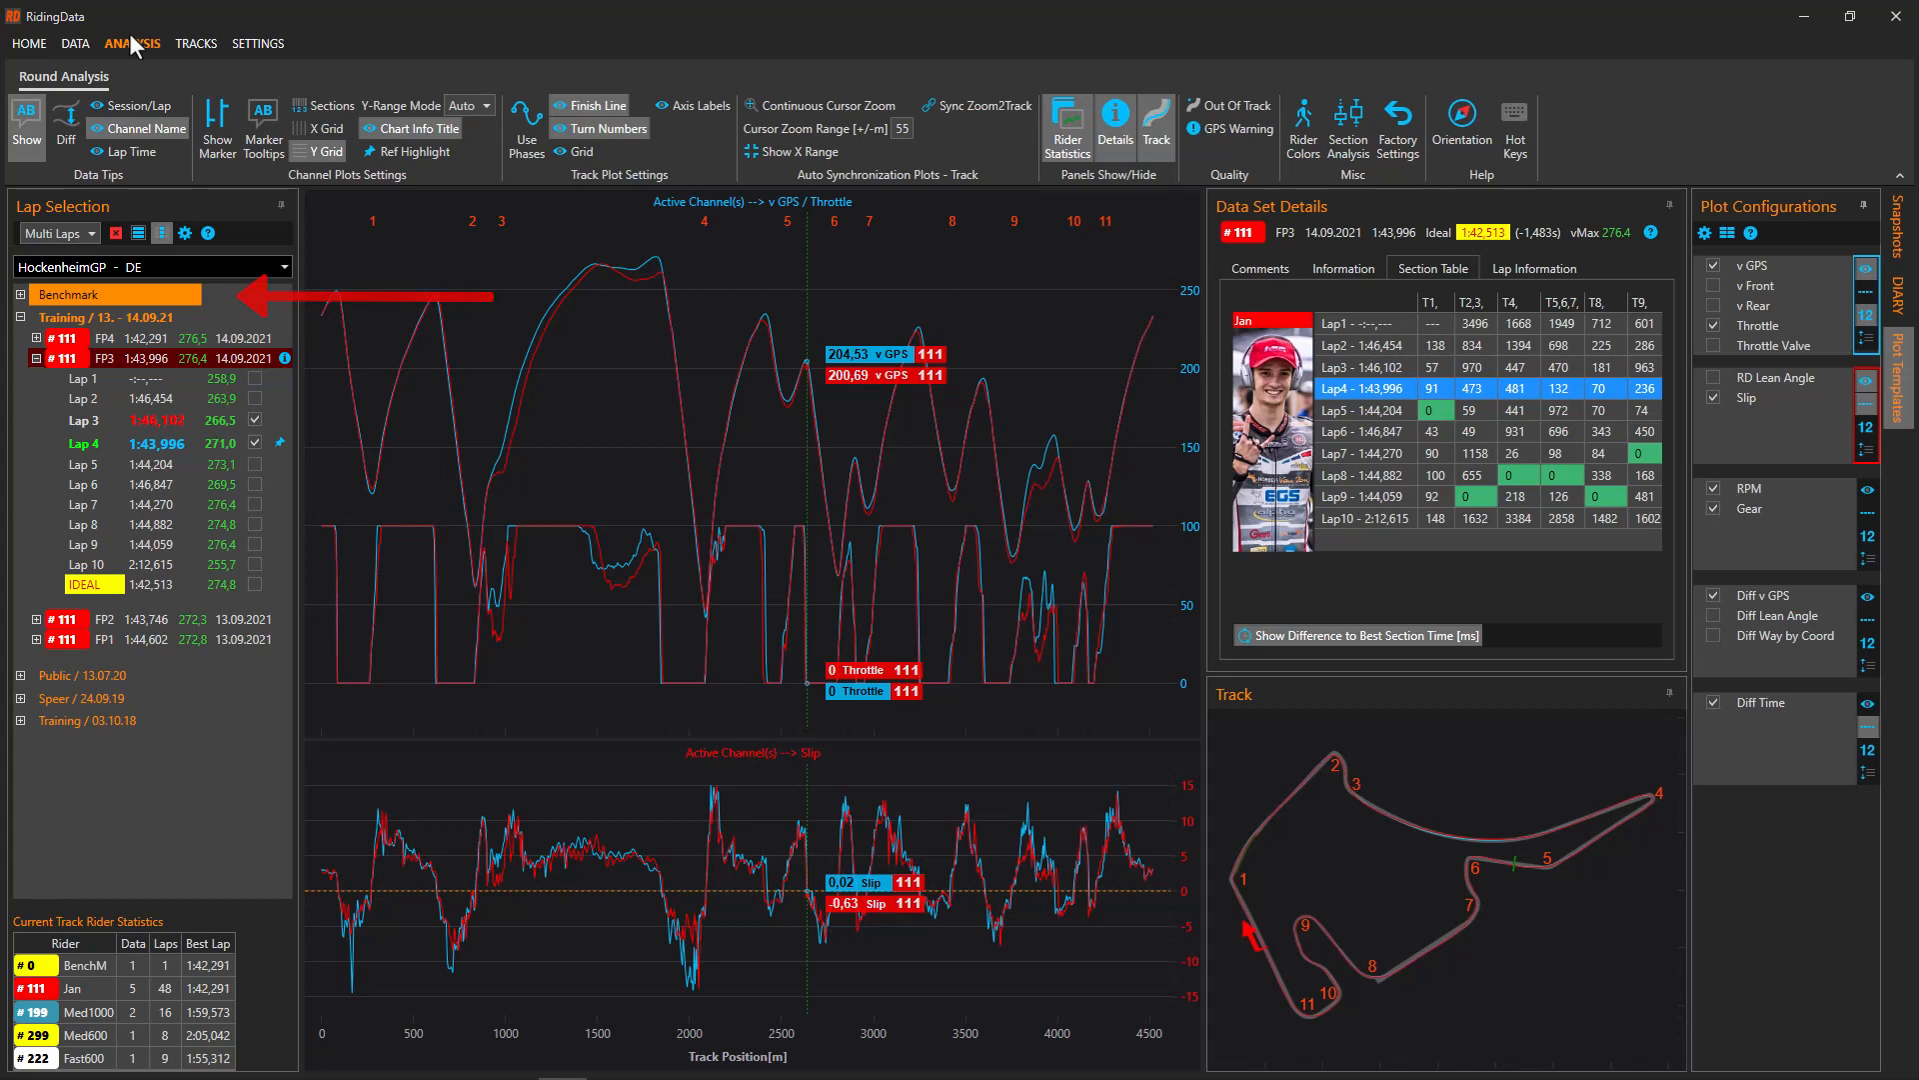
Replace Lap 3 with Benchmark Lap 1 against FP3 Lap 4 and show the #111 FP3 session details
{"action": "left_click", "coordinate": [256, 419]}
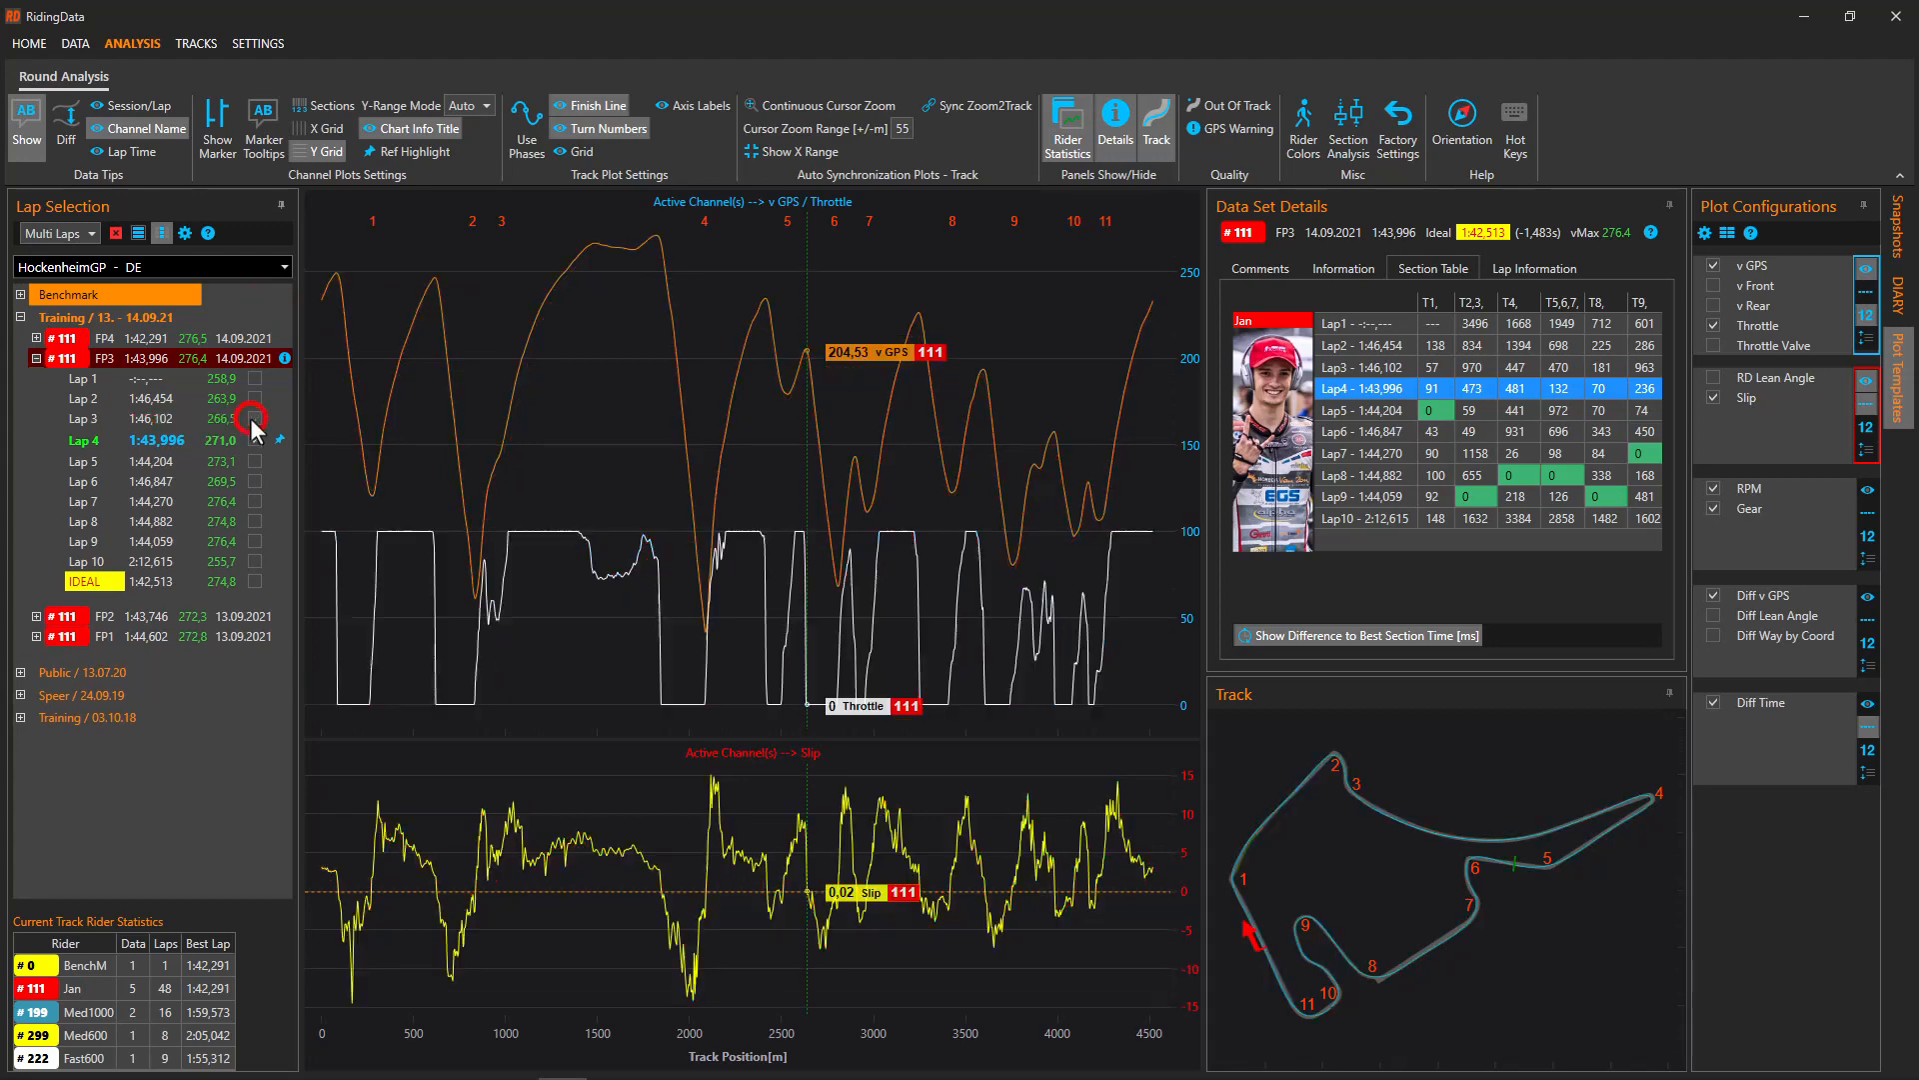
{"action": "double_click", "coordinate": [104, 292]}
{"action": "left_click", "coordinate": [130, 313]}
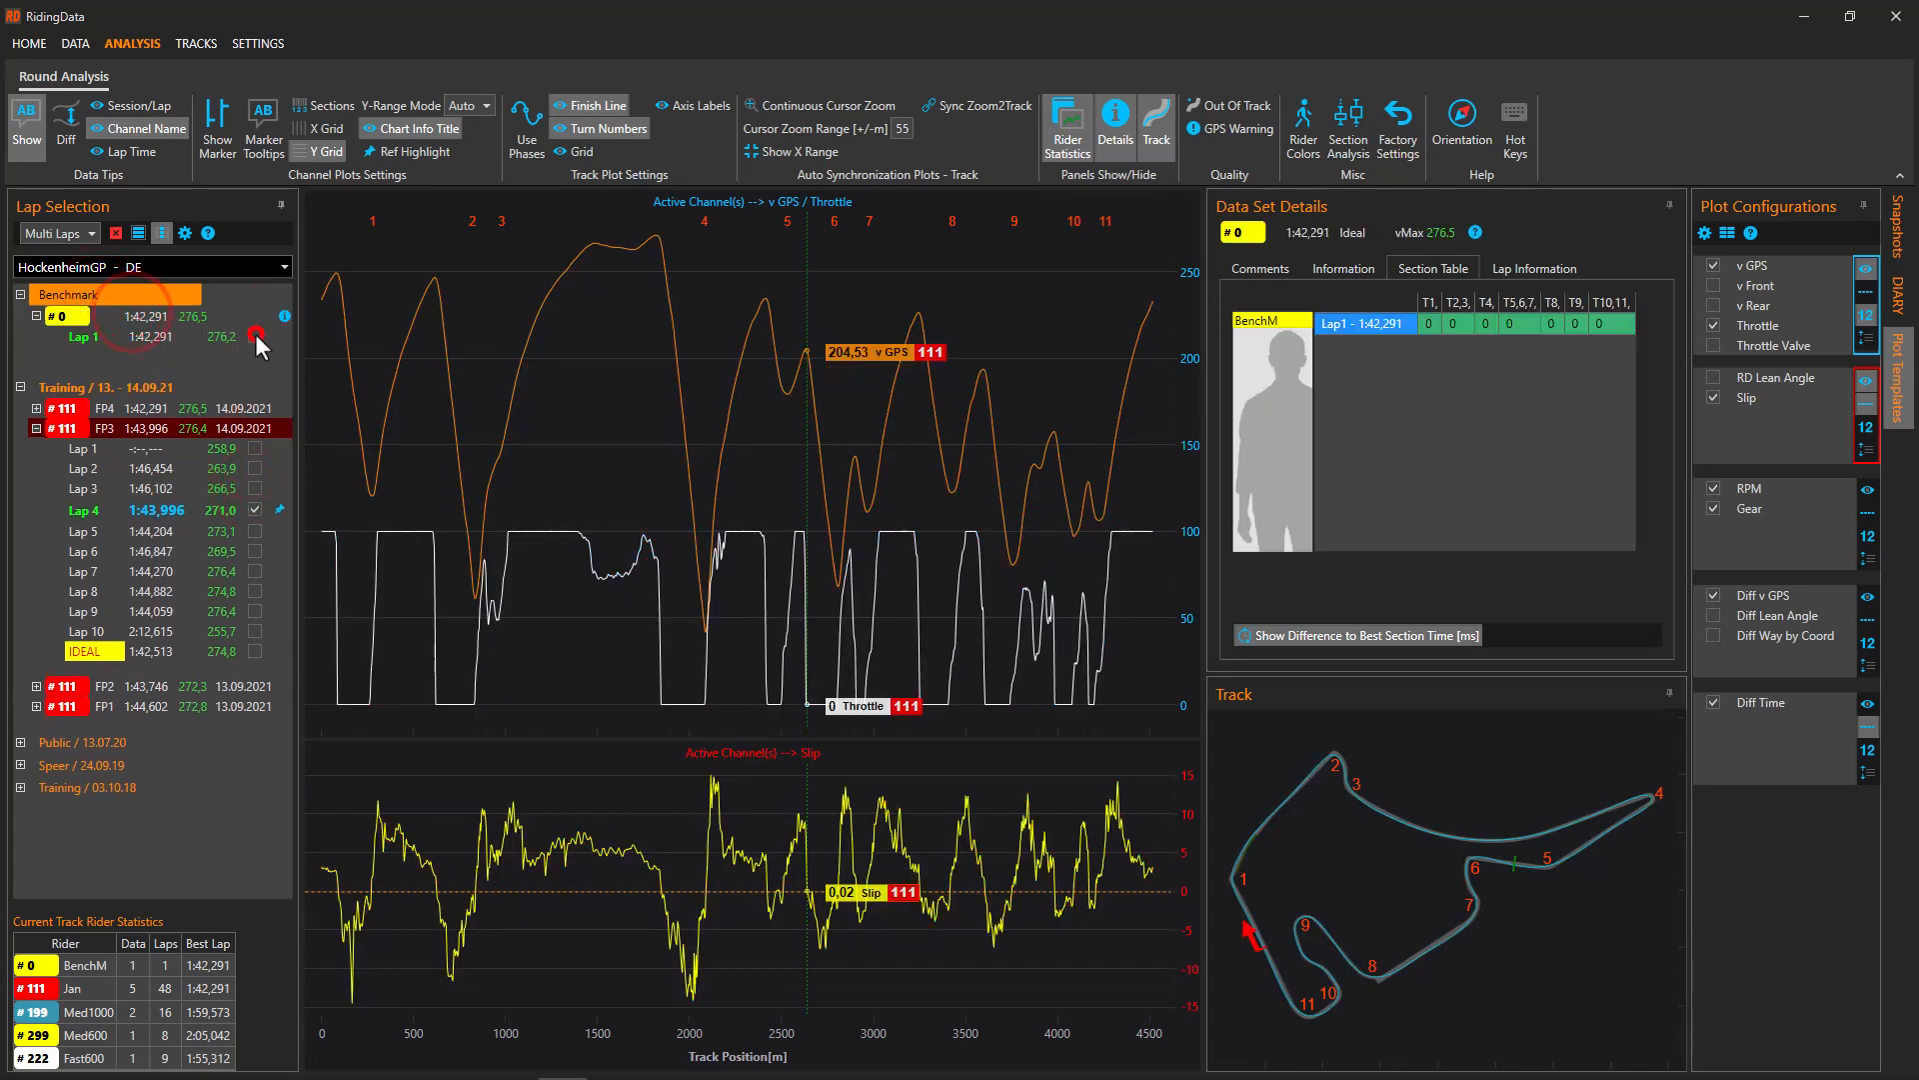
{"action": "left_click", "coordinate": [255, 335]}
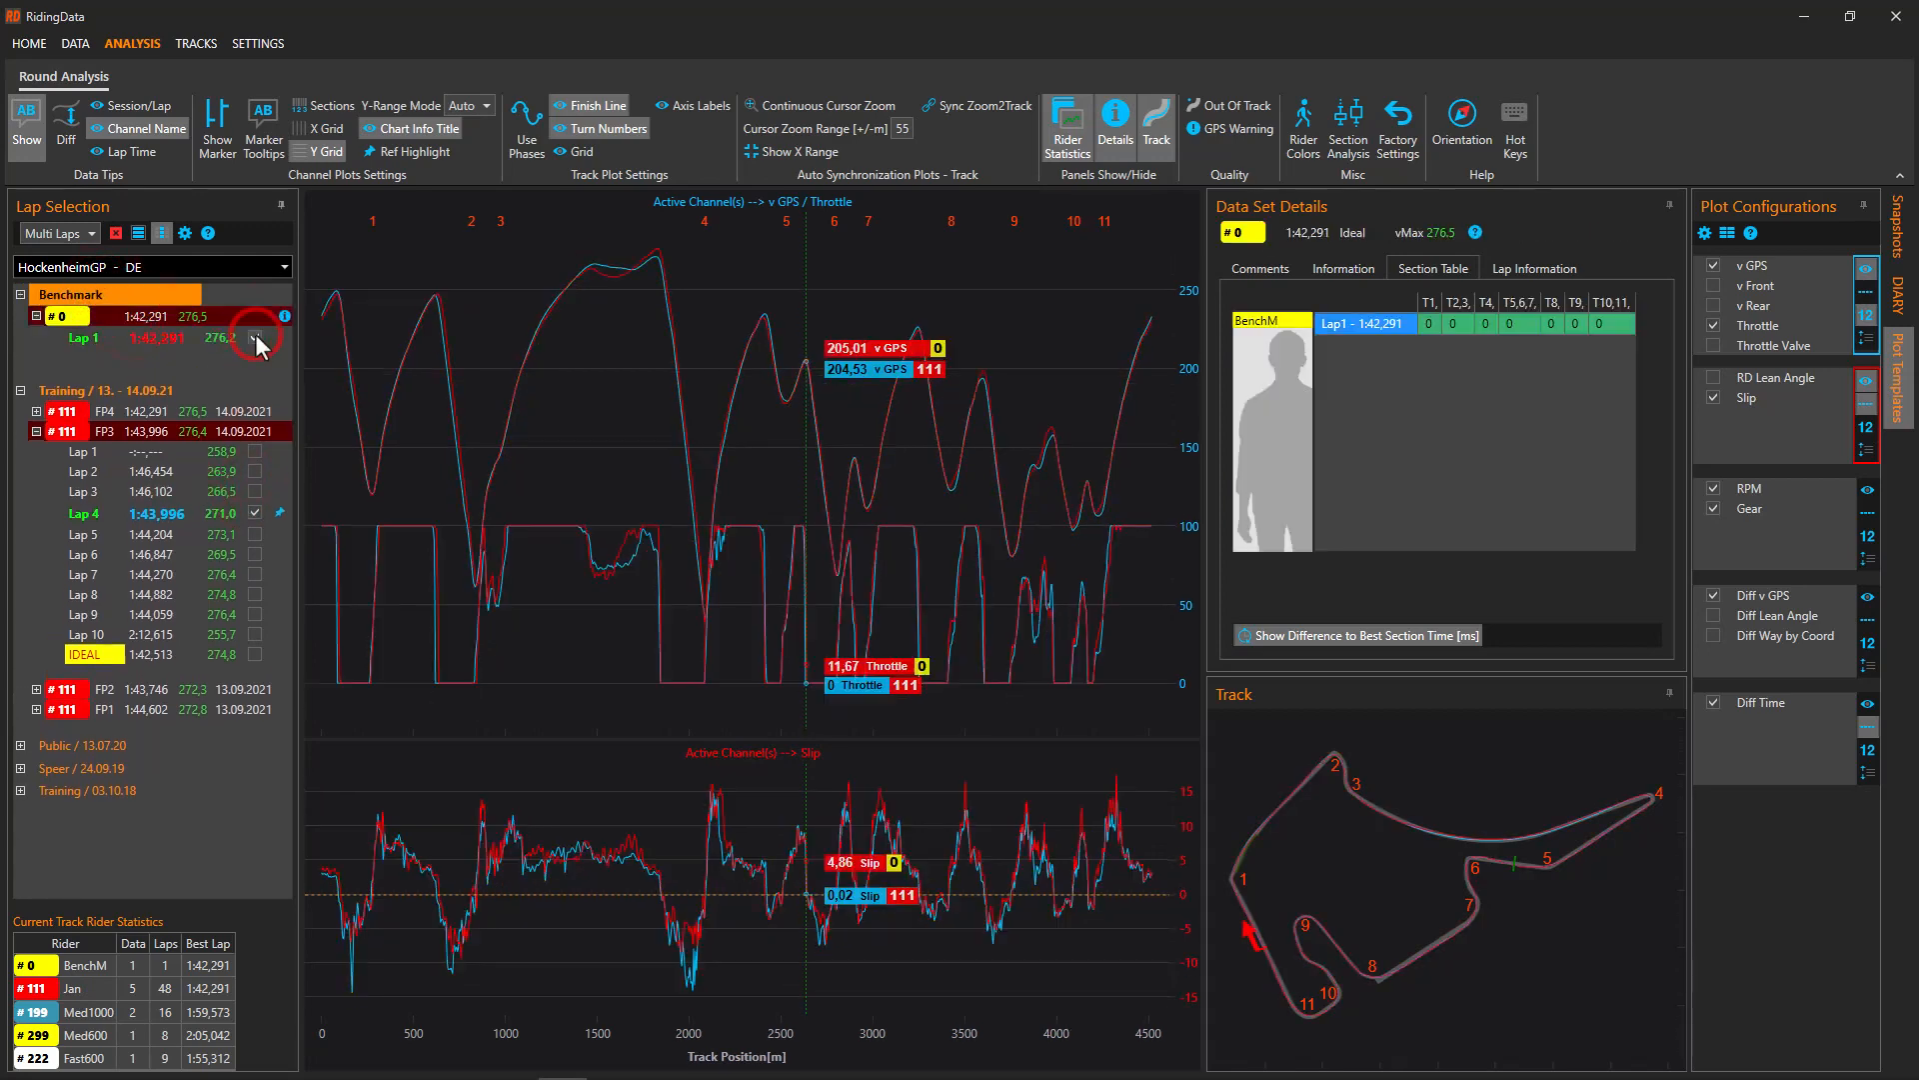
{"action": "left_click", "coordinate": [160, 430]}
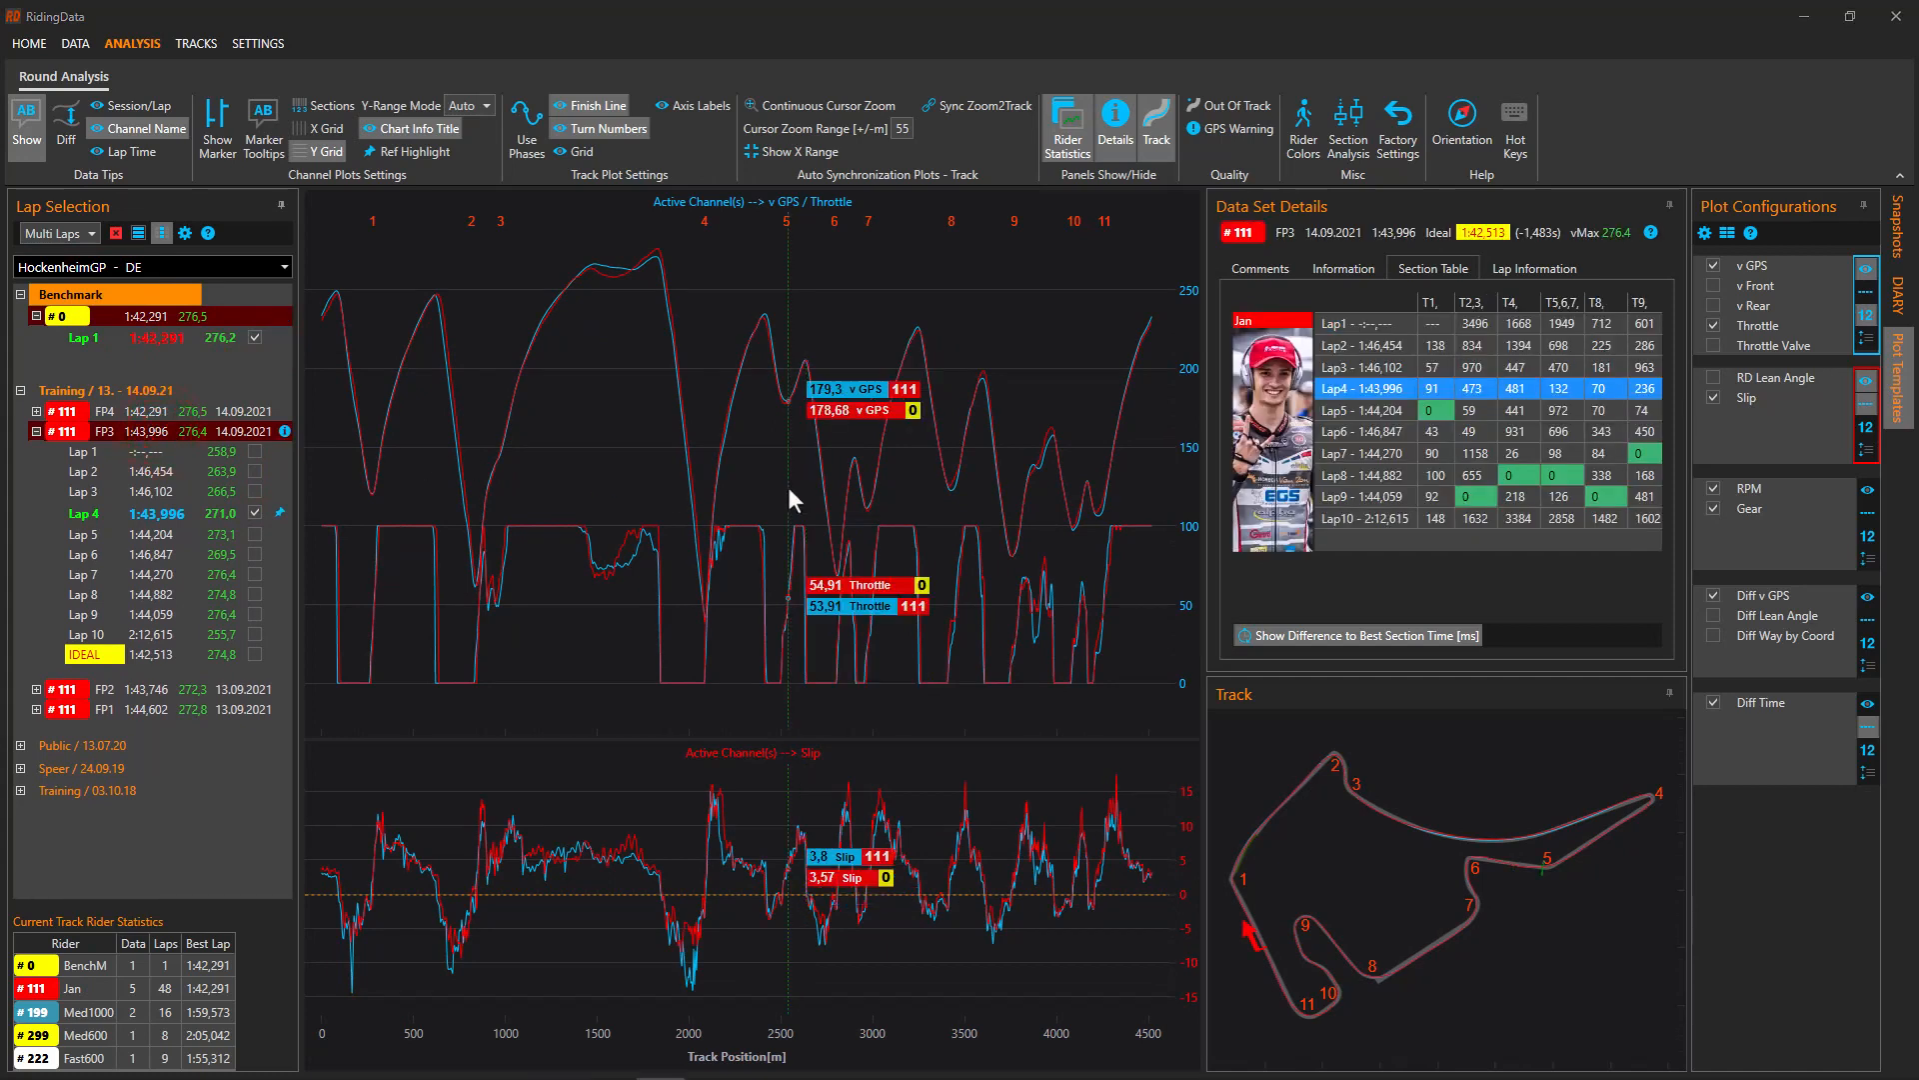
Apply the Time Potentials plot template to chart v GPS, Diff v GPS and Diff Time
{"action": "left_click", "coordinate": [1897, 365]}
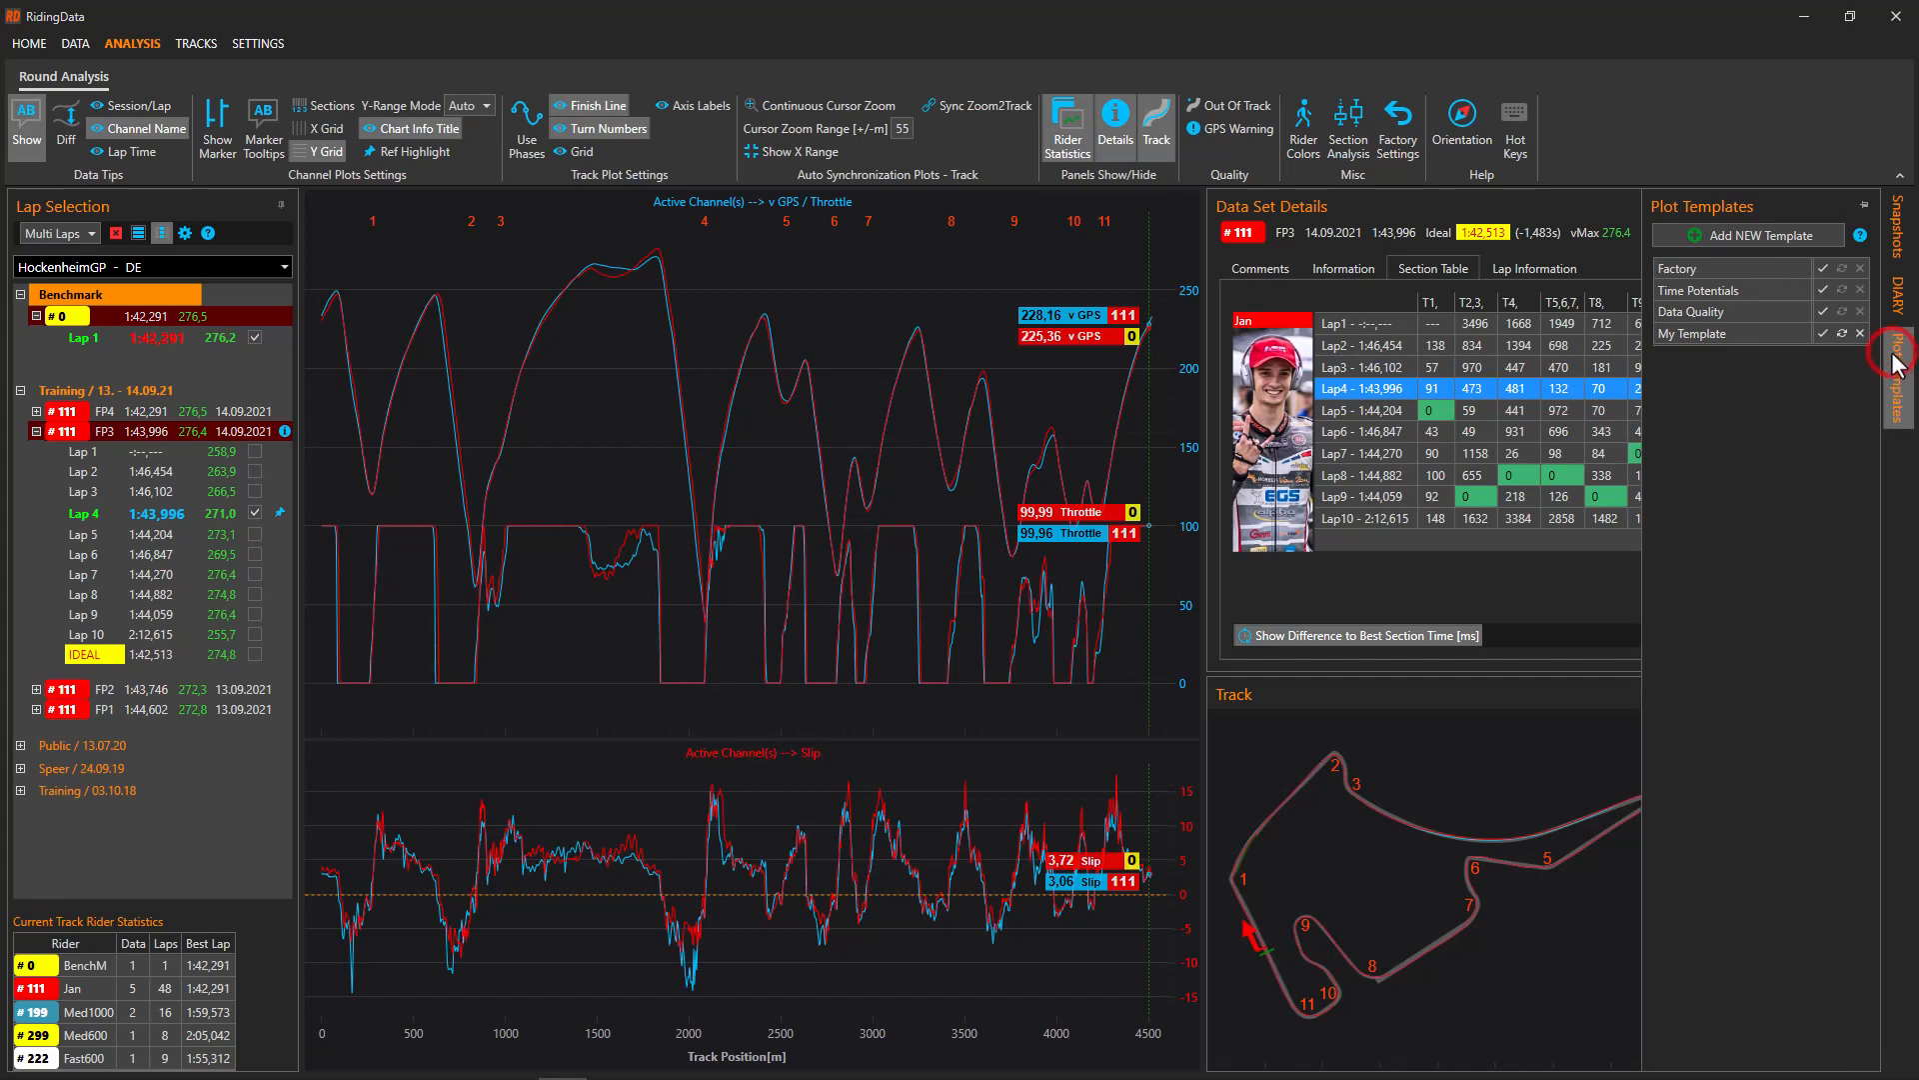
{"action": "left_click", "coordinate": [1821, 290]}
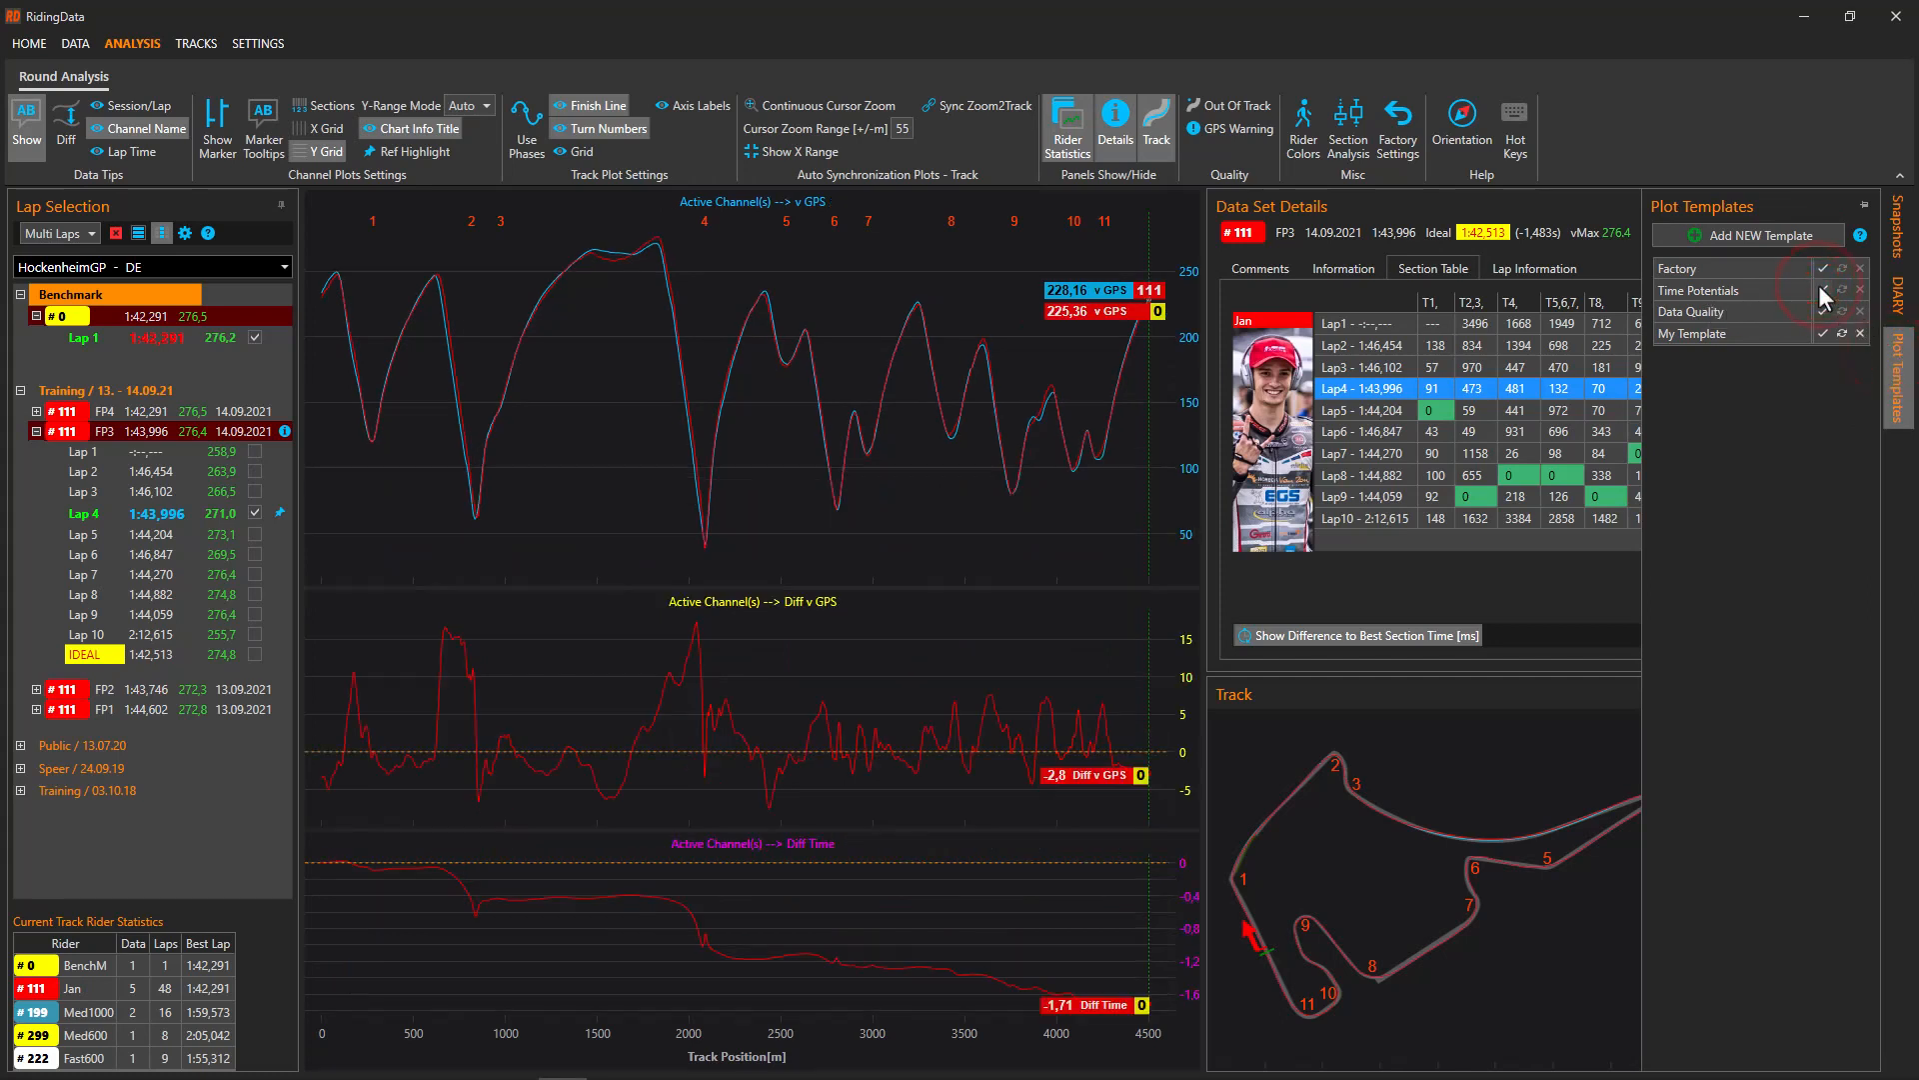
{"action": "left_click", "coordinate": [926, 540]}
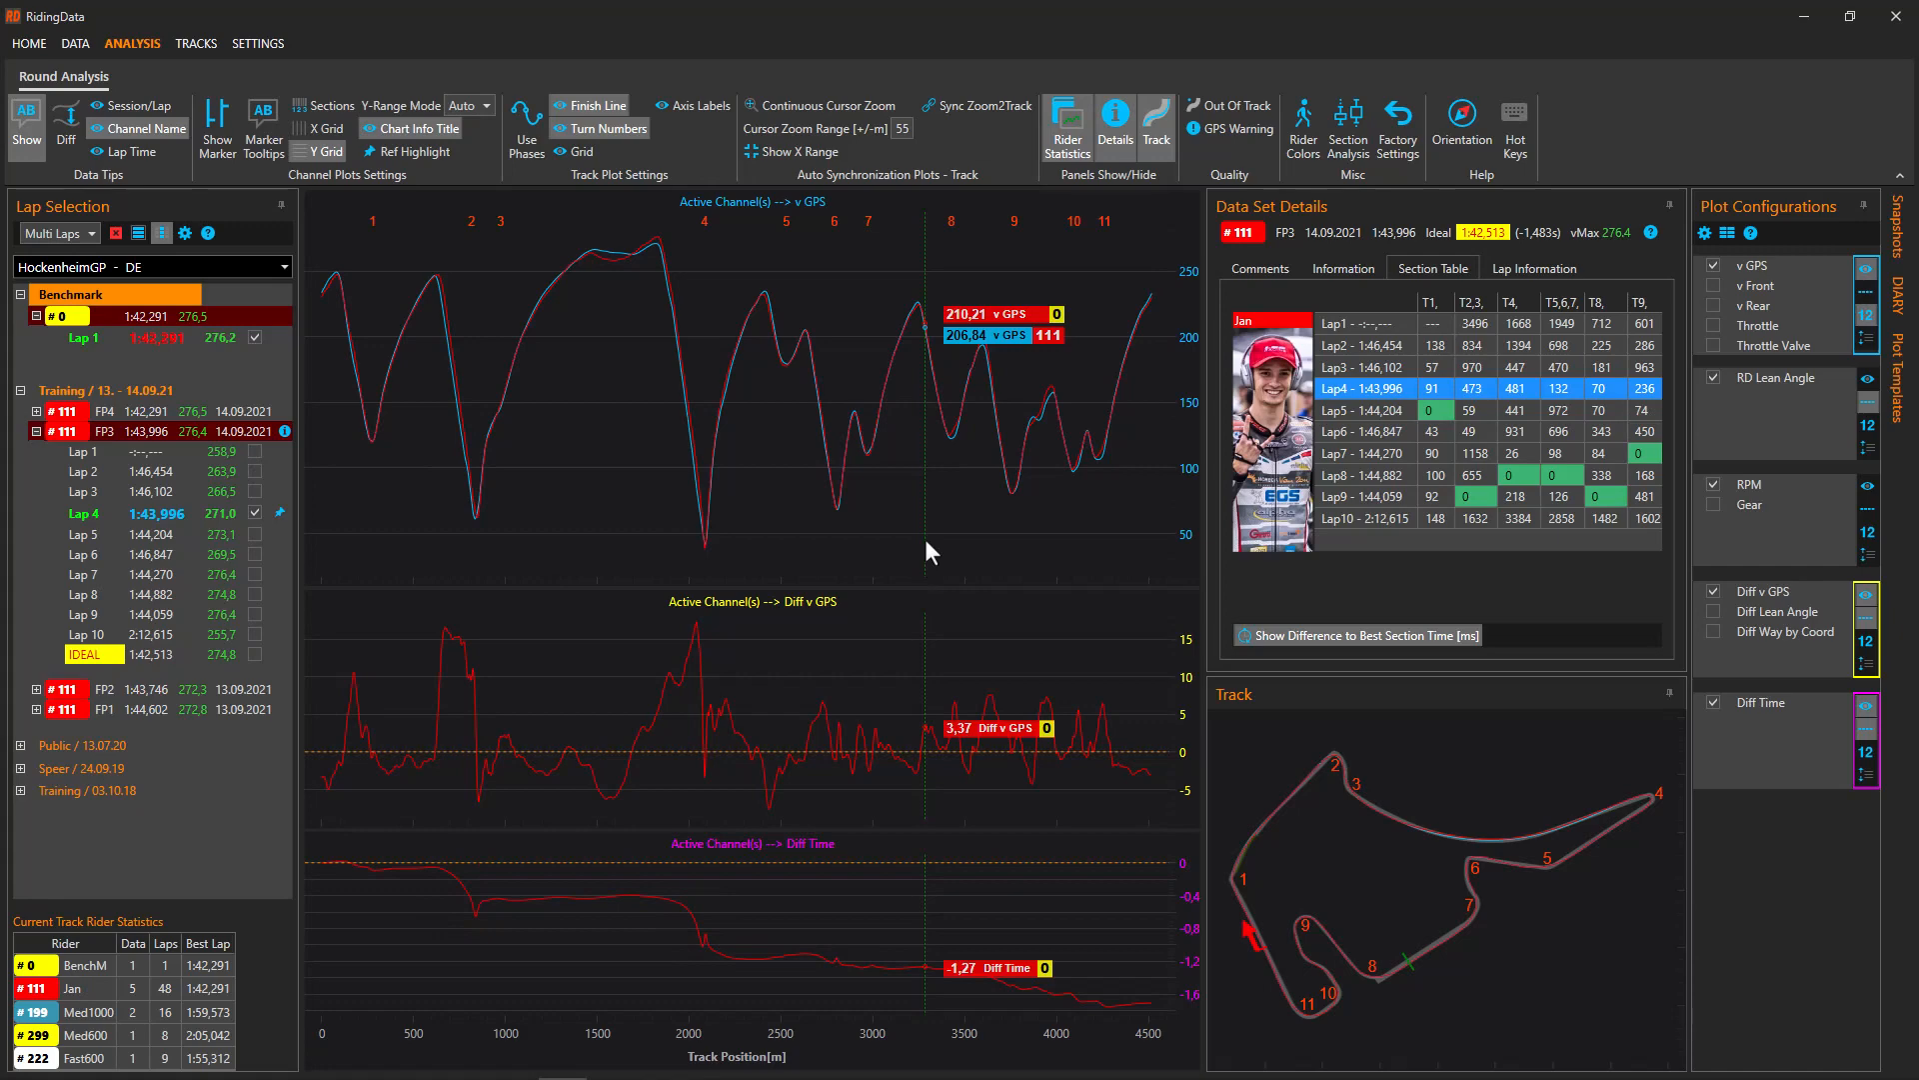
{"action": "left_click", "coordinate": [1461, 114]}
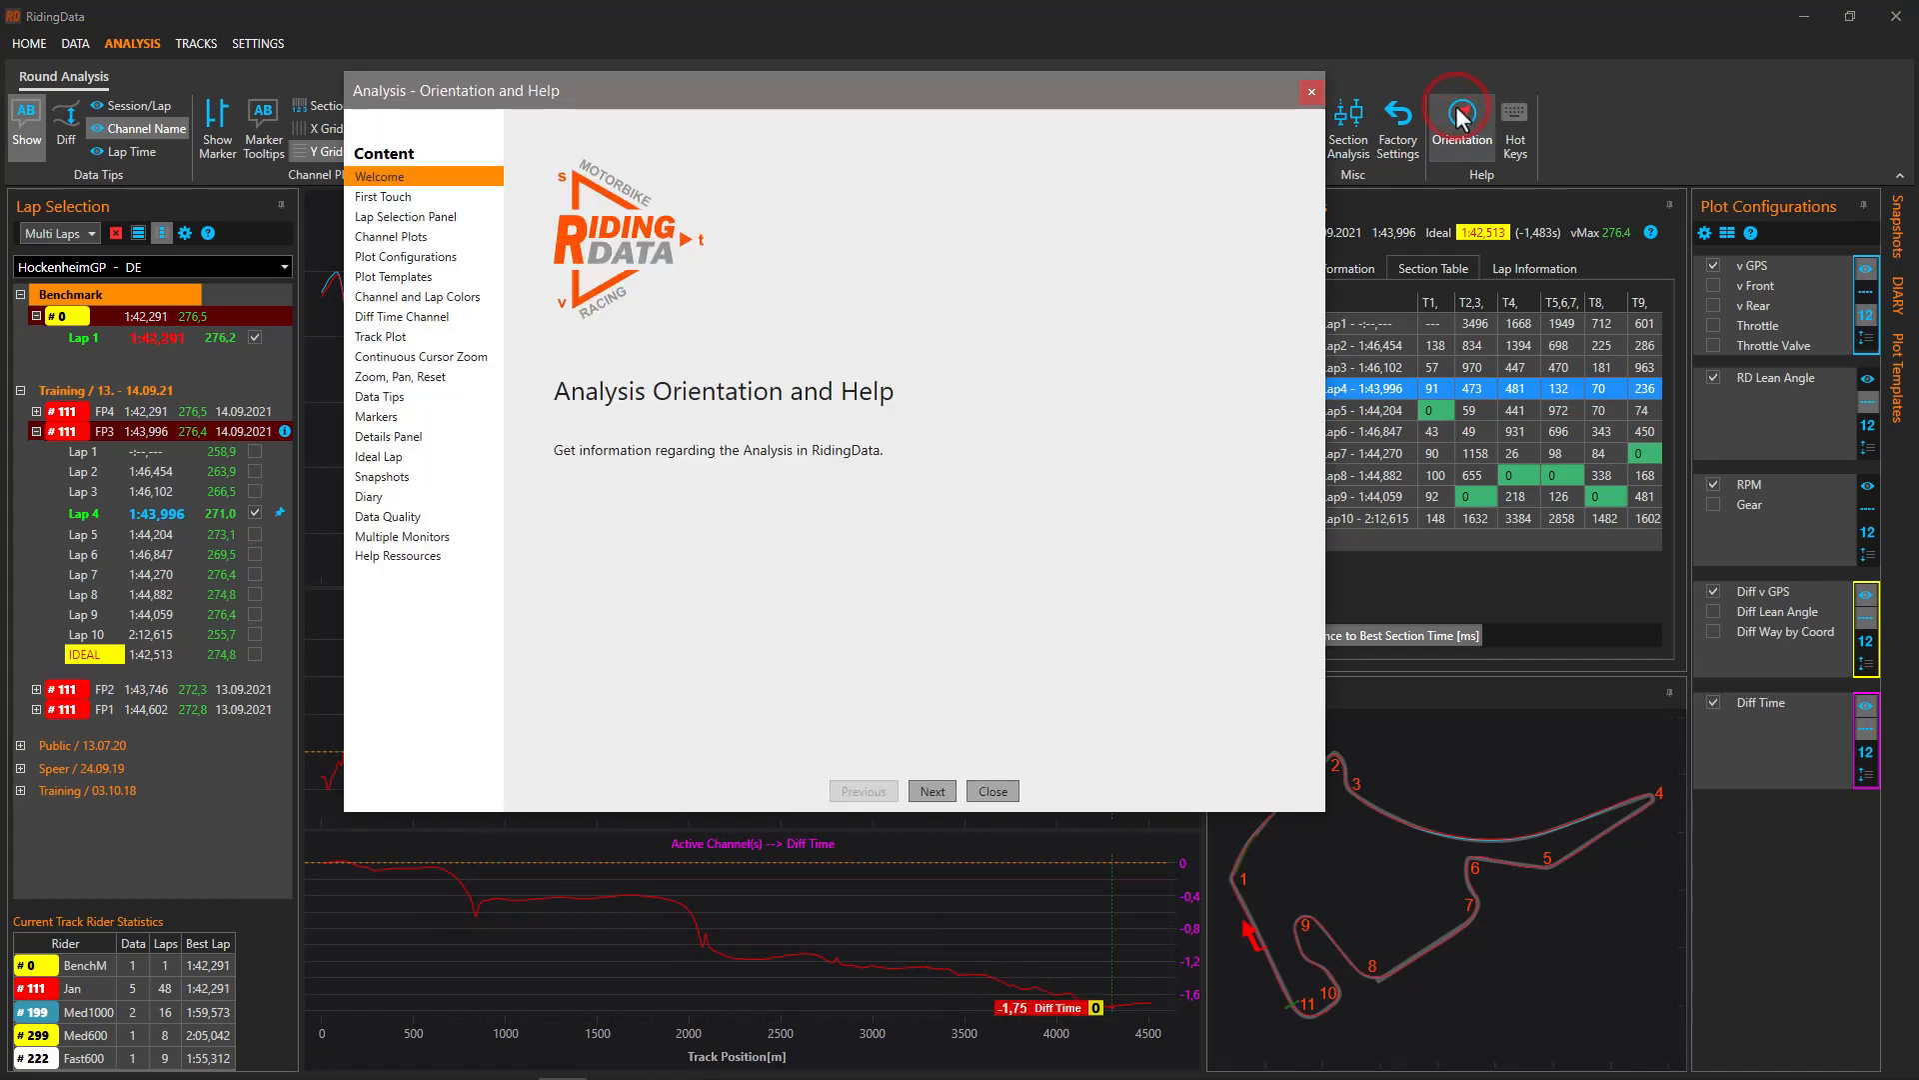
{"action": "left_click", "coordinate": [388, 317]}
{"action": "left_click_drag", "start_coordinate": [1315, 195], "coordinate": [1337, 443]}
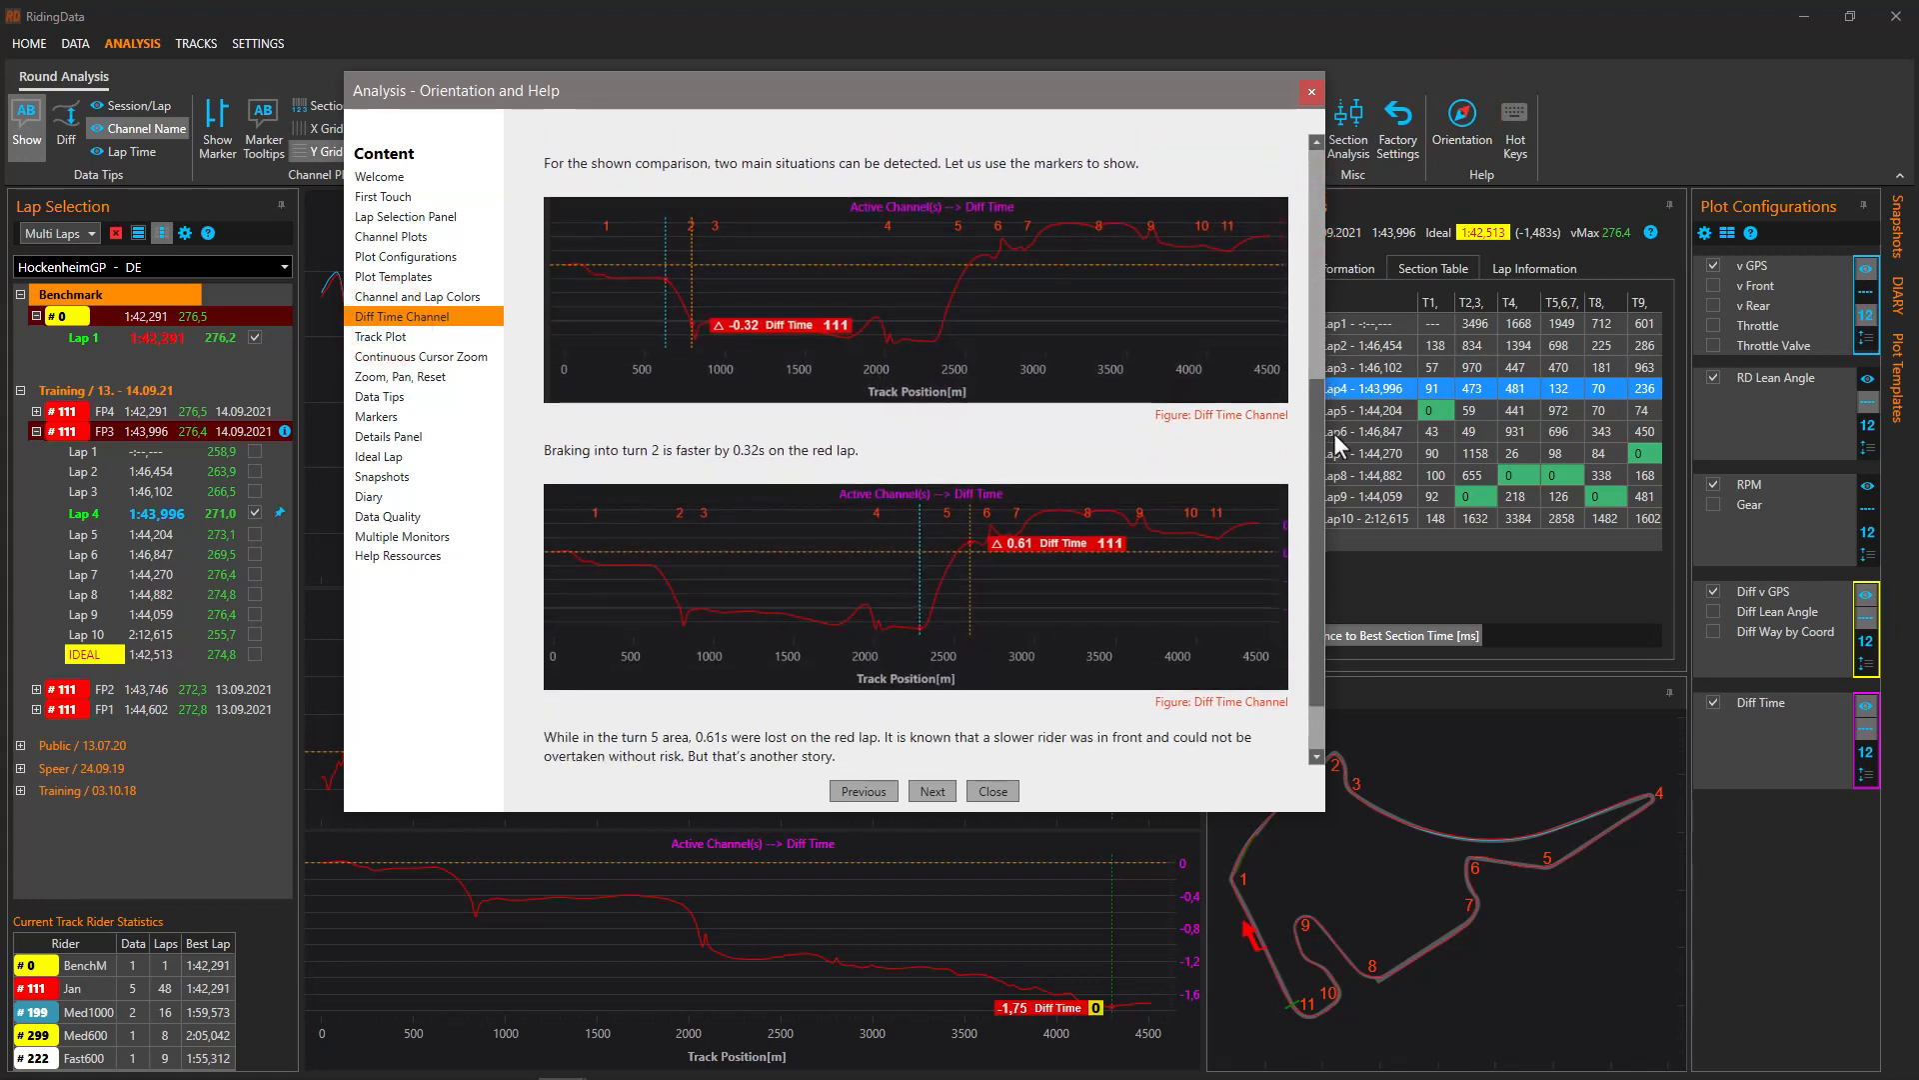
{"action": "left_click", "coordinate": [1310, 93]}
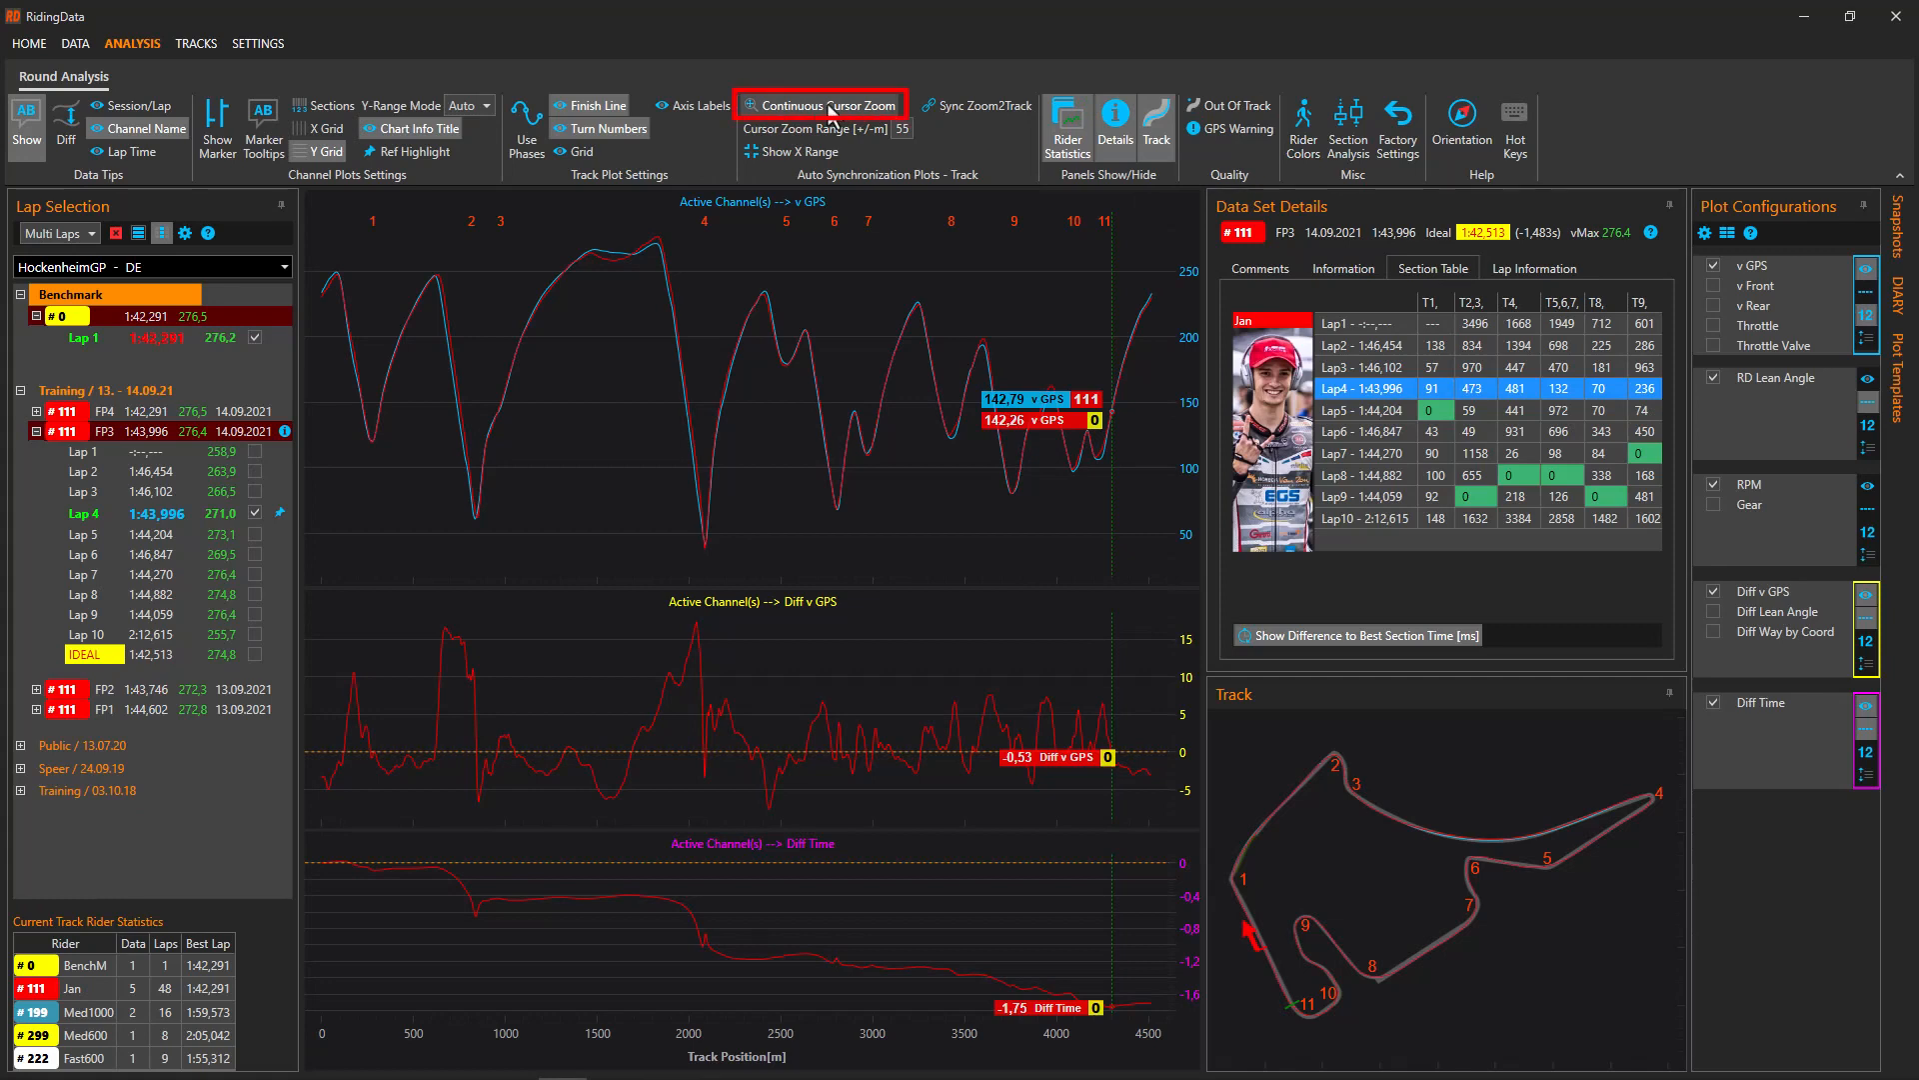
Set the Cursor Zoom Range to 50, leaving continuous cursor zoom off so the full circuit shows
{"action": "left_click", "coordinate": [827, 105]}
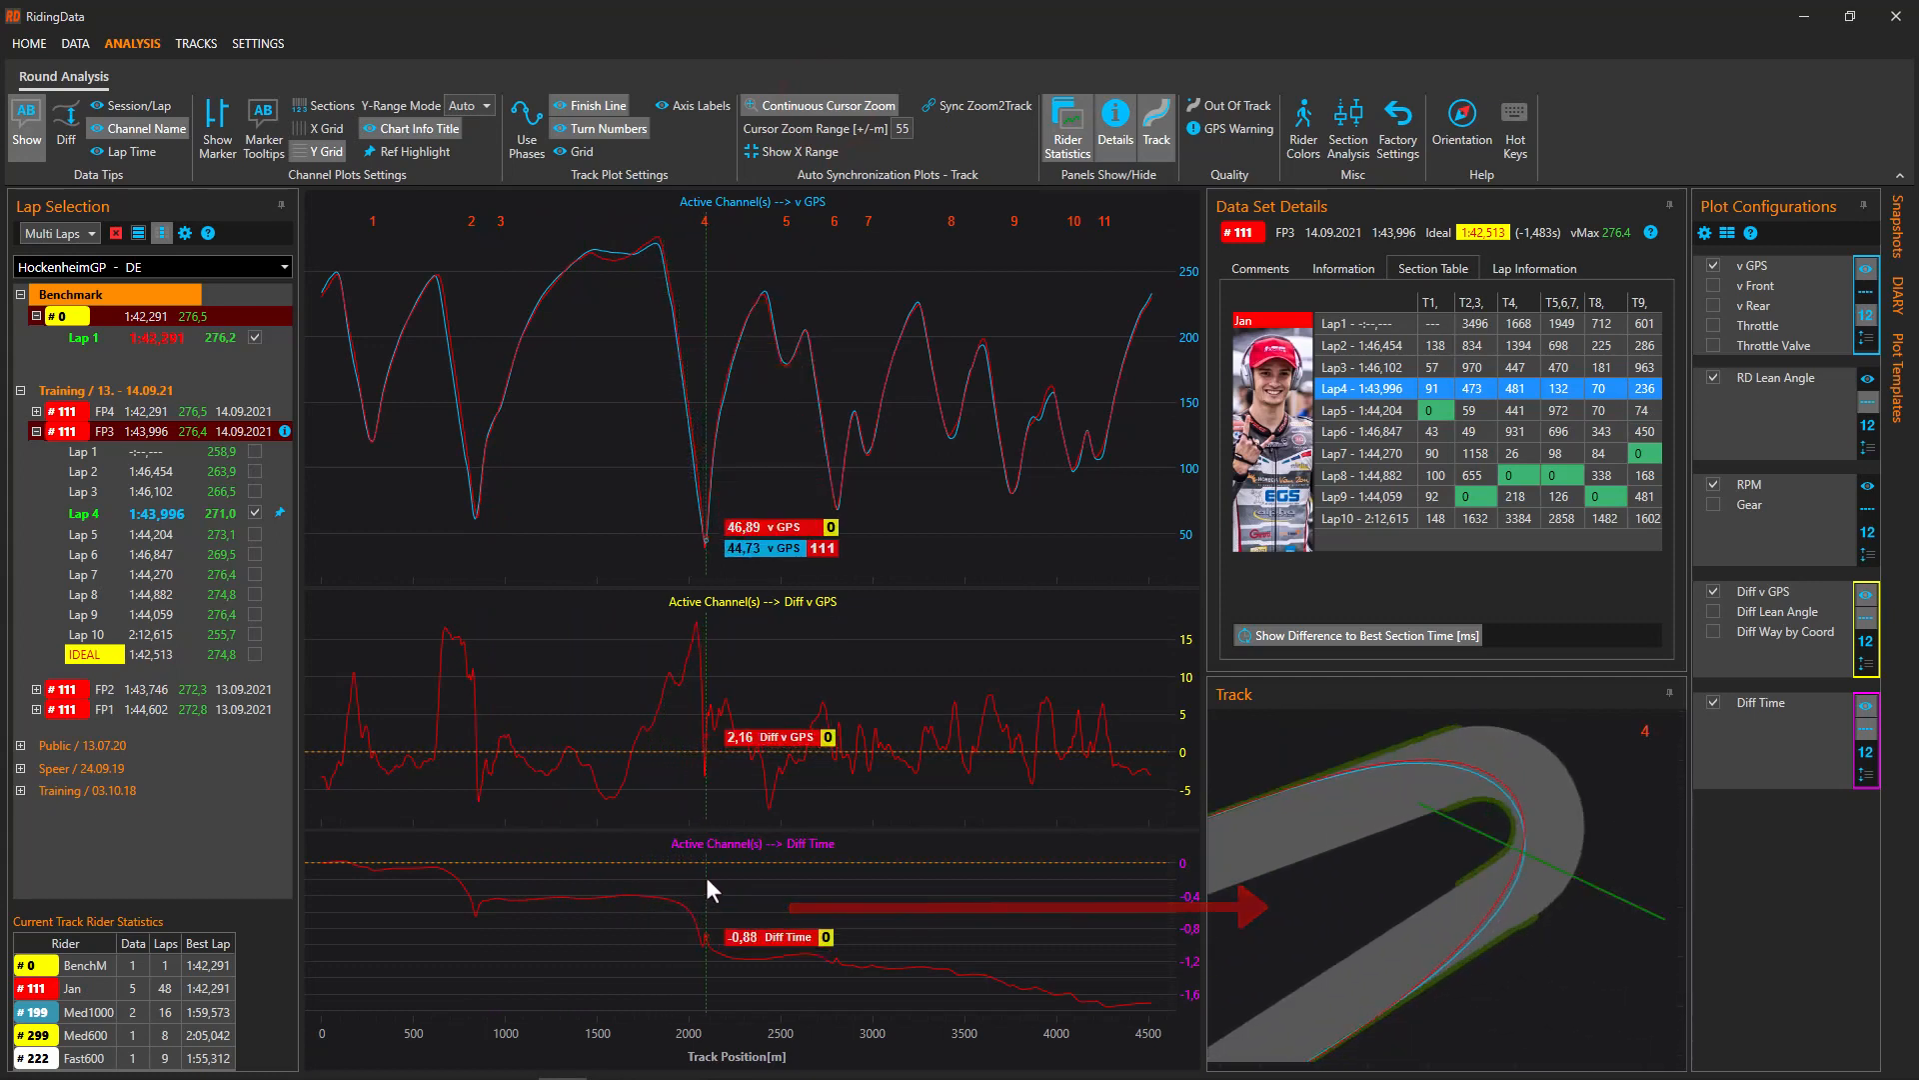
{"action": "scroll", "coordinate": [706, 878], "scroll_direction": "up", "scroll_amount": 5}
{"action": "scroll", "coordinate": [706, 878], "scroll_direction": "down", "scroll_amount": 4}
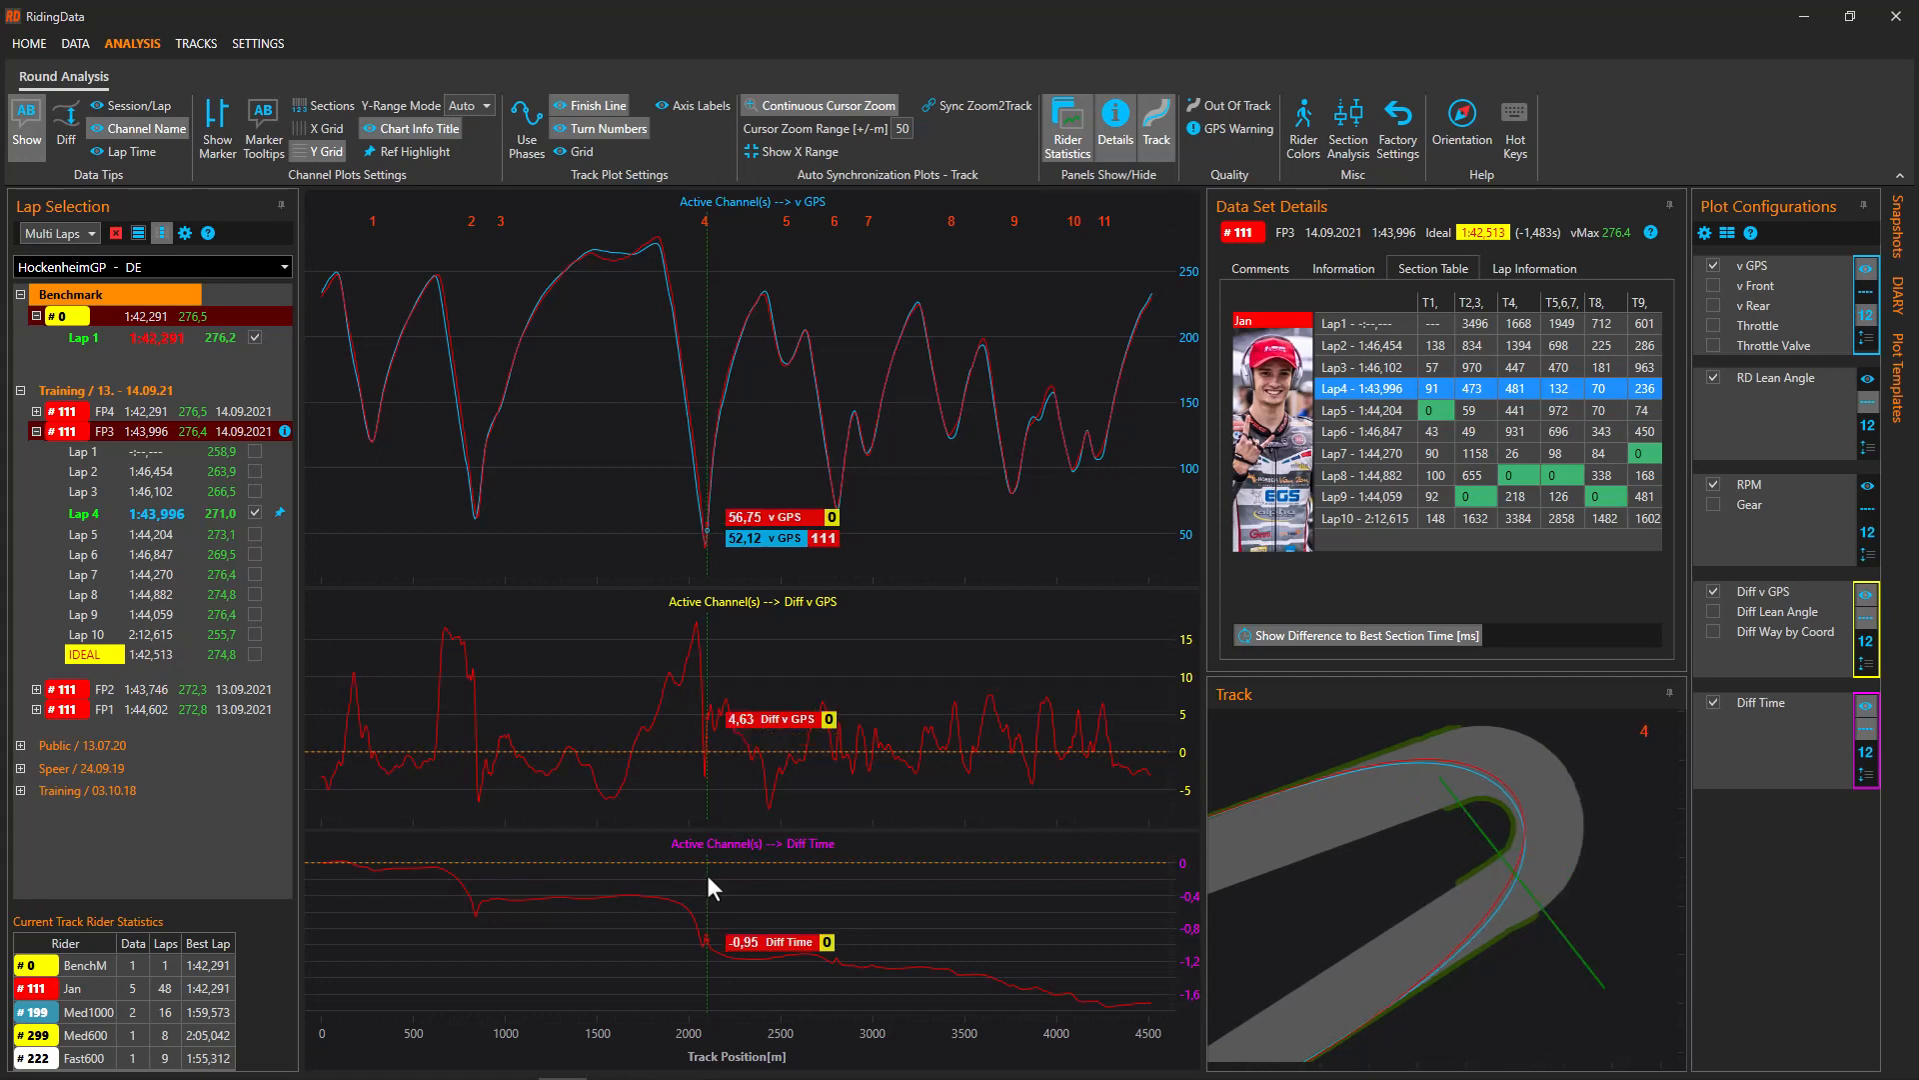
{"action": "left_click", "coordinate": [793, 100]}
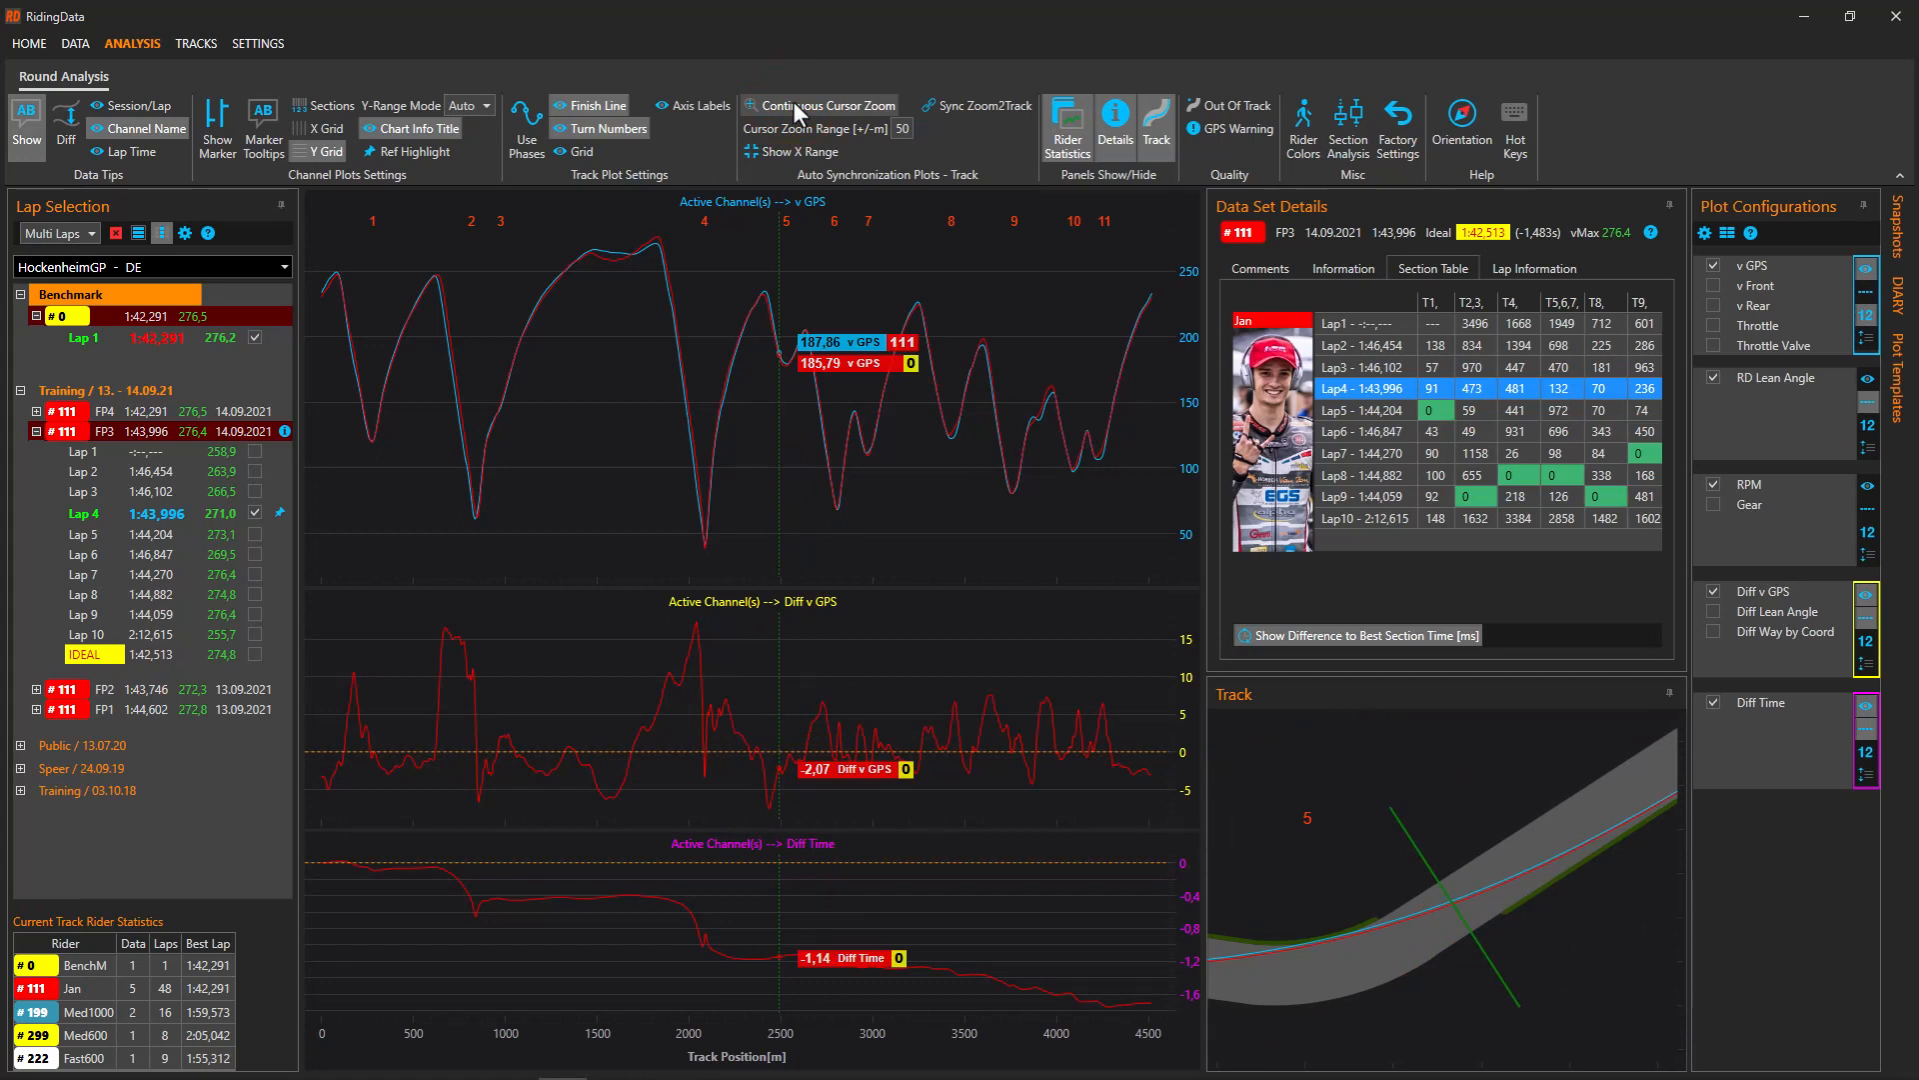
{"action": "left_click", "coordinate": [794, 100]}
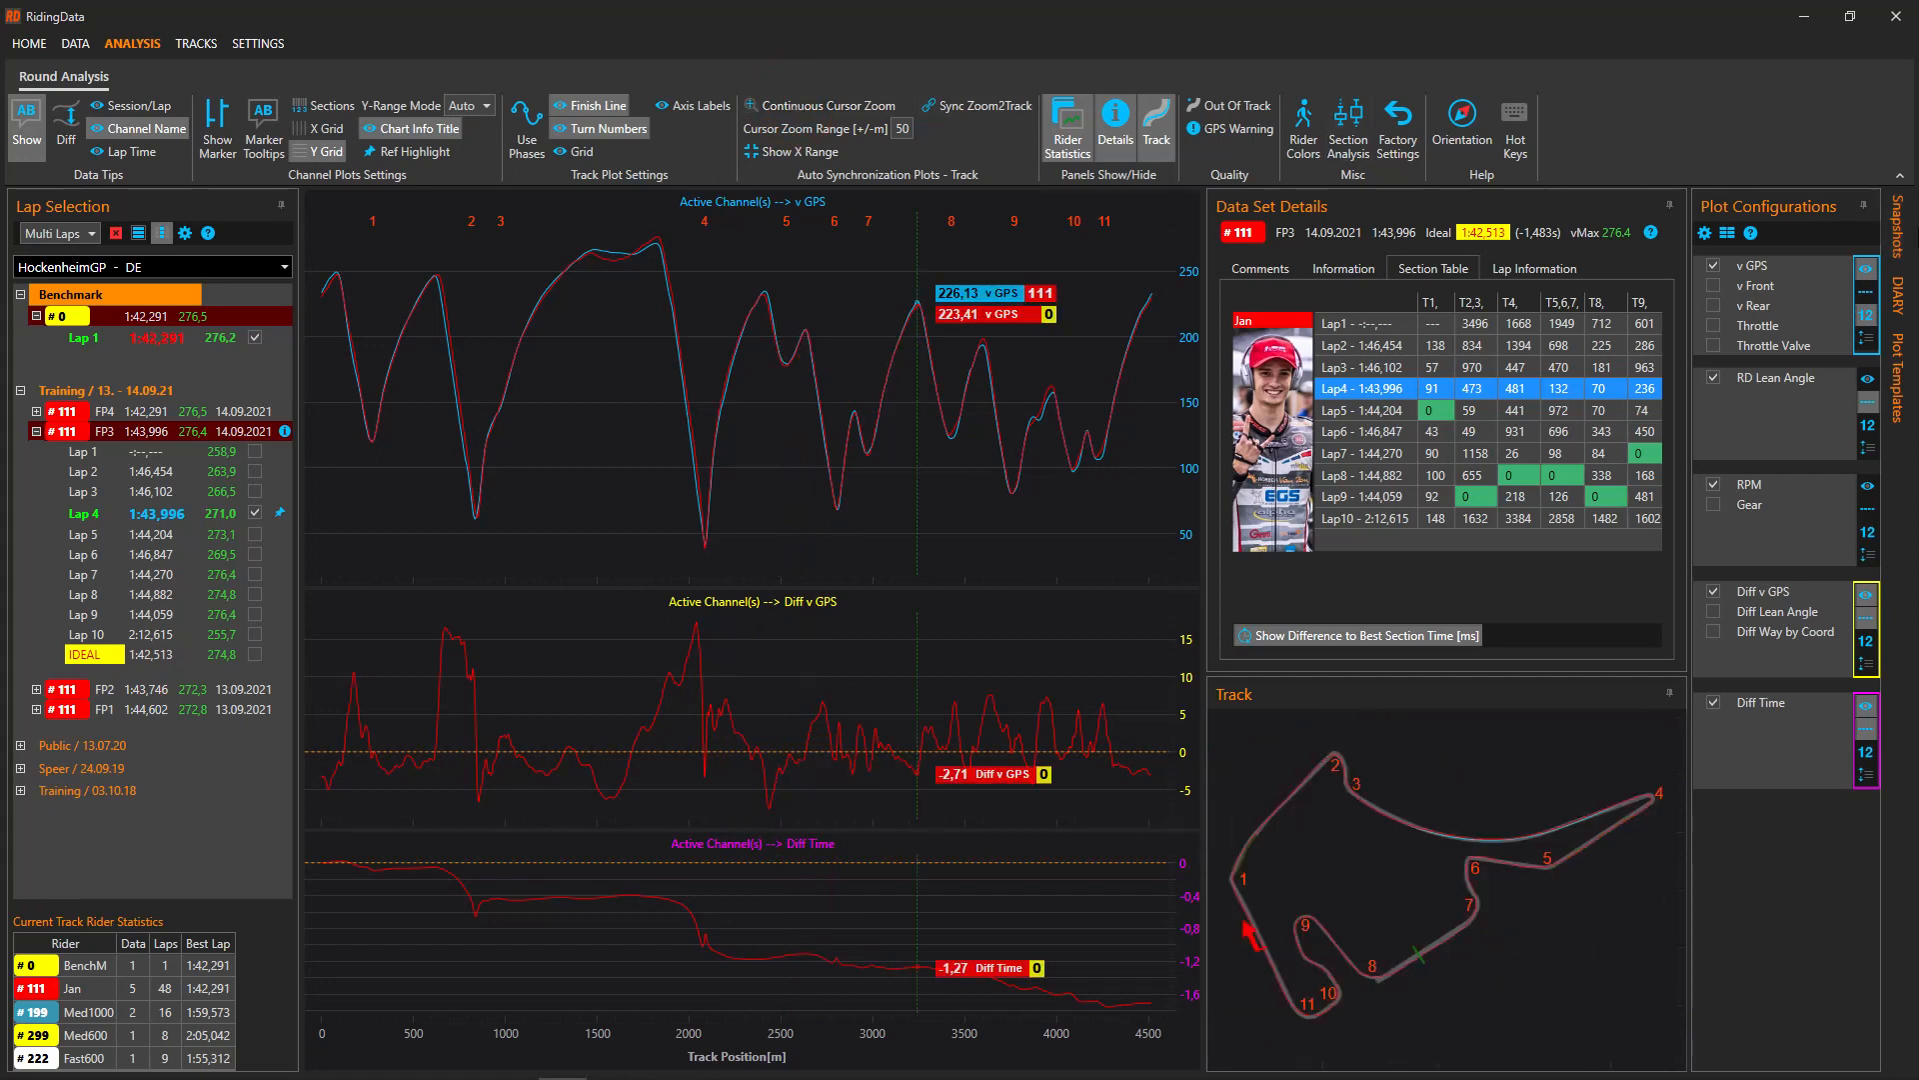
Add a new snapshot titled 'Main Potentials found'
{"action": "mouse_move", "coordinate": [1900, 228]}
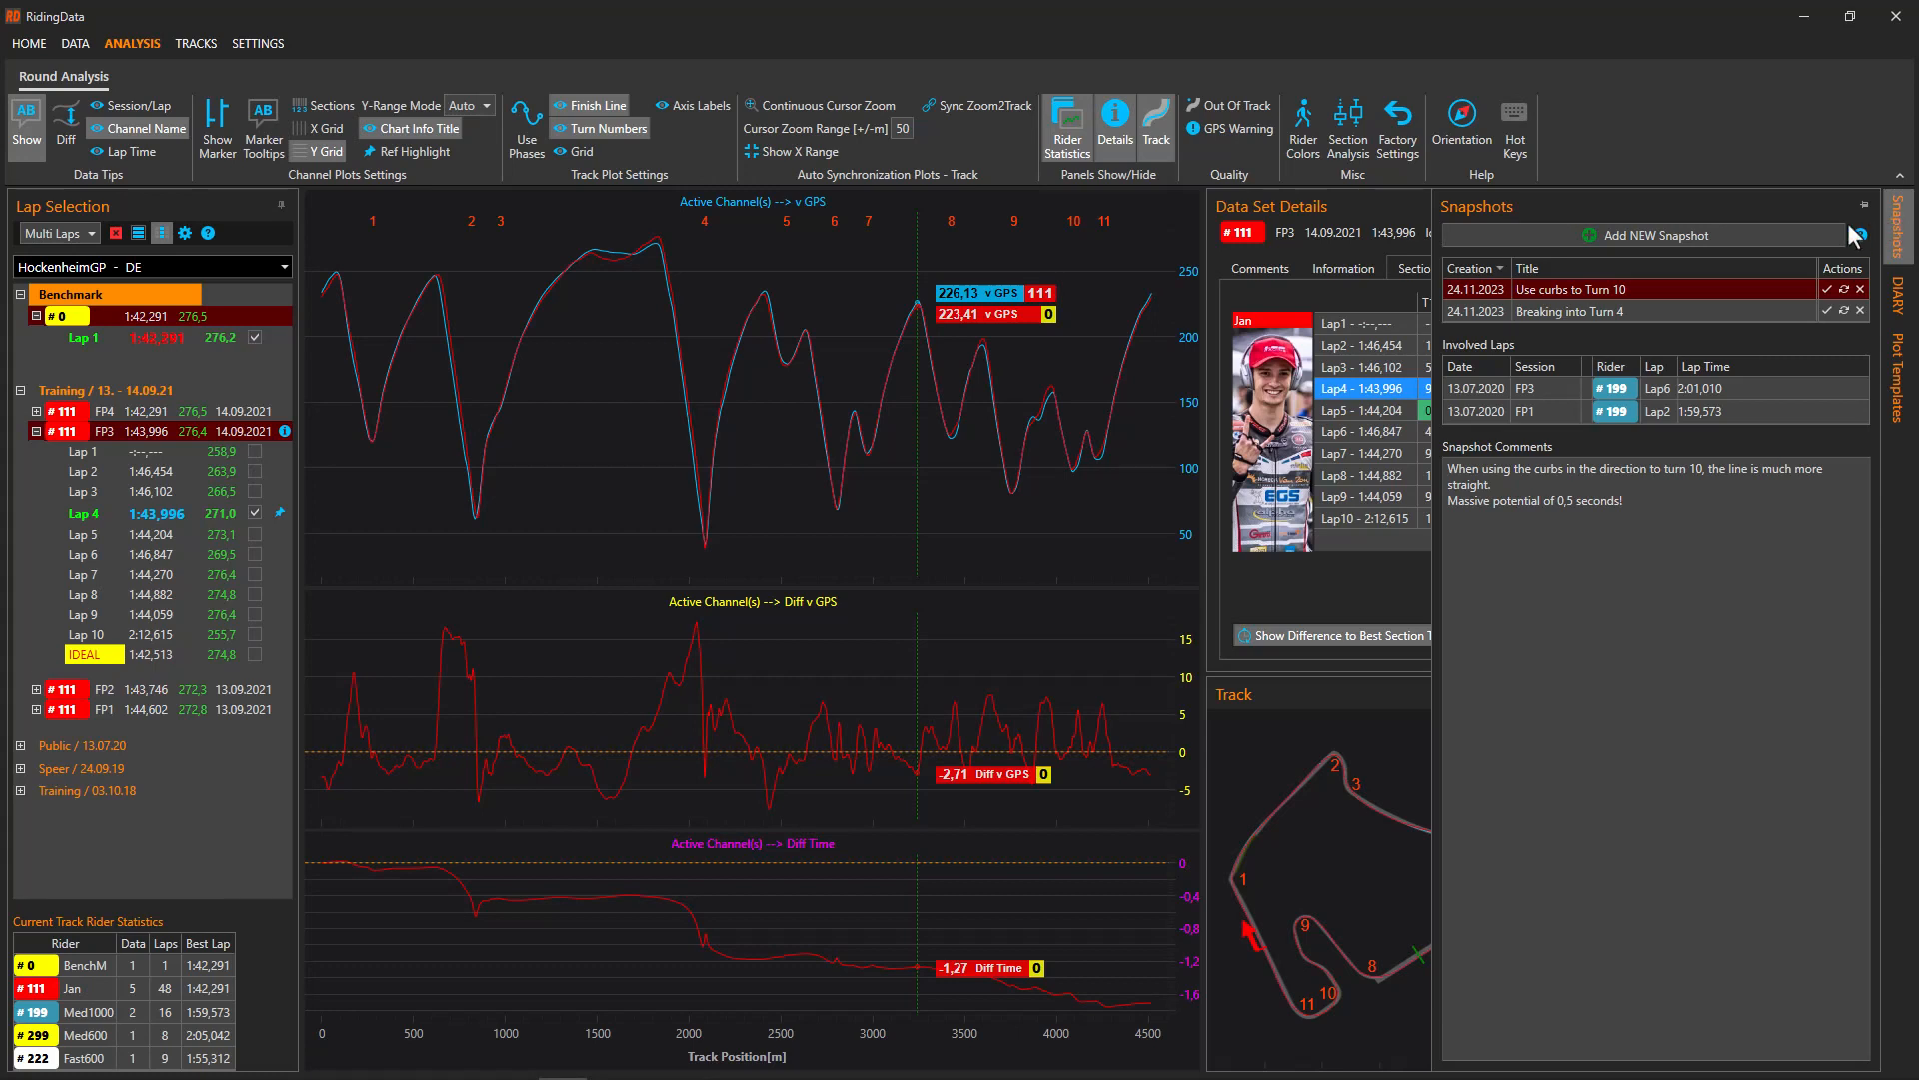
{"action": "left_click", "coordinate": [1733, 240]}
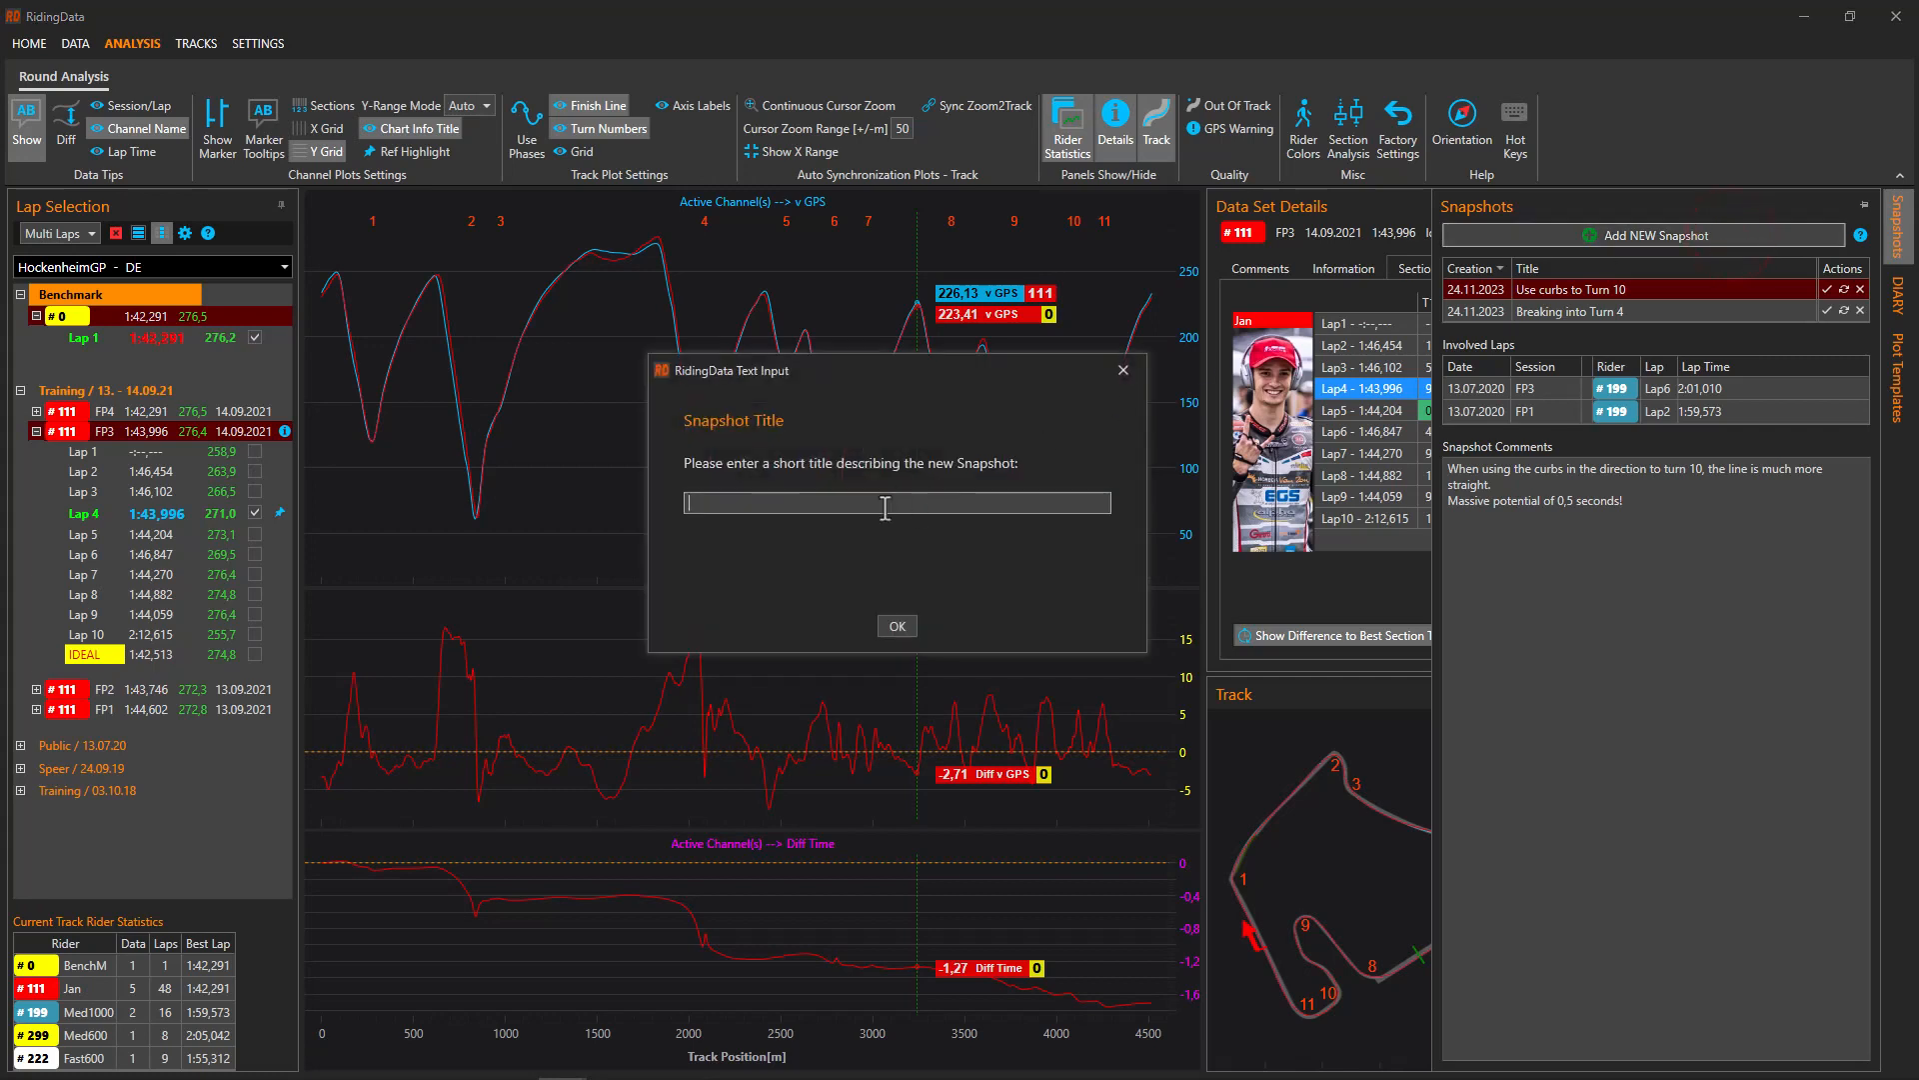
{"action": "type", "text": "Main Potentials found"}
{"action": "left_click", "coordinate": [899, 625]}
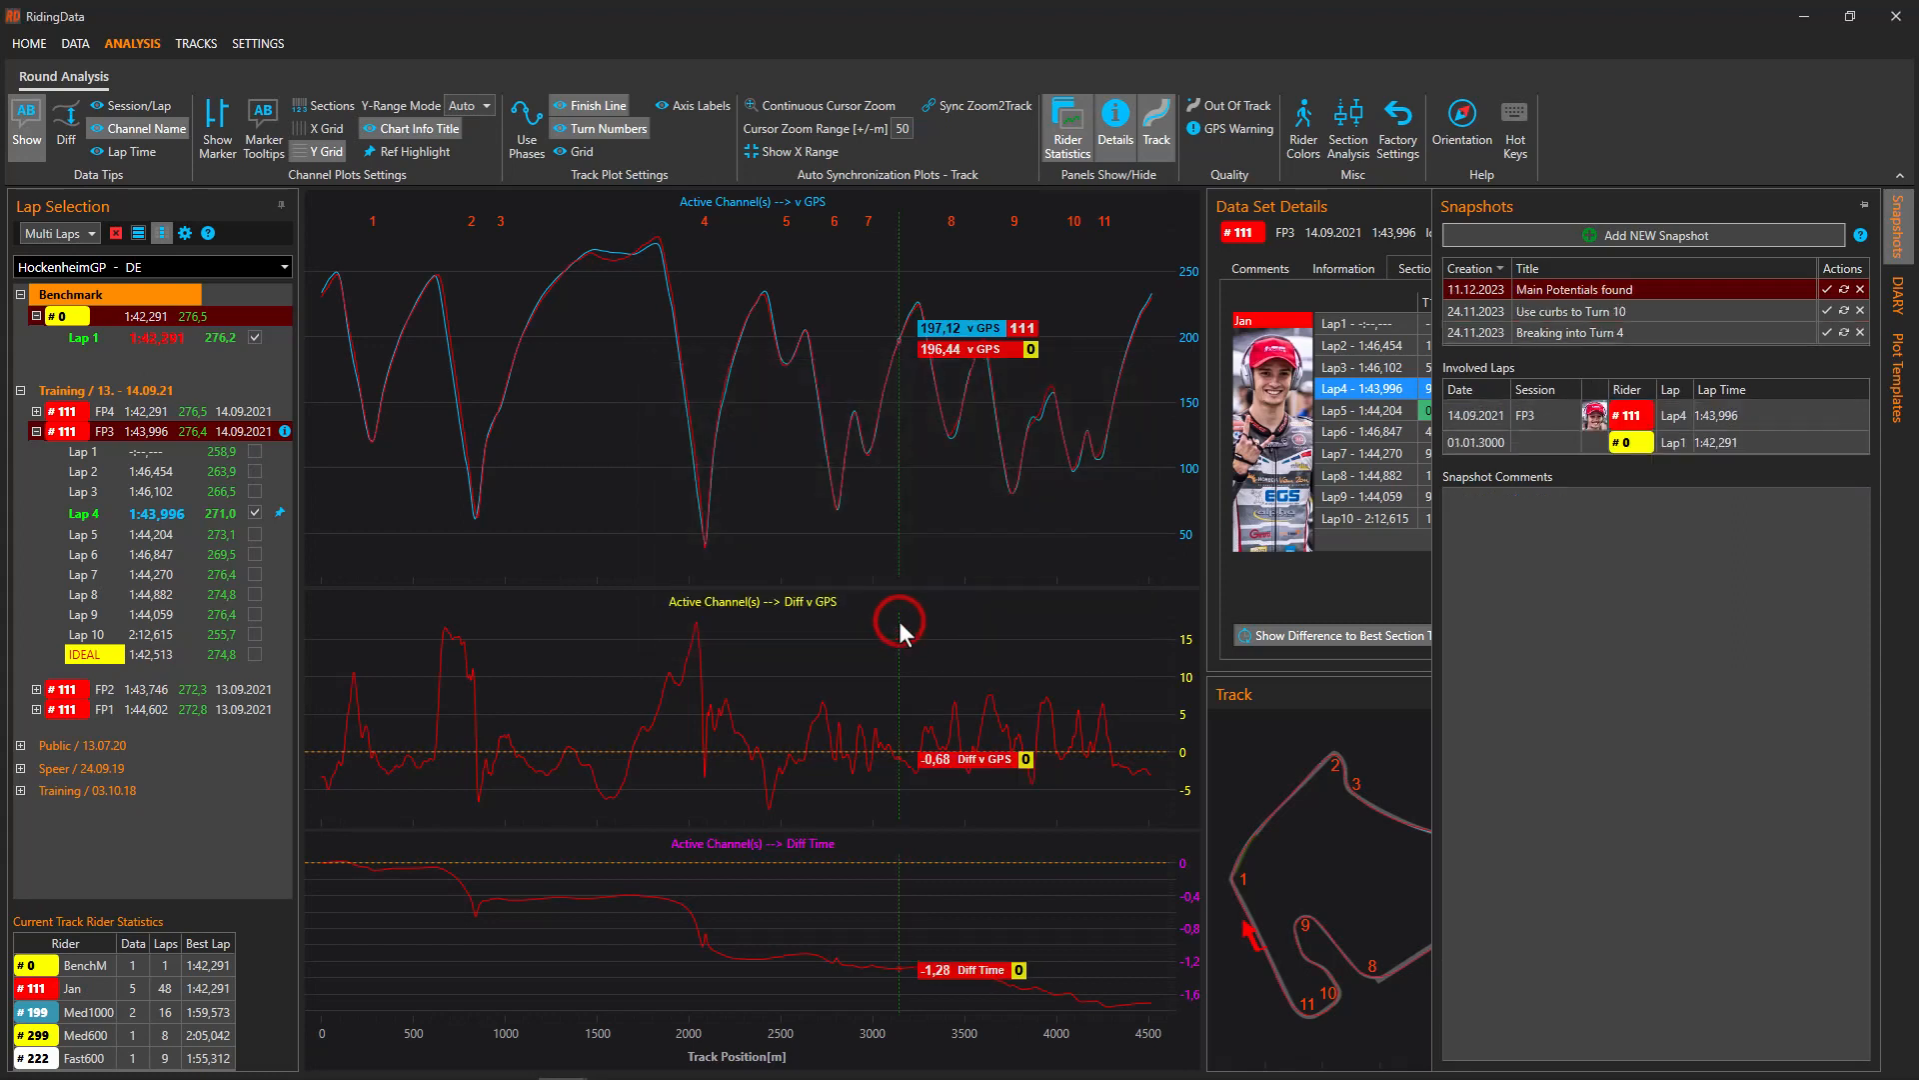
Comment that the two main potentials gain at least one second, then reload the snapshots
{"action": "left_click", "coordinate": [1600, 554]}
{"action": "type", "text": "I found the two most important potentials to gain at least one second in lap time."}
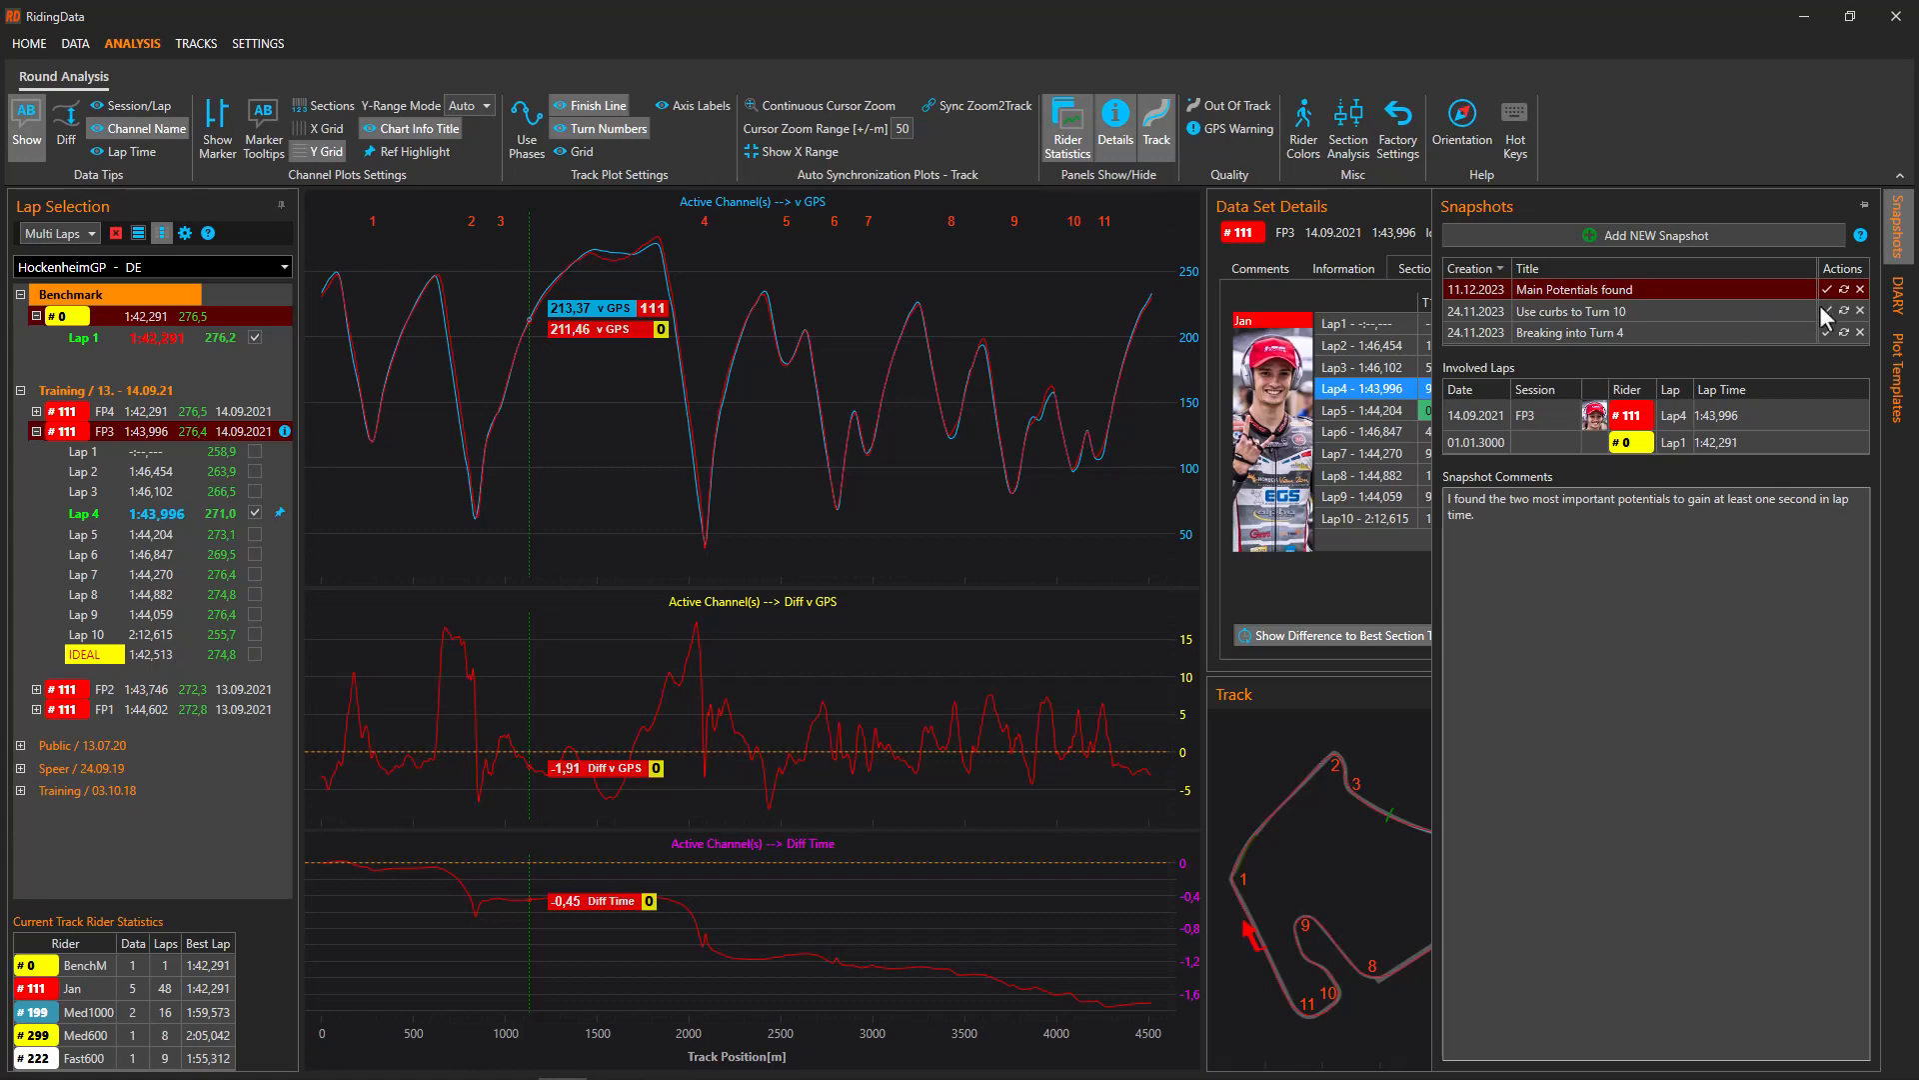
{"action": "left_click", "coordinate": [1827, 312]}
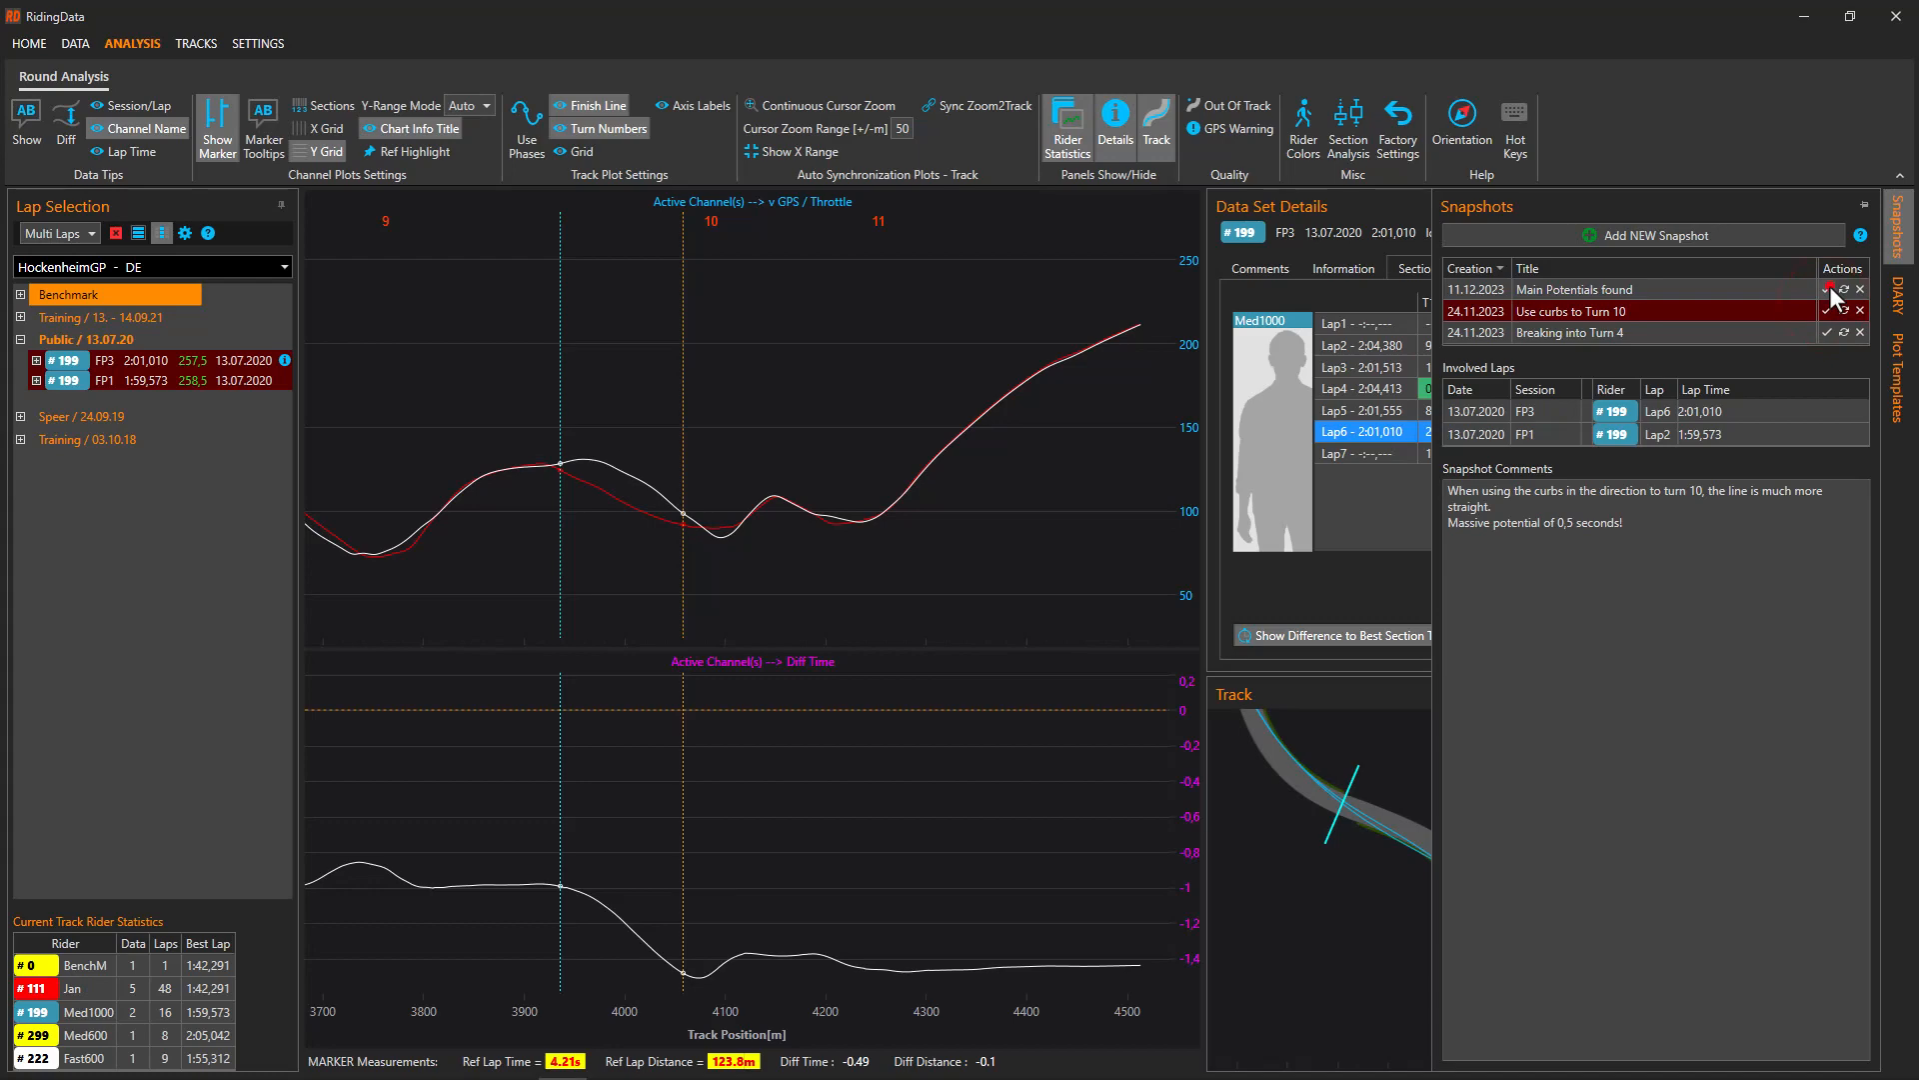
{"action": "left_click", "coordinate": [1828, 288]}
{"action": "left_click", "coordinate": [907, 506]}
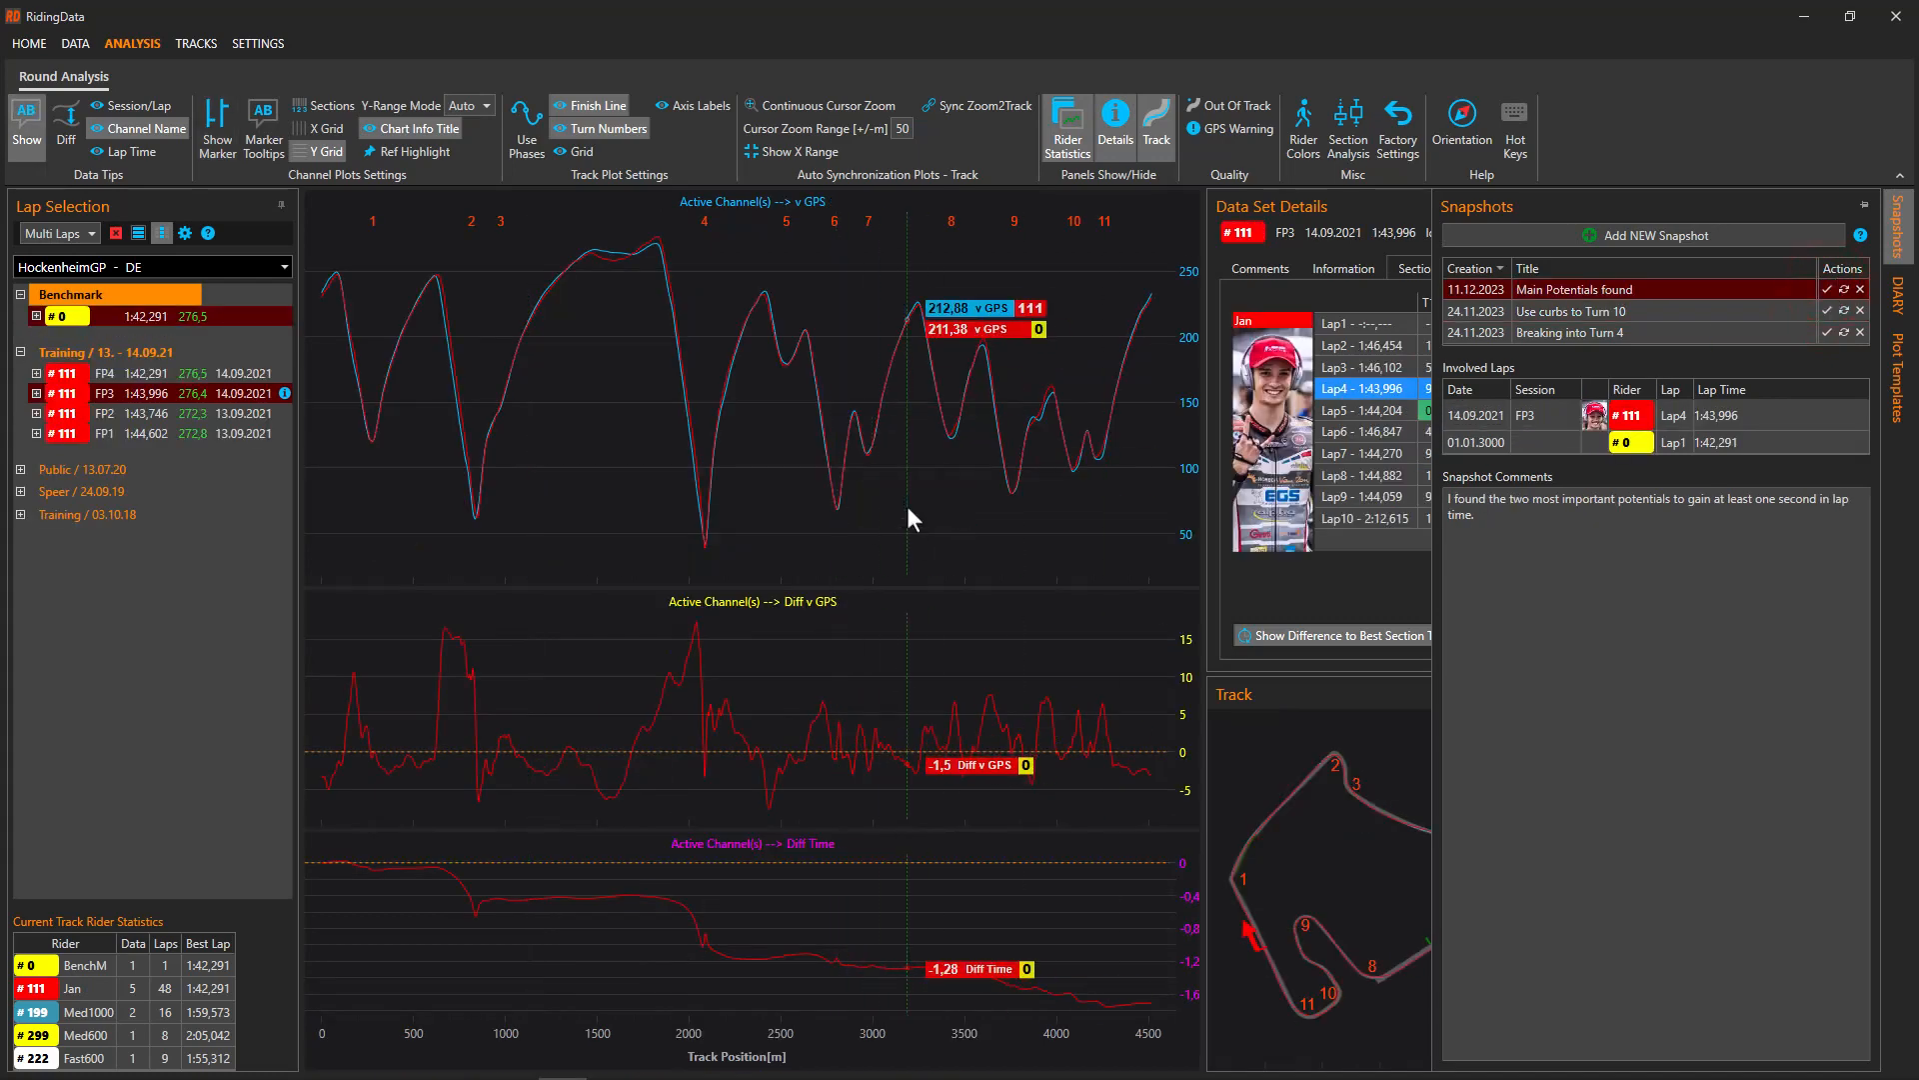
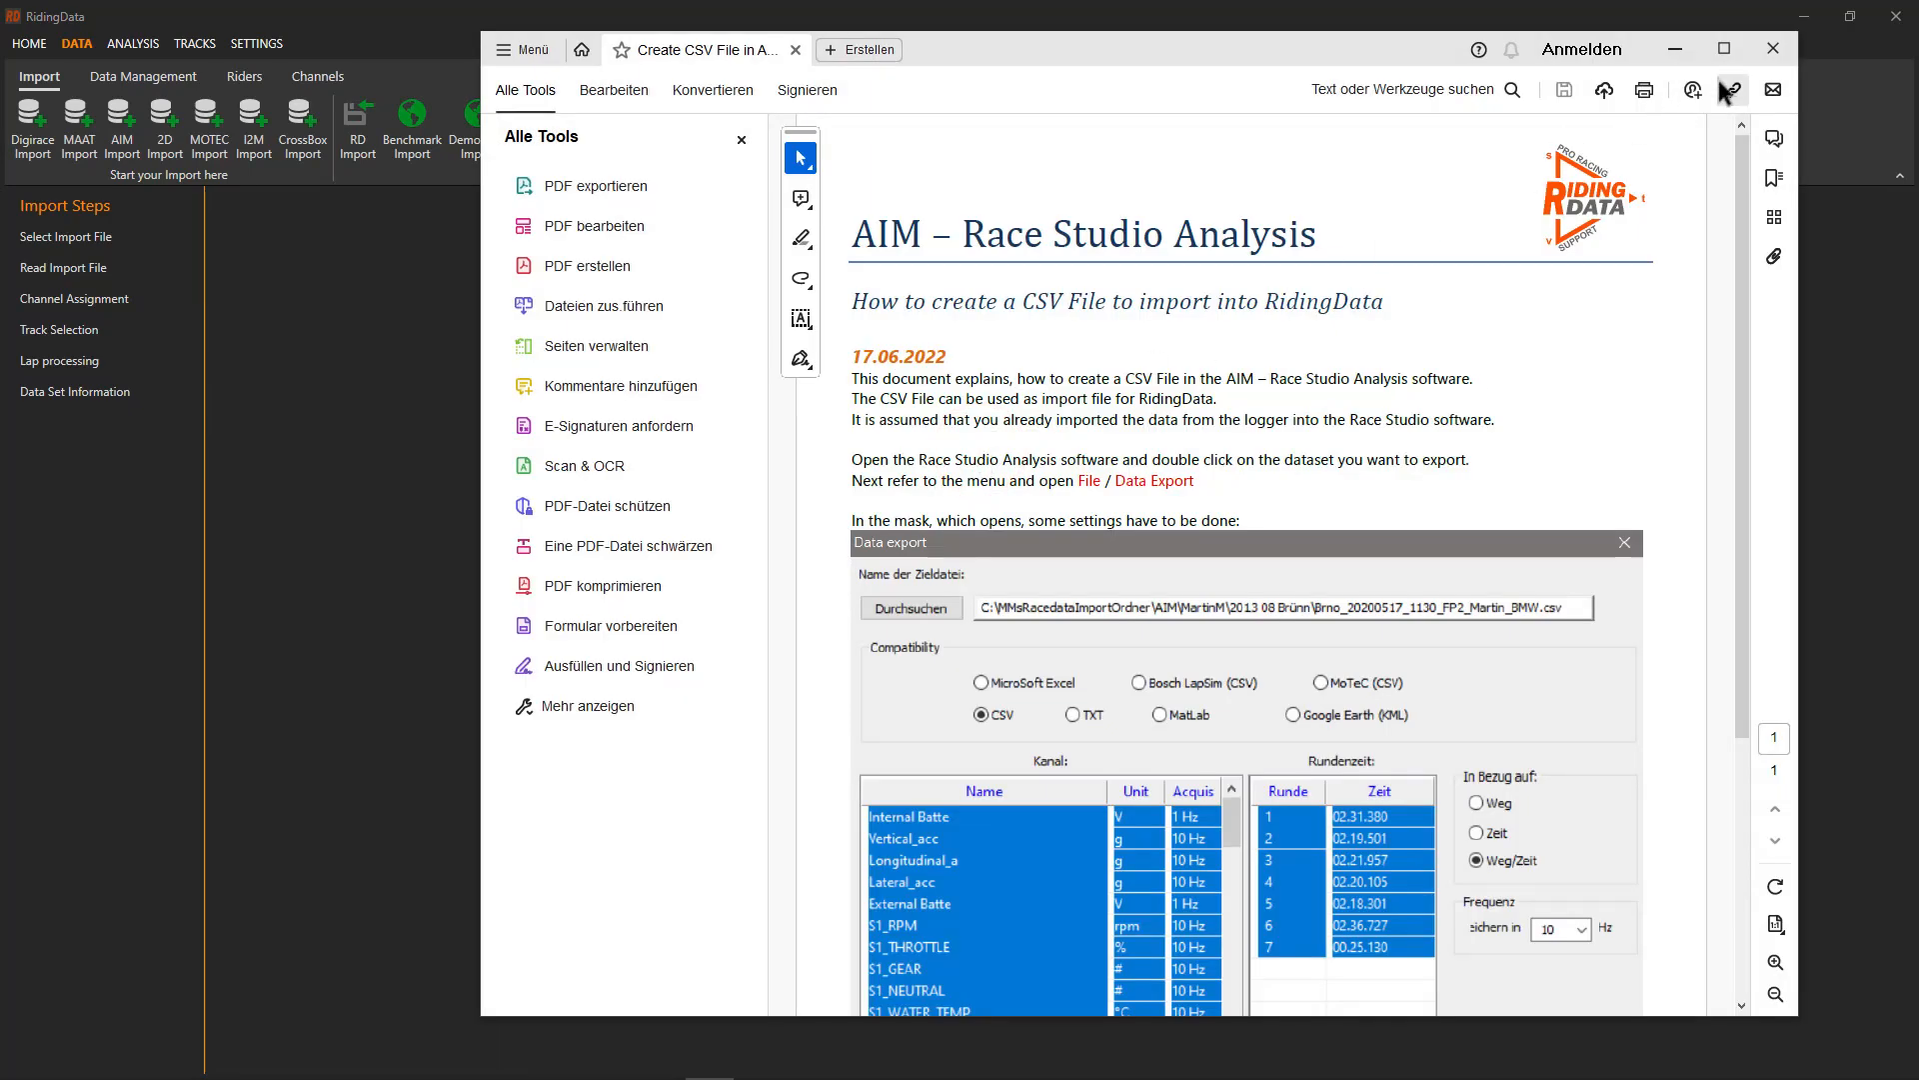
Close the Acrobat guide on creating an AIM Race Studio CSV file
{"action": "left_click", "coordinate": [1773, 50]}
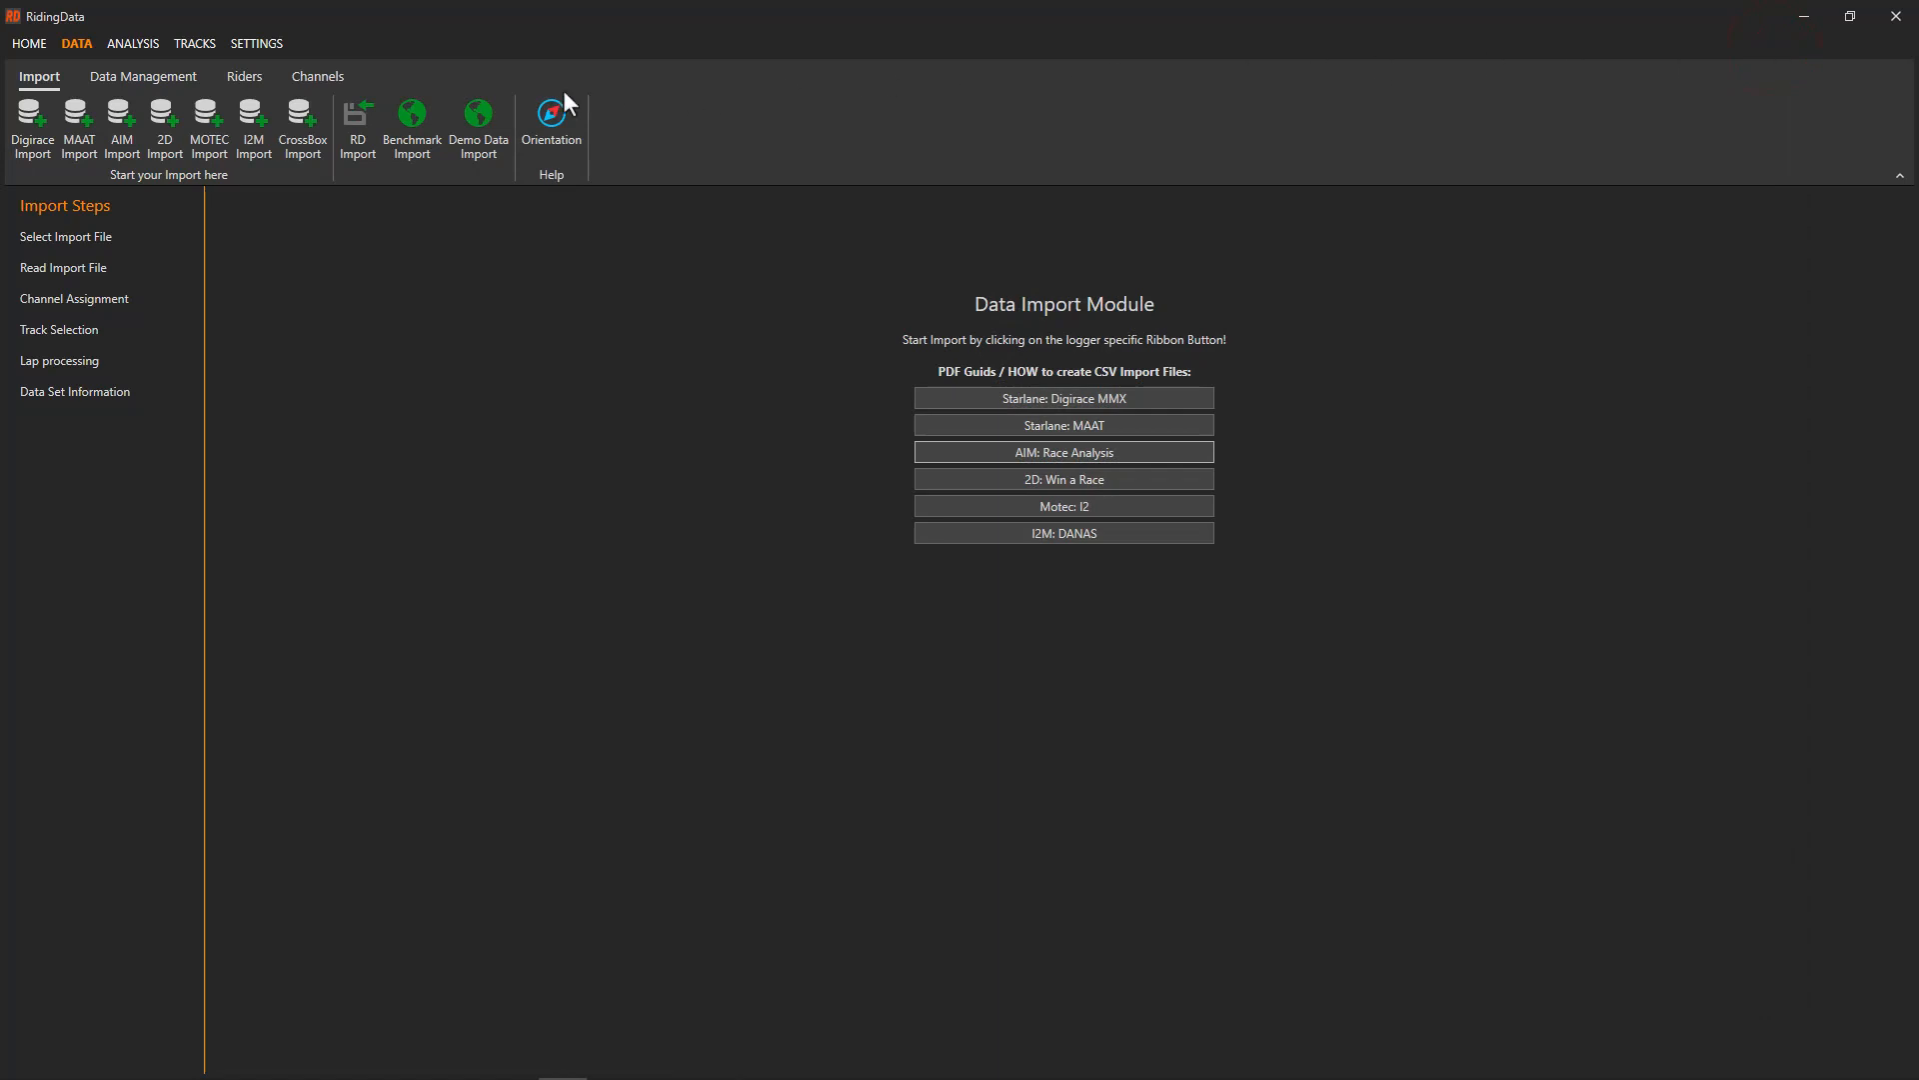
Import the FP3 MoTeC CSV lap file from the HockenheimGP\Motec folder
{"action": "left_click", "coordinate": [217, 123]}
{"action": "left_click", "coordinate": [212, 110]}
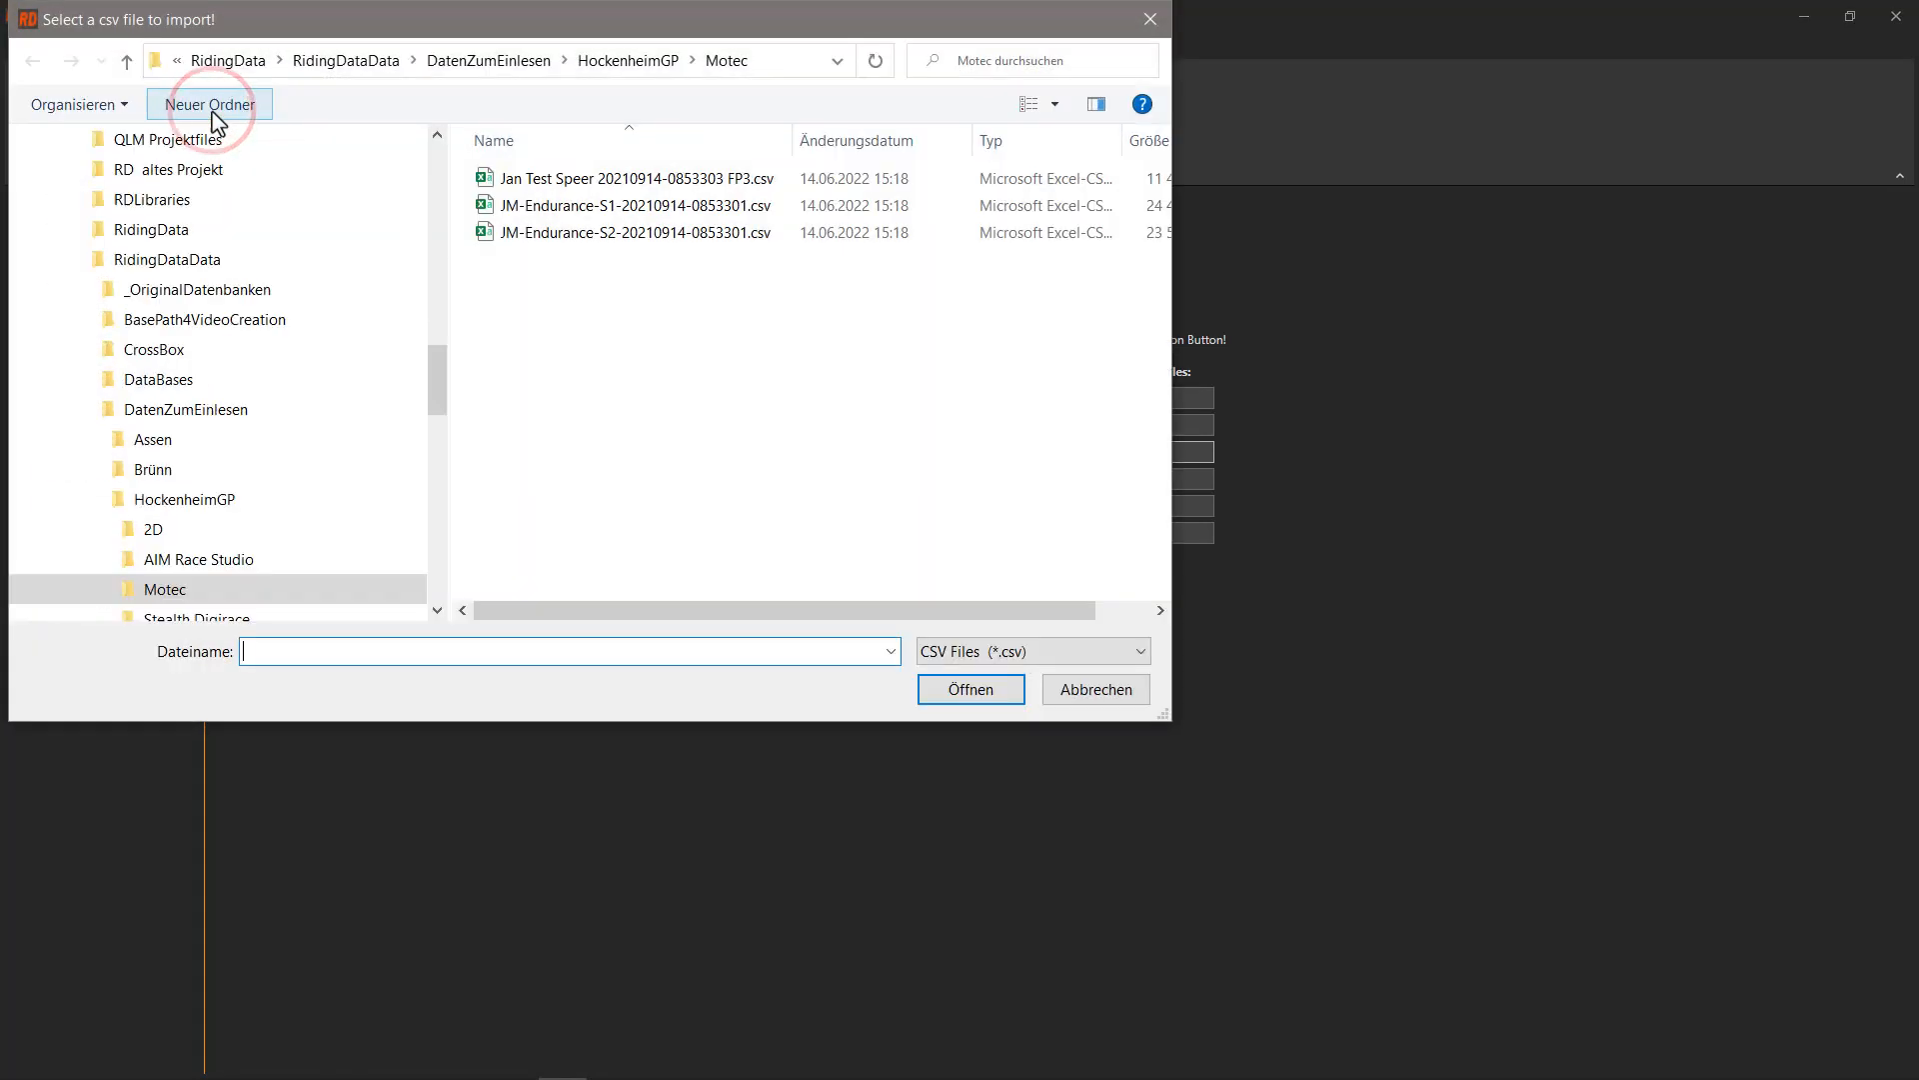
{"action": "left_click", "coordinate": [556, 180]}
{"action": "left_click", "coordinate": [970, 690]}
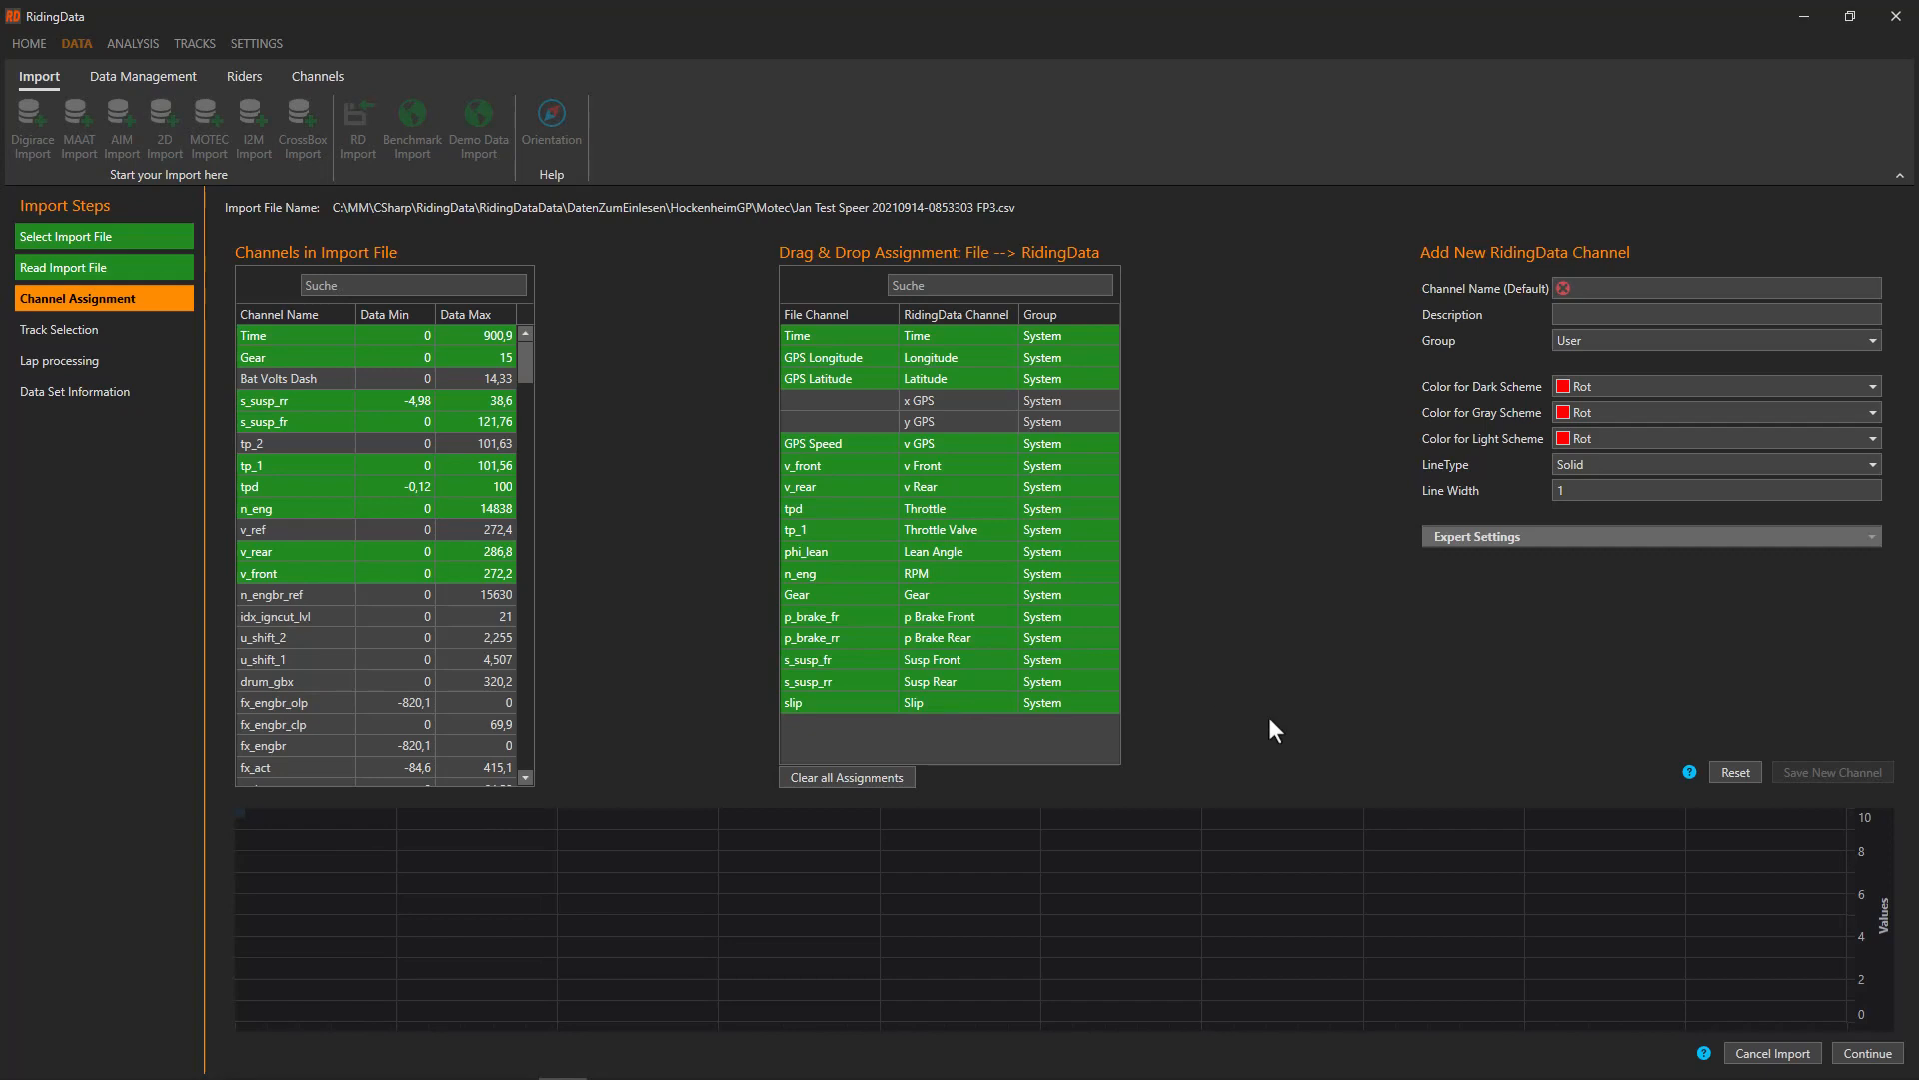
{"action": "left_click", "coordinate": [1704, 1052]}
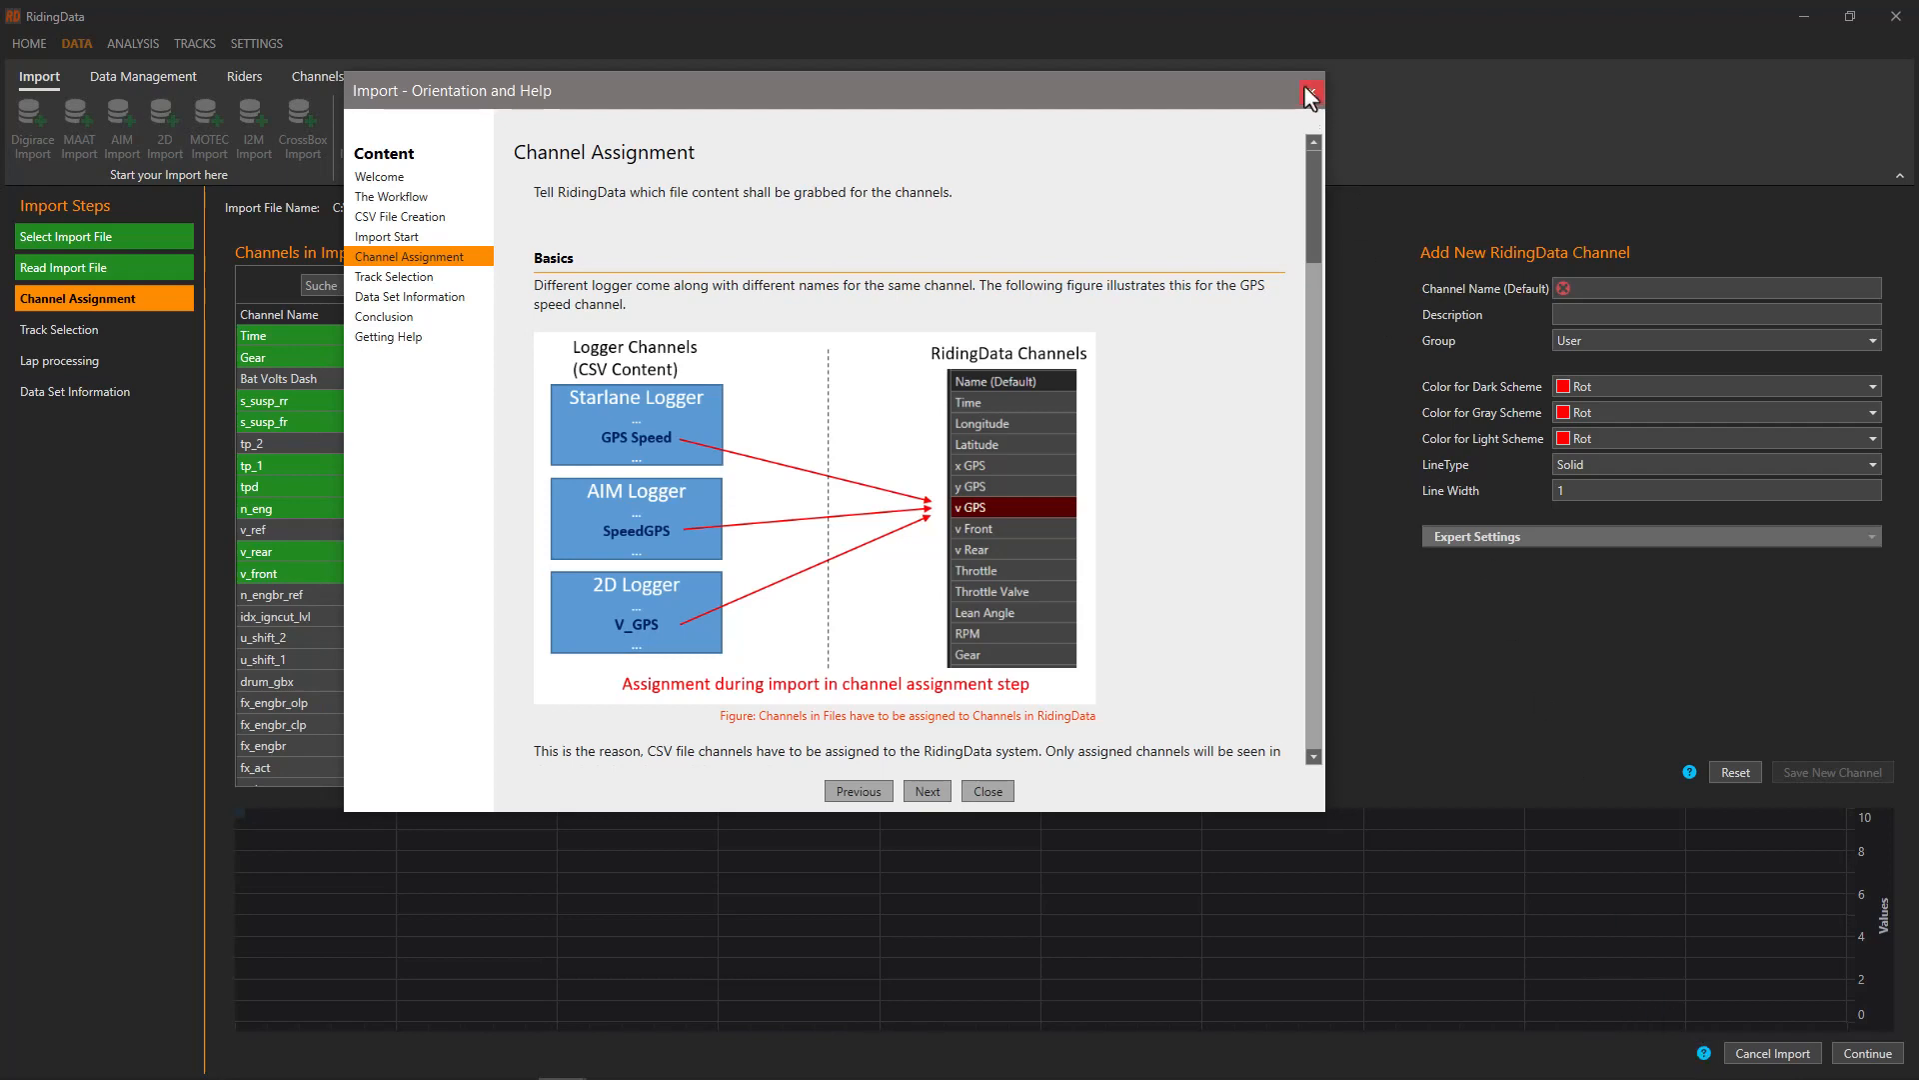
{"action": "left_click", "coordinate": [1308, 94]}
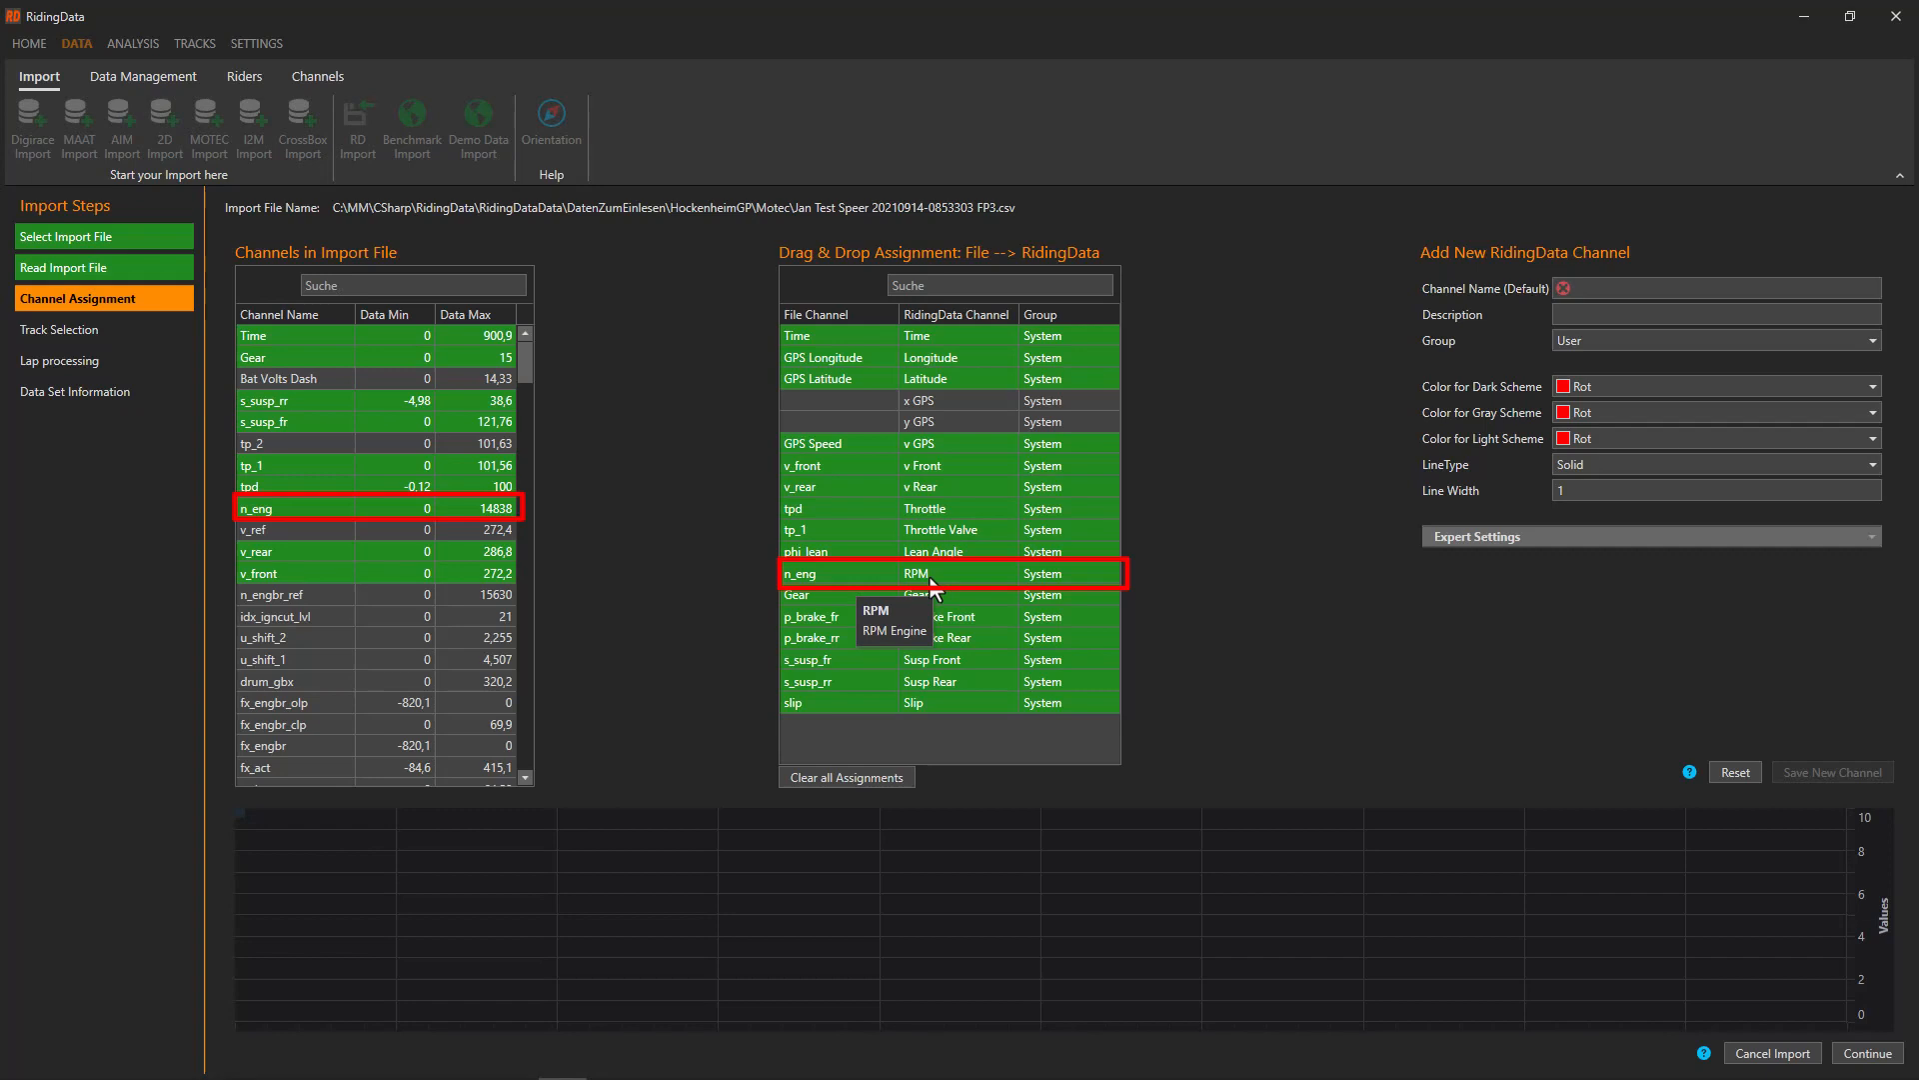
Reassign the n_eng channel to RPM and continue to Track Selection
{"action": "left_click_drag", "start_coordinate": [931, 582], "coordinate": [349, 546]}
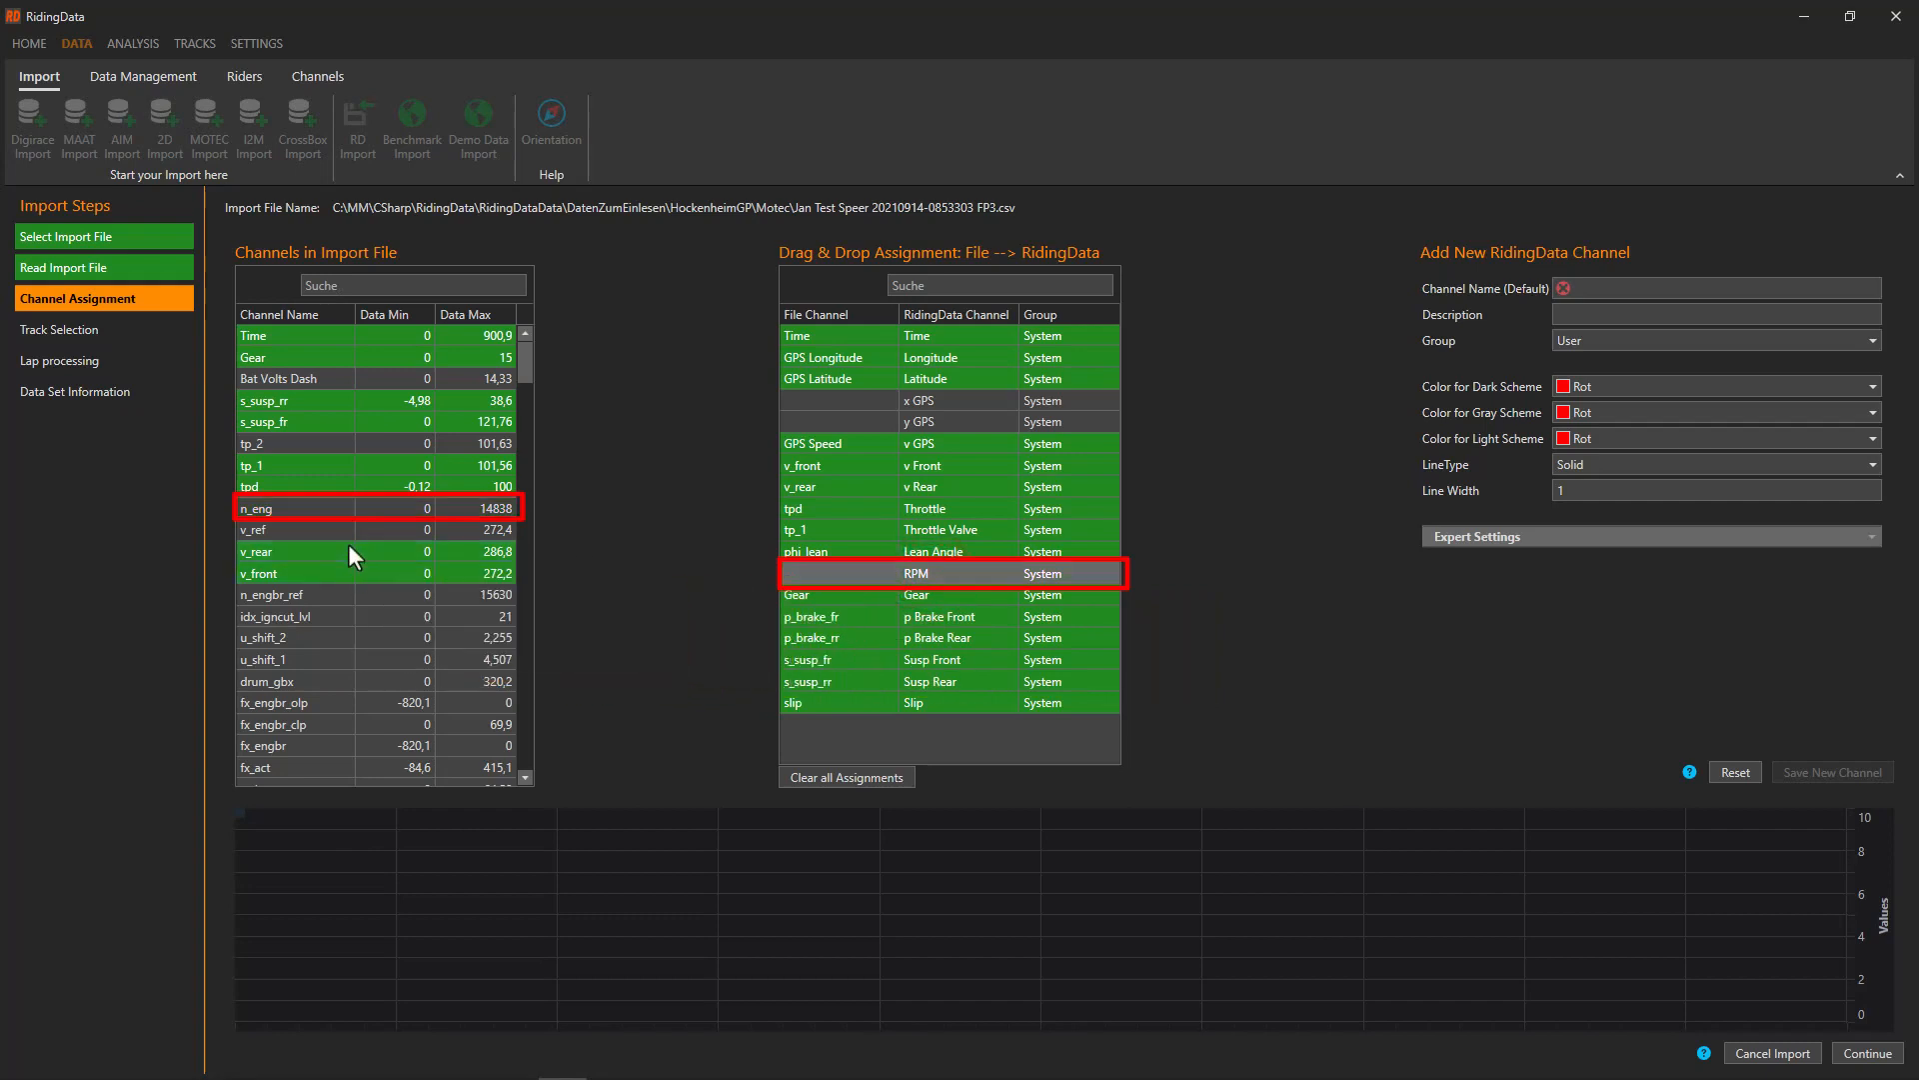
{"action": "left_click_drag", "start_coordinate": [312, 510], "coordinate": [857, 582]}
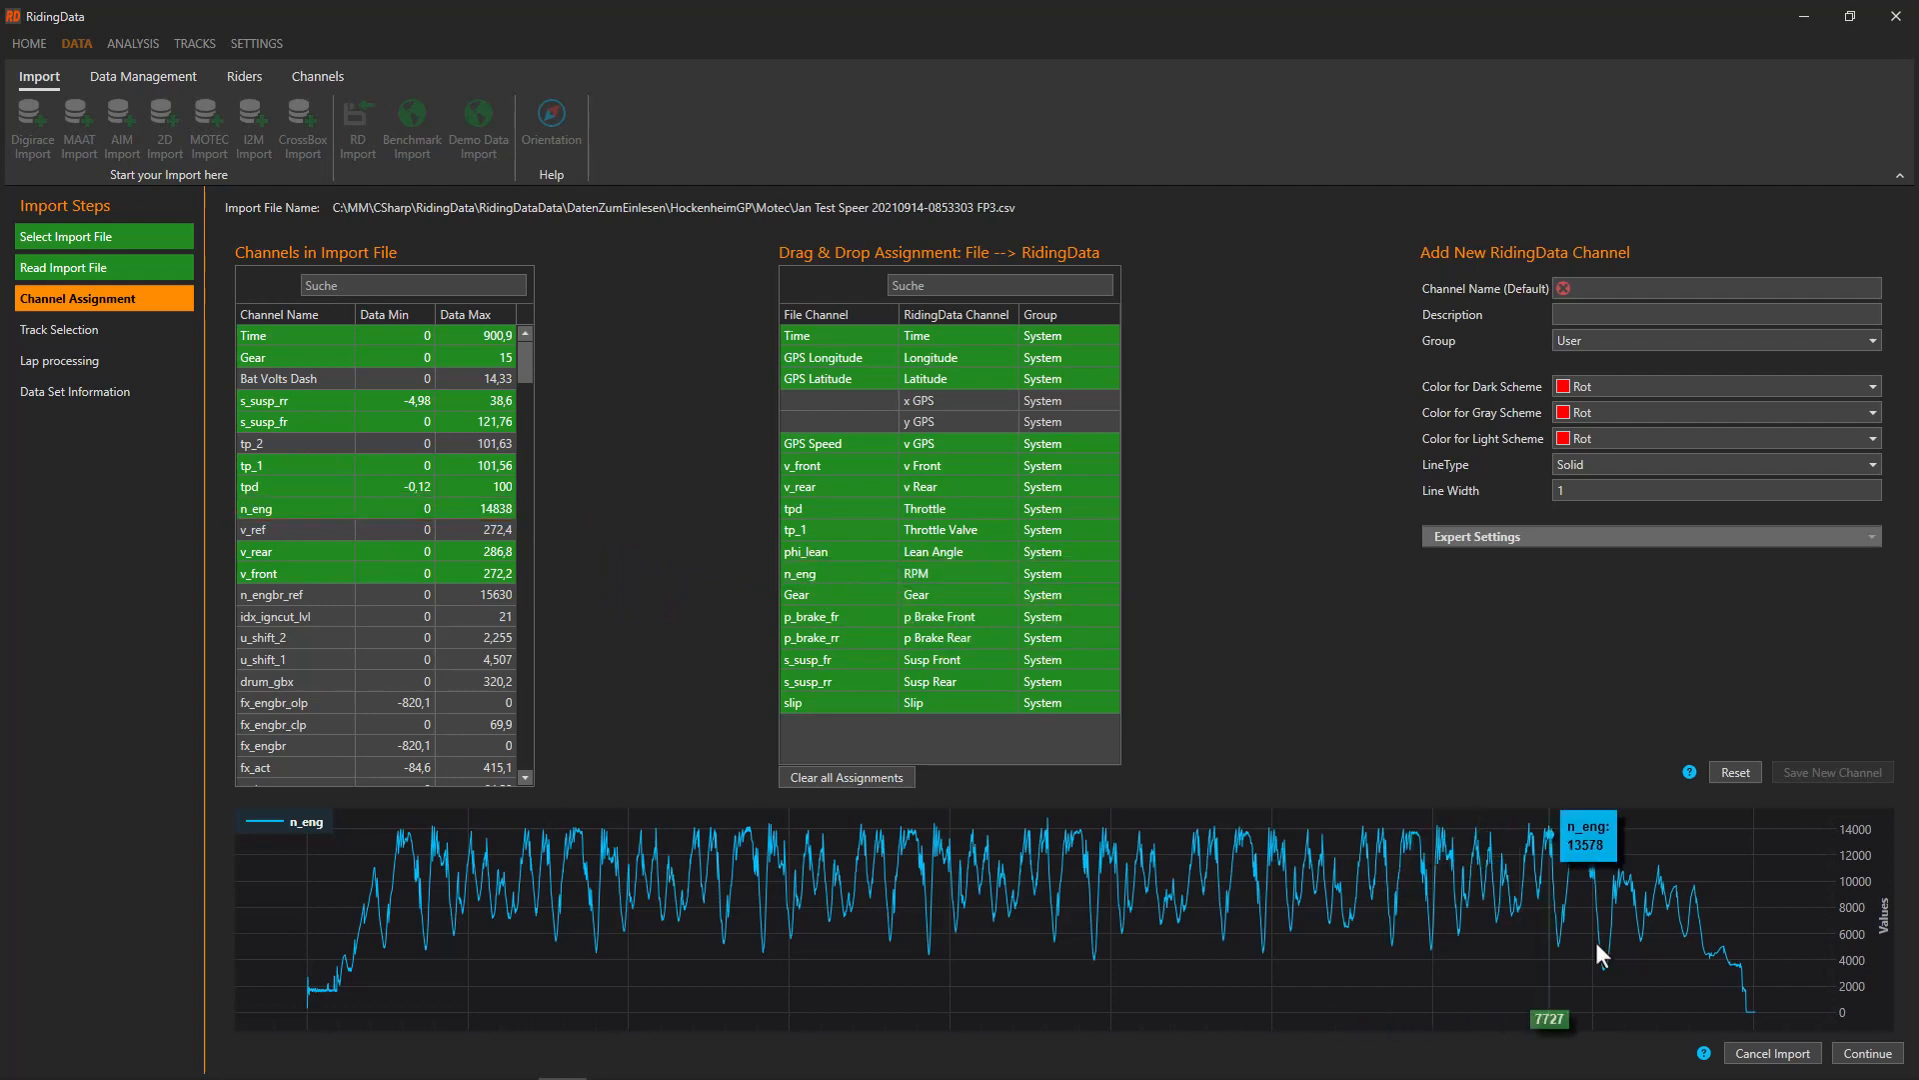
{"action": "left_click", "coordinate": [1868, 1054]}
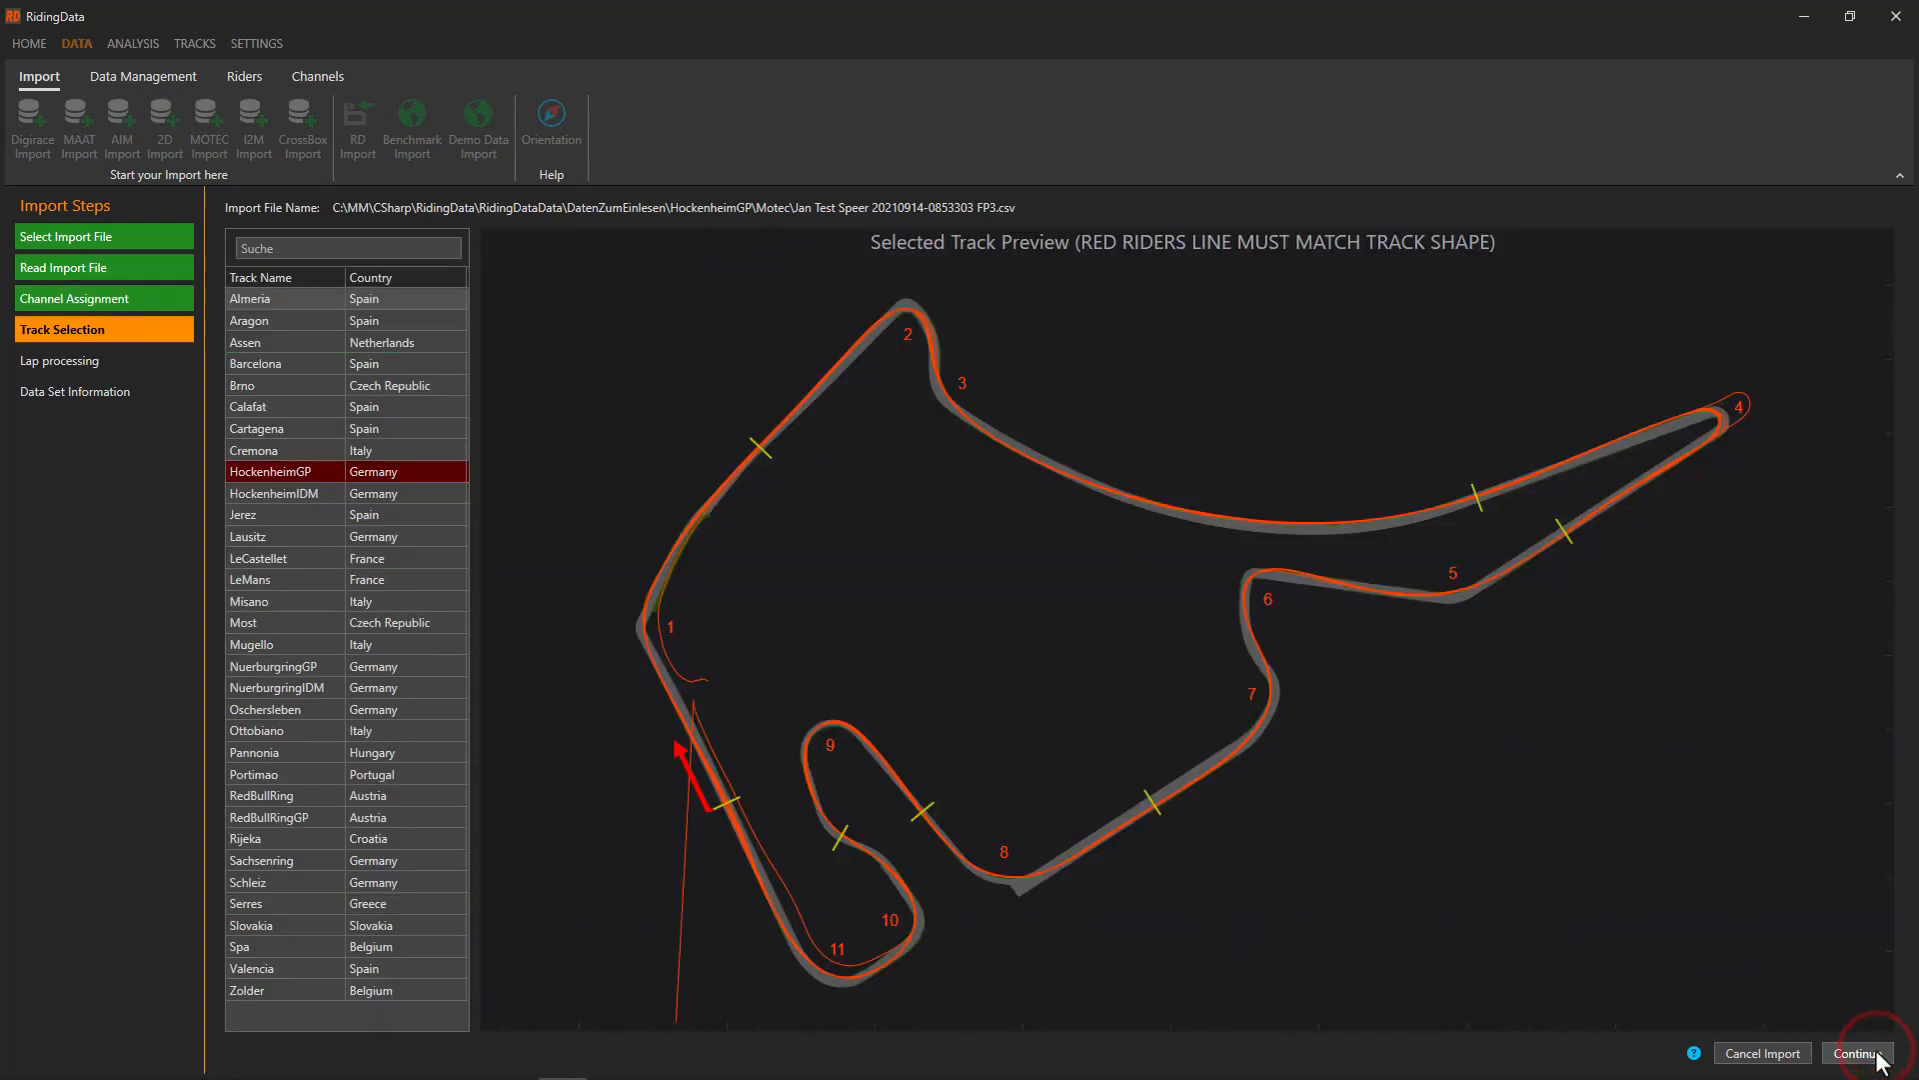
Preview HockenheimIDM and Jerez, then keep HockenheimGP and process all 8 laps
{"action": "left_click", "coordinate": [260, 501]}
{"action": "left_click", "coordinate": [260, 518]}
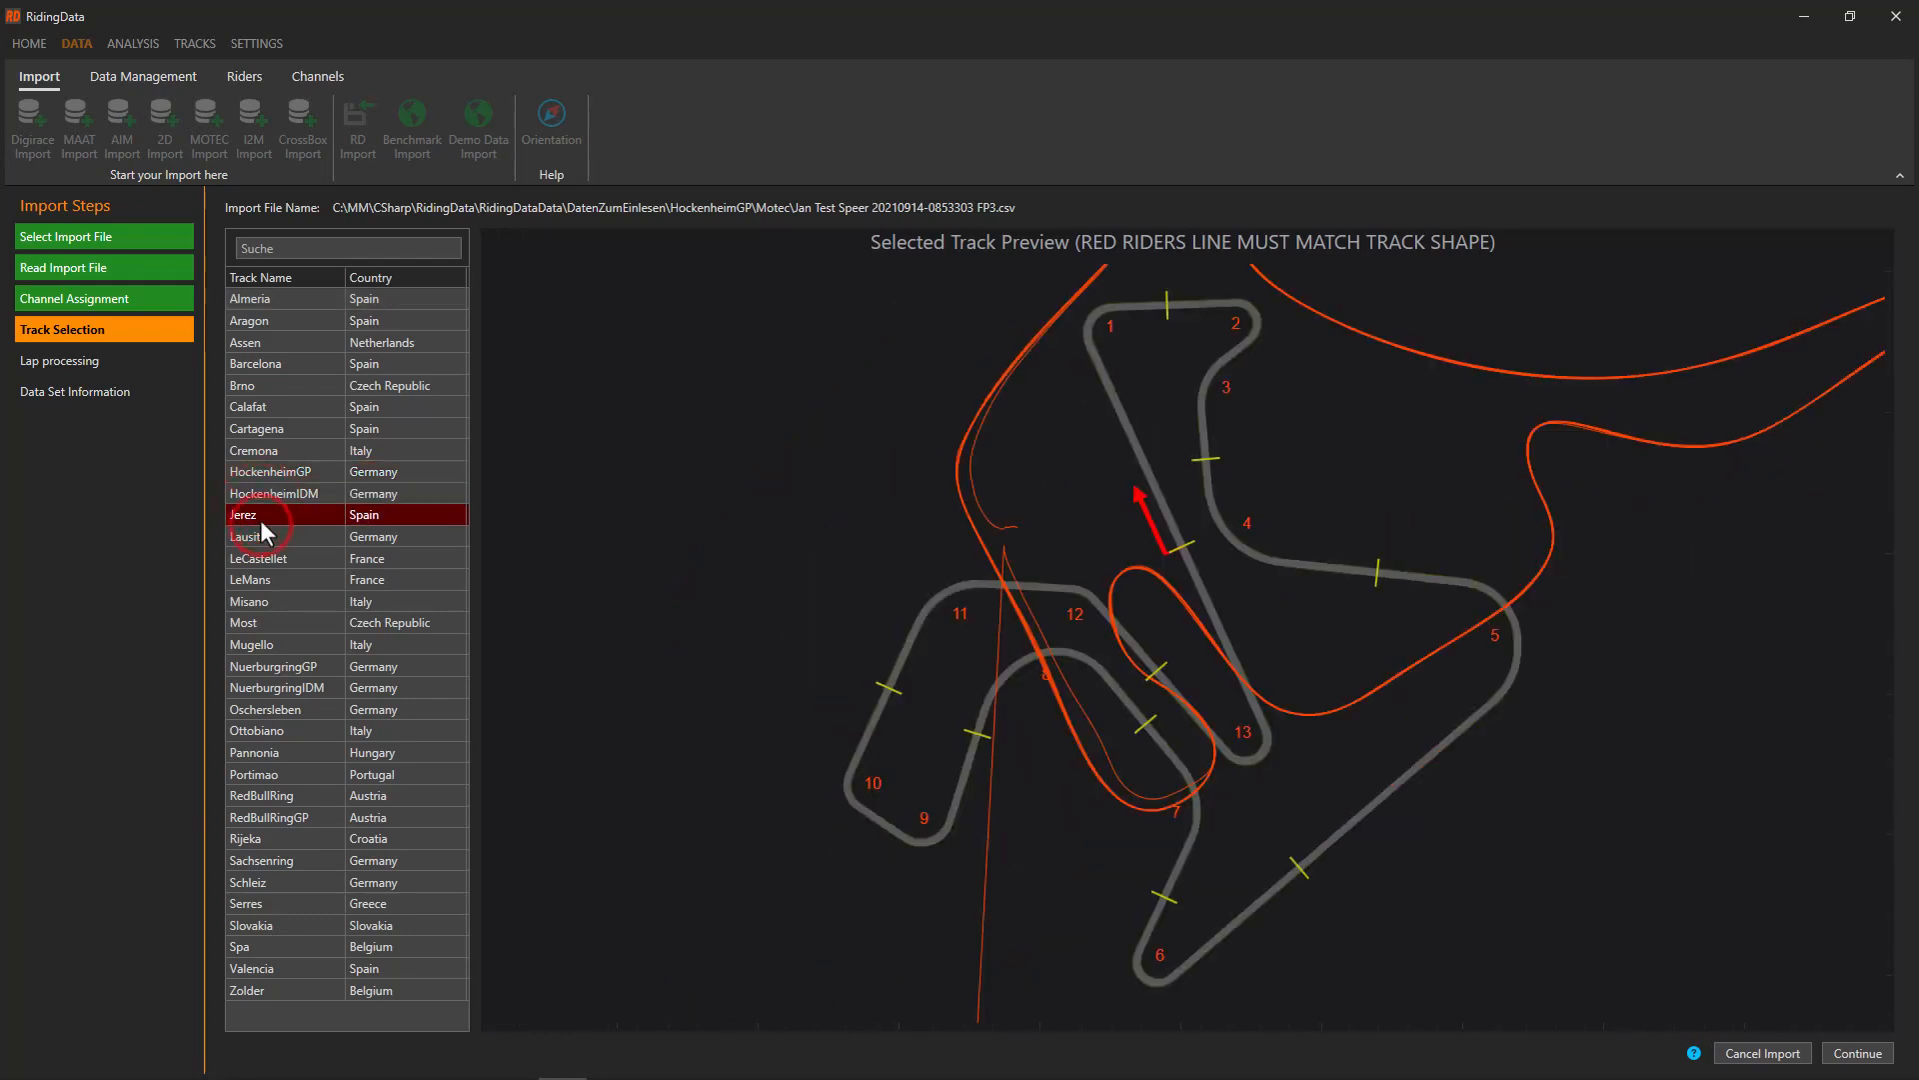
{"action": "left_click", "coordinate": [268, 471]}
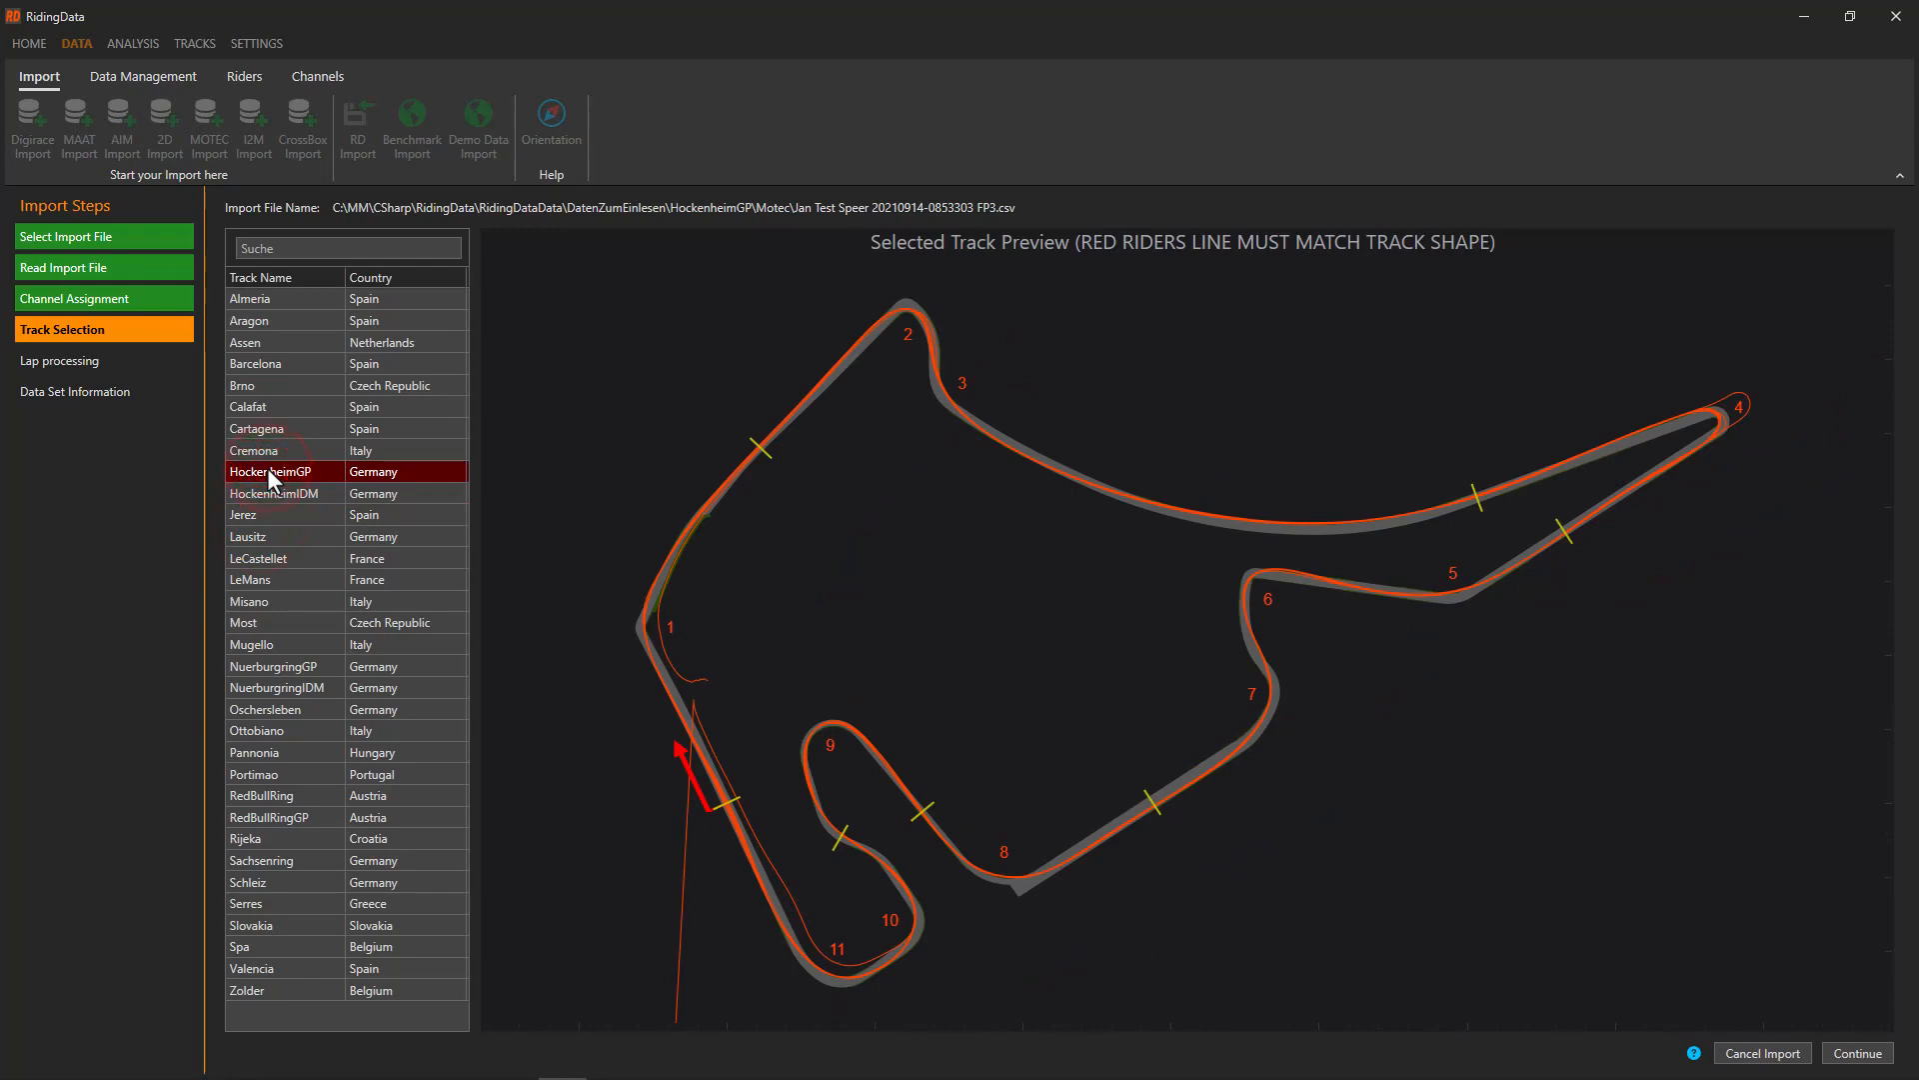
{"action": "left_click", "coordinate": [1858, 1053]}
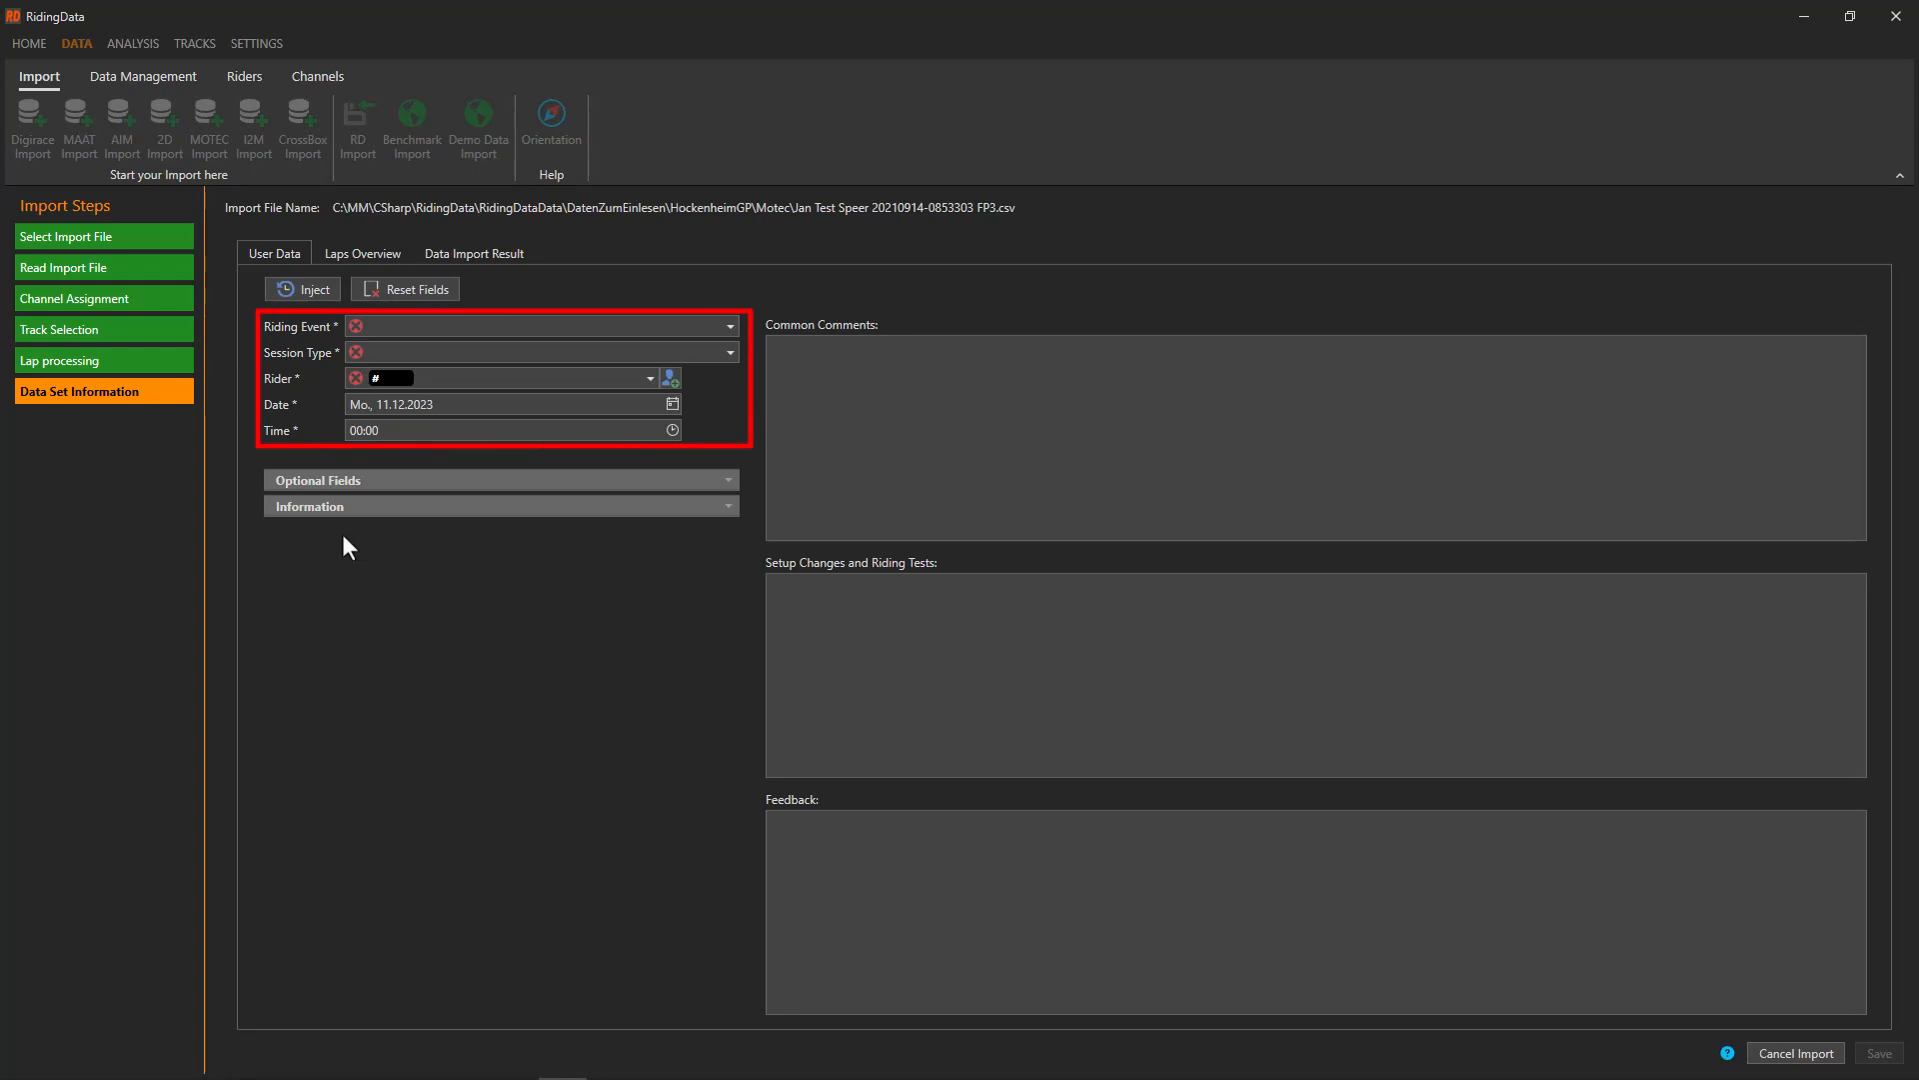
Expand the optional fields and enter riding event Teamtest with session FP4
{"action": "left_click", "coordinate": [314, 479]}
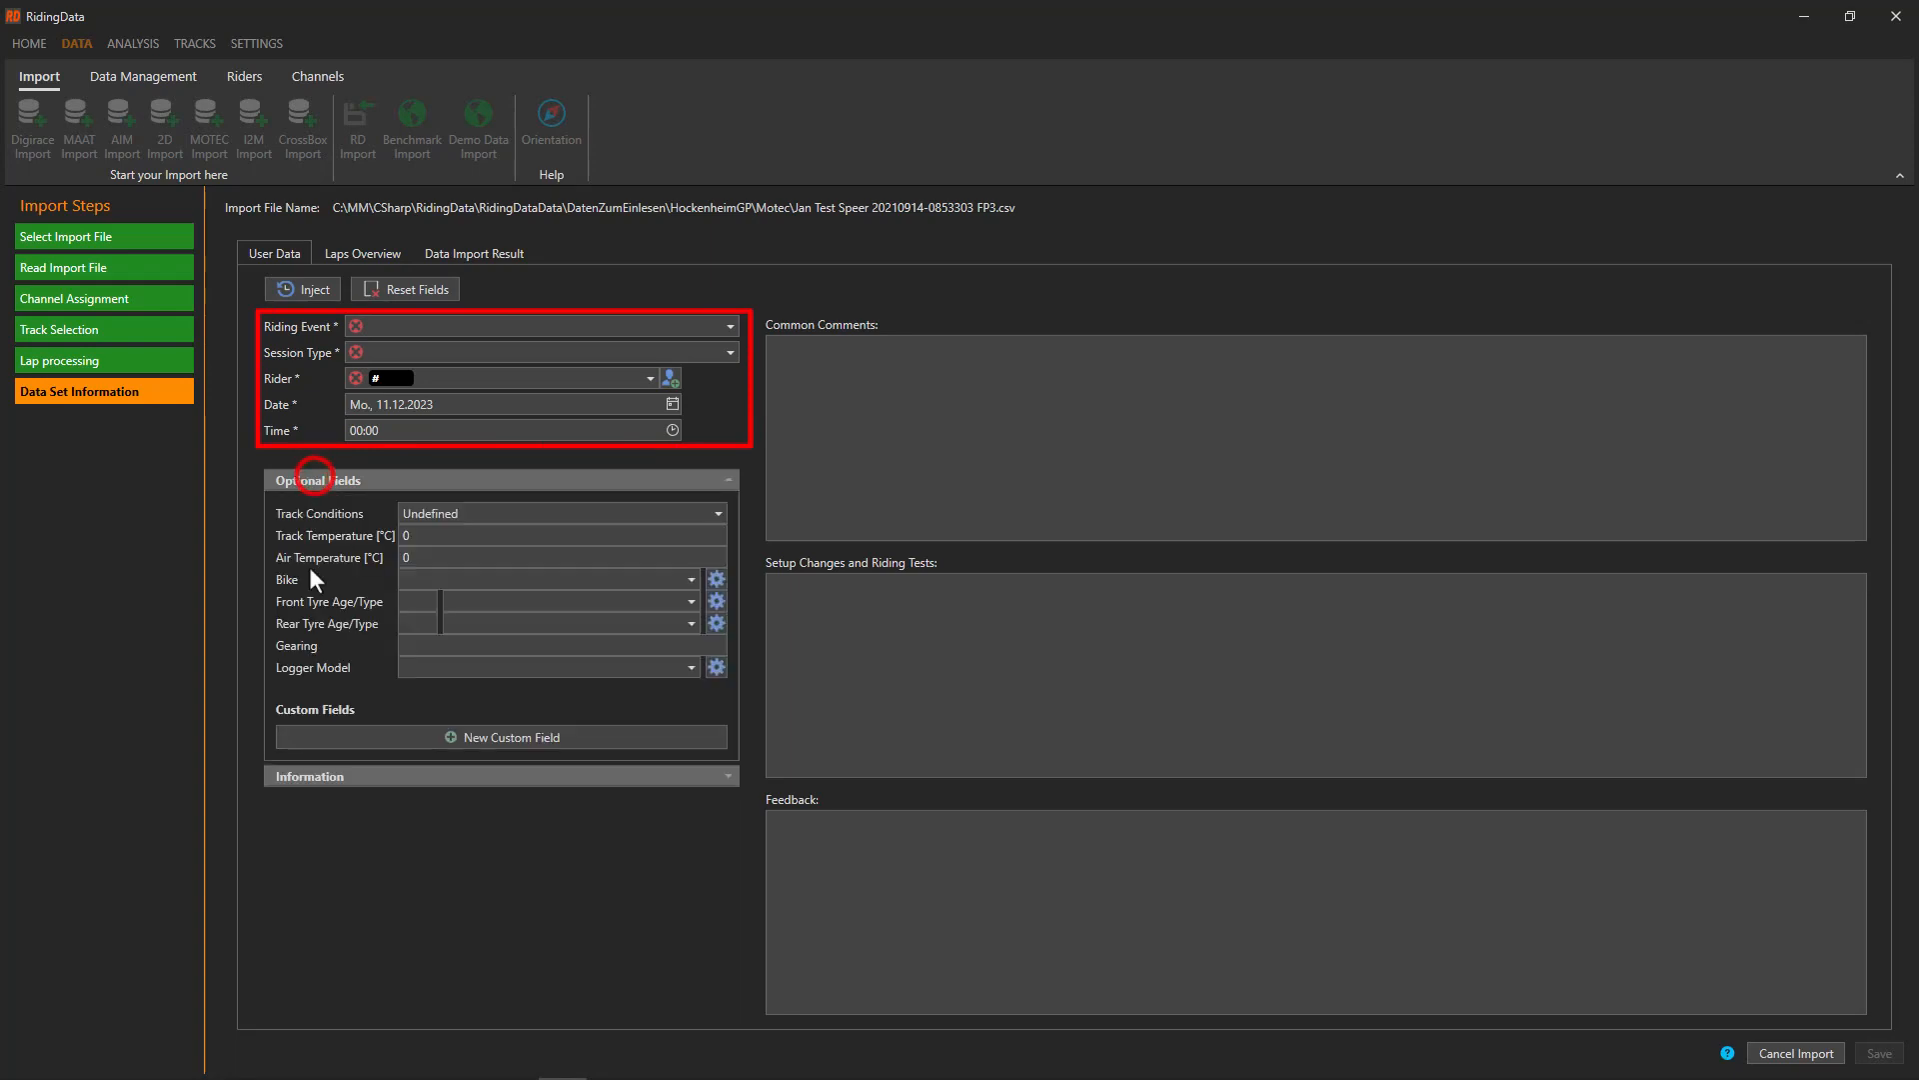
{"action": "left_click", "coordinate": [302, 777]}
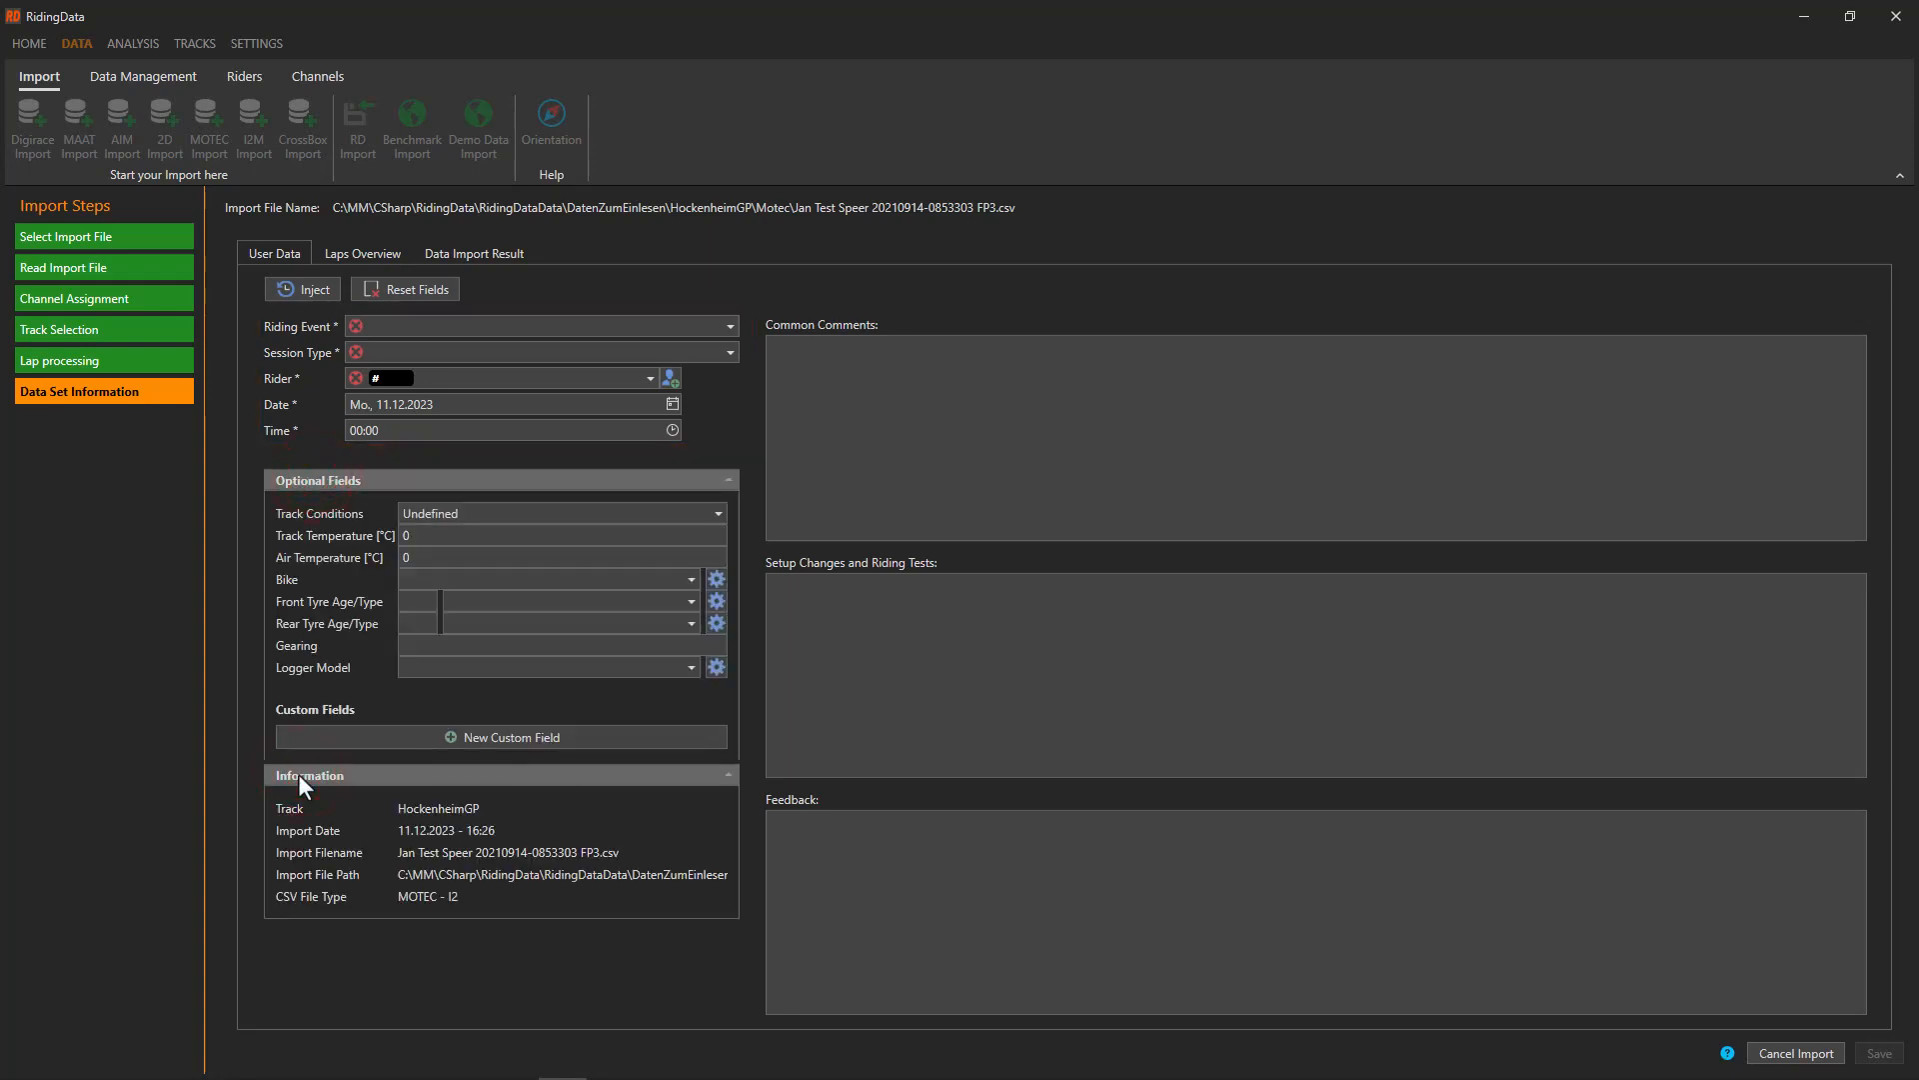
{"action": "left_click", "coordinate": [449, 319]}
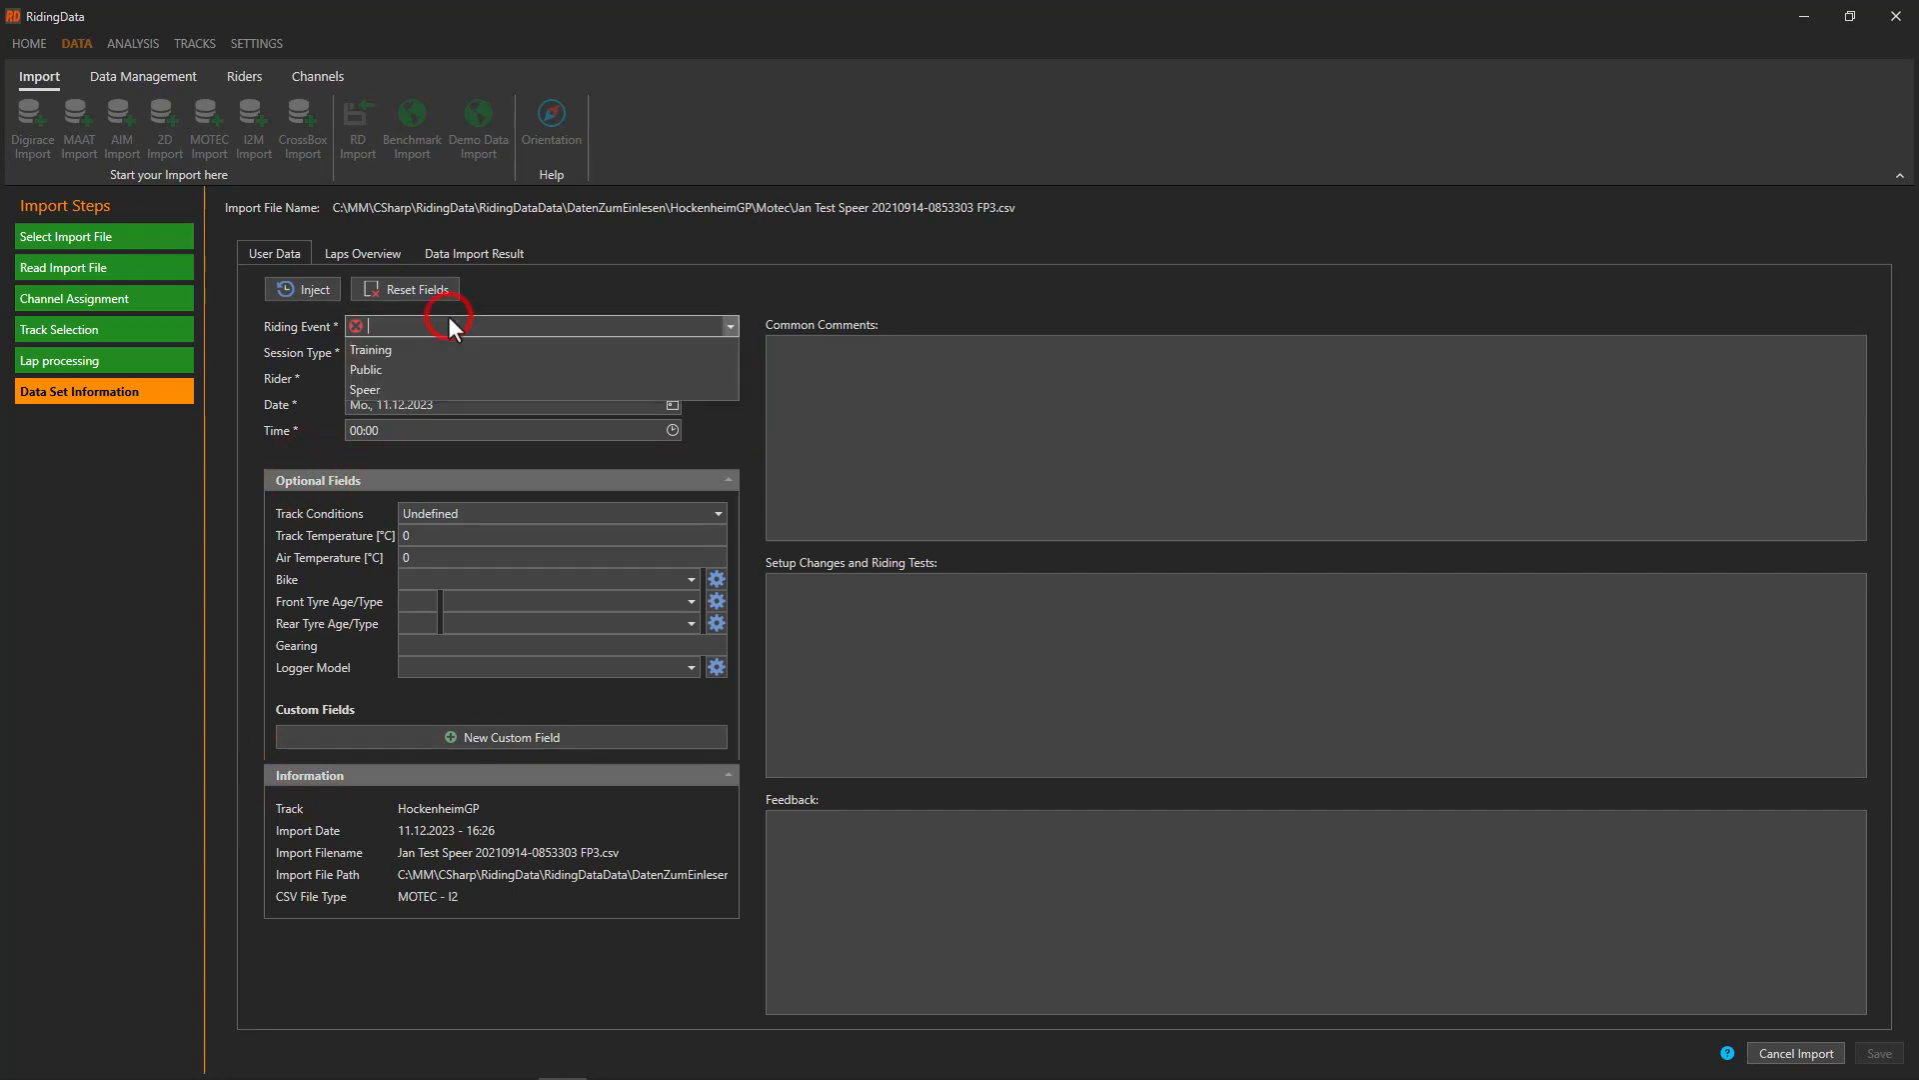
{"action": "type", "text": "Teamtest"}
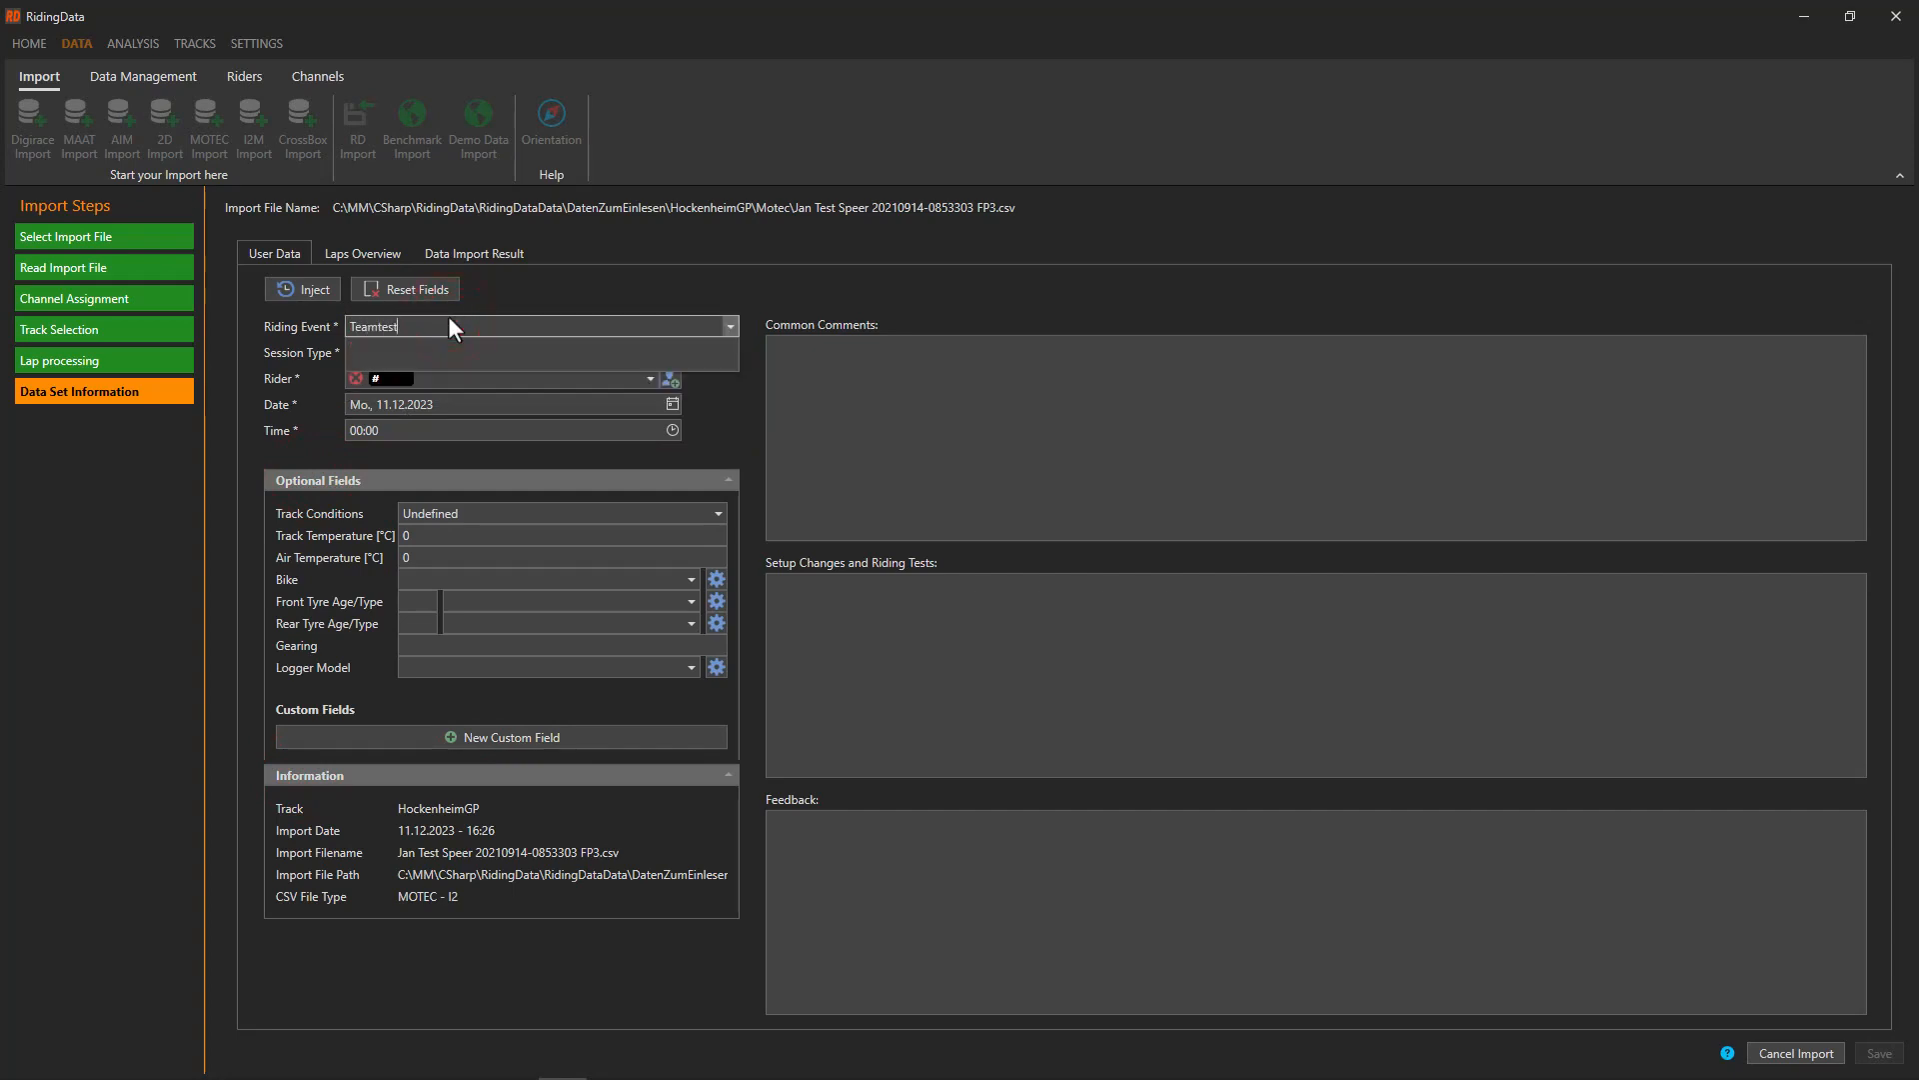
{"action": "key", "text": "Tab"}
{"action": "type", "text": "FP4"}
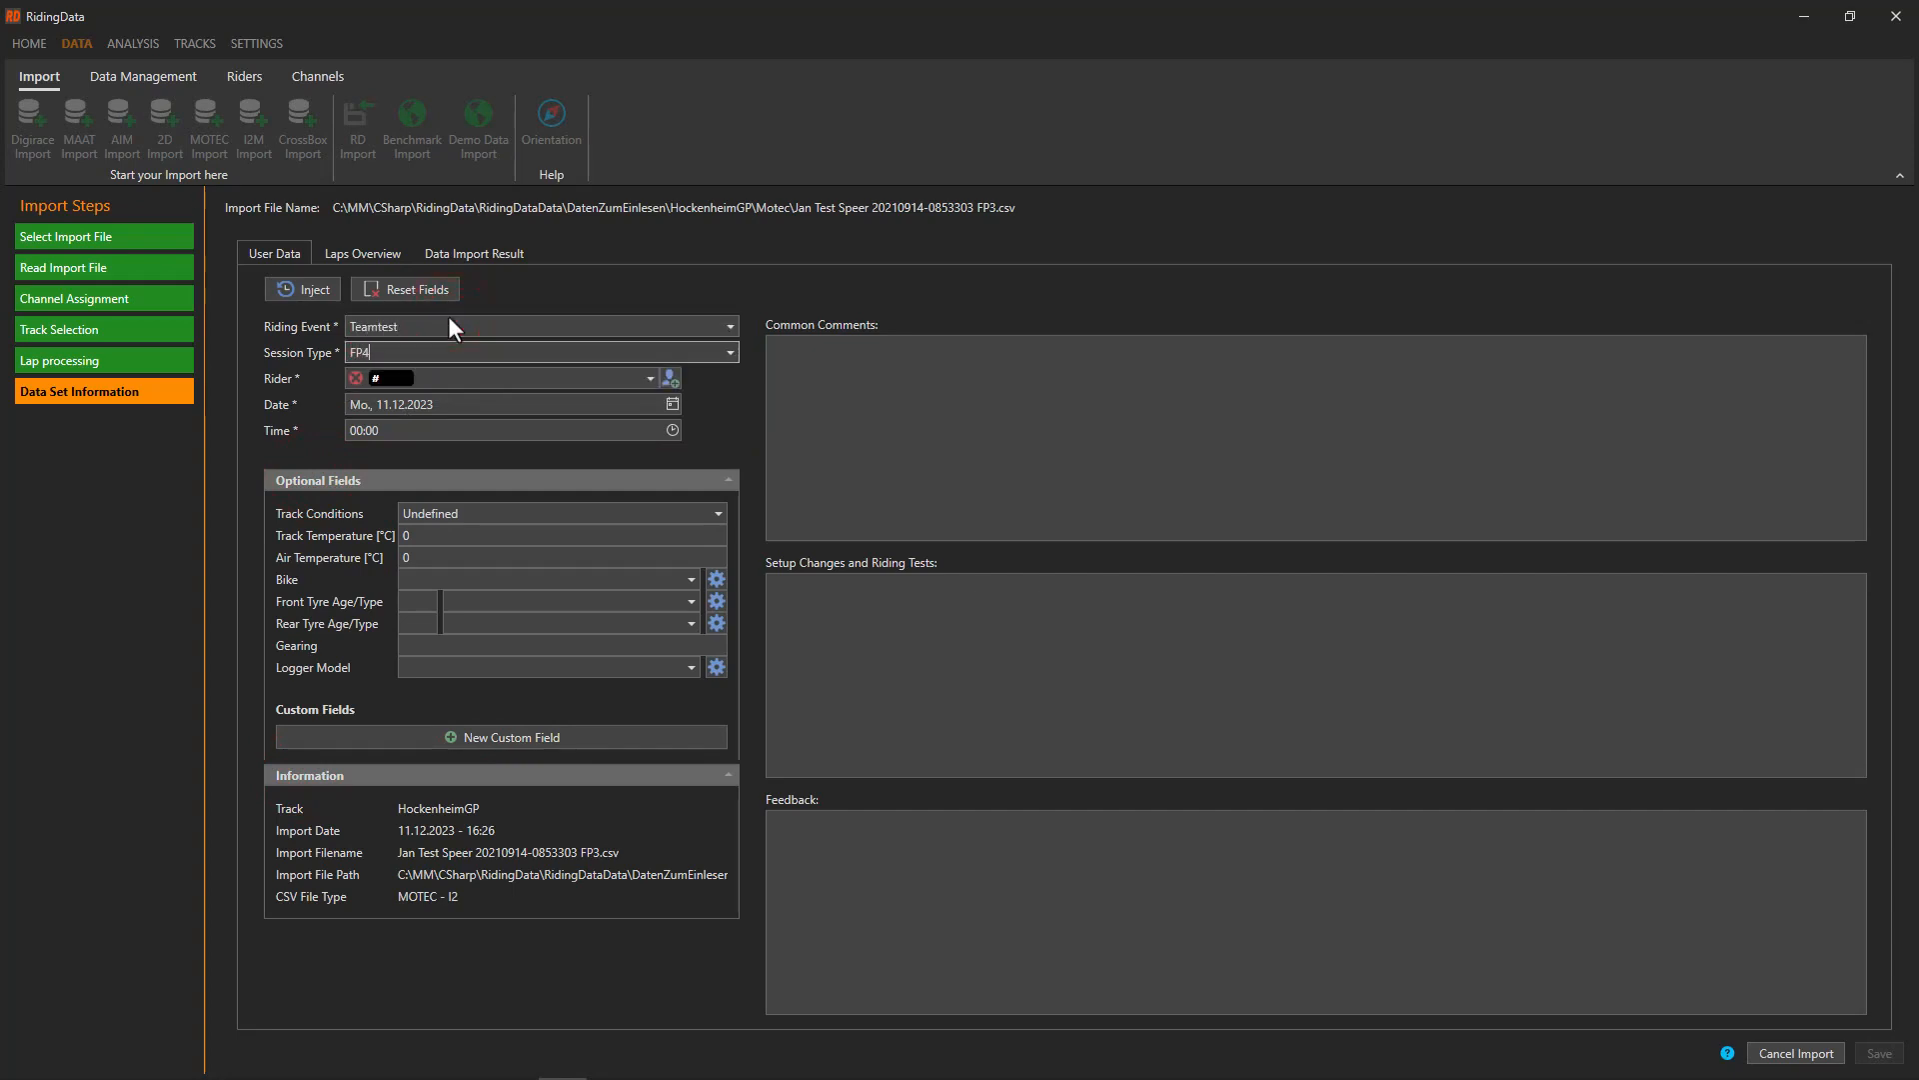
Set the session date to 13.09.2023 and the time to 14:30
{"action": "left_click", "coordinate": [672, 404]}
{"action": "left_click", "coordinate": [370, 437]}
{"action": "left_click", "coordinate": [370, 437]}
{"action": "left_click", "coordinate": [369, 437]}
{"action": "left_click", "coordinate": [435, 539]}
{"action": "left_click", "coordinate": [384, 430]}
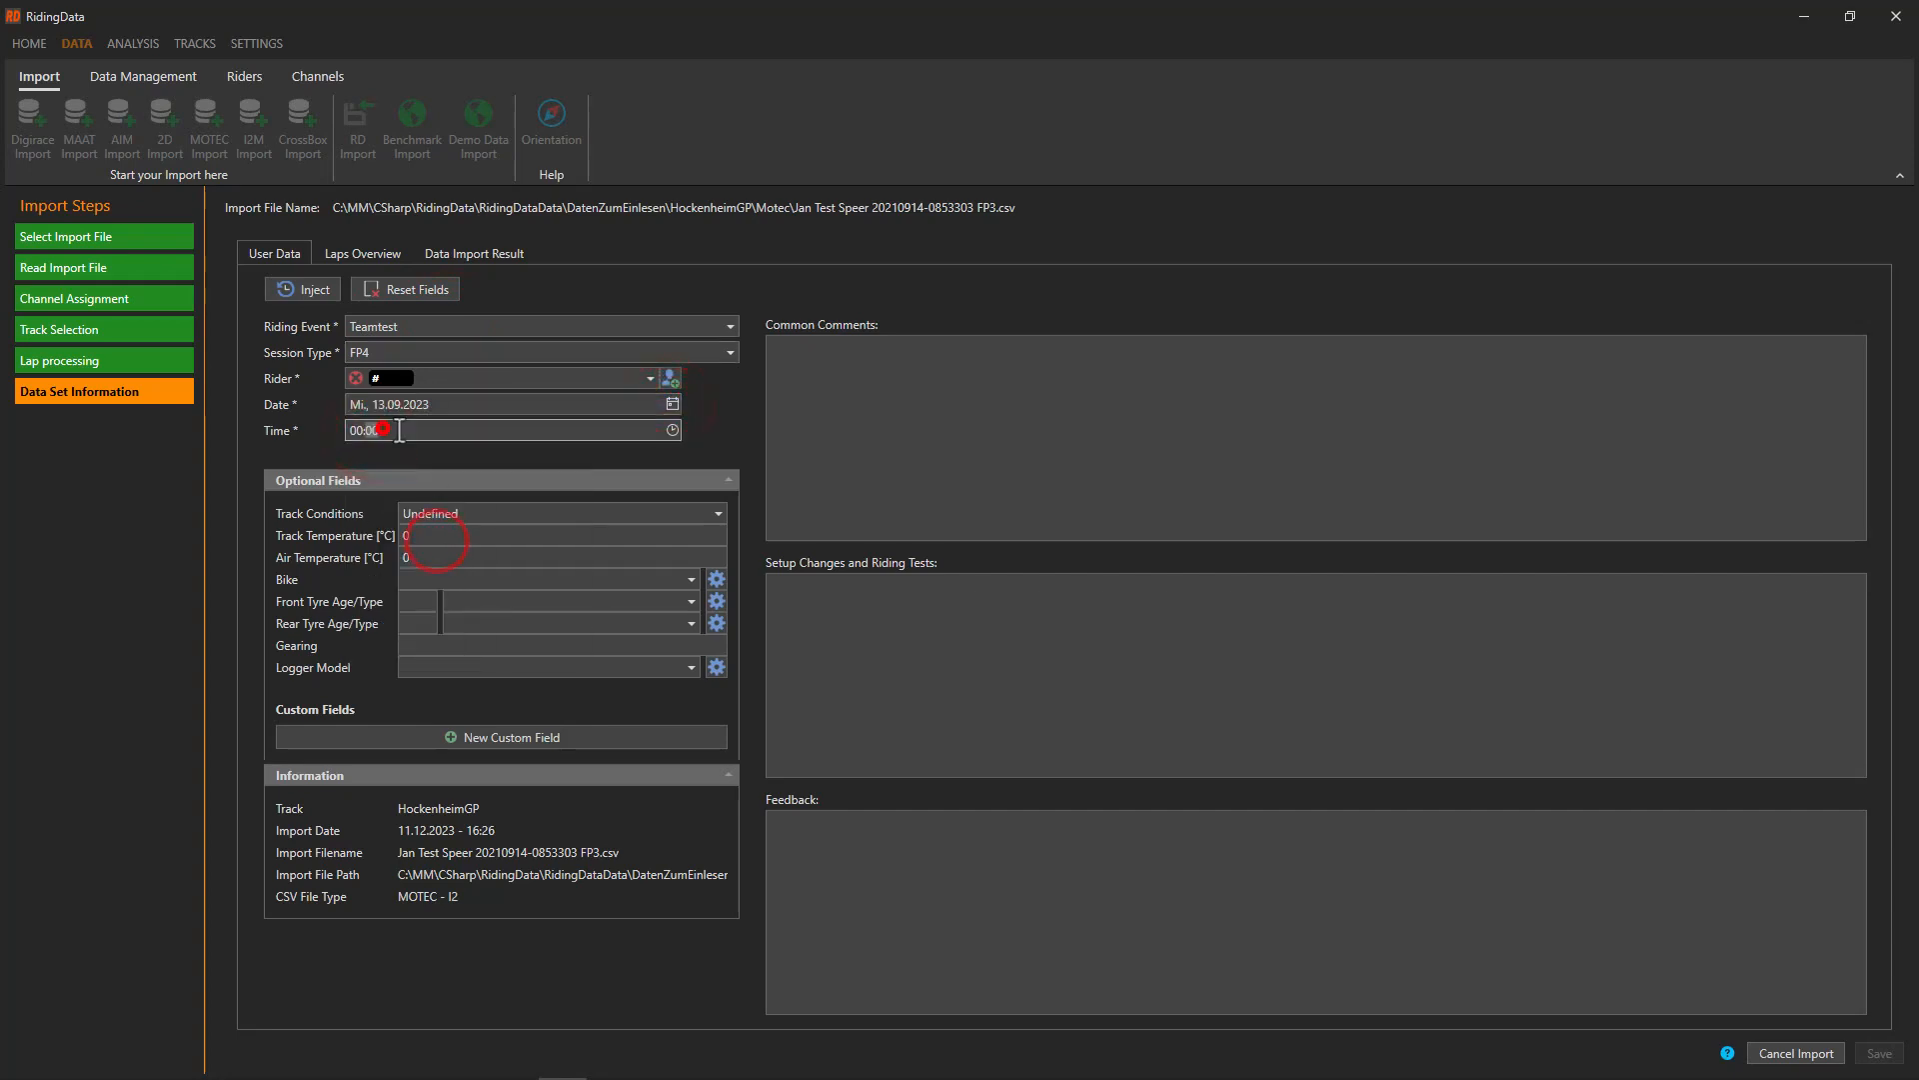
{"action": "type", "text": "14:30"}
Check the existing rider list, then start creating a new rider
{"action": "left_click", "coordinate": [646, 374]}
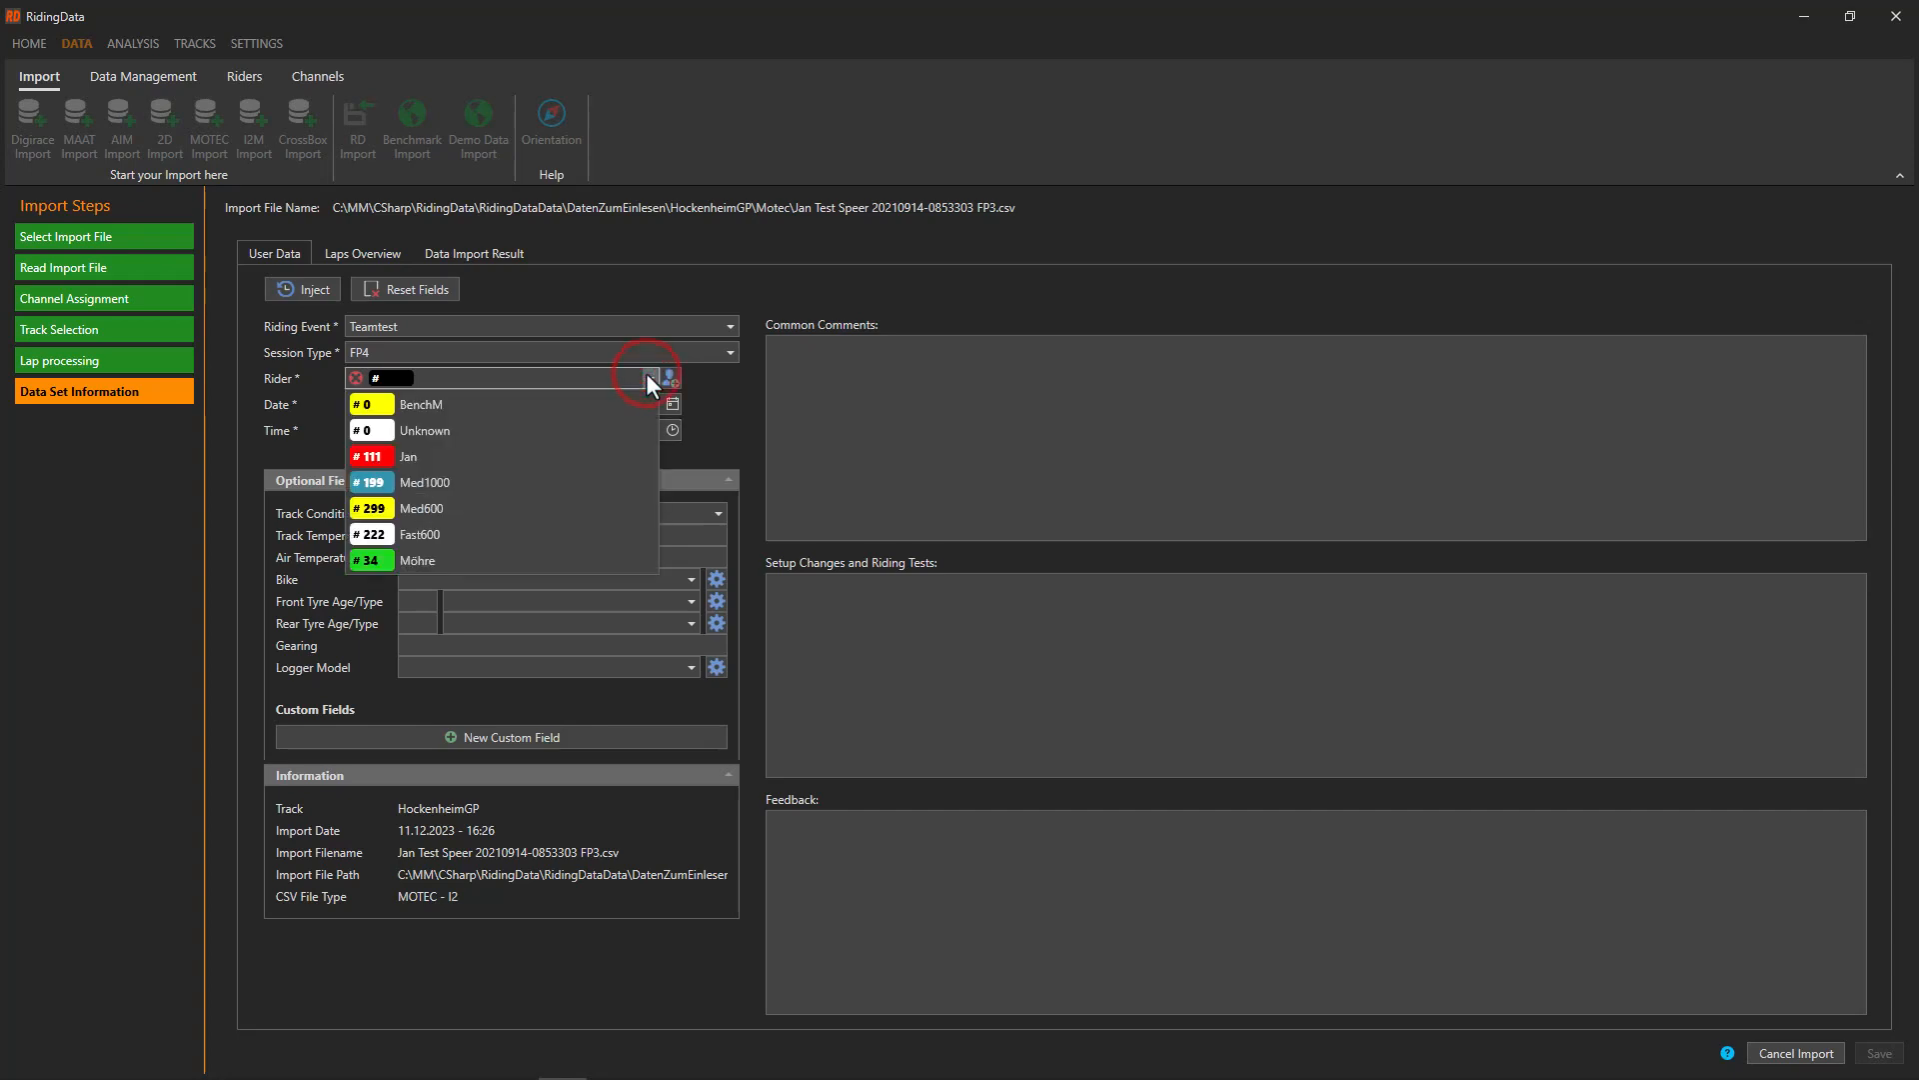
{"action": "left_click", "coordinate": [646, 373]}
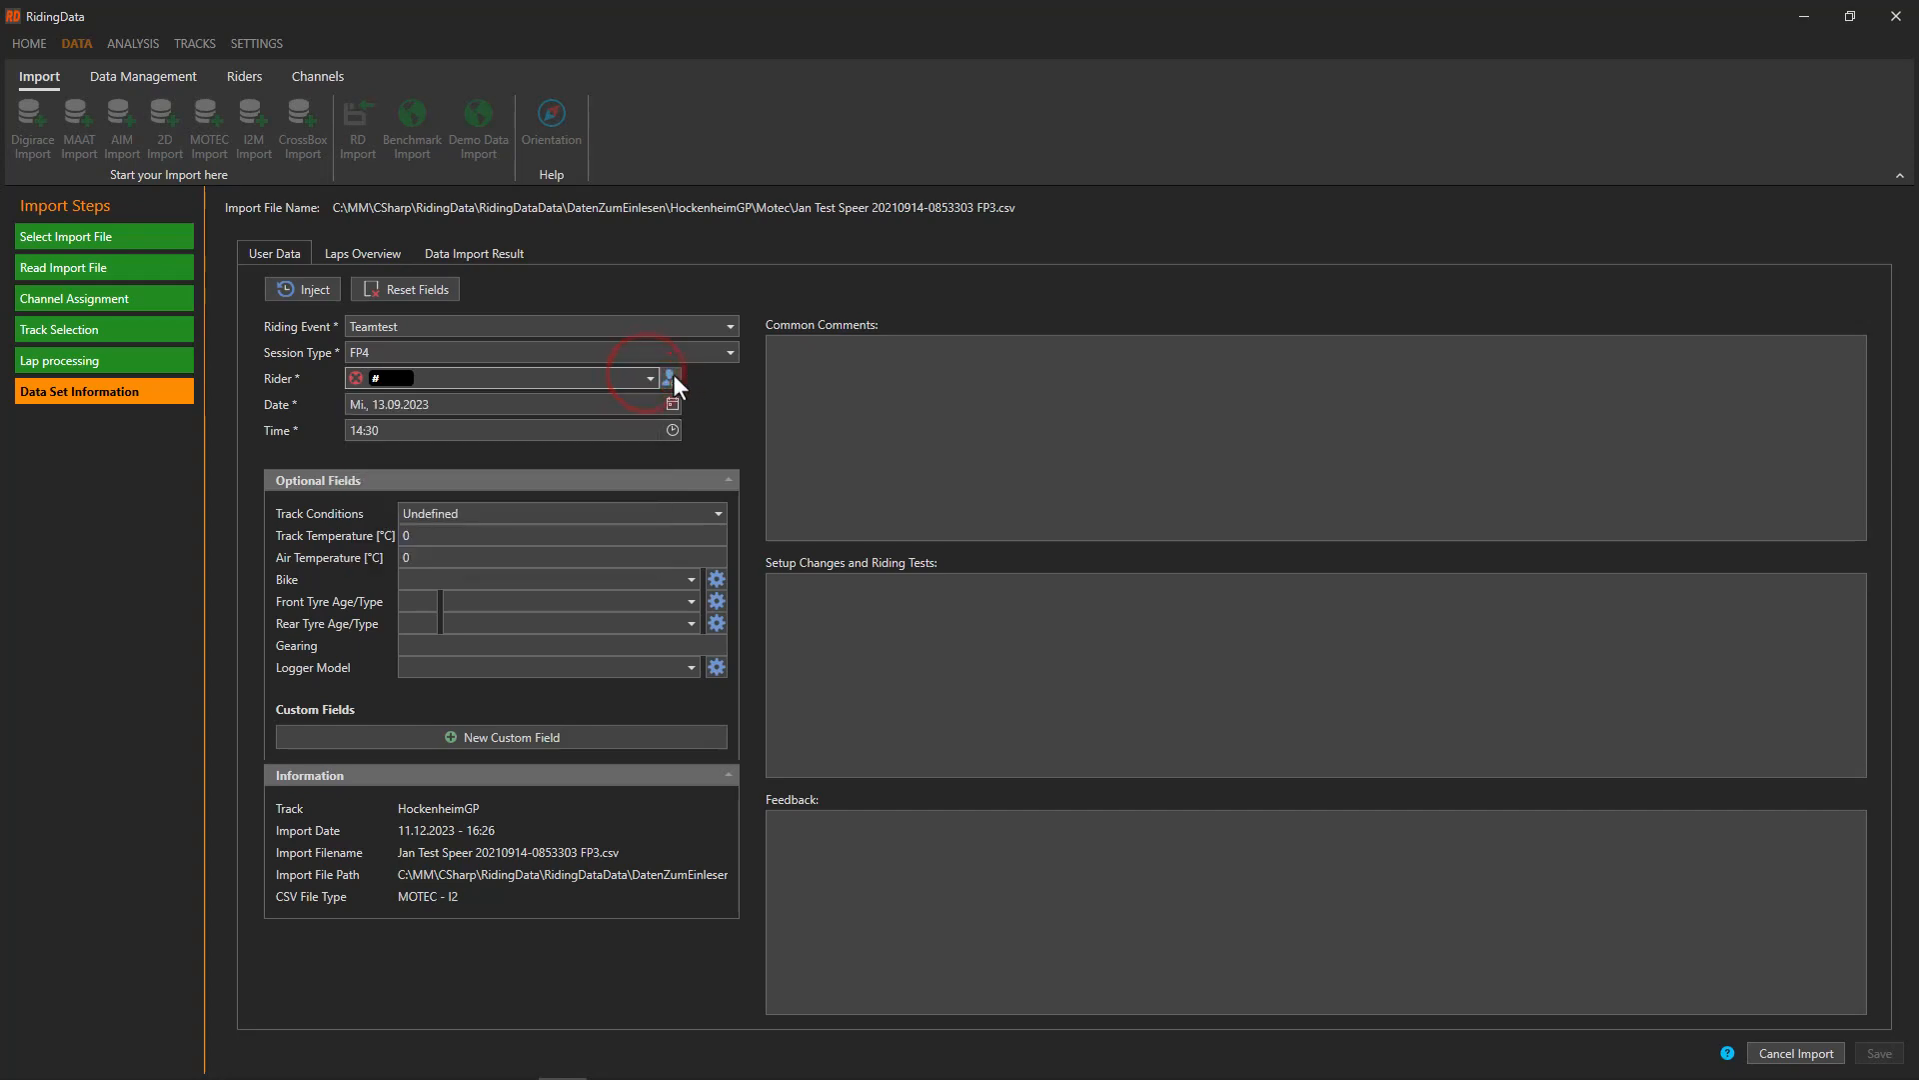
{"action": "left_click", "coordinate": [670, 378]}
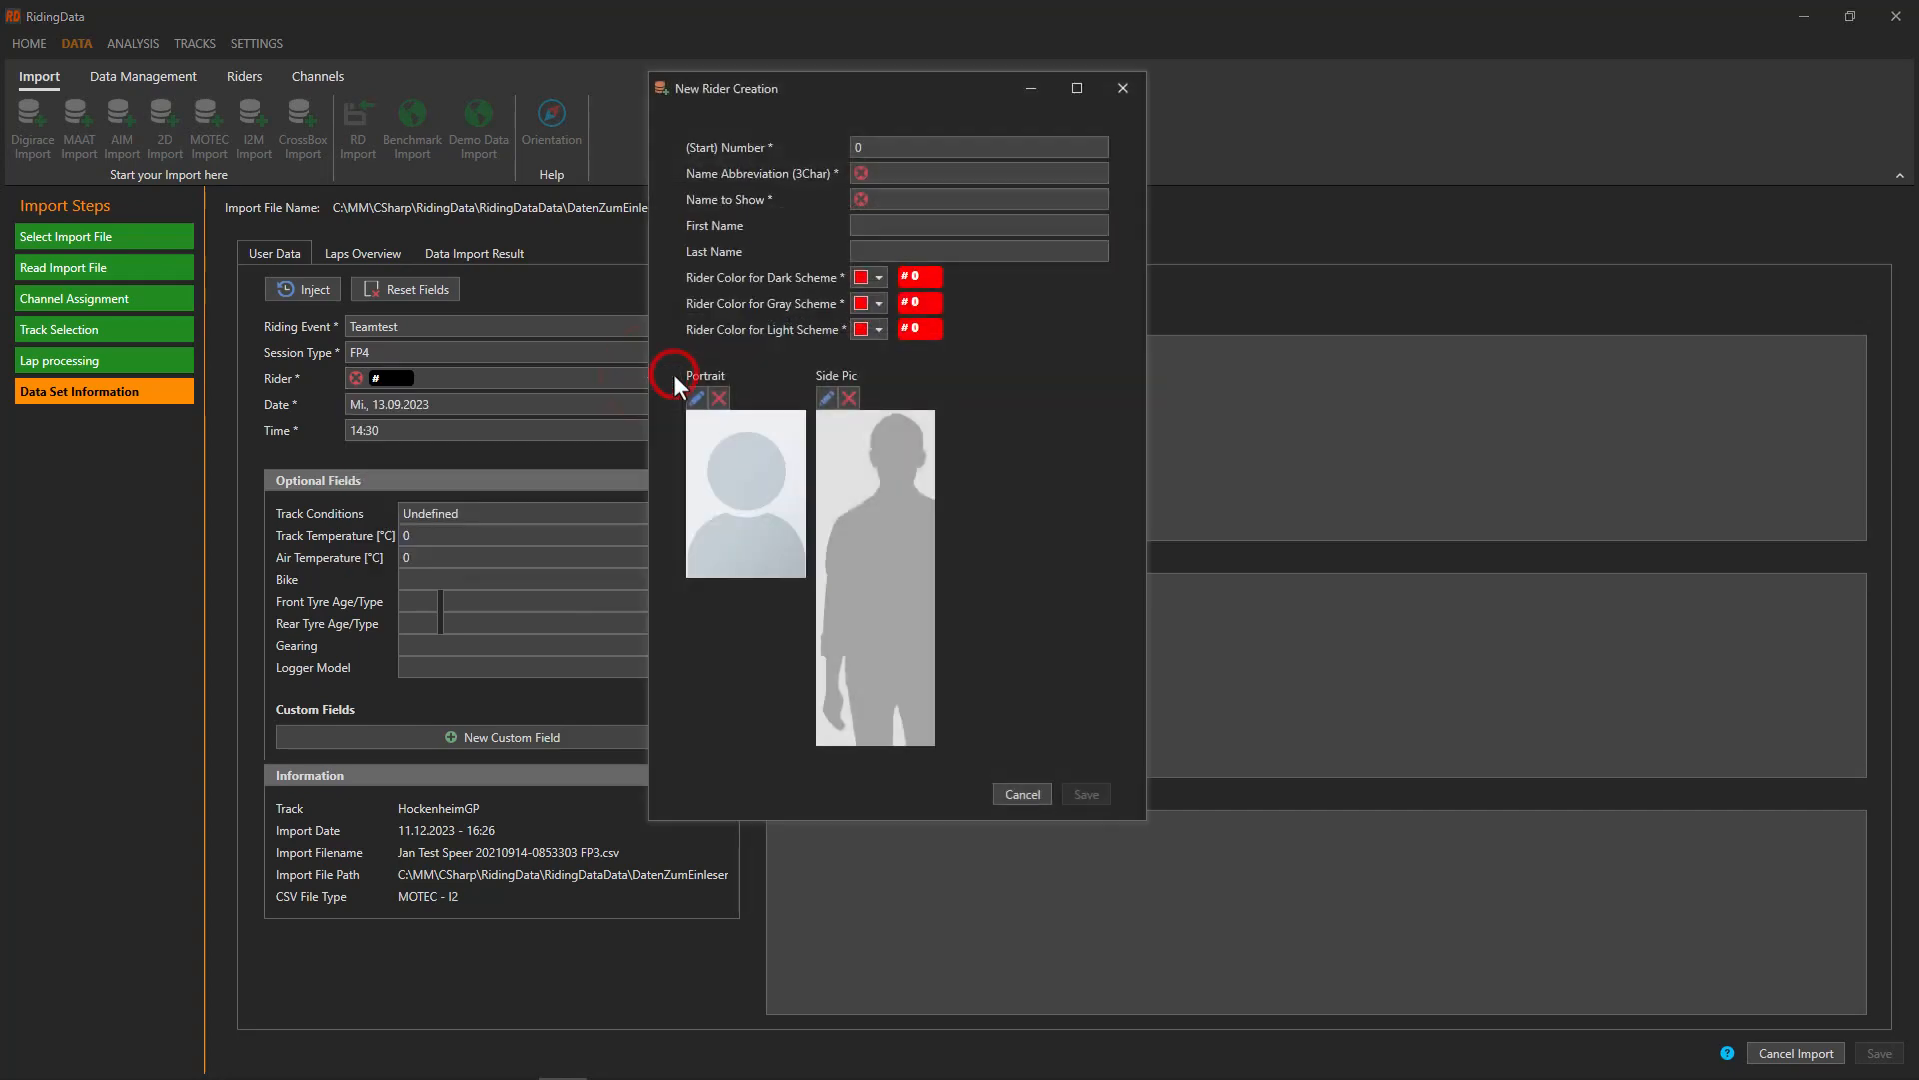
Enter rider number 5 with abbreviation, display, first and last names, and orange dark-scheme colour
{"action": "left_click", "coordinate": [887, 150]}
{"action": "type", "text": "5"}
{"action": "key", "text": "Tab"}
{"action": "type", "text": "MOH"}
{"action": "key", "text": "Tab"}
{"action": "type", "text": "JanM"}
{"action": "key", "text": "Tab"}
{"action": "key", "text": "Tab"}
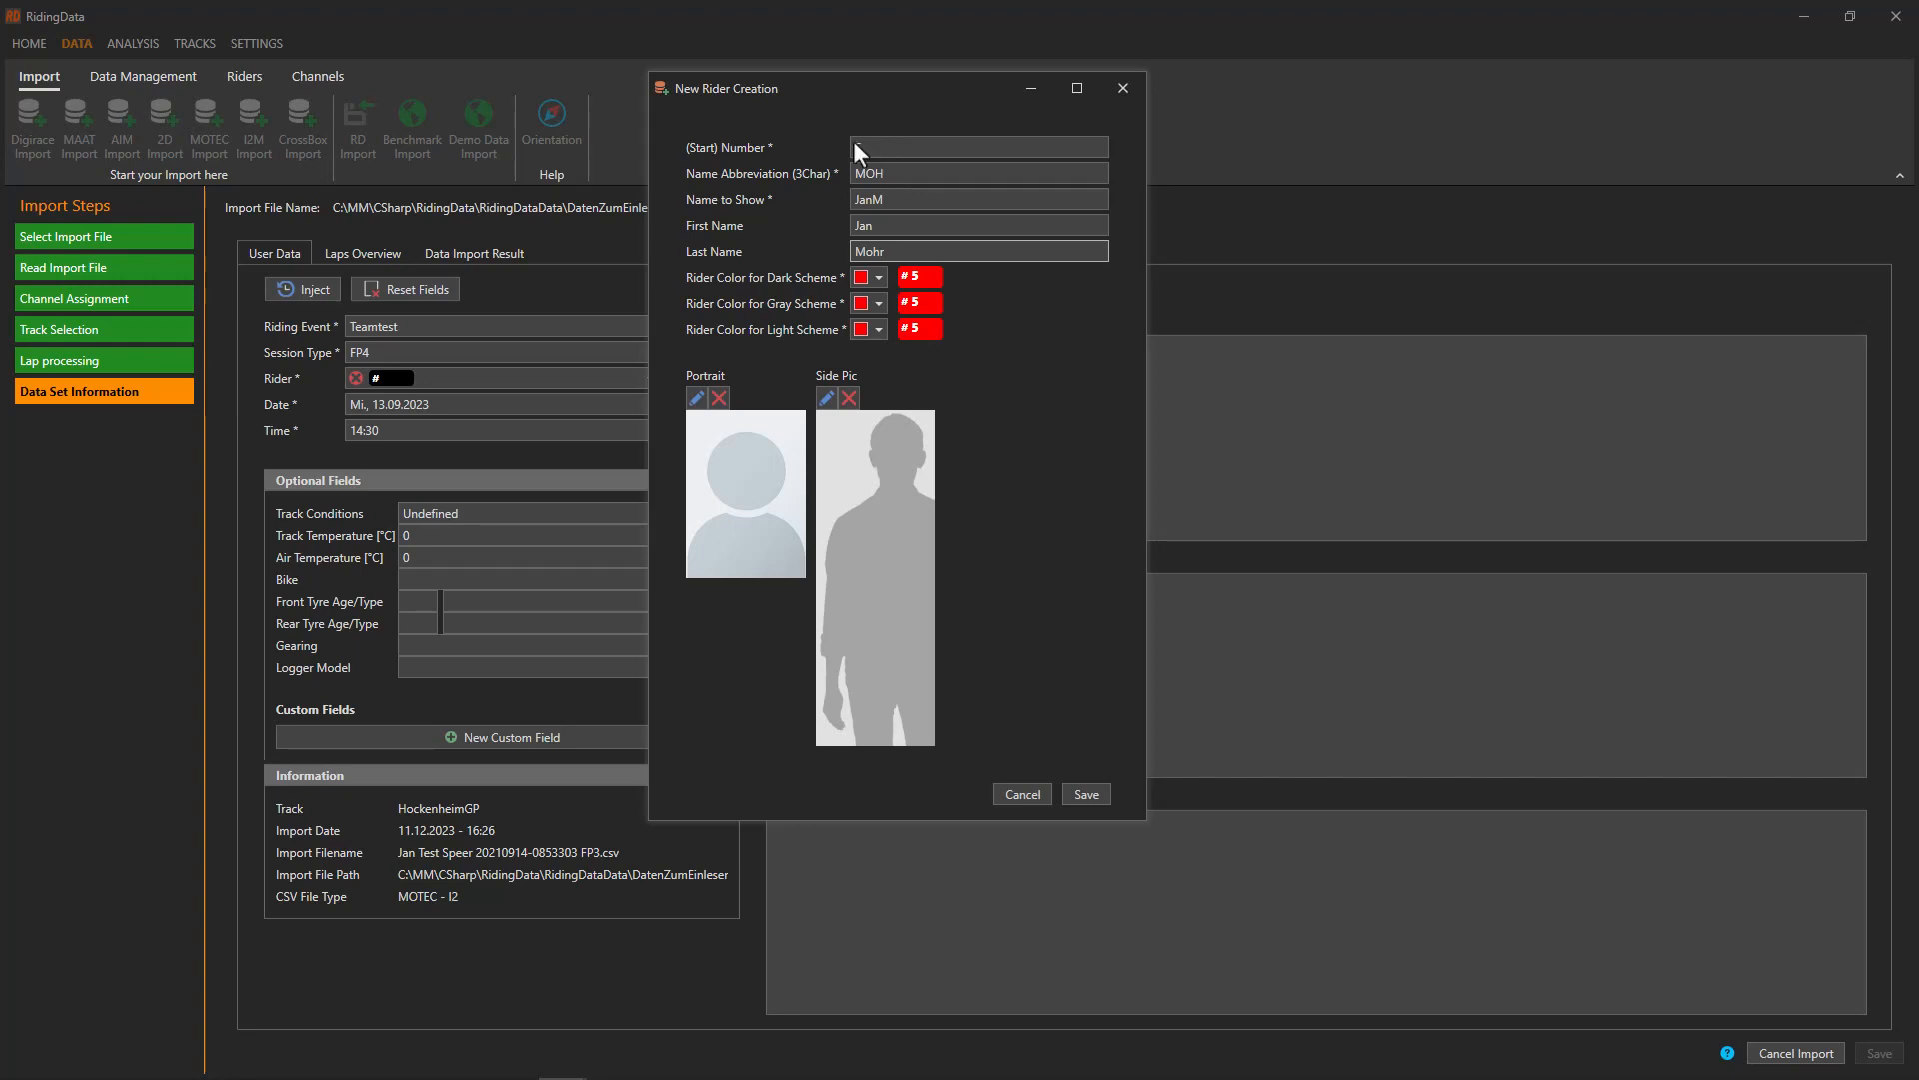
{"action": "left_click", "coordinate": [879, 278]}
{"action": "left_click", "coordinate": [1010, 382]}
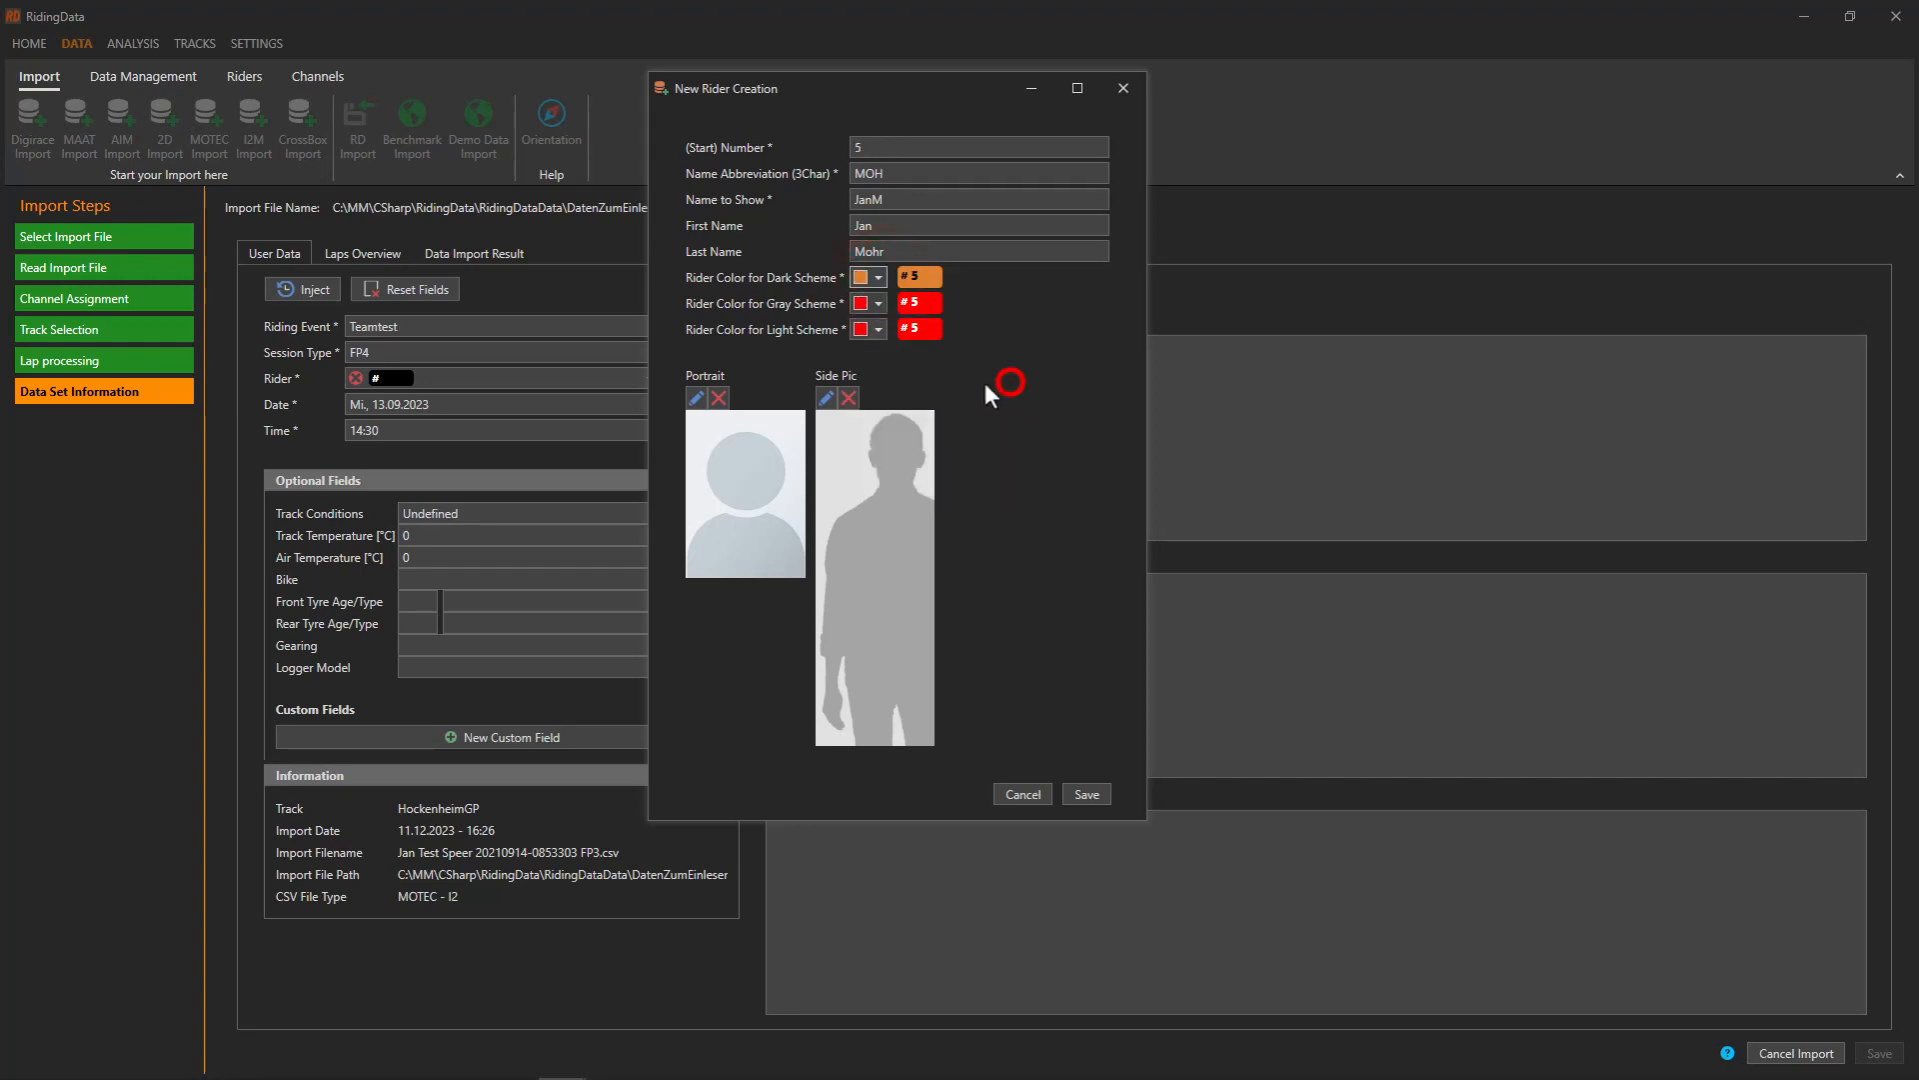
Set the rider portrait to the close-up cap photo, cropped around the face
{"action": "left_click", "coordinate": [696, 398]}
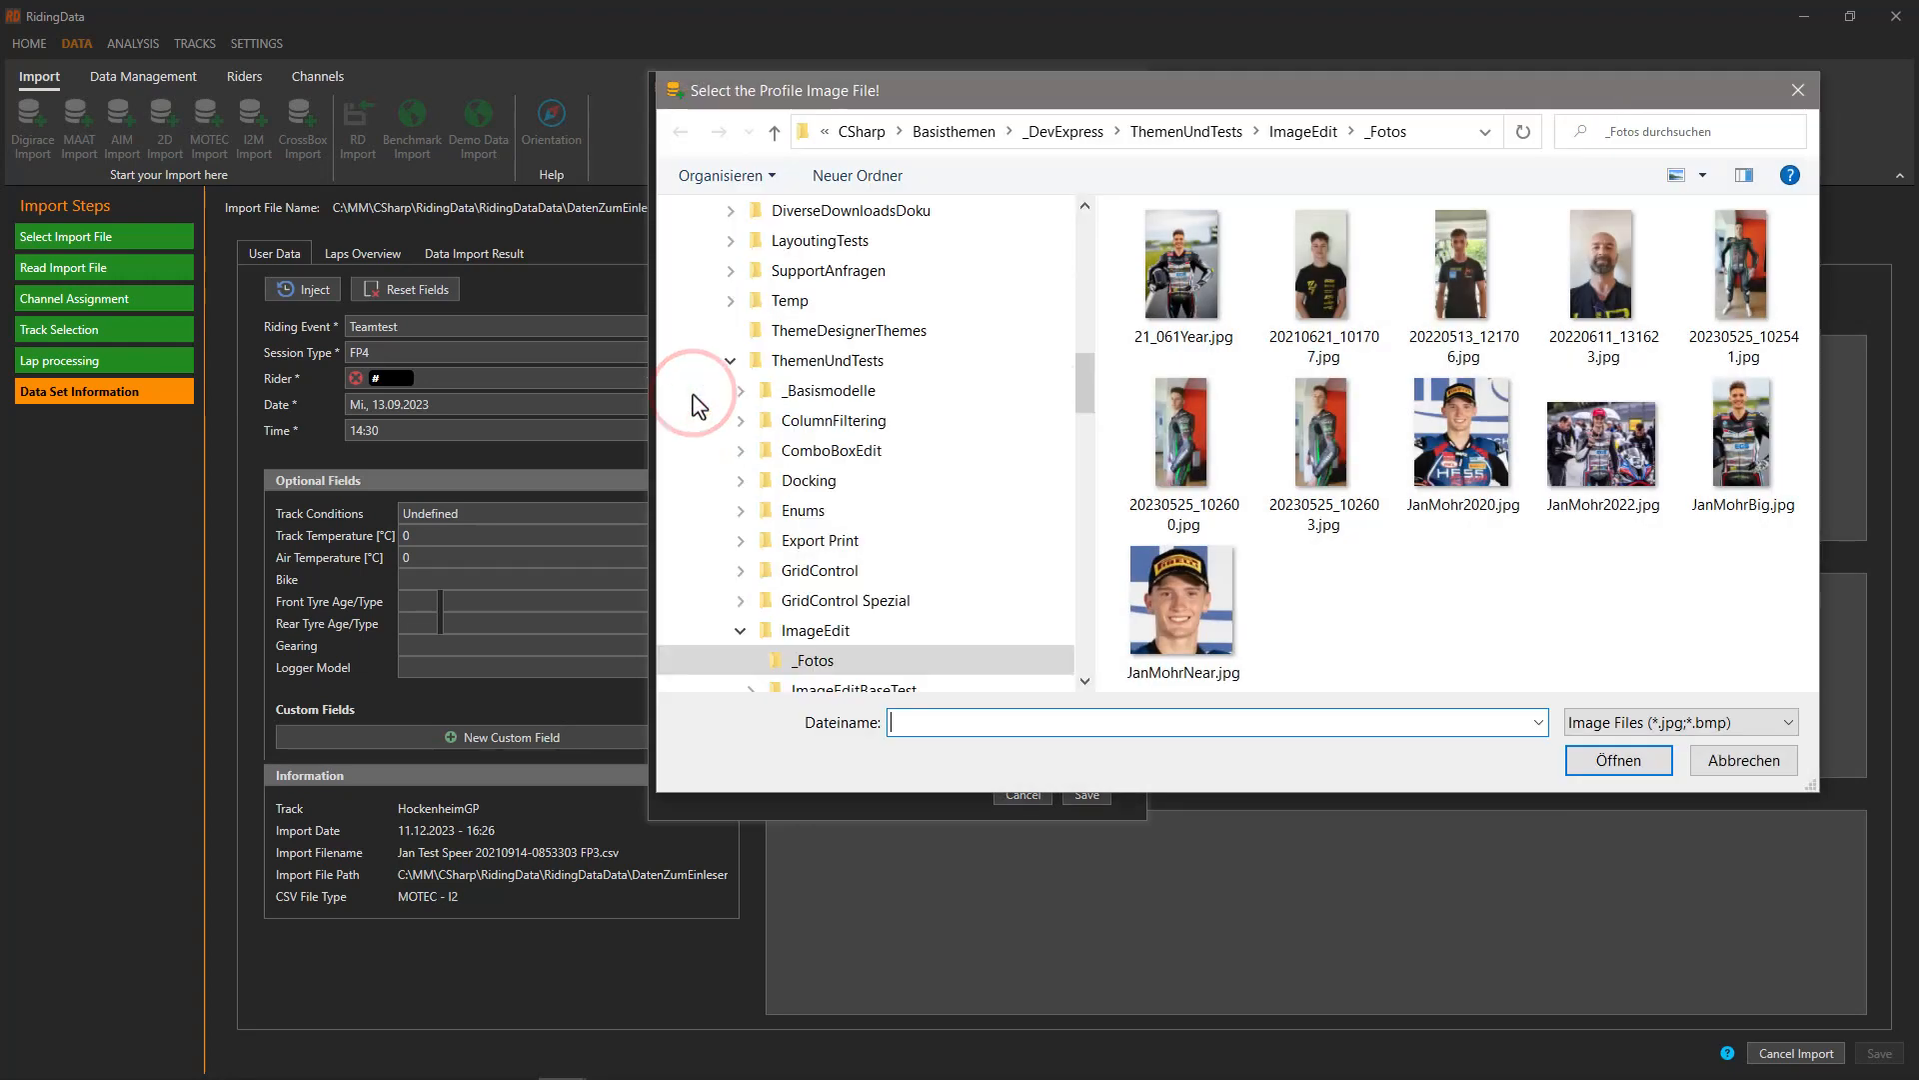
{"action": "left_click", "coordinate": [1457, 432]}
{"action": "left_click", "coordinate": [1631, 762]}
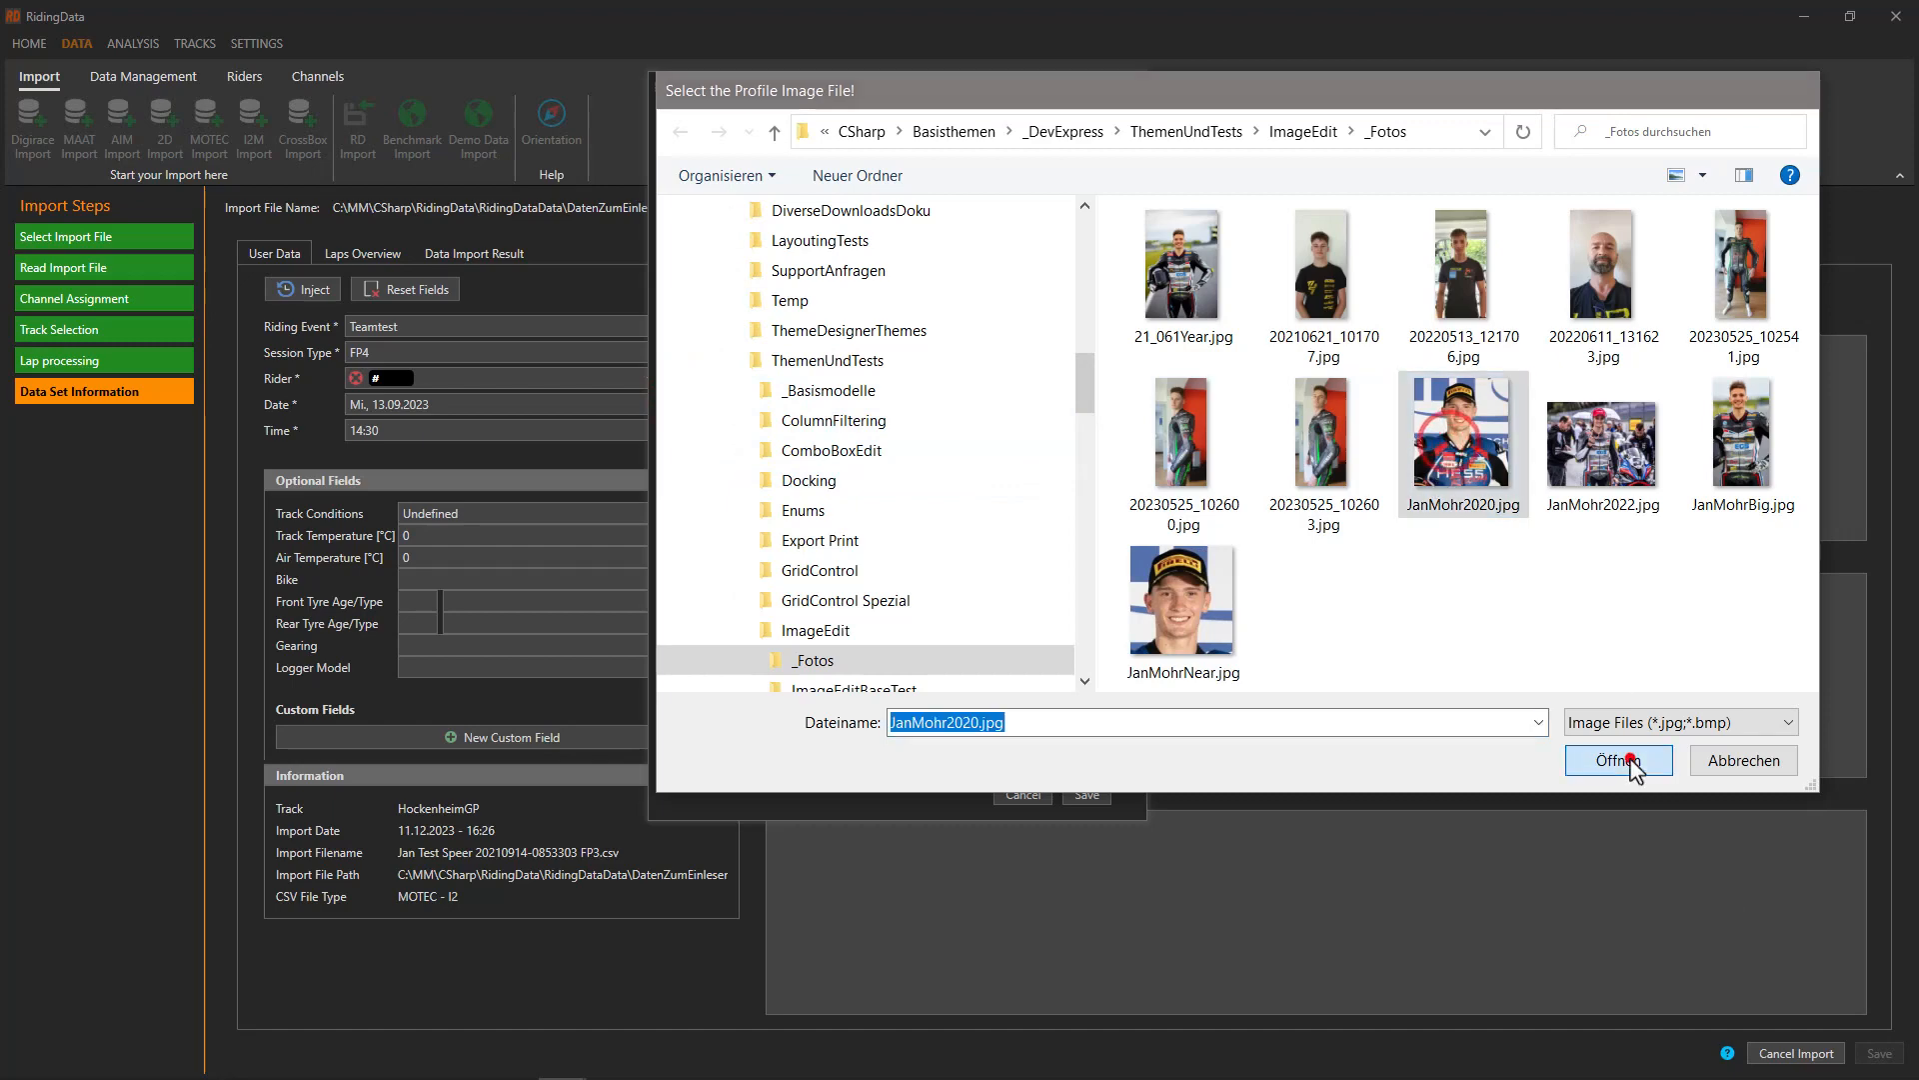
{"action": "left_click_drag", "start_coordinate": [926, 777], "coordinate": [690, 445]}
{"action": "left_click_drag", "start_coordinate": [627, 398], "coordinate": [831, 549]}
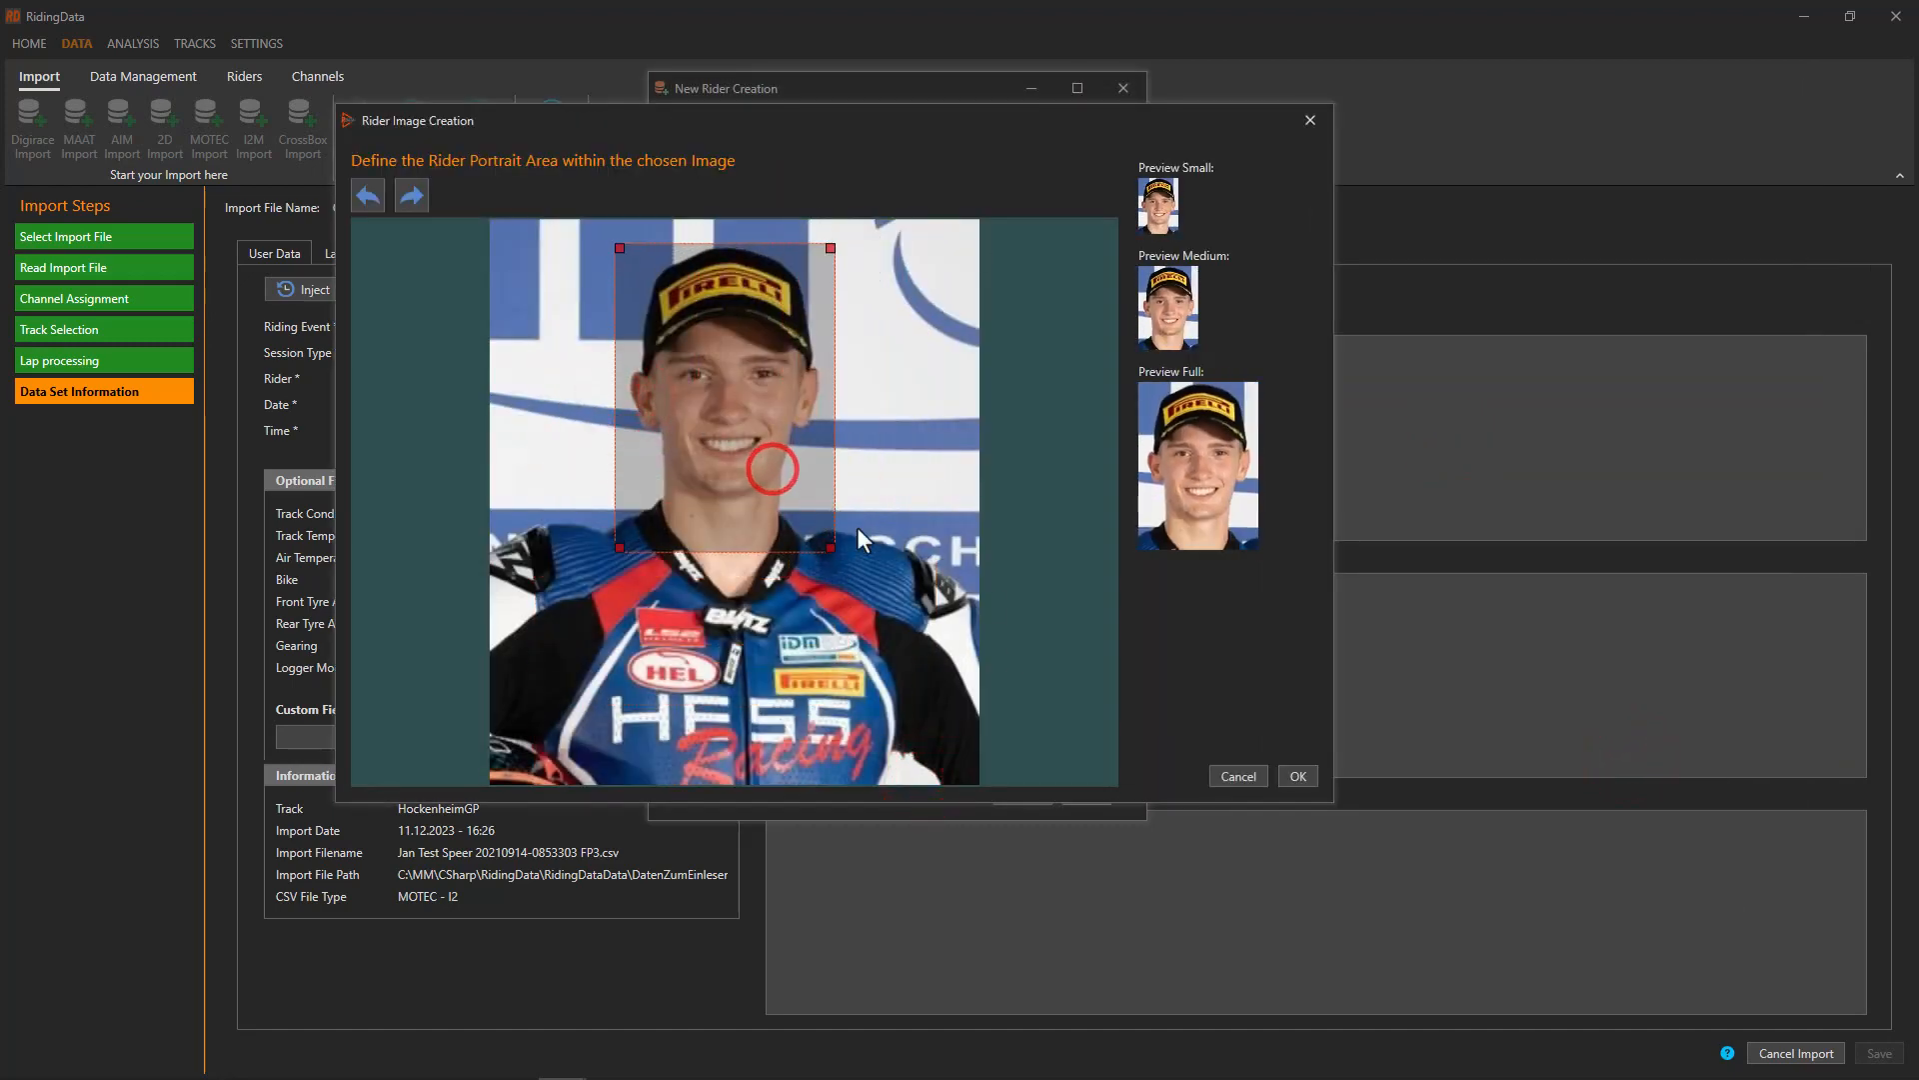
{"action": "left_click", "coordinate": [1298, 777]}
Set the side picture to 21_061Year.jpg cropped to the upper body, and save the rider
{"action": "left_click", "coordinate": [1208, 274]}
{"action": "left_click", "coordinate": [1618, 761]}
{"action": "left_click_drag", "start_coordinate": [831, 223], "coordinate": [756, 430]}
{"action": "left_click_drag", "start_coordinate": [706, 502], "coordinate": [740, 383]}
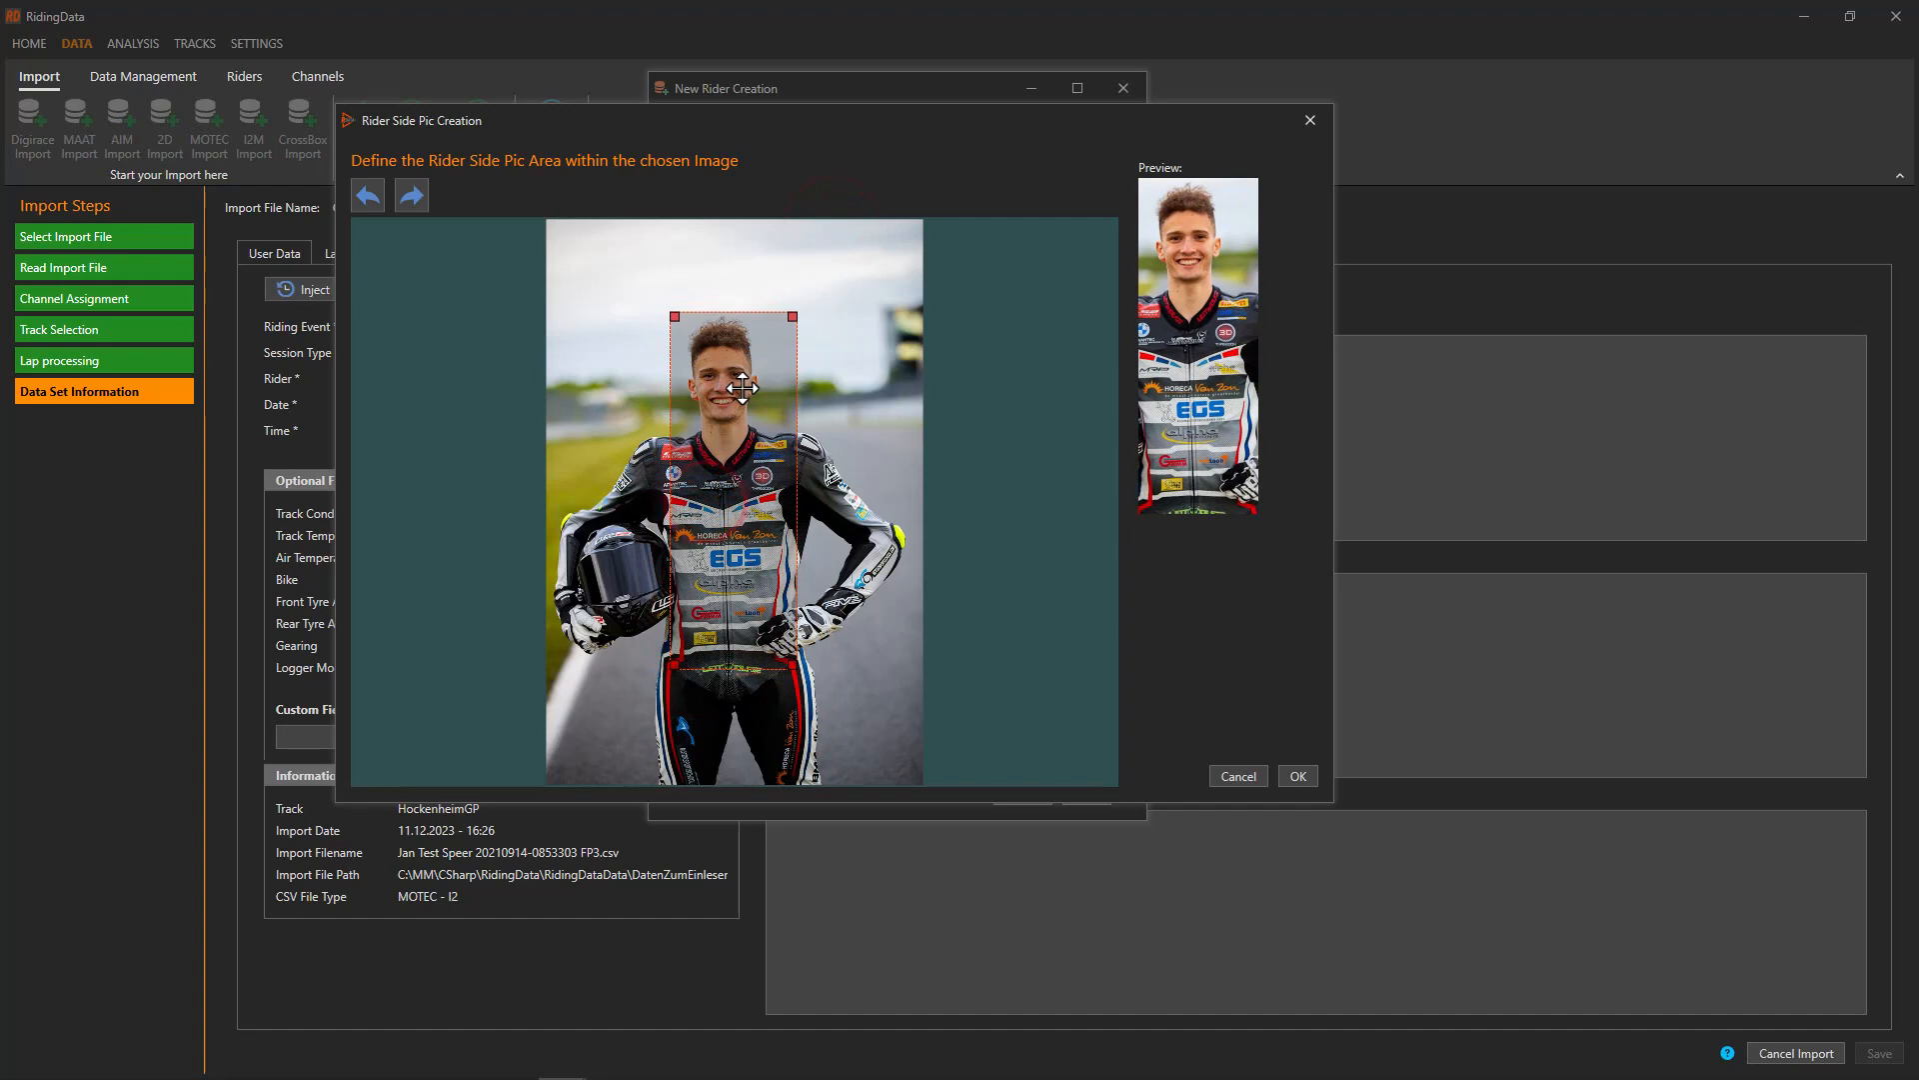
{"action": "left_click_drag", "start_coordinate": [788, 656], "coordinate": [784, 651]}
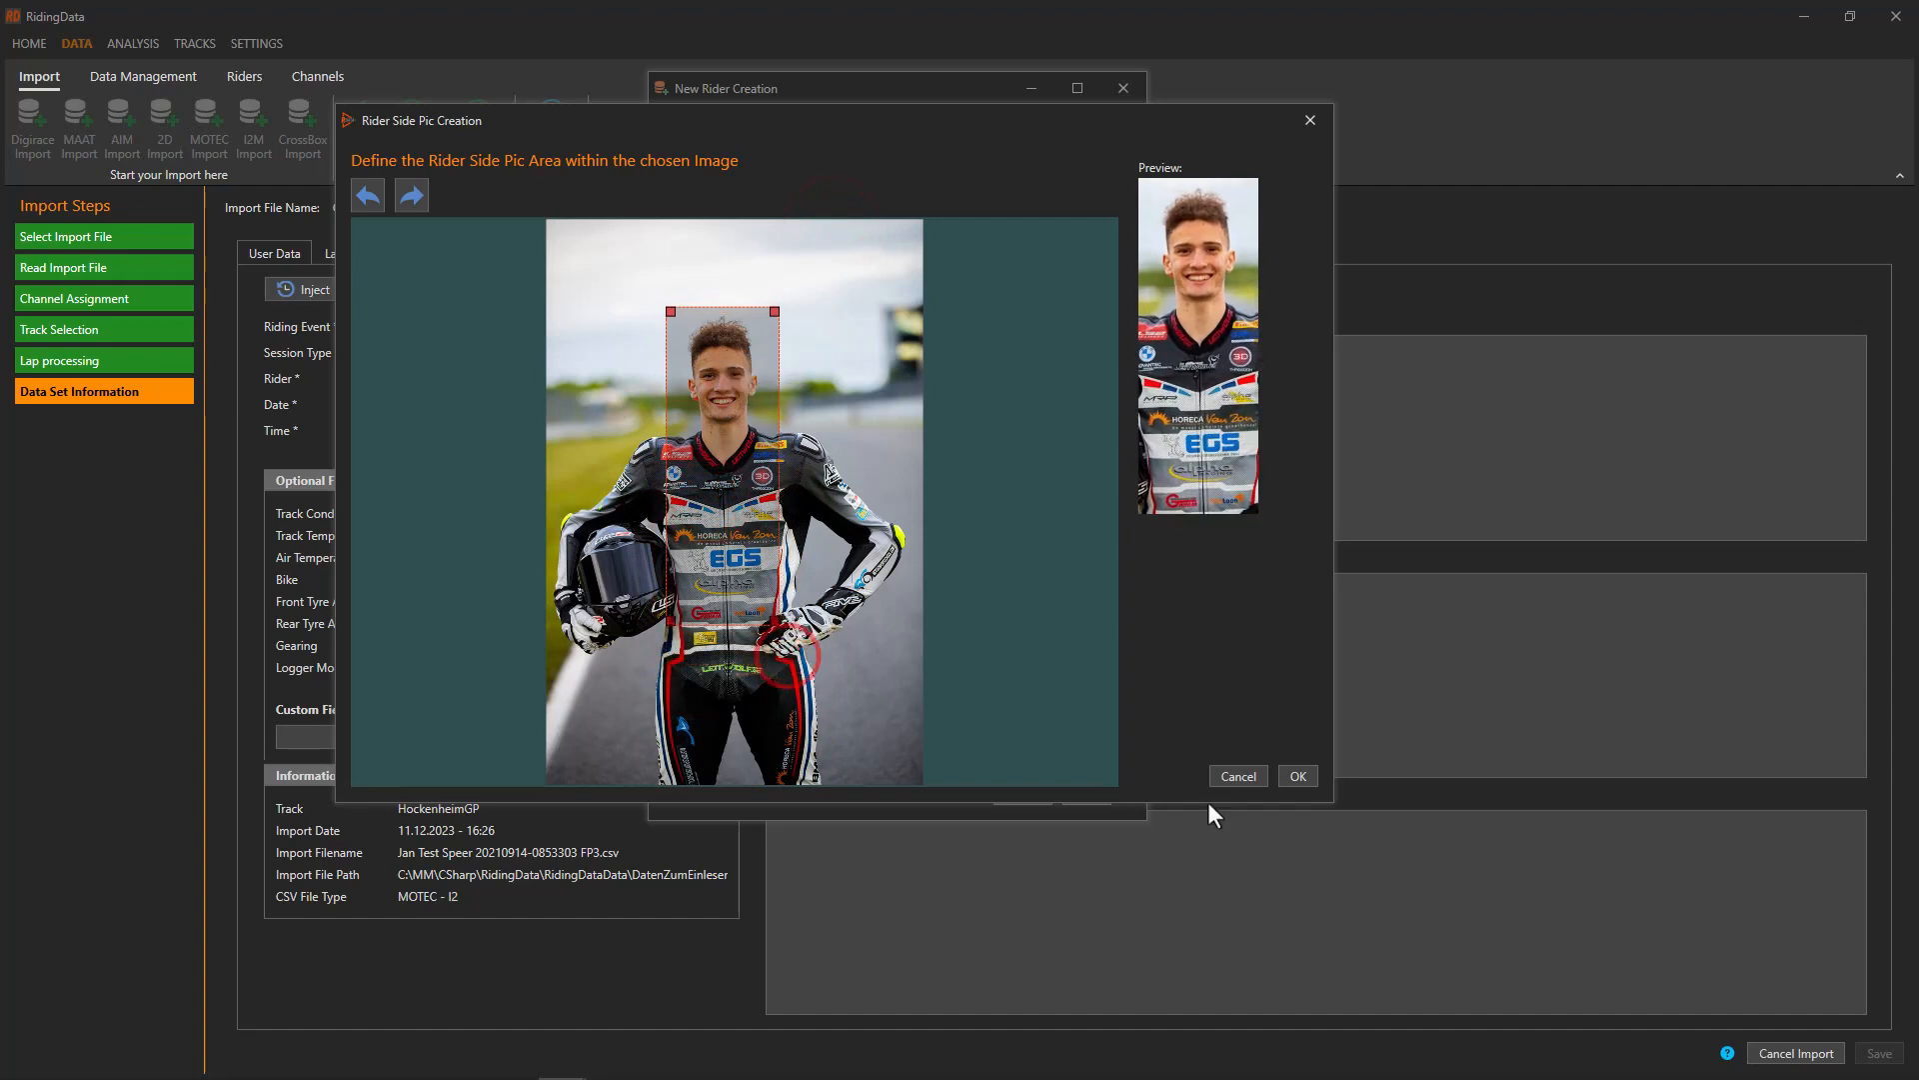
{"action": "left_click", "coordinate": [1298, 776]}
{"action": "left_click", "coordinate": [1082, 790]}
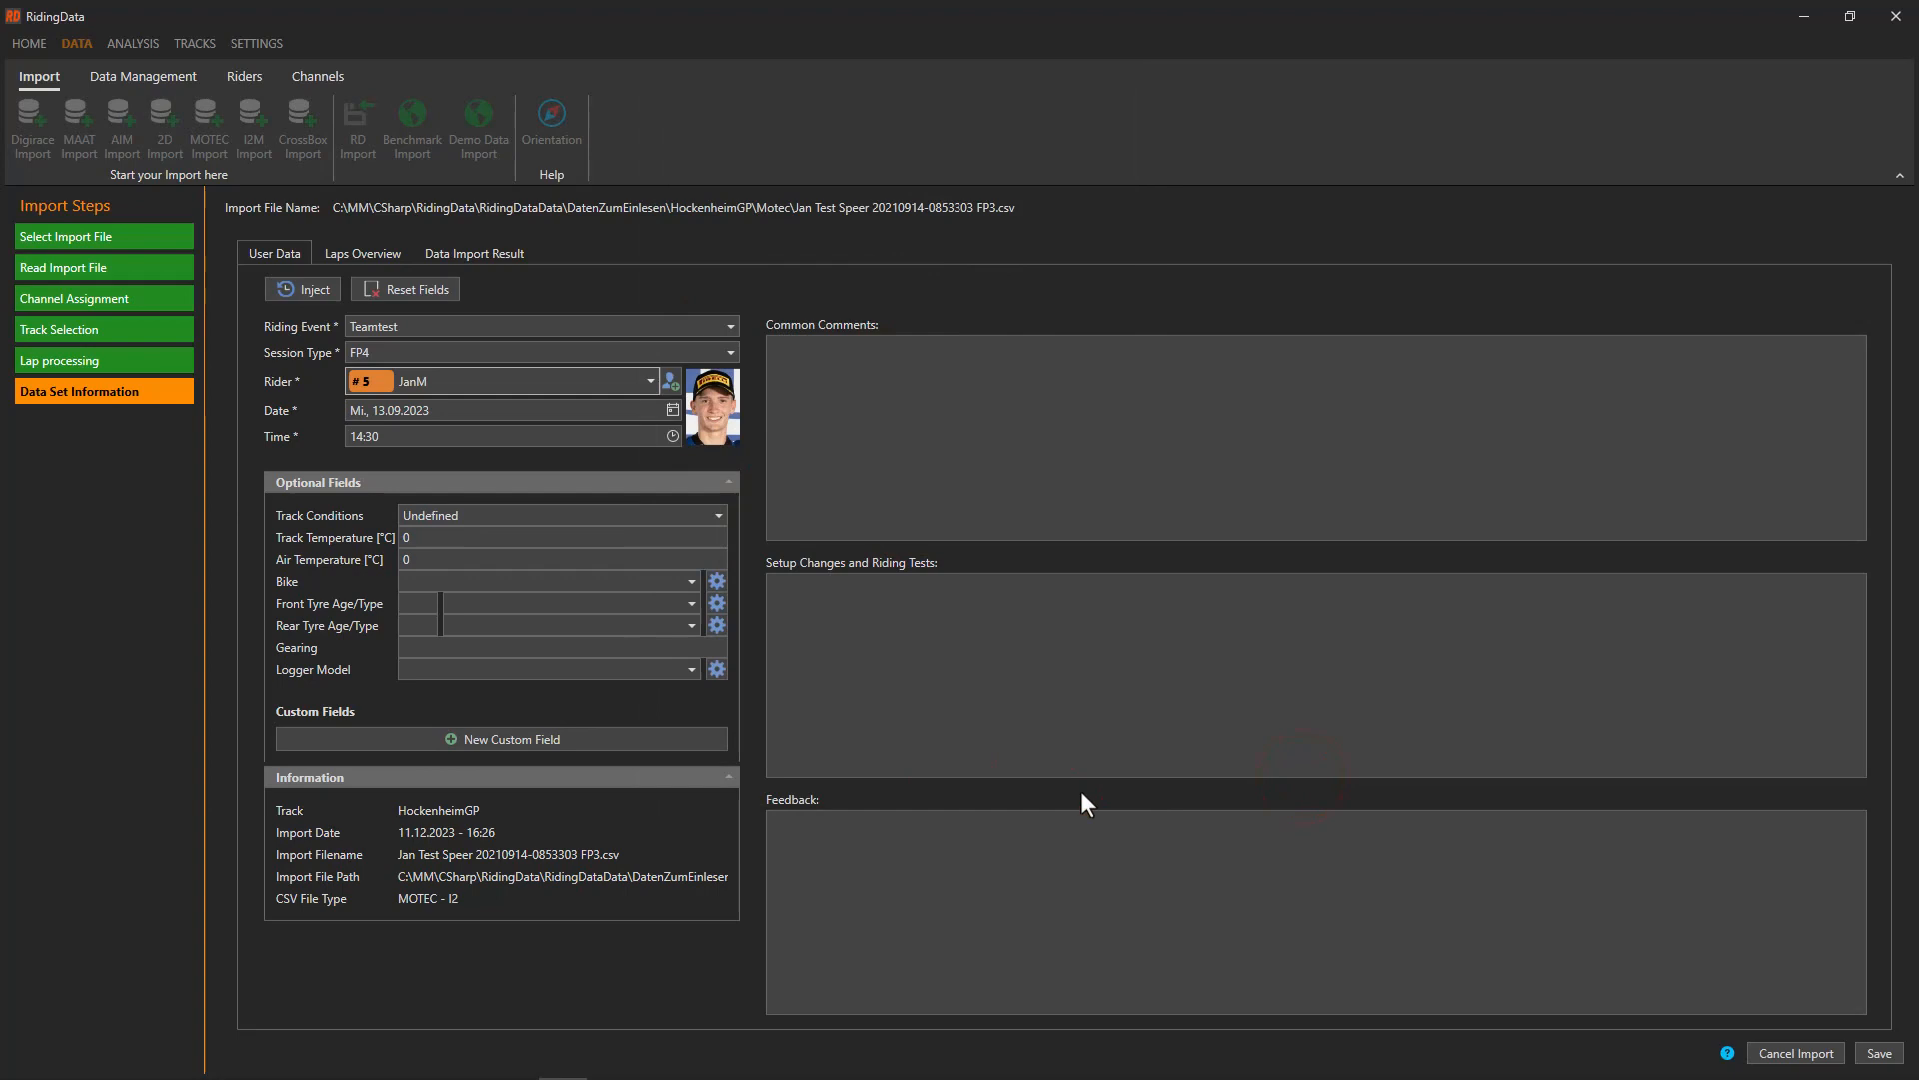
Save the imported data set and switch to the Analysis view
{"action": "left_click", "coordinate": [1875, 1052]}
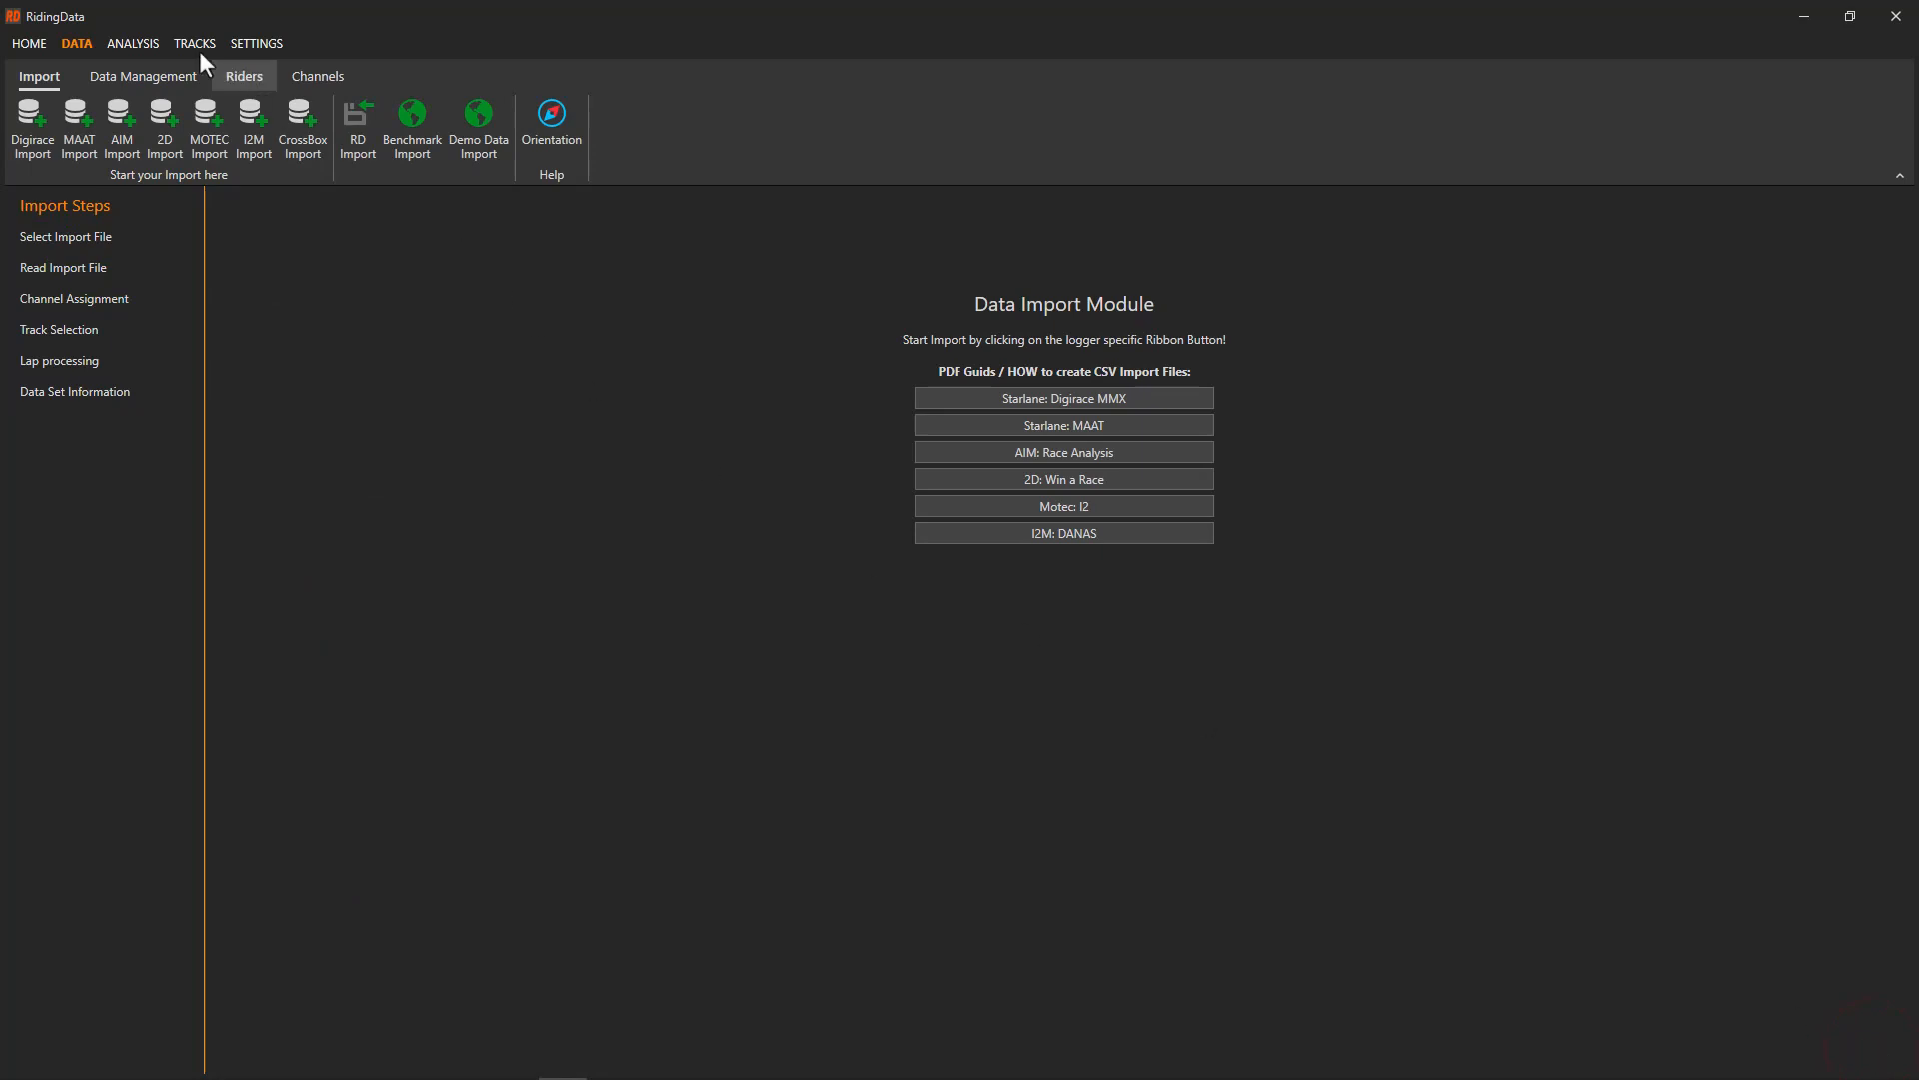
{"action": "left_click", "coordinate": [136, 42]}
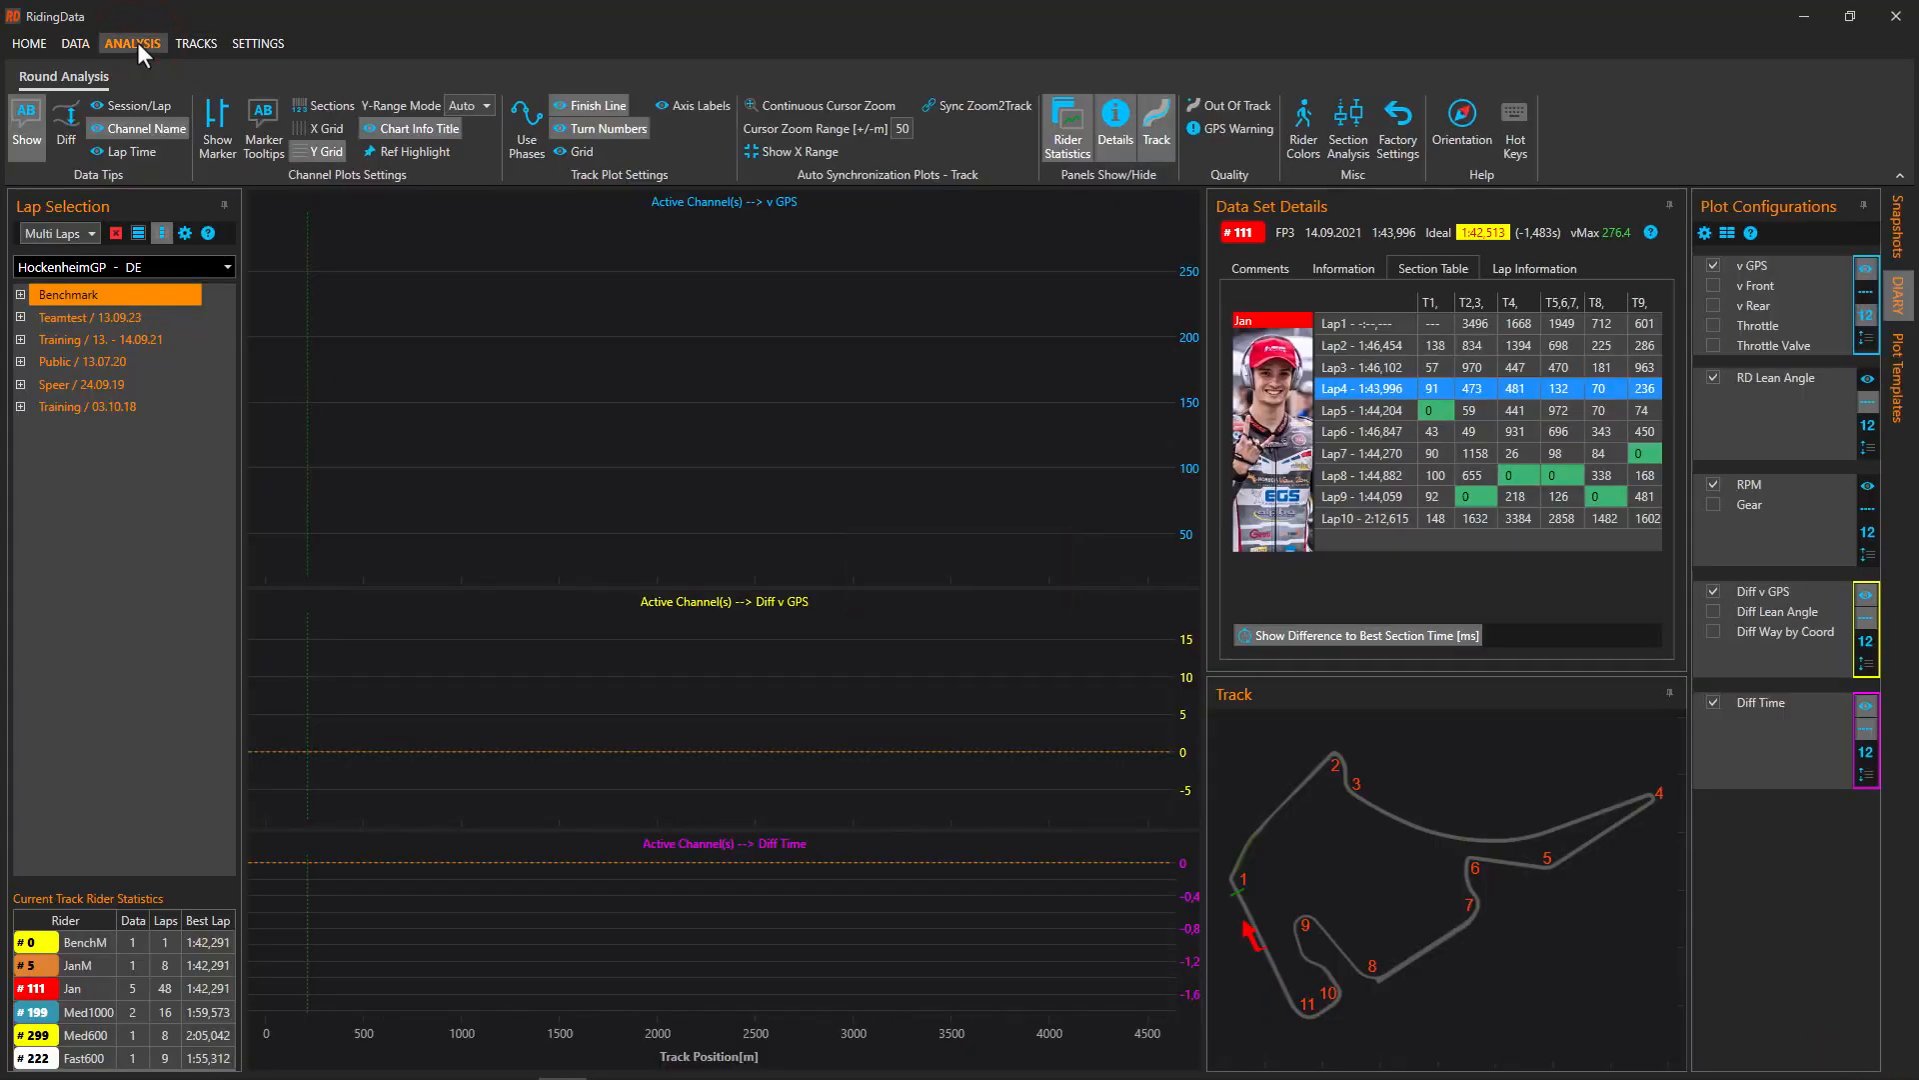
Plot Lap 4 of rider #5's FP4 session under Teamtest
{"action": "left_click", "coordinate": [74, 315]}
{"action": "double_click", "coordinate": [154, 338]}
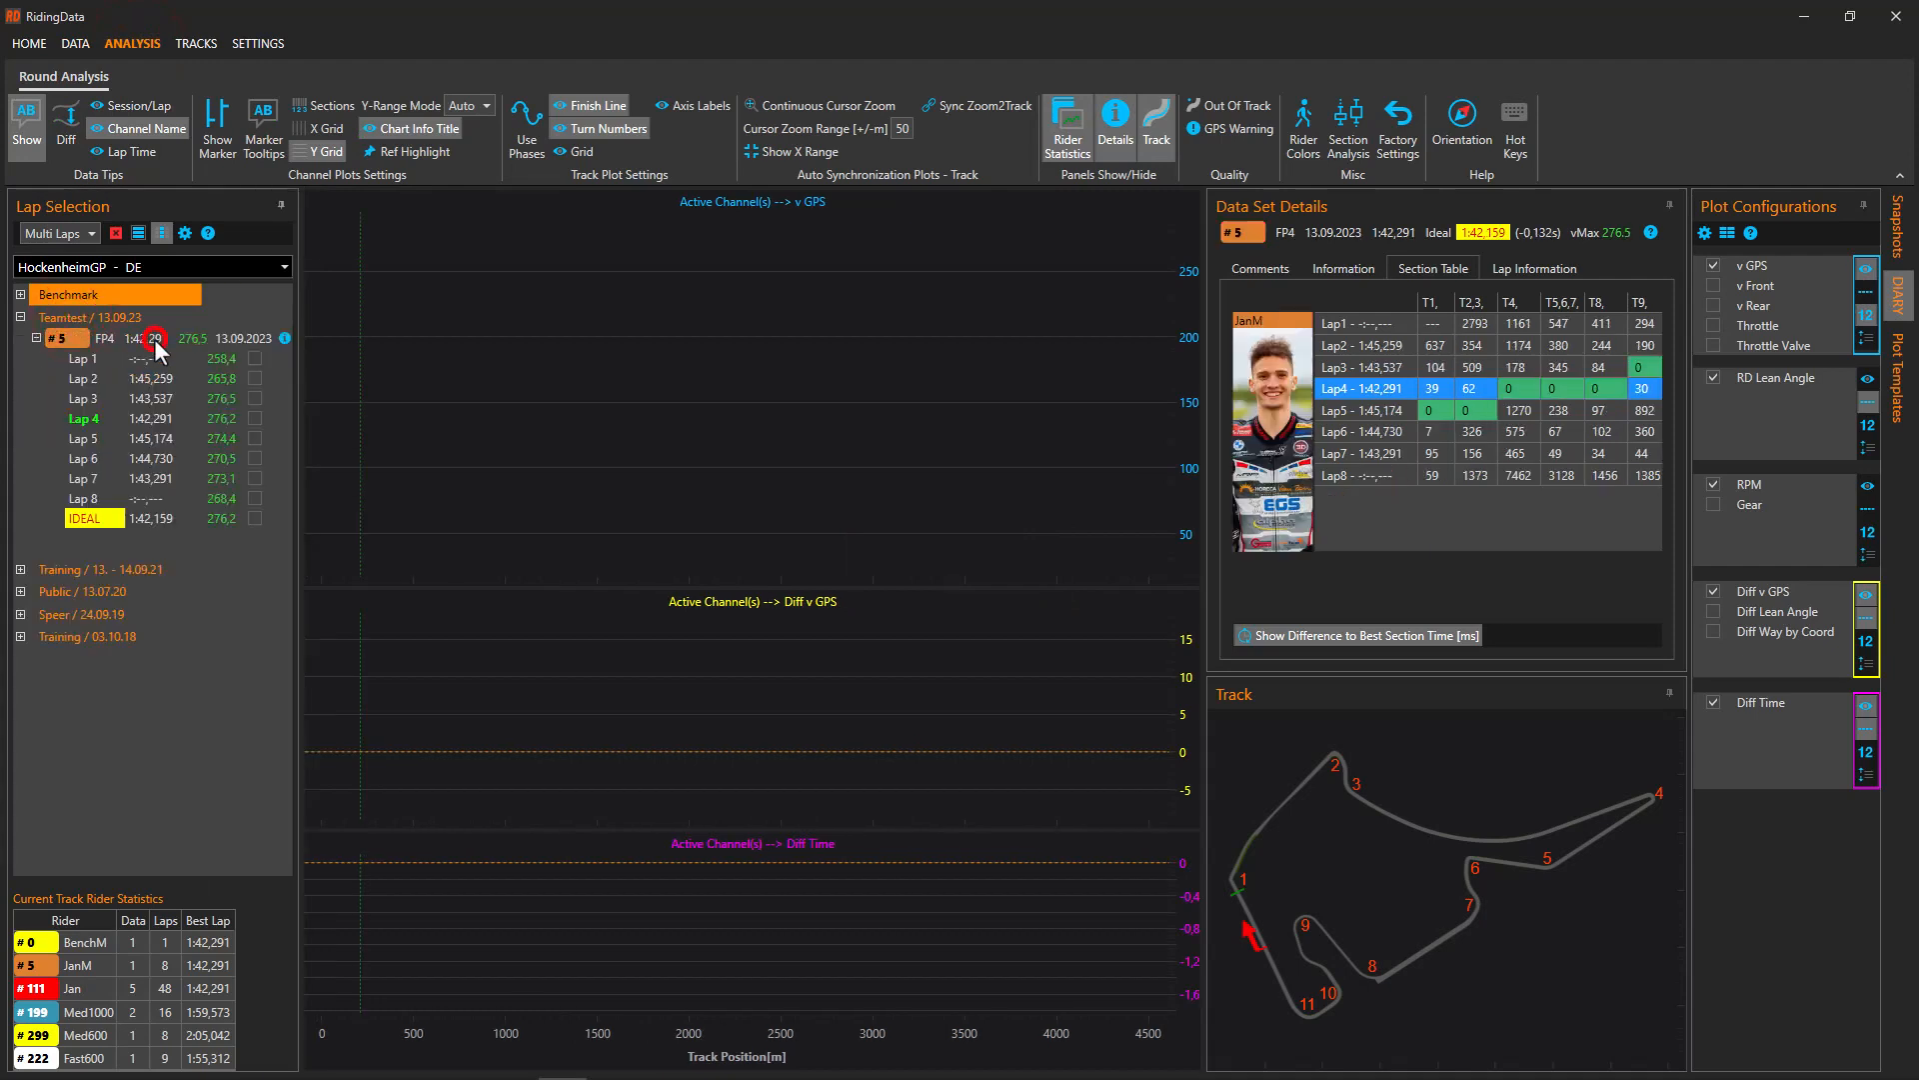
{"action": "left_click", "coordinate": [255, 418]}
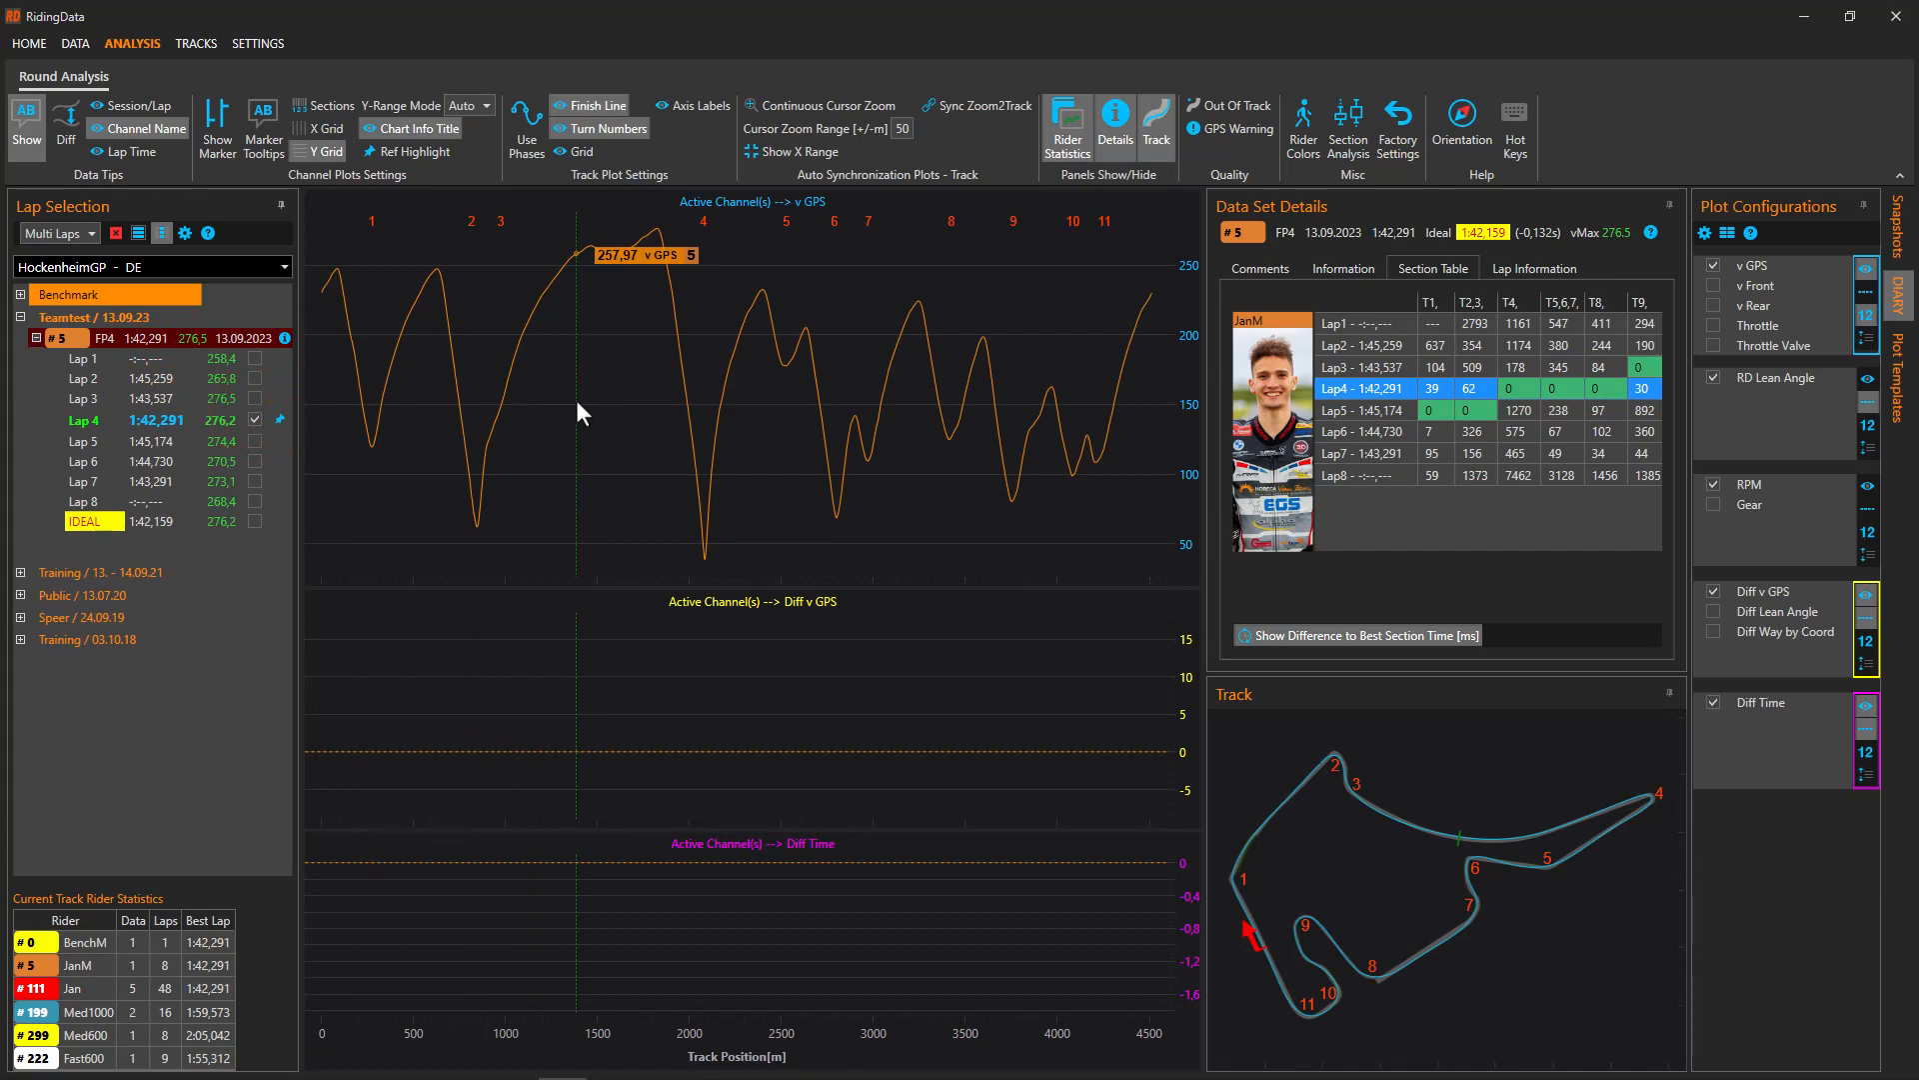
Apply the Factory plot template, then bring up the analysis orientation and help
{"action": "left_click", "coordinate": [1896, 225]}
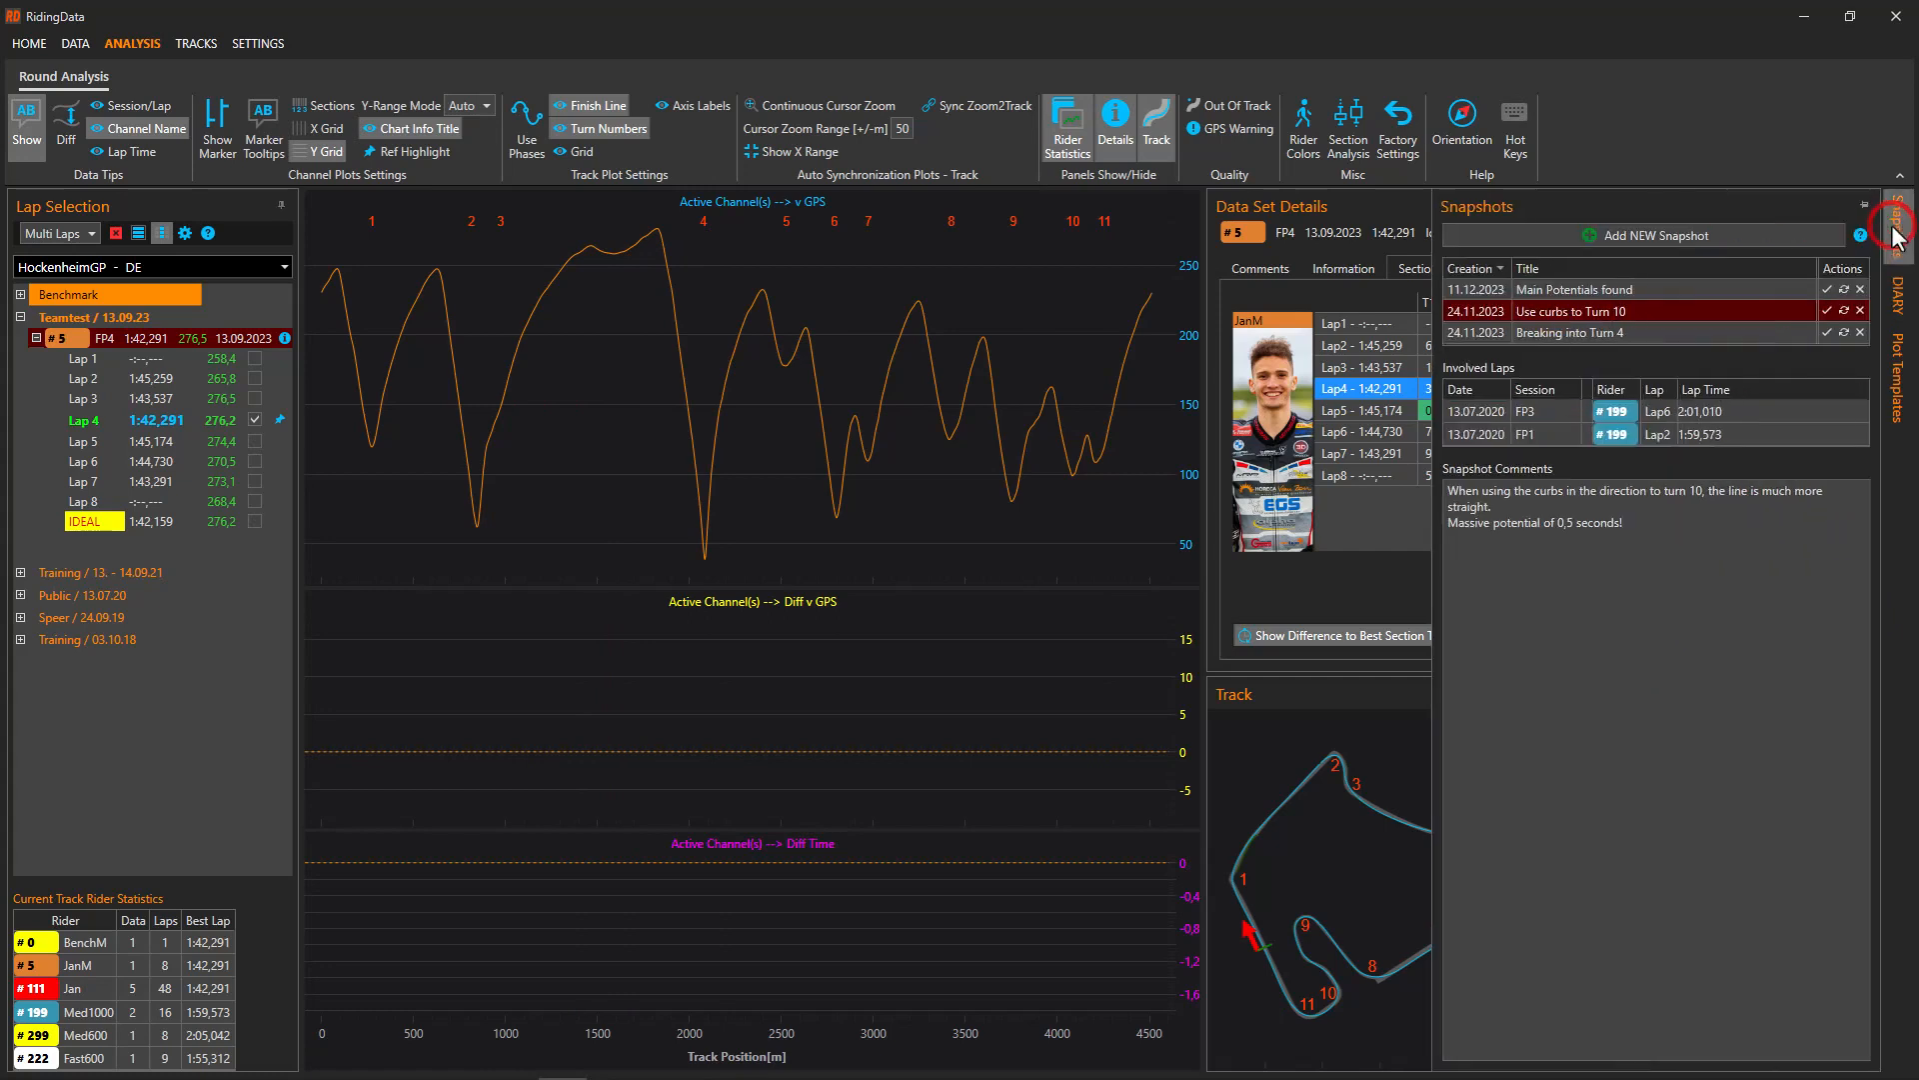
{"action": "left_click", "coordinate": [1896, 380]}
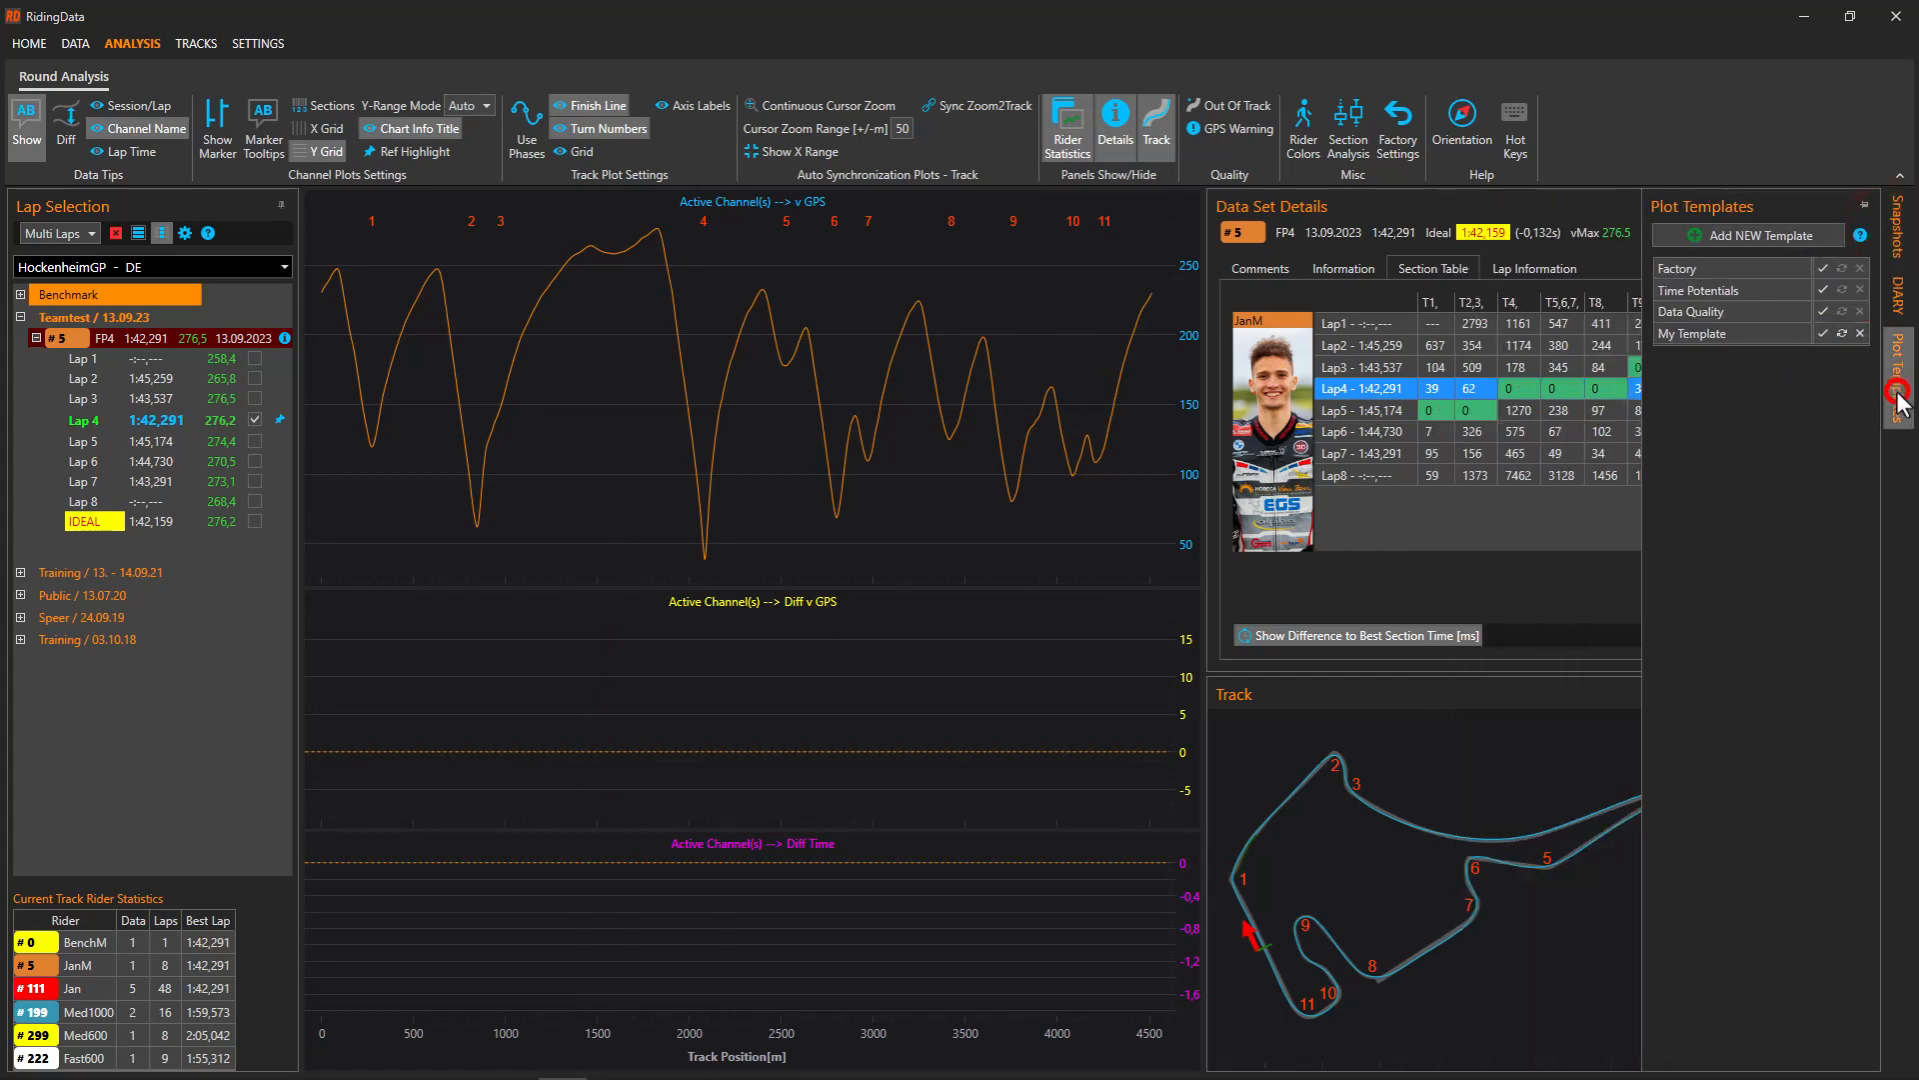
{"action": "left_click", "coordinate": [1824, 266]}
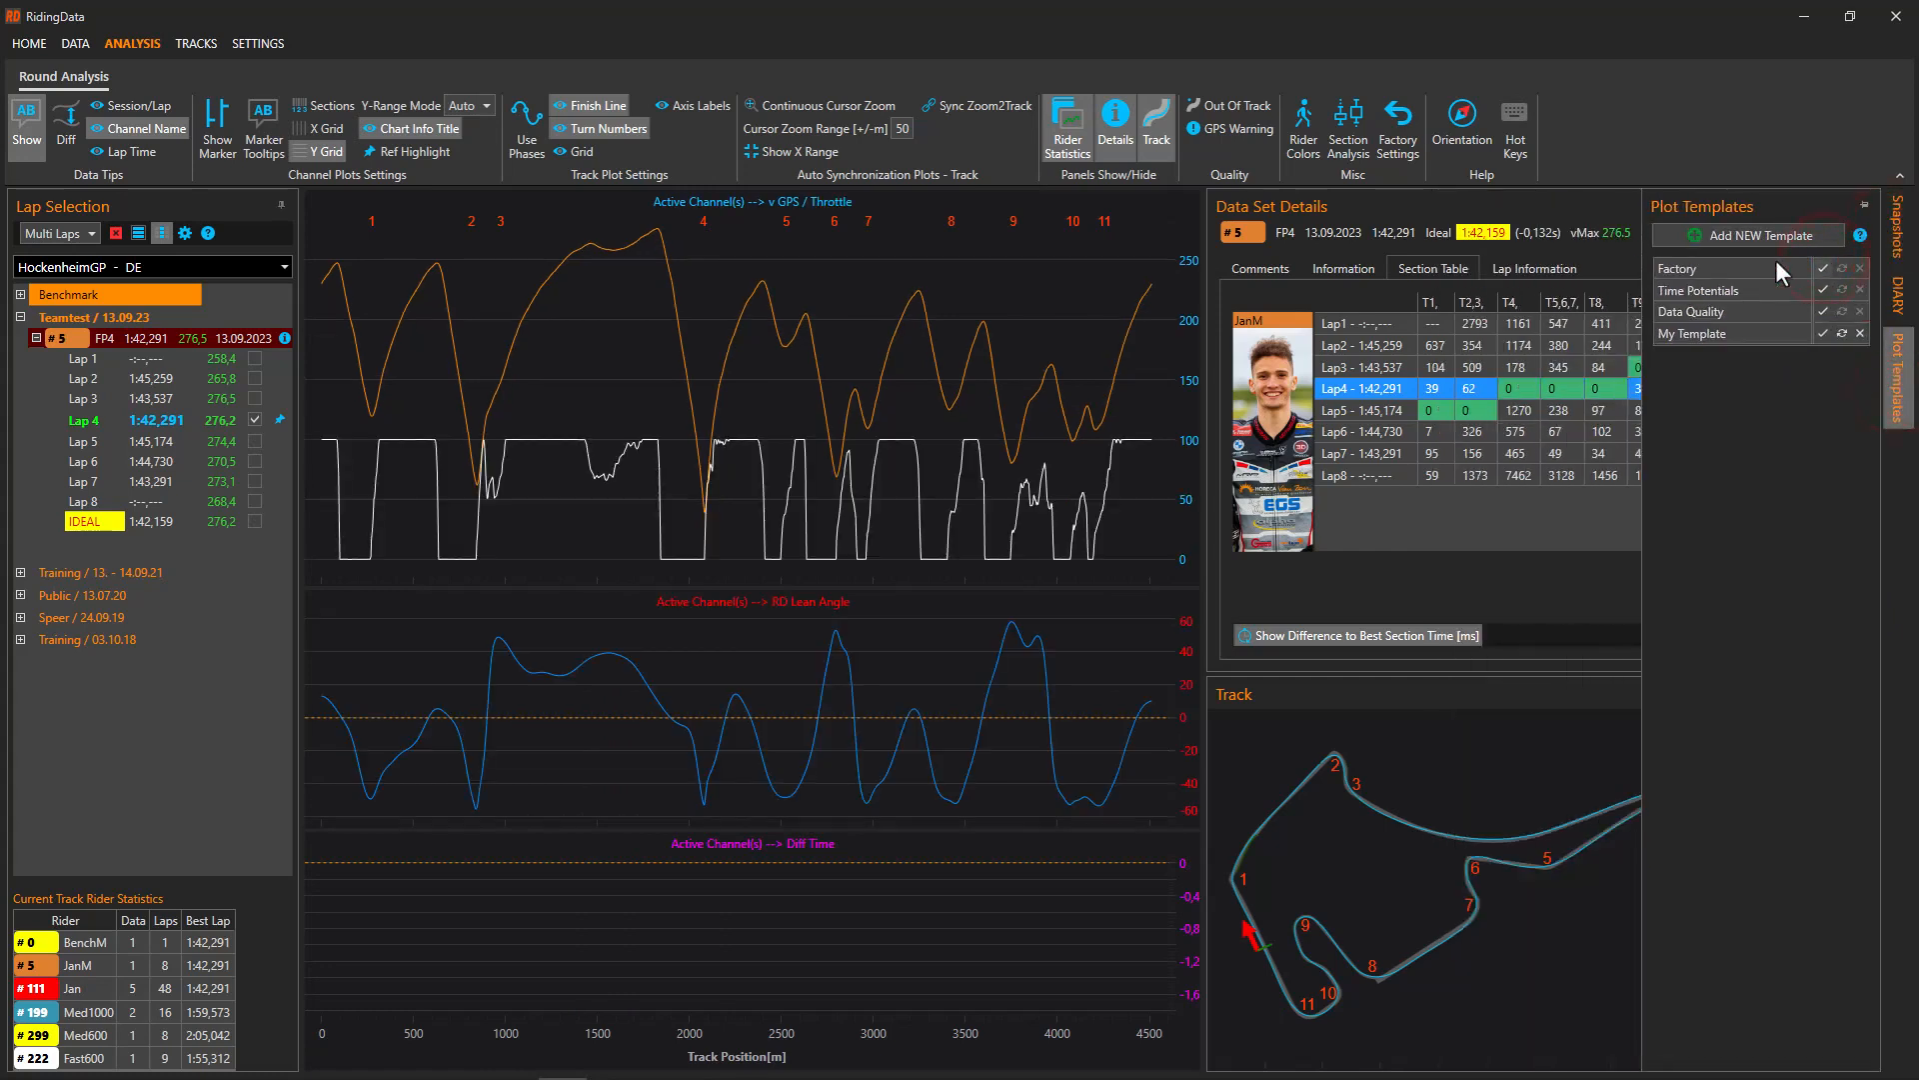
{"action": "left_click", "coordinate": [594, 440]}
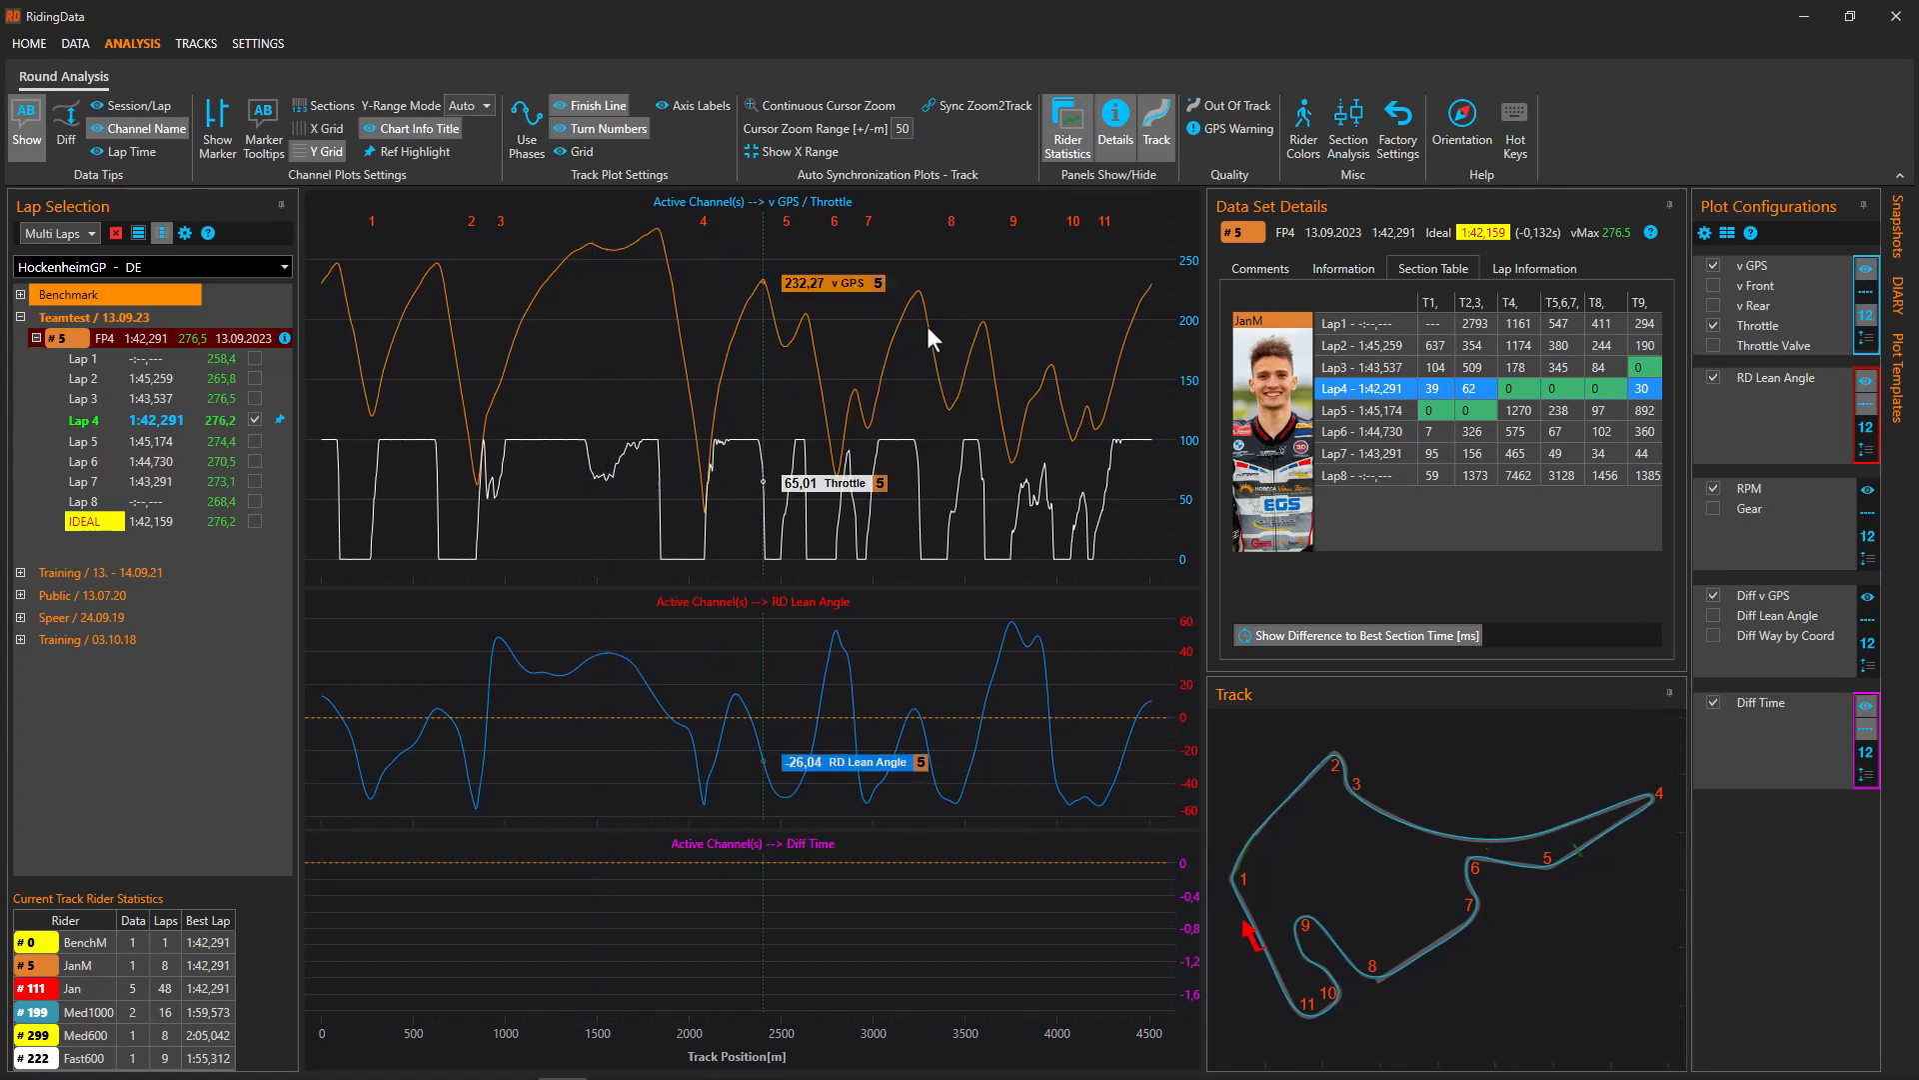
{"action": "left_click", "coordinate": [1462, 116]}
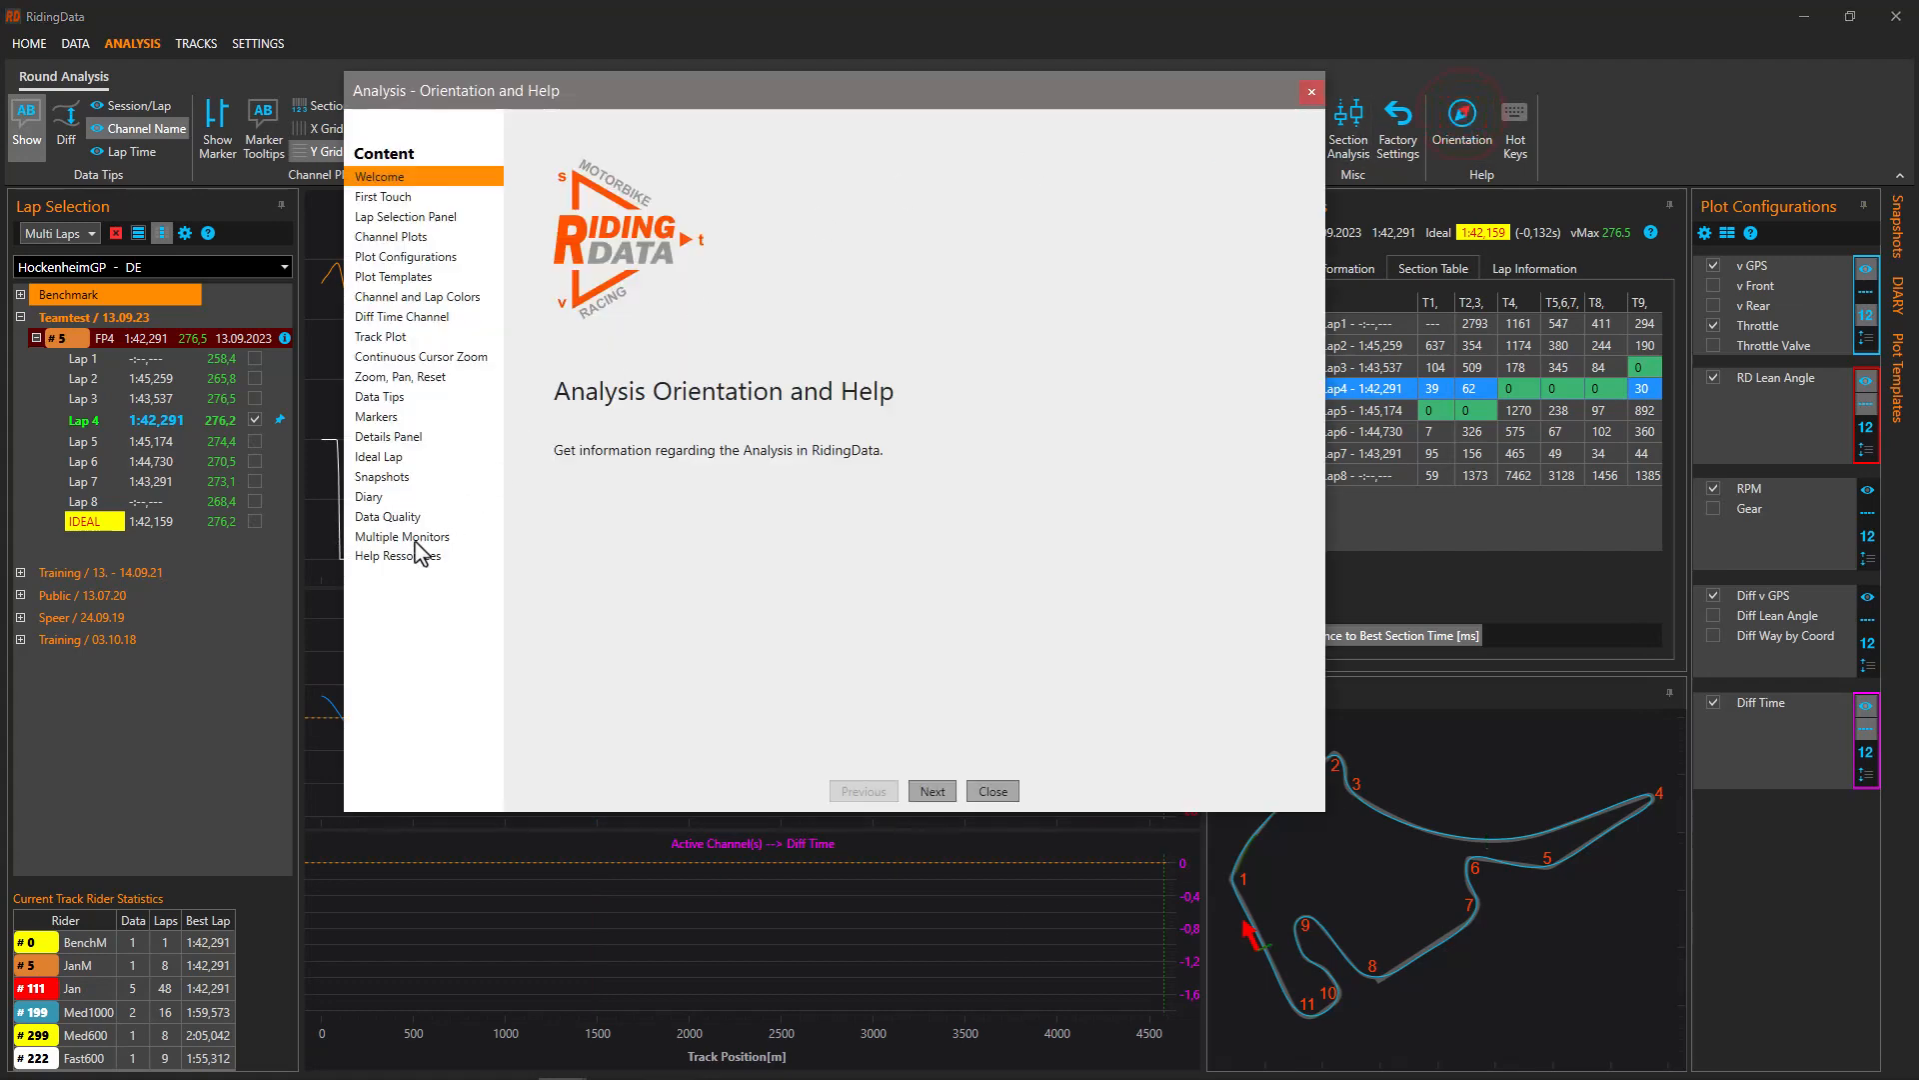
Open the RidingData support videos webpage from the Help Resources page
{"action": "left_click", "coordinate": [398, 555]}
{"action": "left_click_drag", "start_coordinate": [1309, 274], "coordinate": [1335, 645]}
{"action": "left_click", "coordinate": [641, 649]}
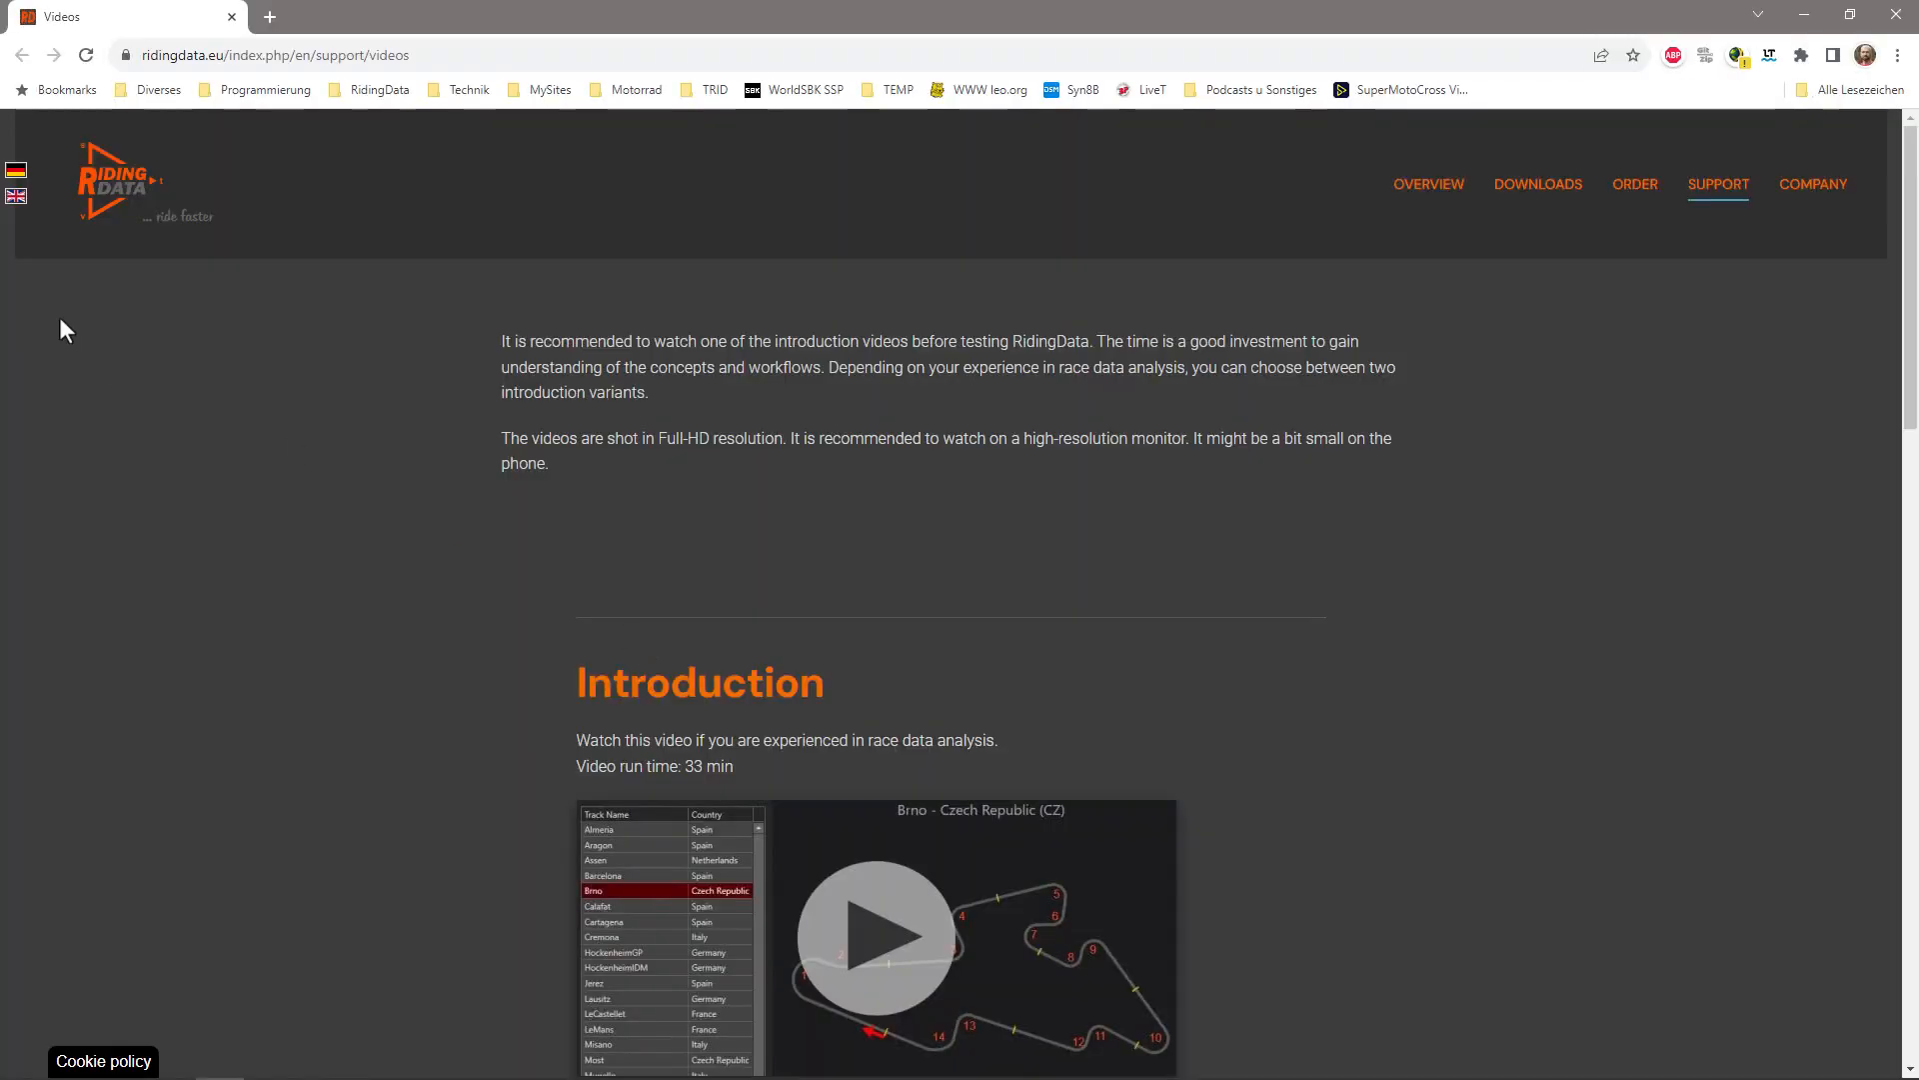
Switch the website to German and back to English, then open the Downloads page
{"action": "left_click", "coordinate": [16, 170]}
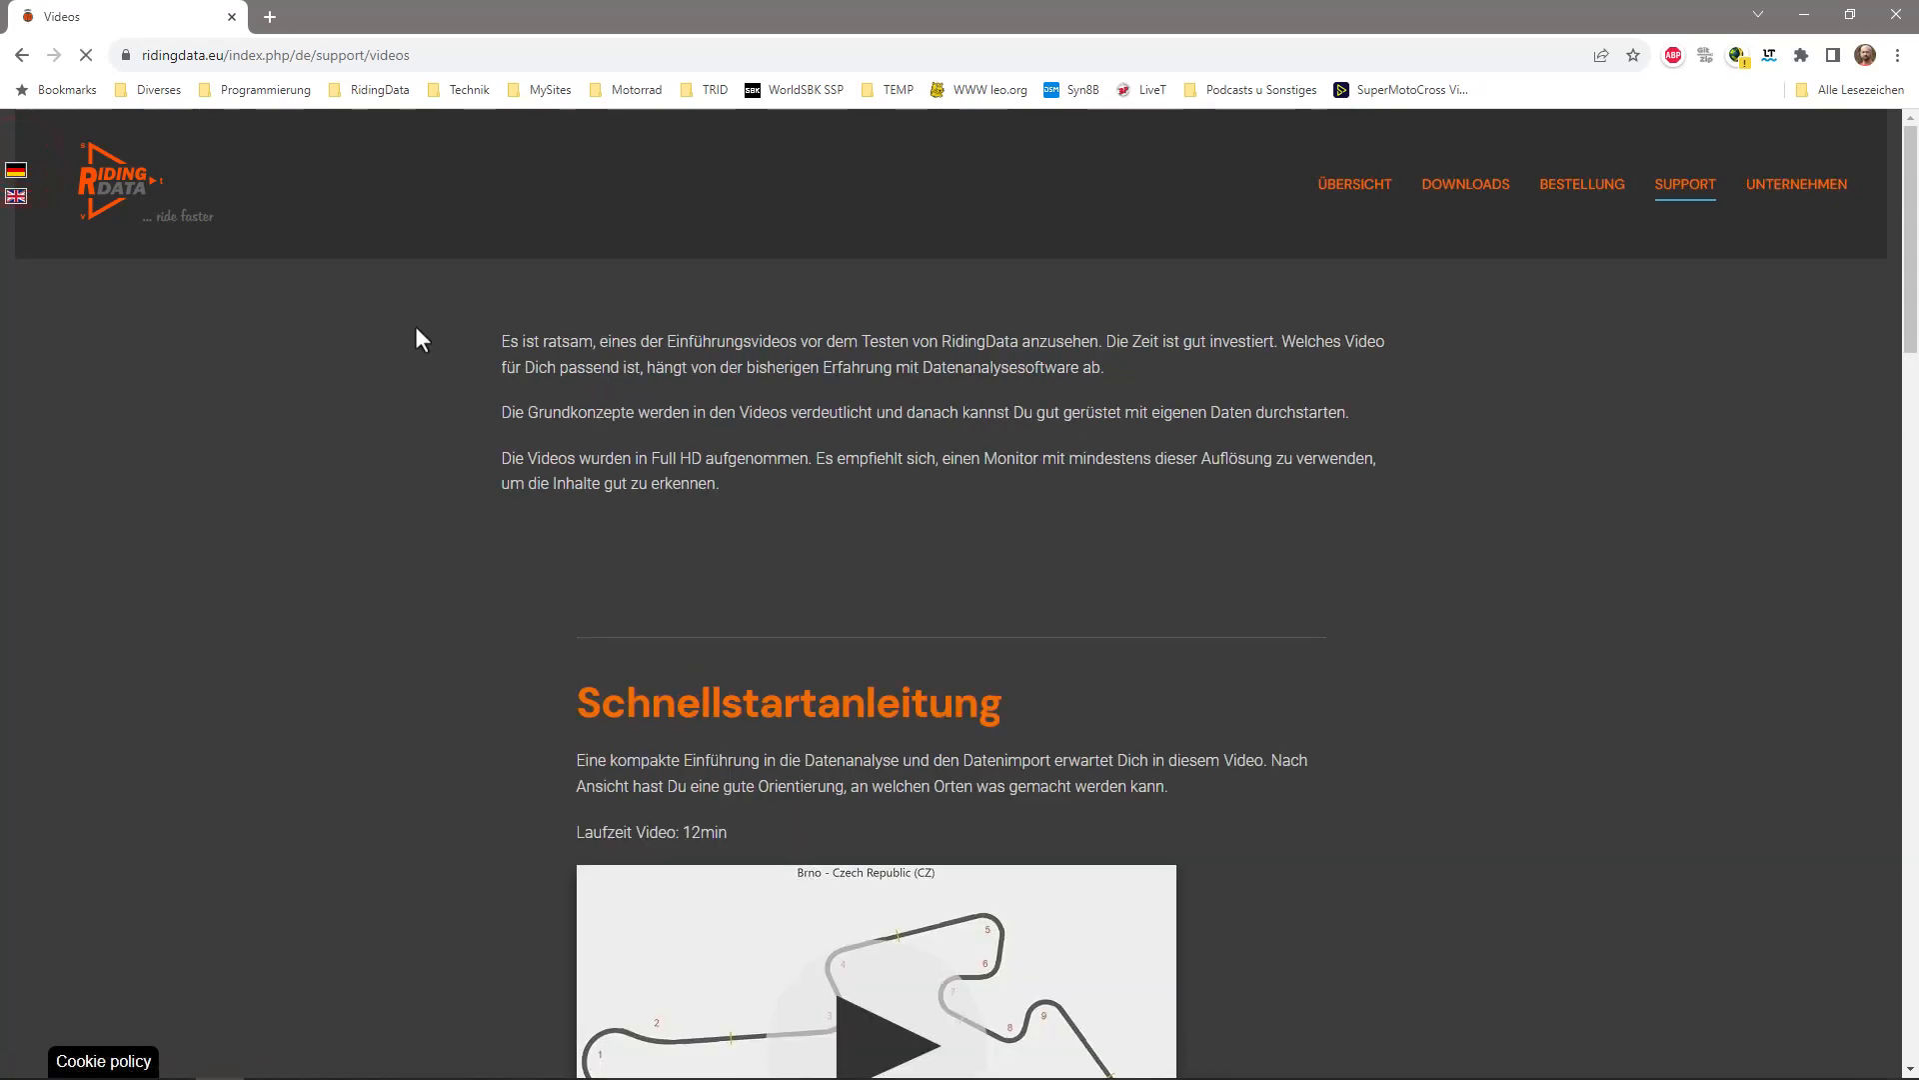
{"action": "left_click", "coordinate": [16, 196]}
{"action": "scroll", "coordinate": [1058, 636], "scroll_direction": "down", "scroll_amount": 1}
{"action": "scroll", "coordinate": [1060, 626], "scroll_direction": "down", "scroll_amount": 7}
{"action": "scroll", "coordinate": [1075, 624], "scroll_direction": "up", "scroll_amount": 8}
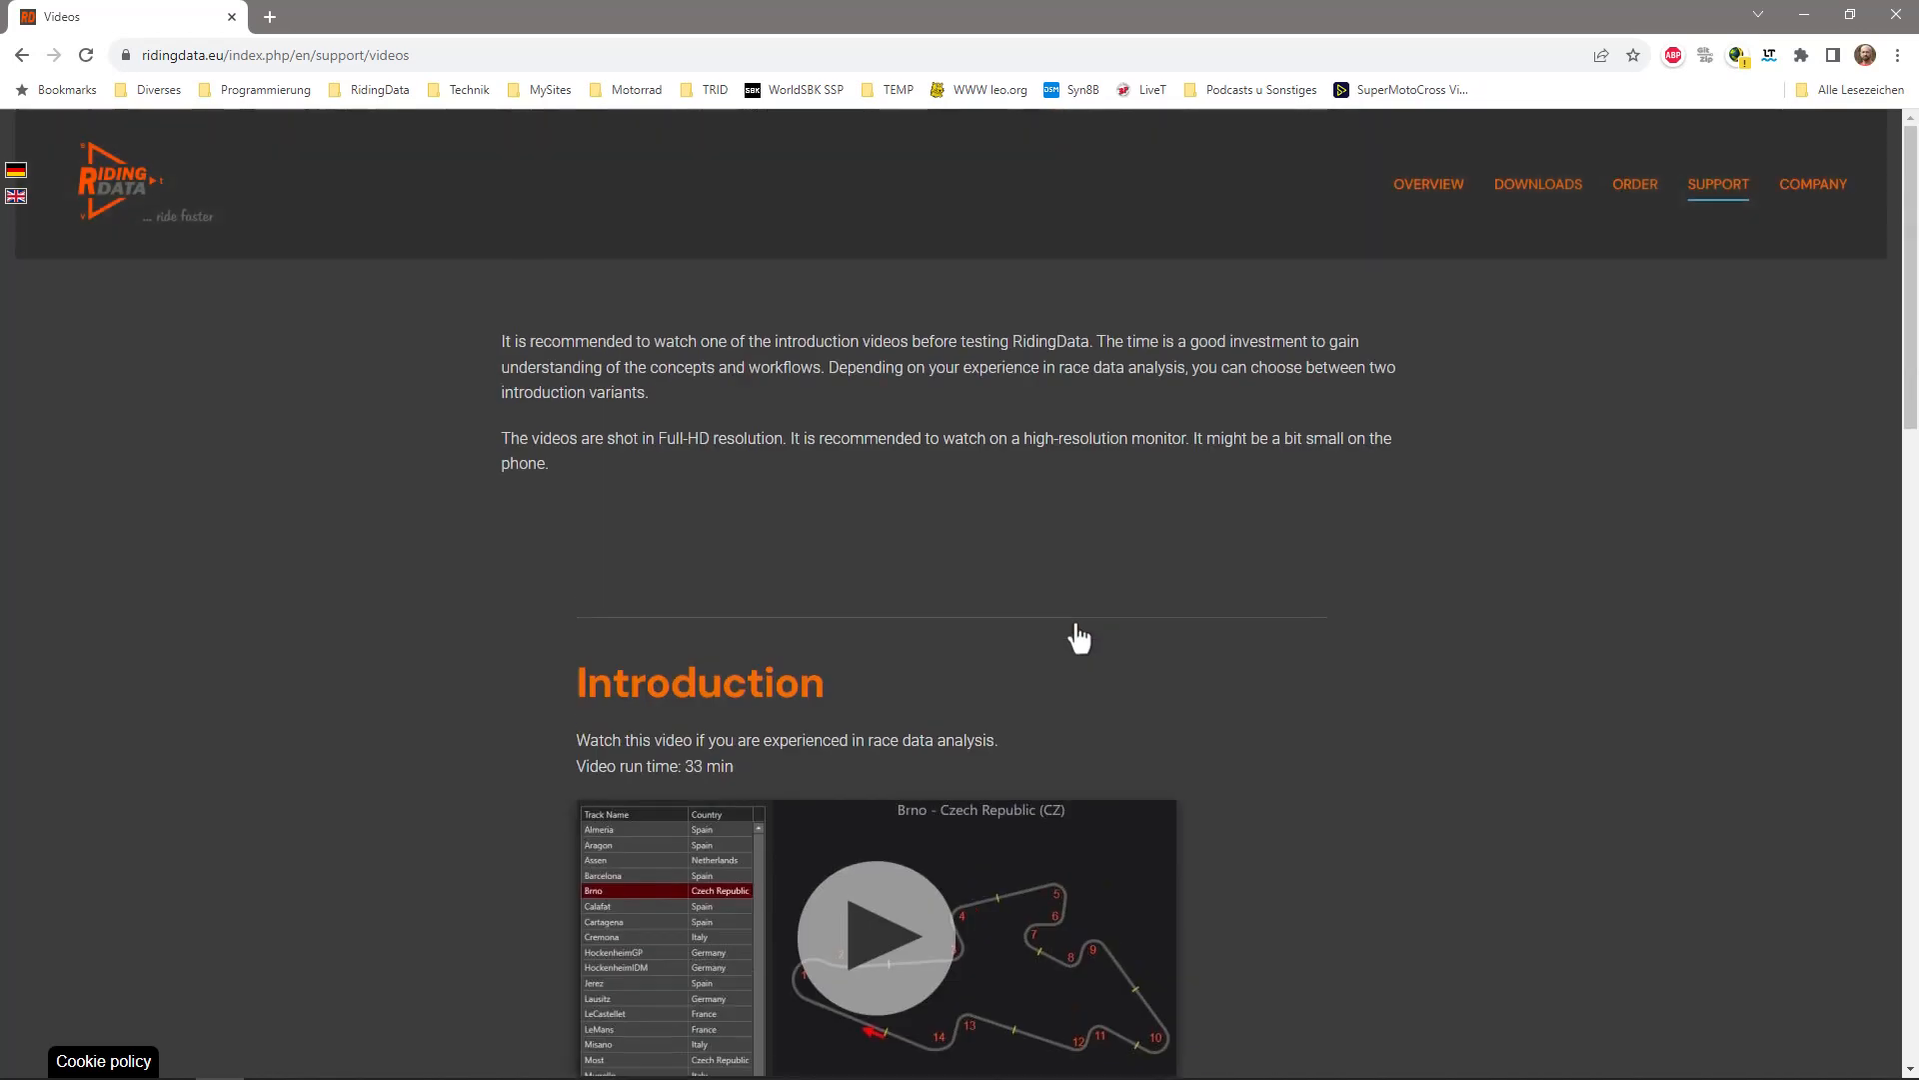
{"action": "left_click", "coordinate": [1524, 190]}
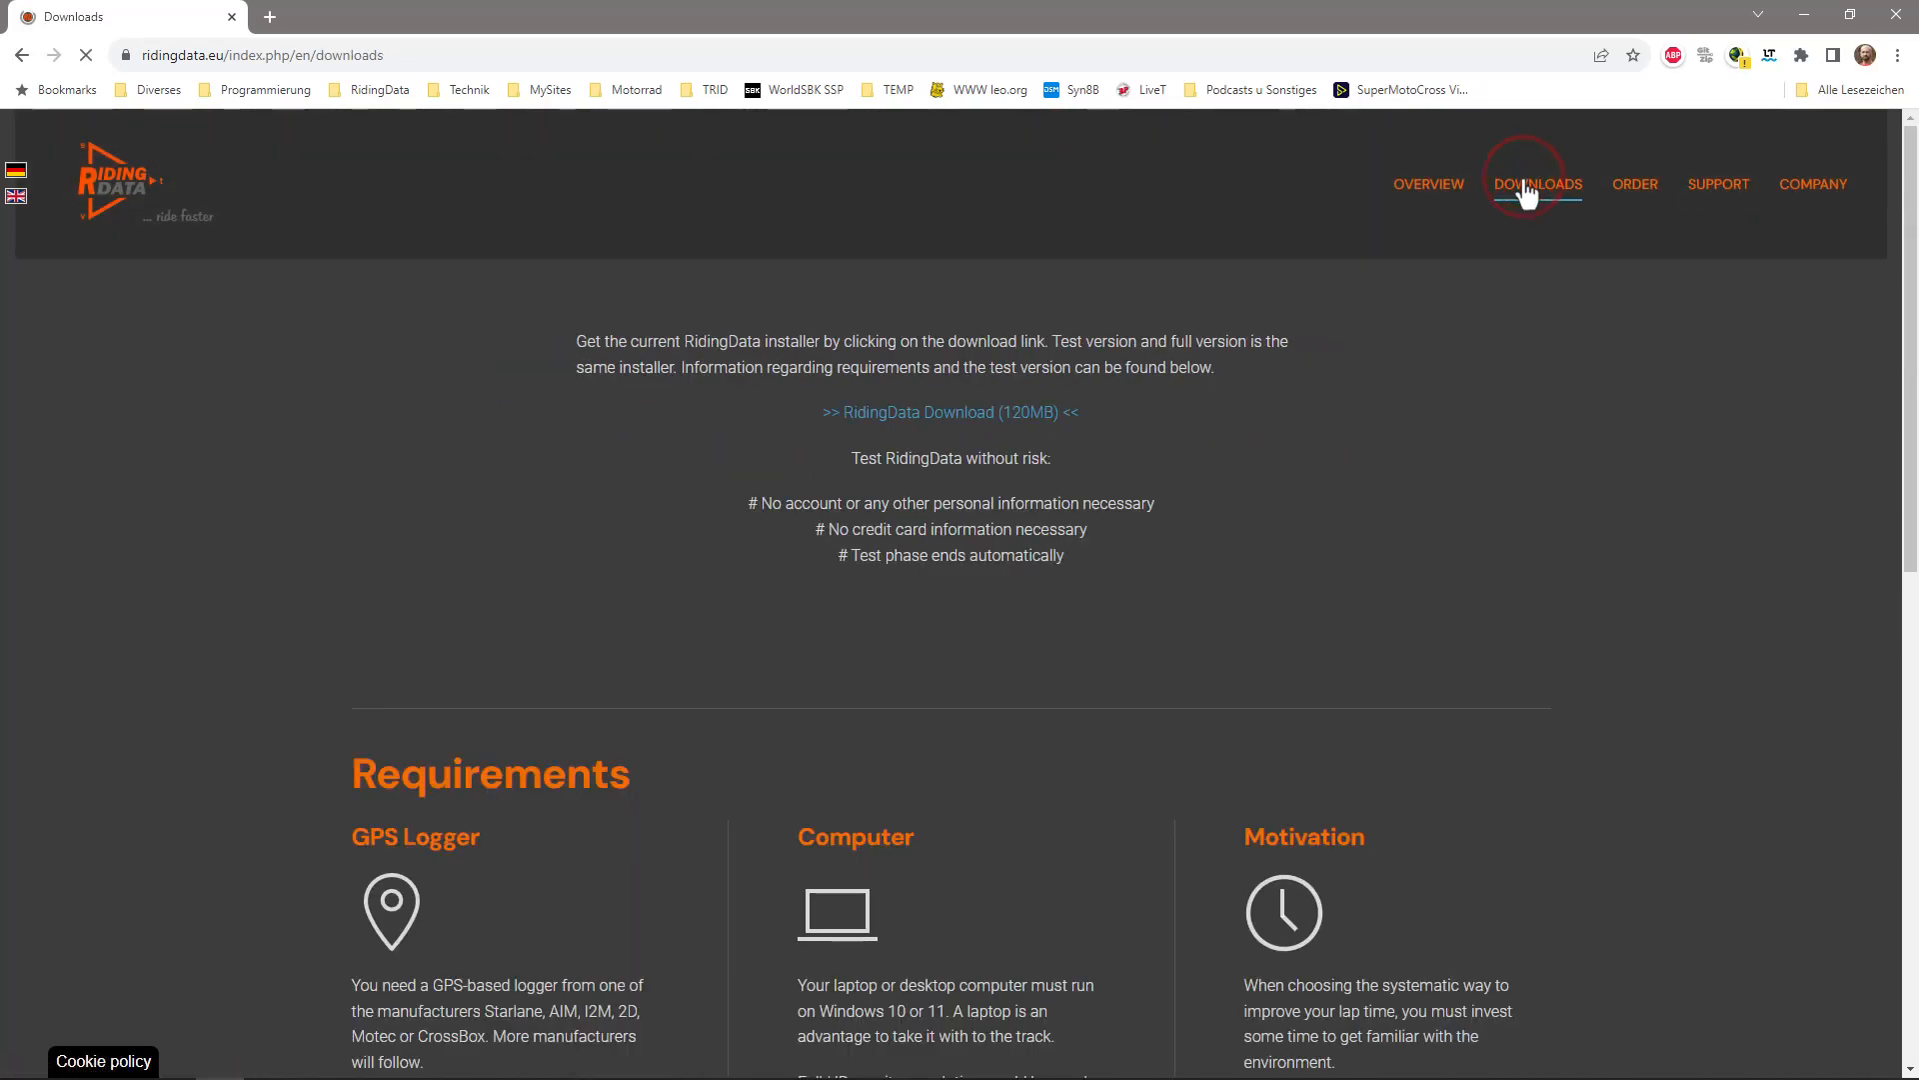